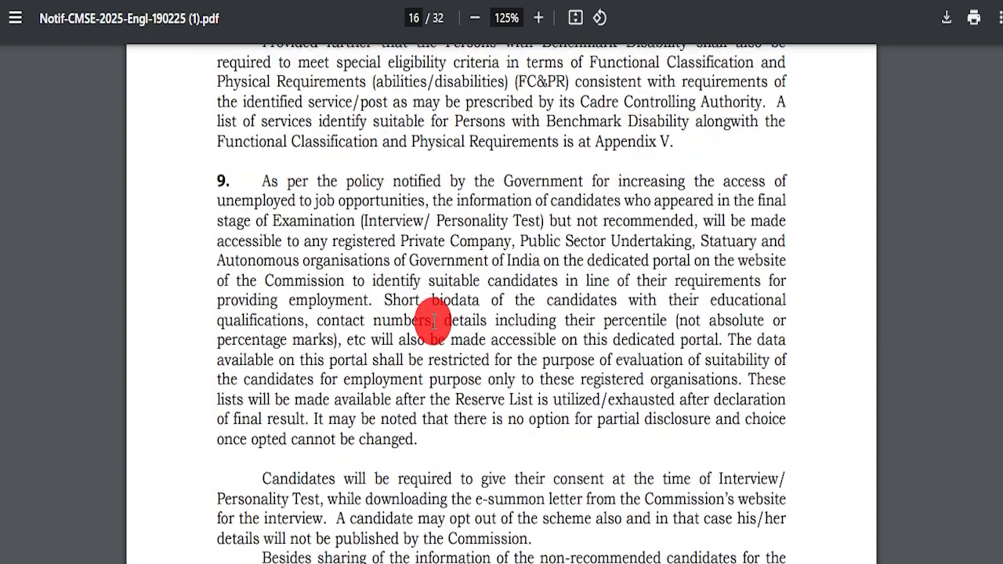
Highlight the Scheme of Examination's 500-mark written exam, Part-II heading and 100-mark personality test
scroll(430, 321, down, 15)
scroll(394, 321, down, 8)
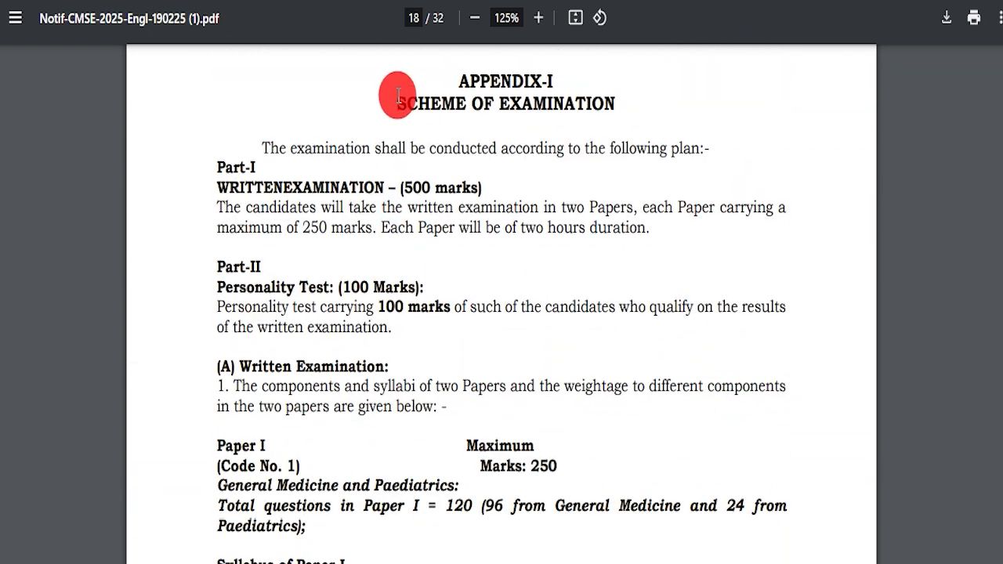
drag(383, 98, 620, 98)
click(239, 177)
drag(231, 185, 469, 187)
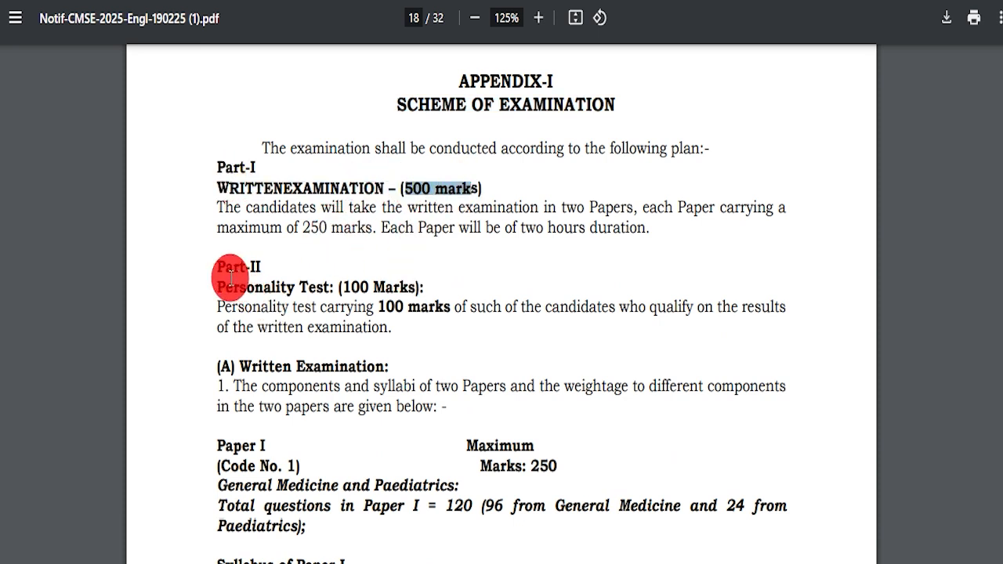
drag(235, 168, 291, 149)
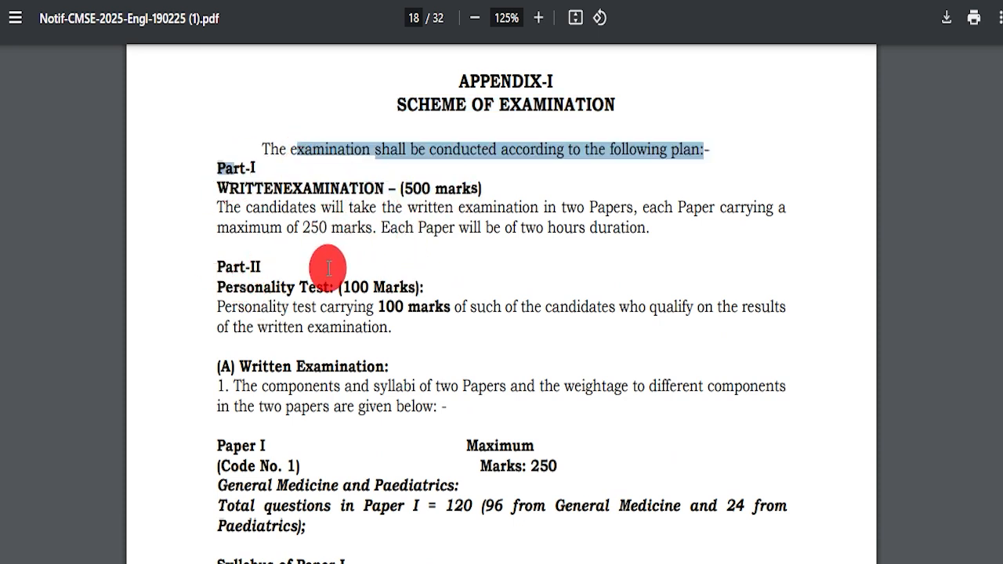
drag(217, 264, 278, 255)
drag(221, 276, 415, 290)
drag(235, 364, 490, 384)
Highlight Paper I's title, its 250-mark maximum and its total question count
scroll(387, 302, down, 2)
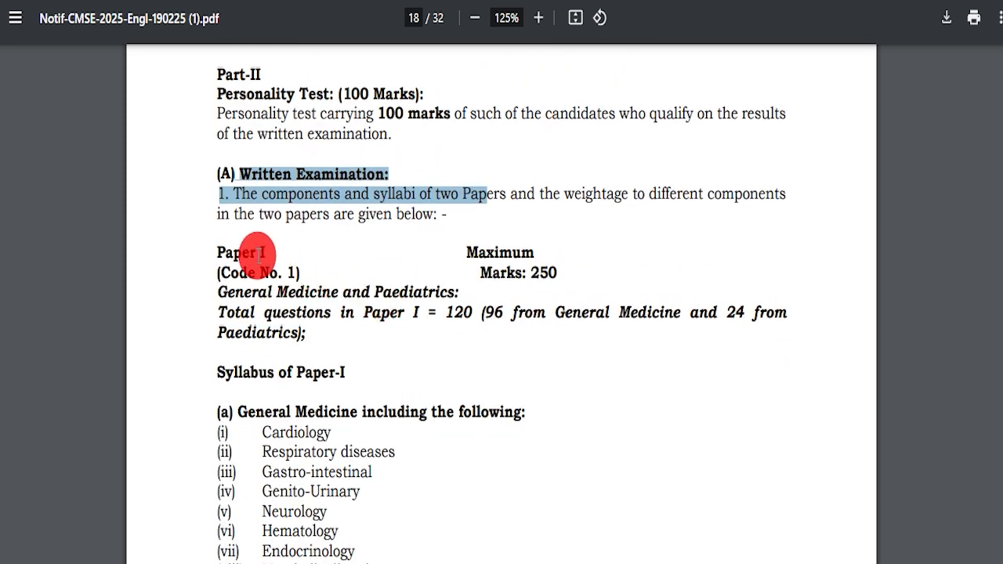
drag(217, 254, 266, 253)
drag(478, 270, 555, 267)
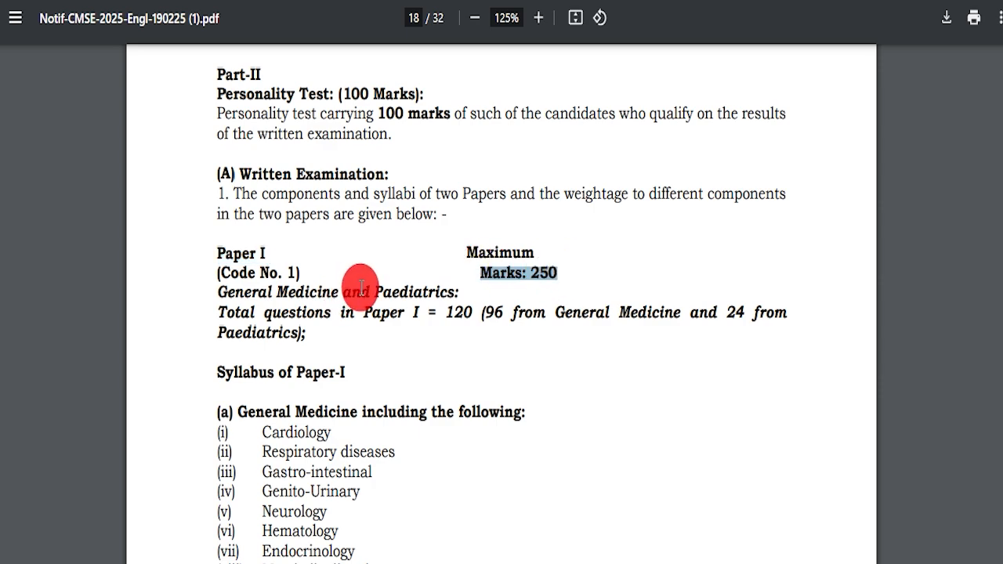
drag(241, 312, 436, 314)
scroll(281, 368, down, 3)
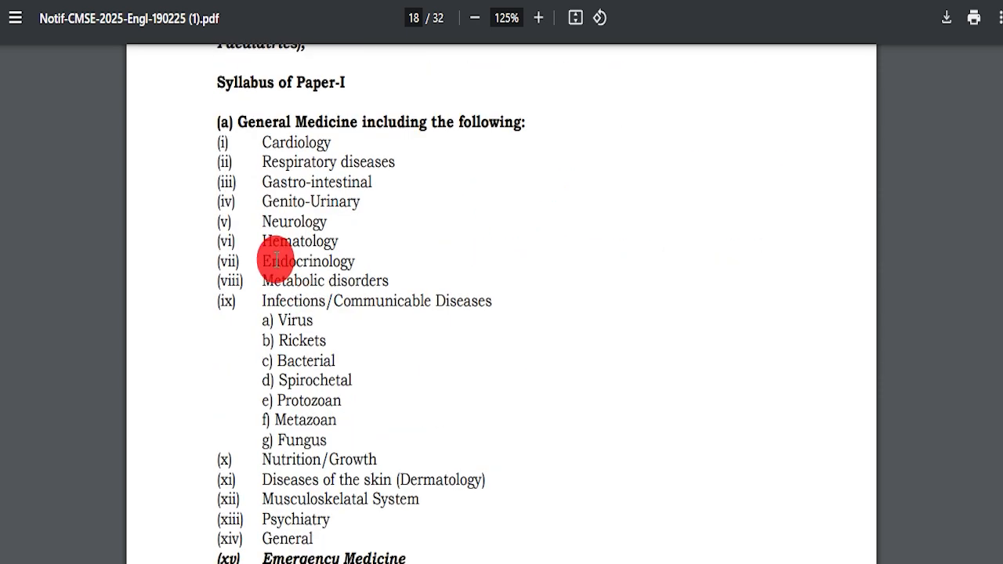
drag(227, 124, 401, 480)
Scroll to the end of the notice, return to page 1 and clear the highlights
scroll(414, 397, down, 16)
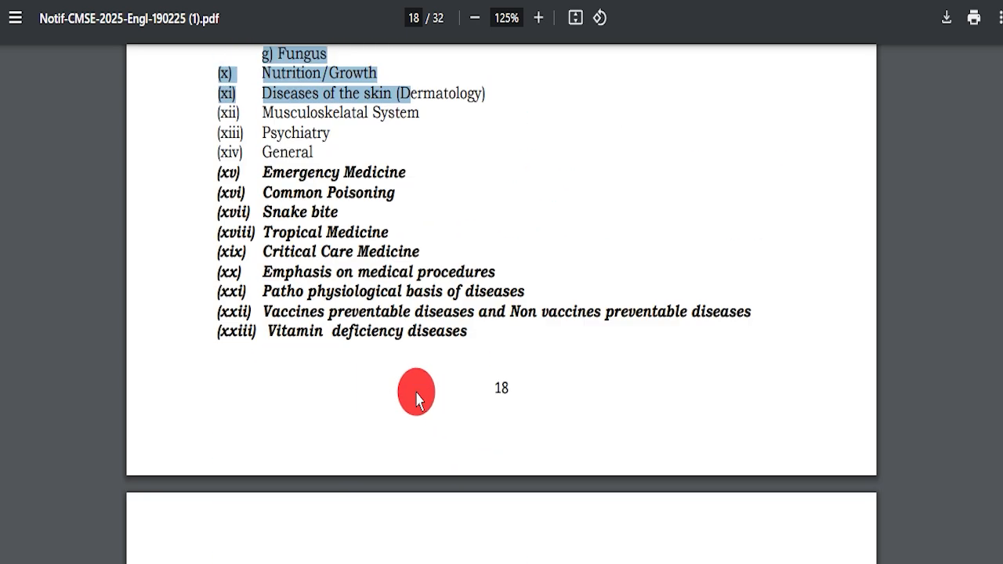
scroll(343, 357, down, 20)
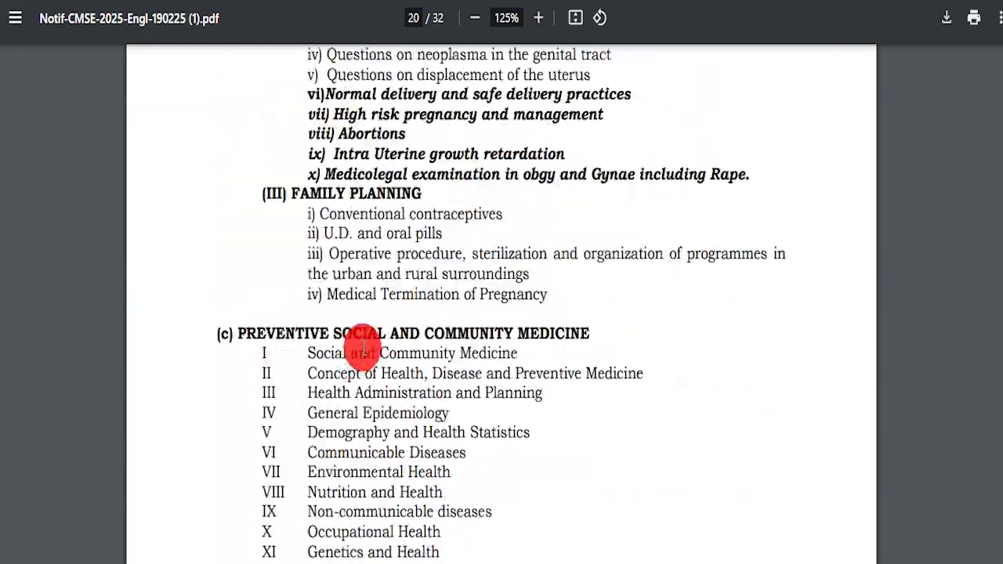
scroll(377, 361, up, 2)
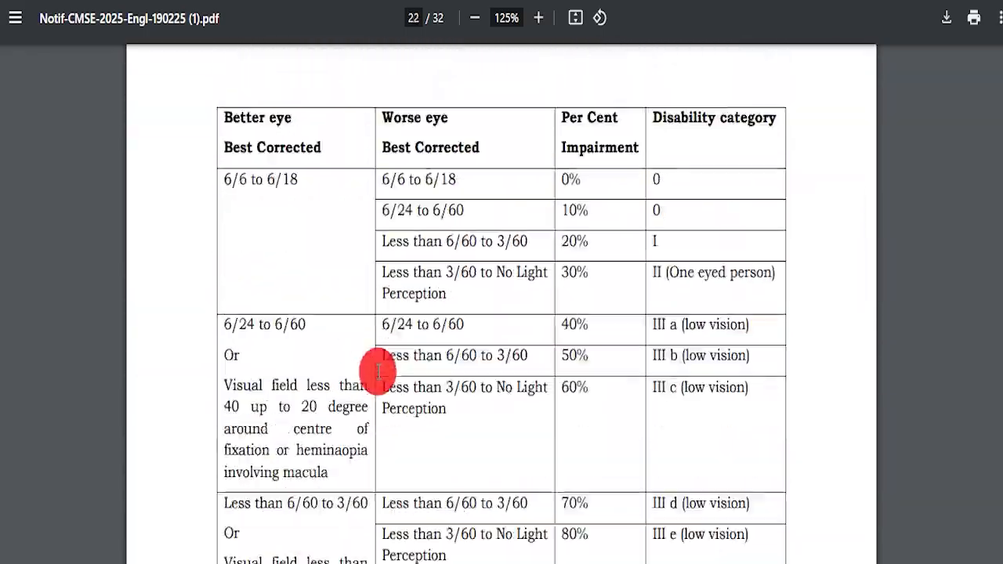
scroll(373, 365, down, 10)
scroll(369, 357, down, 18)
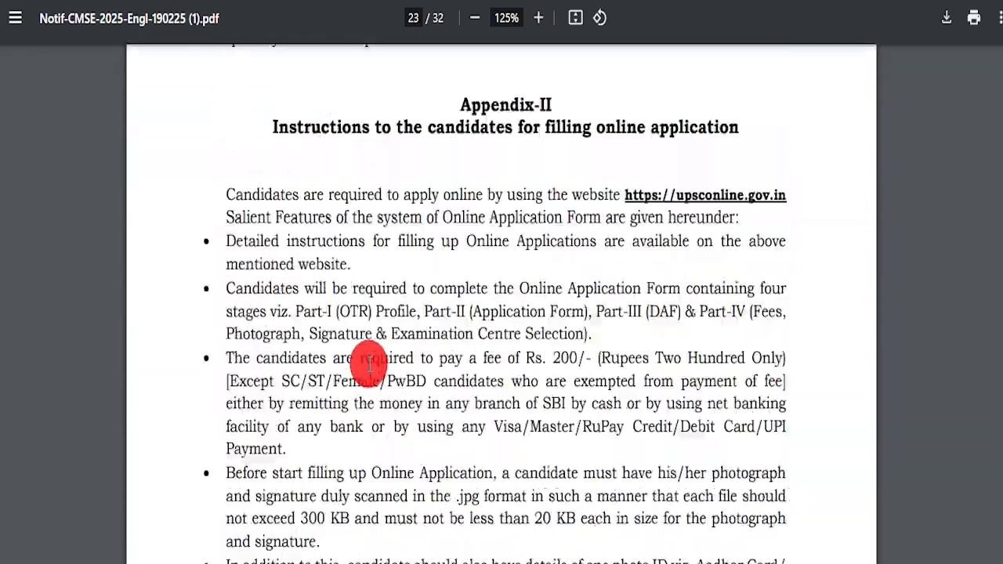
scroll(424, 374, down, 20)
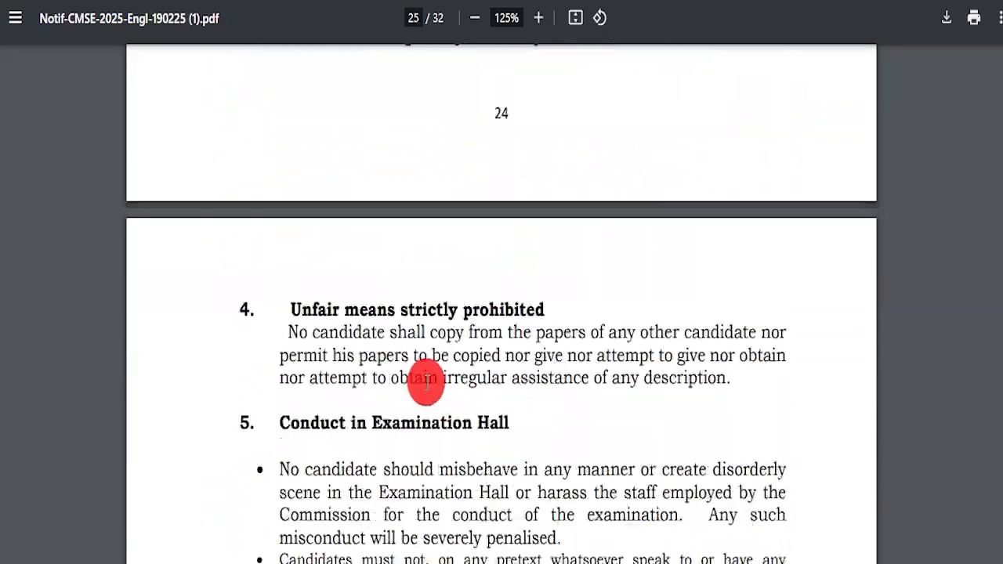
scroll(627, 378, down, 20)
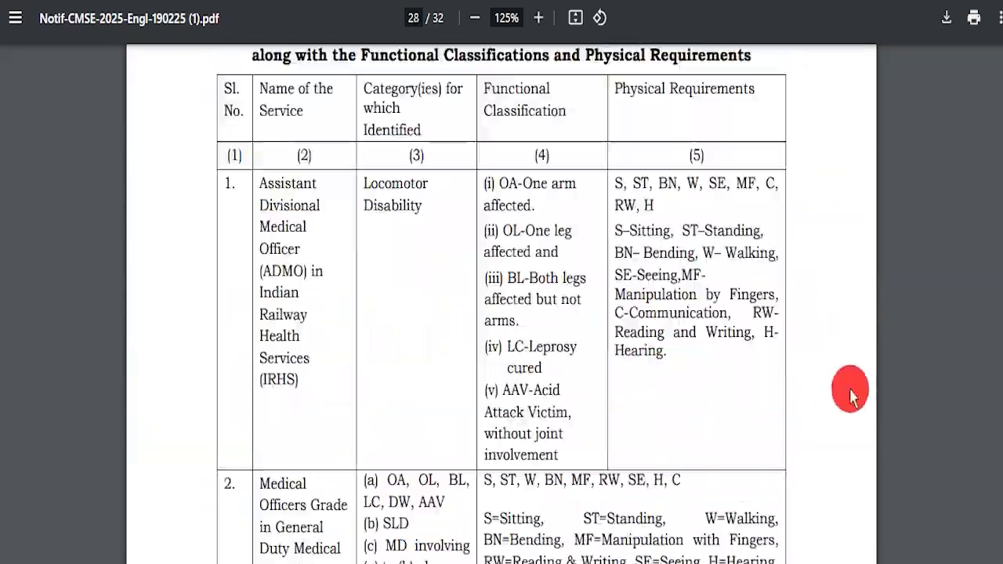
scroll(818, 469, down, 6)
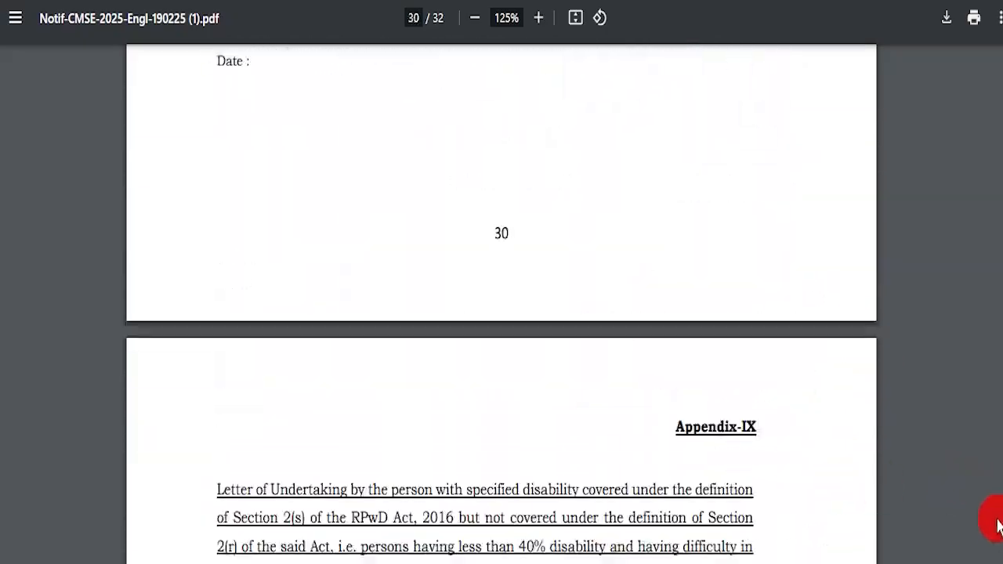
drag(1000, 544, 994, 41)
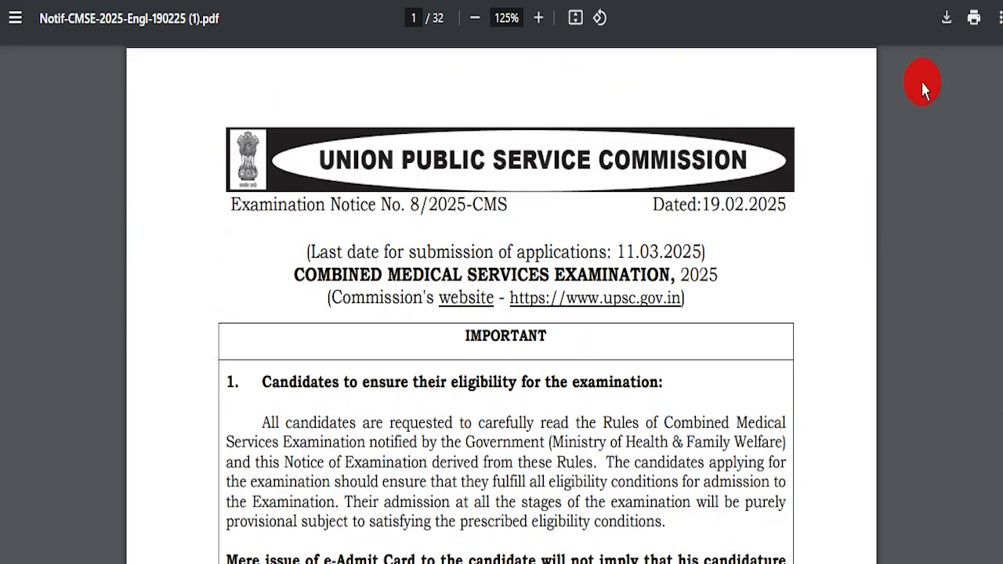
drag(223, 203, 650, 222)
click(728, 317)
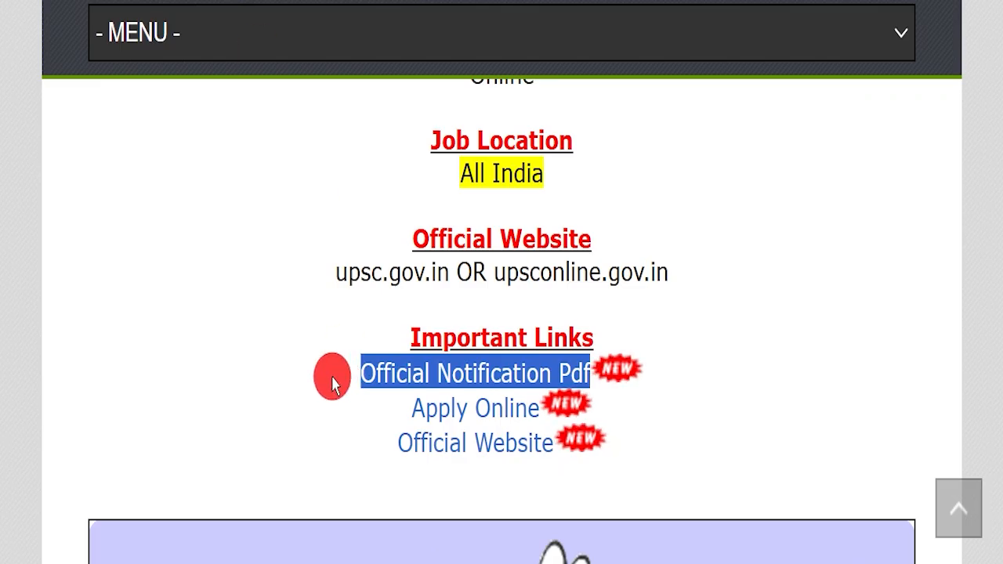
click(331, 374)
Open the Apply Online portal and outline the OTR login form's three login options
triple_click(438, 400)
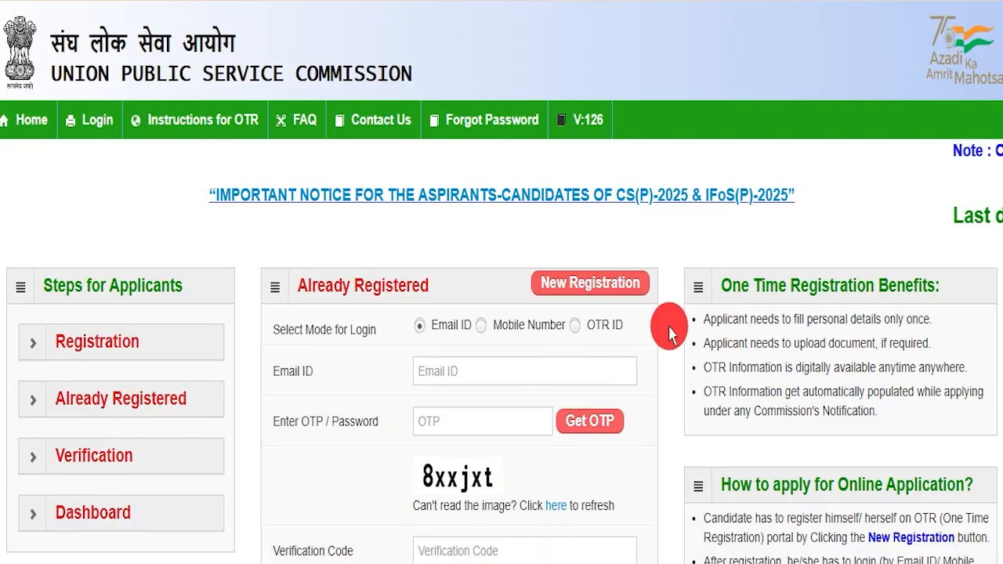
scroll(665, 329, down, 3)
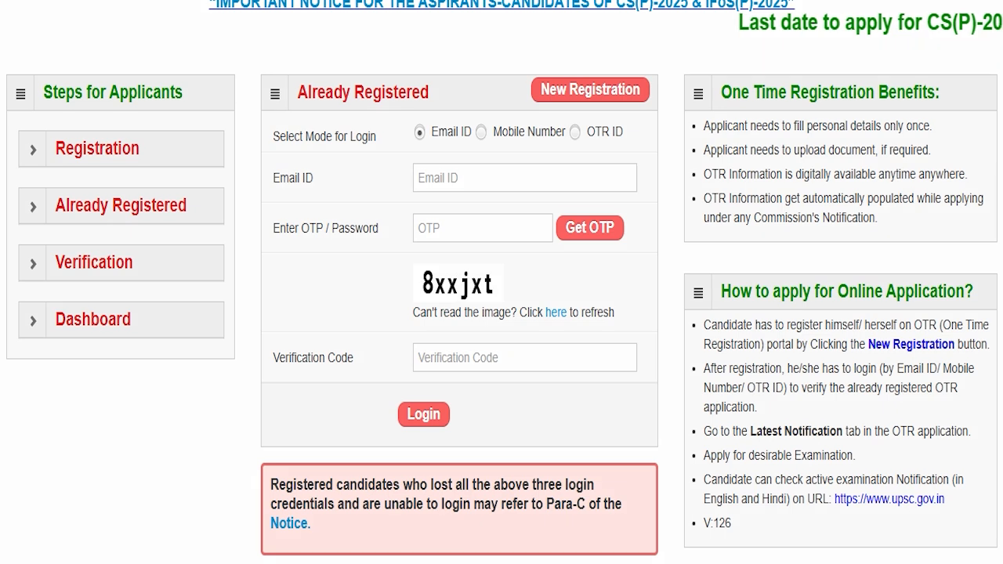
mouse_move(256, 108)
mouse_down()
mouse_move(663, 260)
mouse_move(672, 449)
mouse_up()
drag(406, 145, 647, 147)
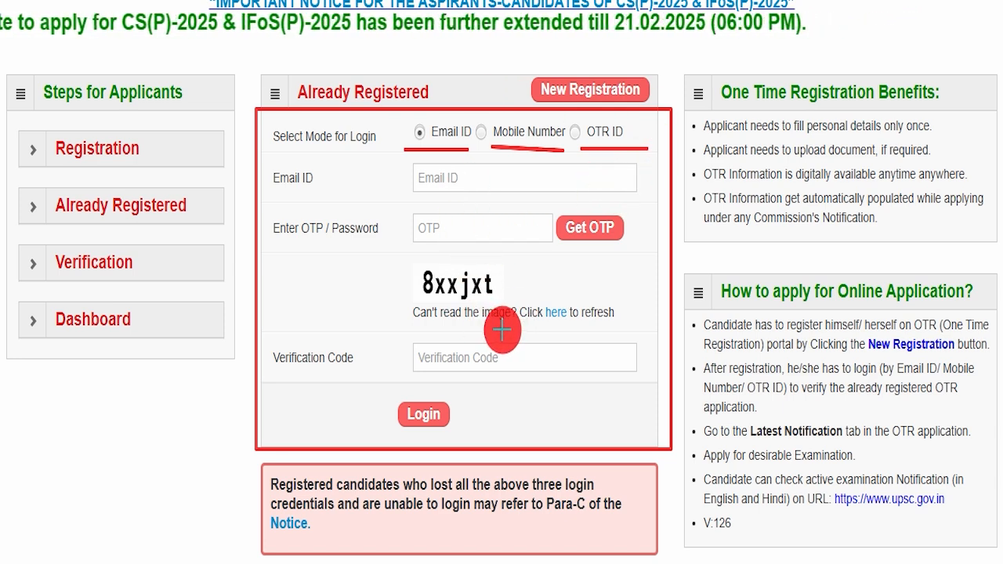
key(Escape)
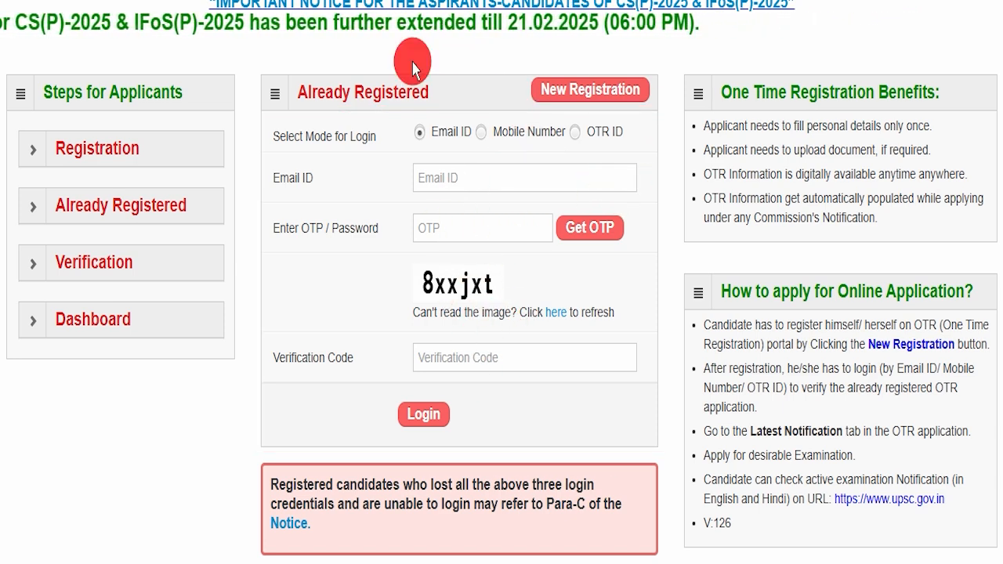
Start a New Registration and place the cursor in the candidate's name field
drag(510, 61, 651, 110)
key(Escape)
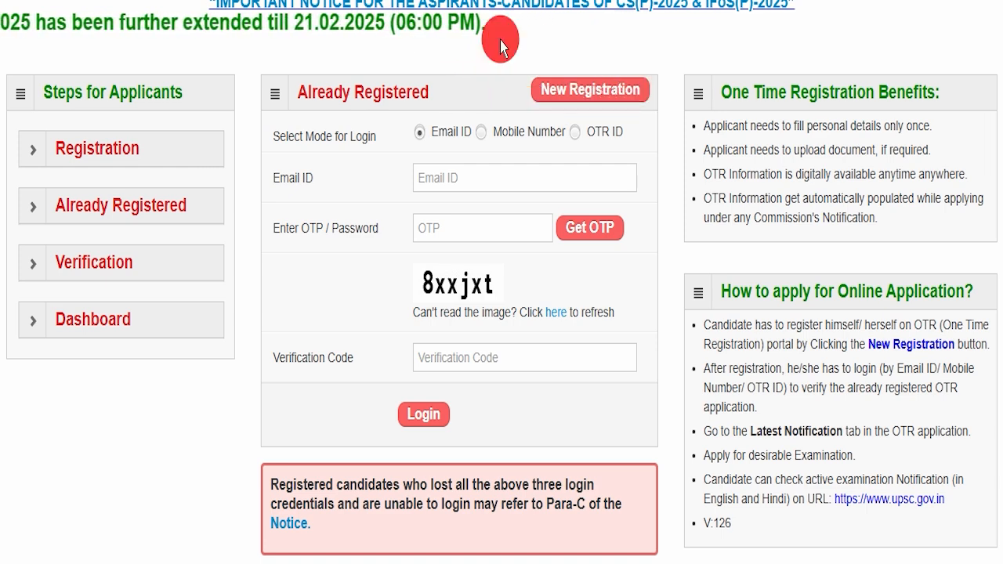
click(571, 89)
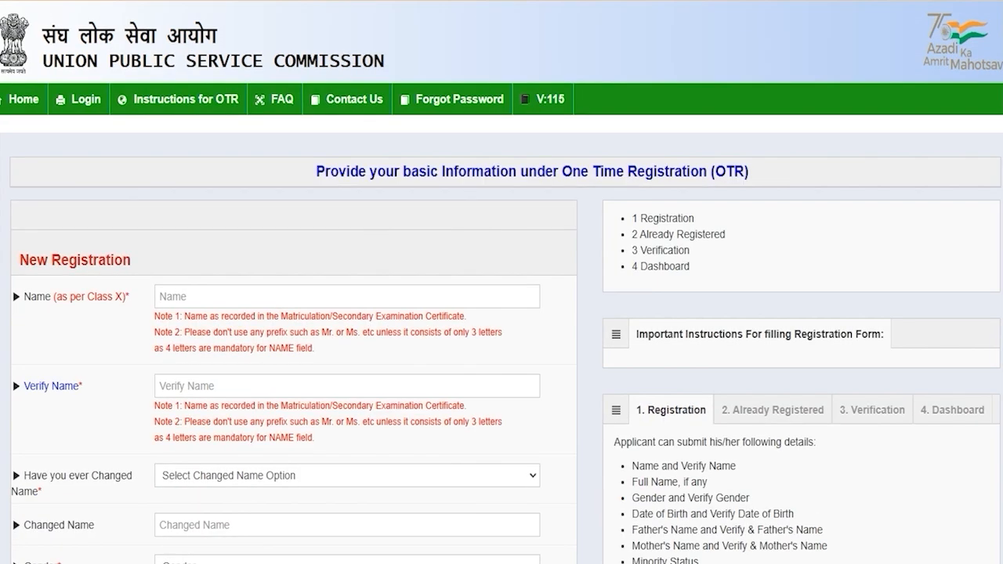
click(180, 296)
Enter the candidate's name in both name fields and set name change to No
text(Amit)
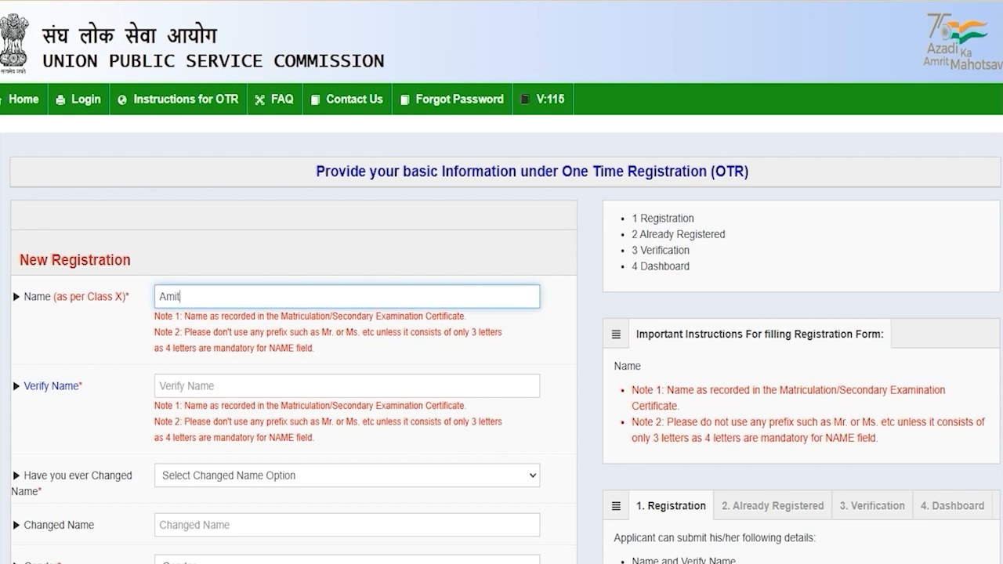
click(174, 389)
text(Amit)
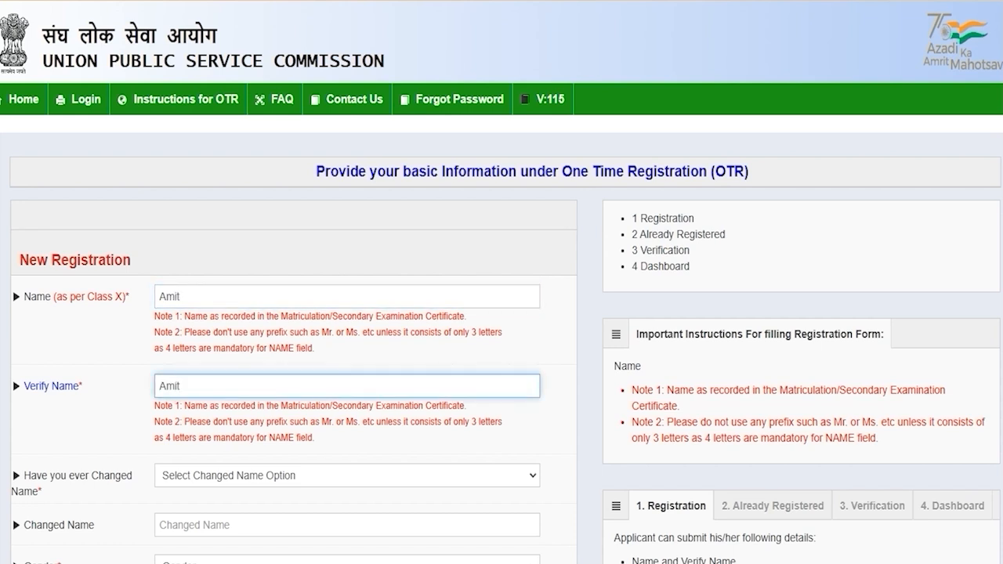
scroll(502, 314, down, 3)
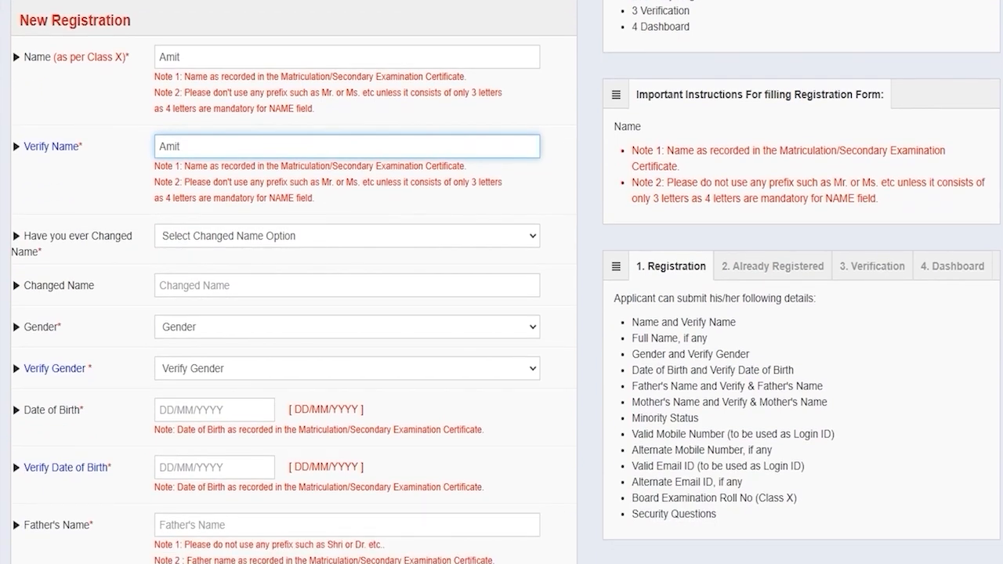
click(246, 232)
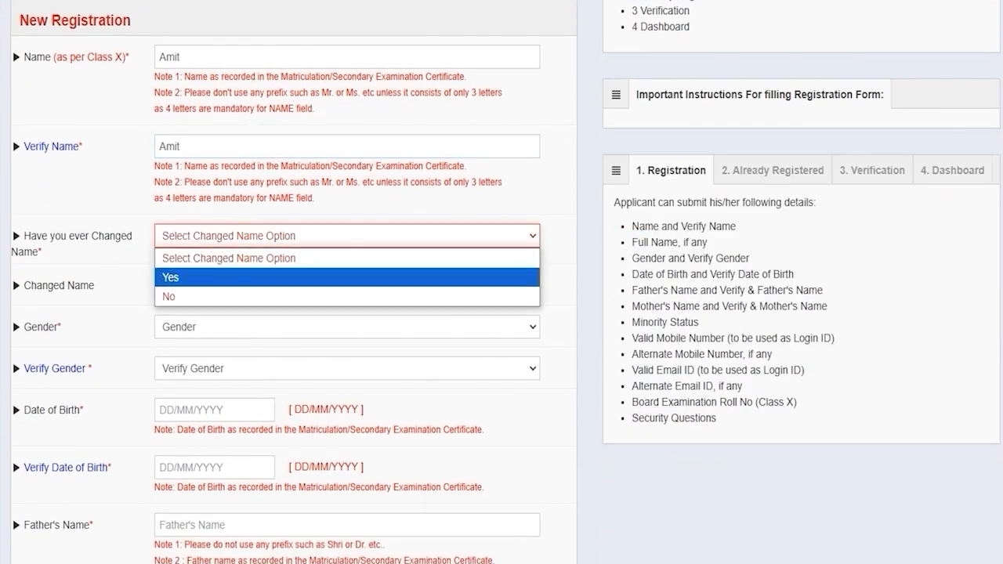
click(190, 277)
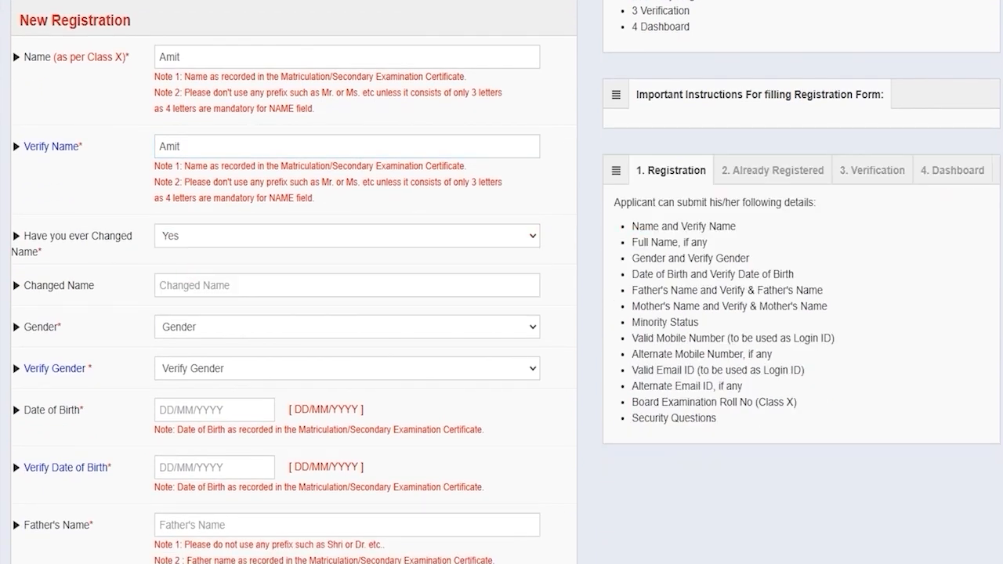
click(187, 285)
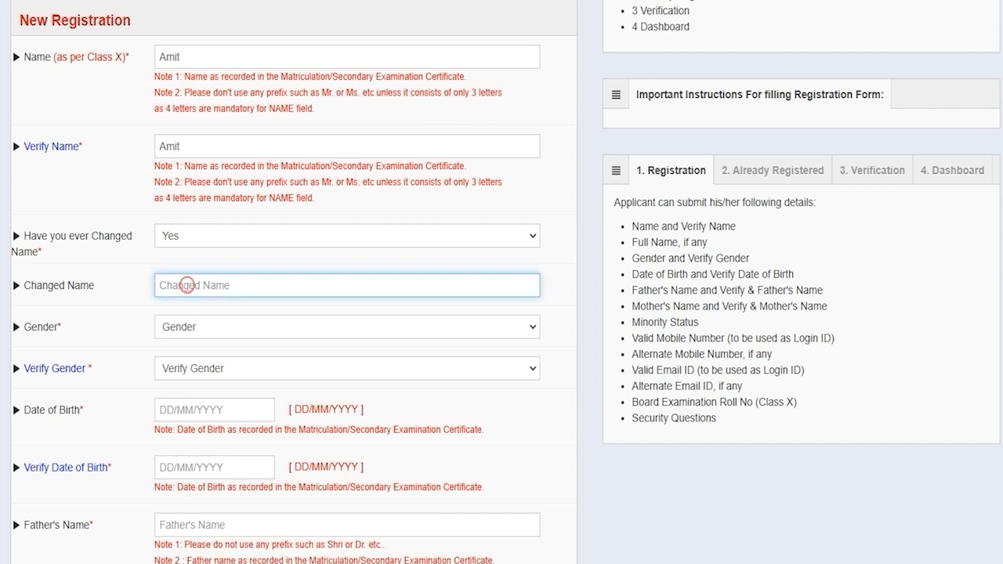
click(191, 238)
click(174, 296)
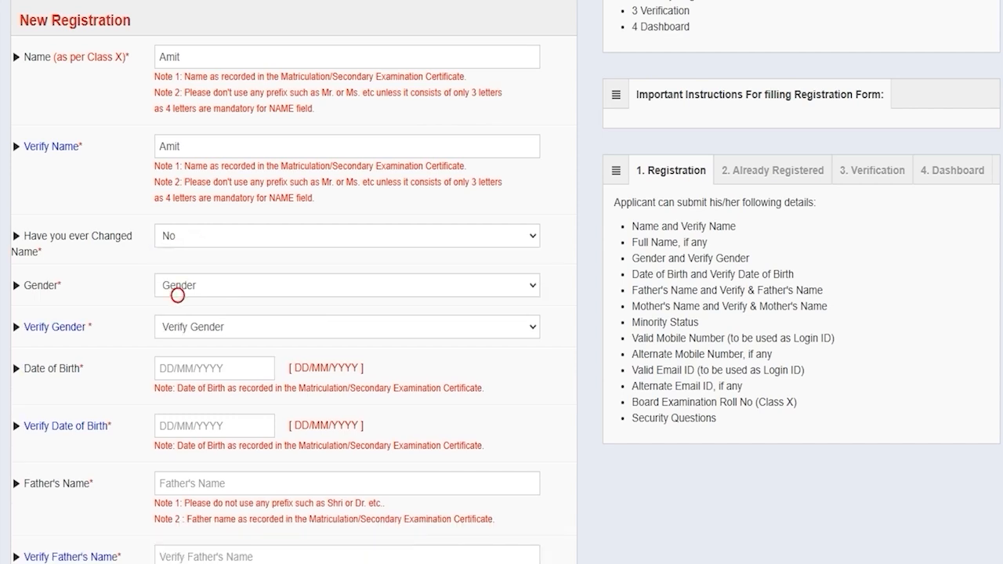
Set gender to Male in both gender fields and pass the date-of-birth fields
click(201, 286)
click(188, 327)
click(188, 327)
click(190, 327)
click(194, 369)
click(193, 368)
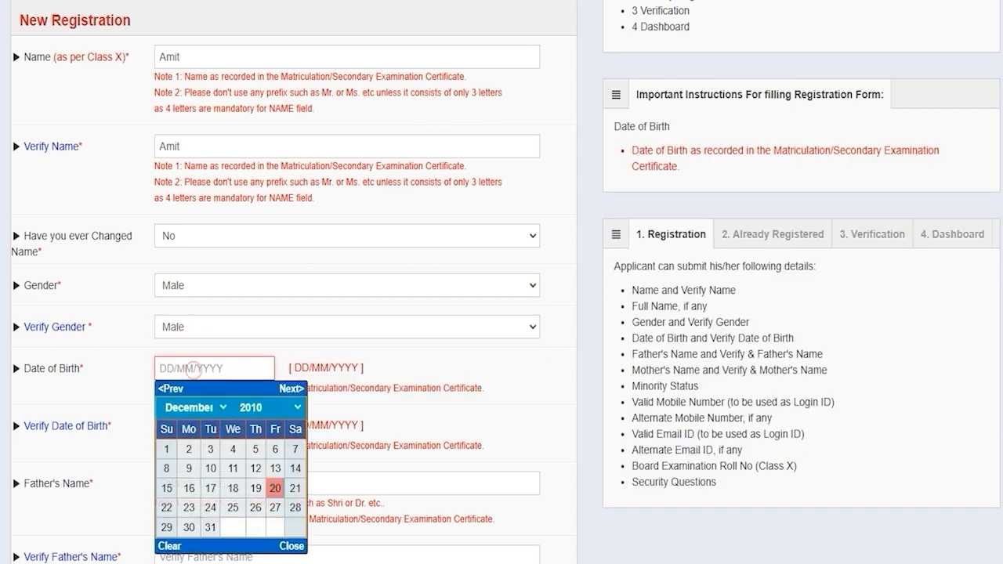
click(287, 547)
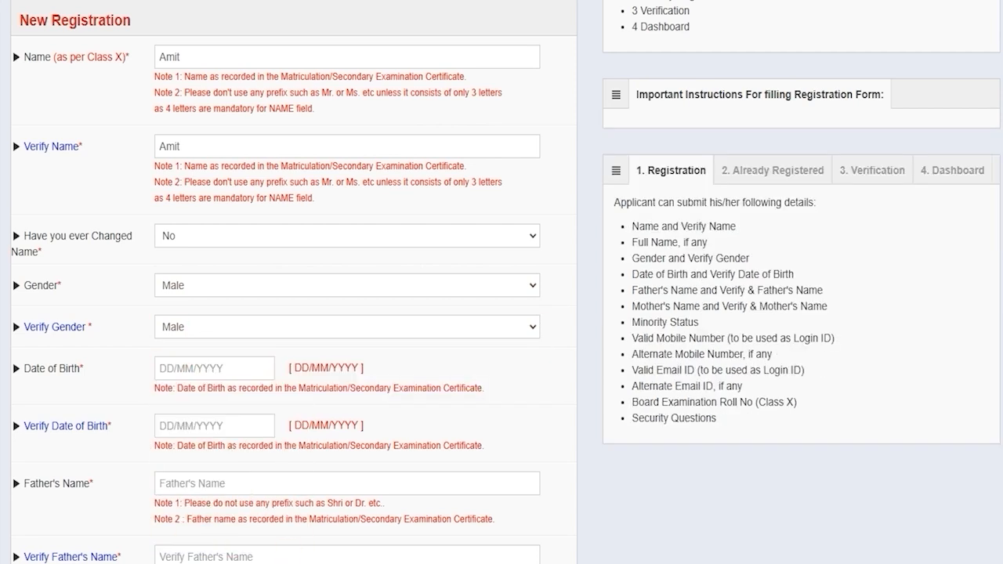
click(197, 428)
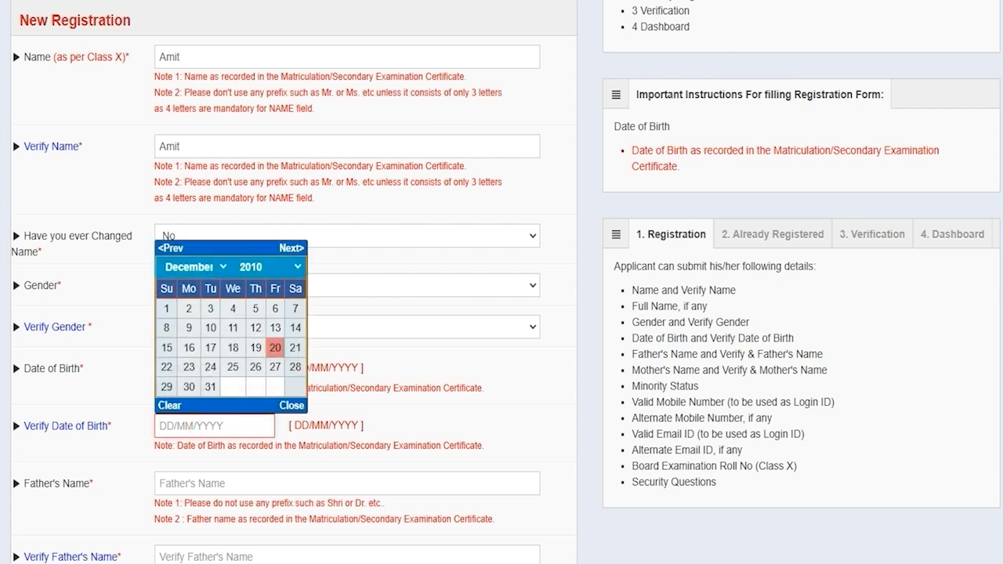
Enter the father's name in both the Father's Name and verification fields
click(197, 480)
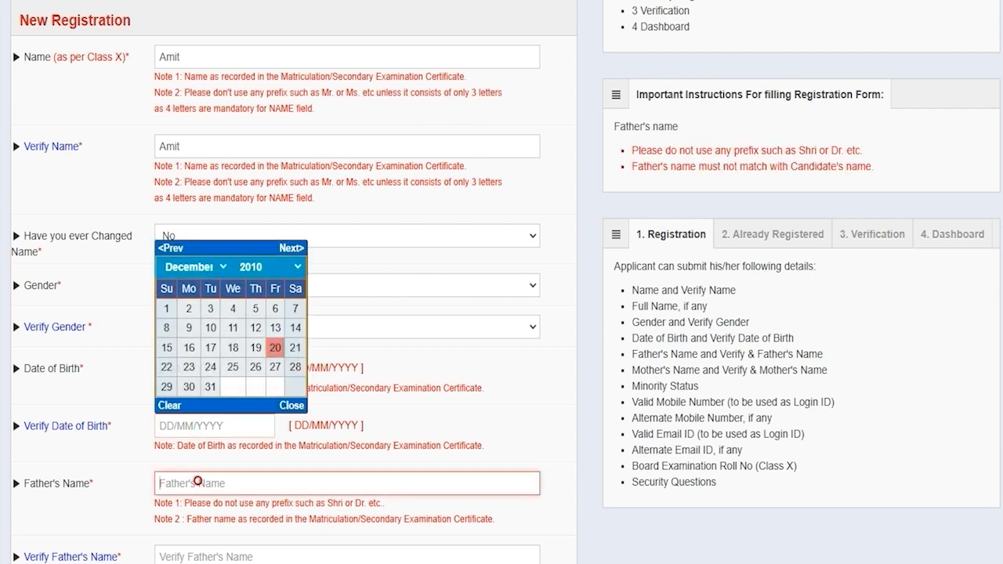
text(Rakesh)
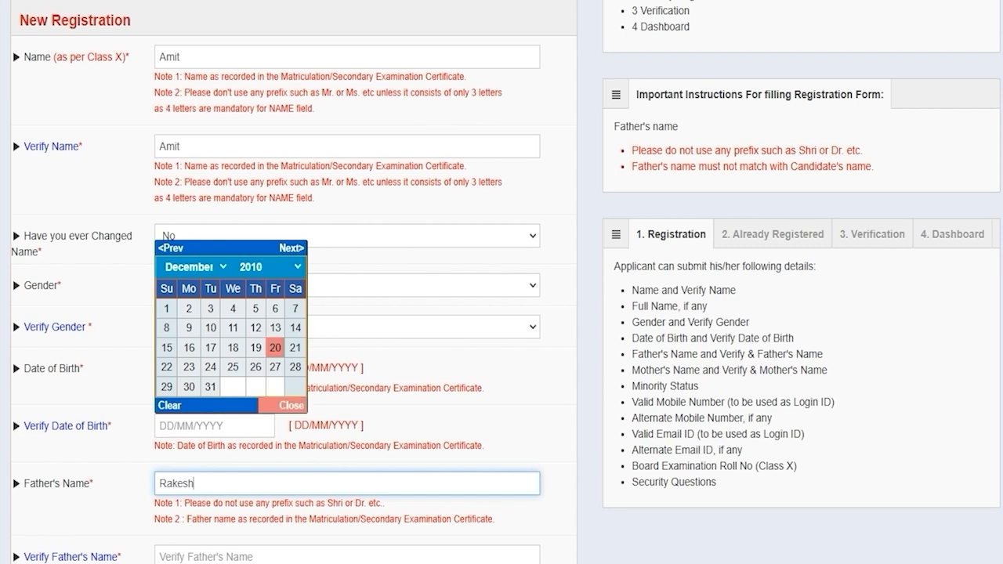
click(291, 405)
click(189, 554)
text(Rakesh)
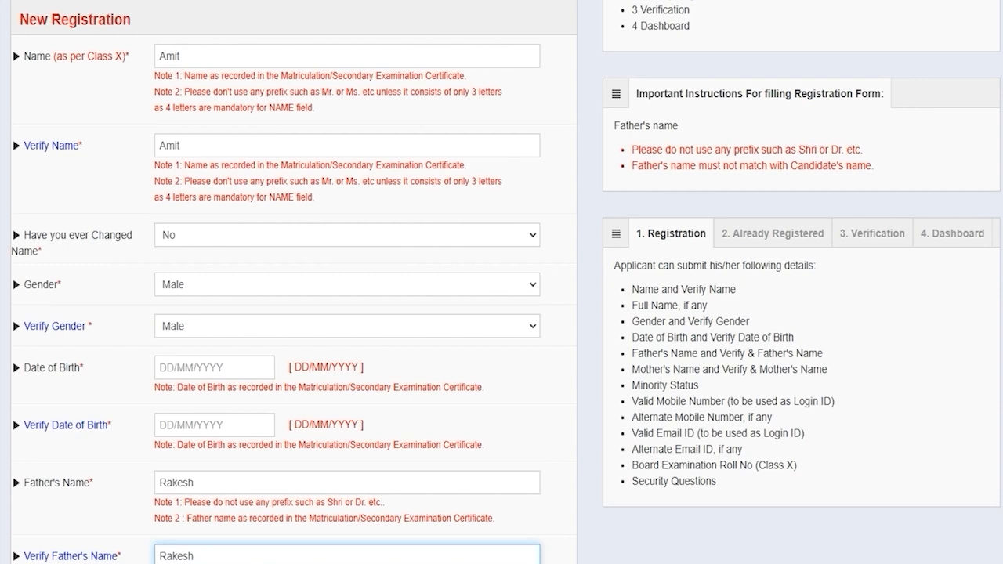
scroll(502, 313, down, 4)
Pass the mother's name fields and set Minority Status to No after browsing the Yes categories
click(190, 311)
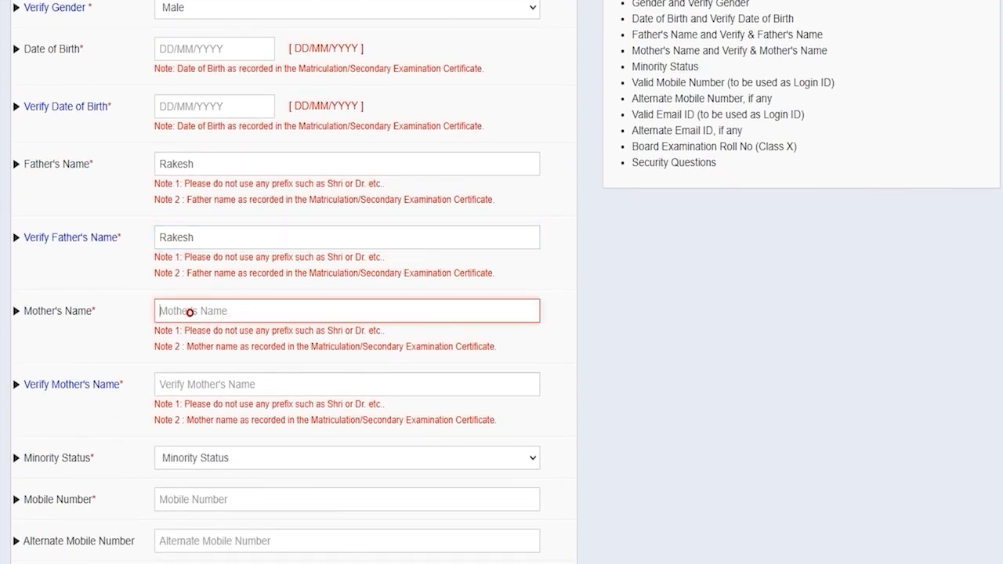
click(191, 384)
scroll(190, 382, down, 1)
scroll(191, 384, down, 1)
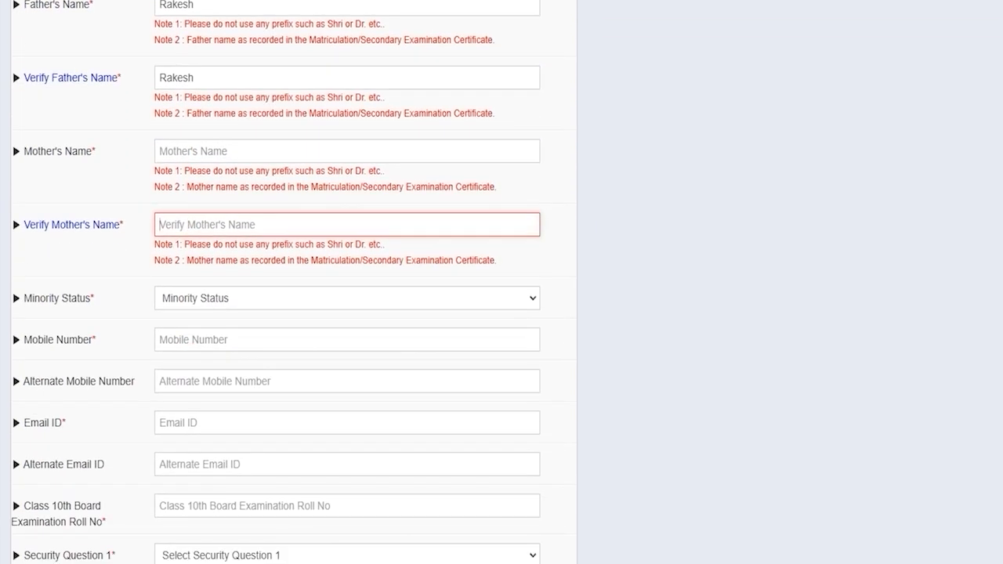
click(206, 298)
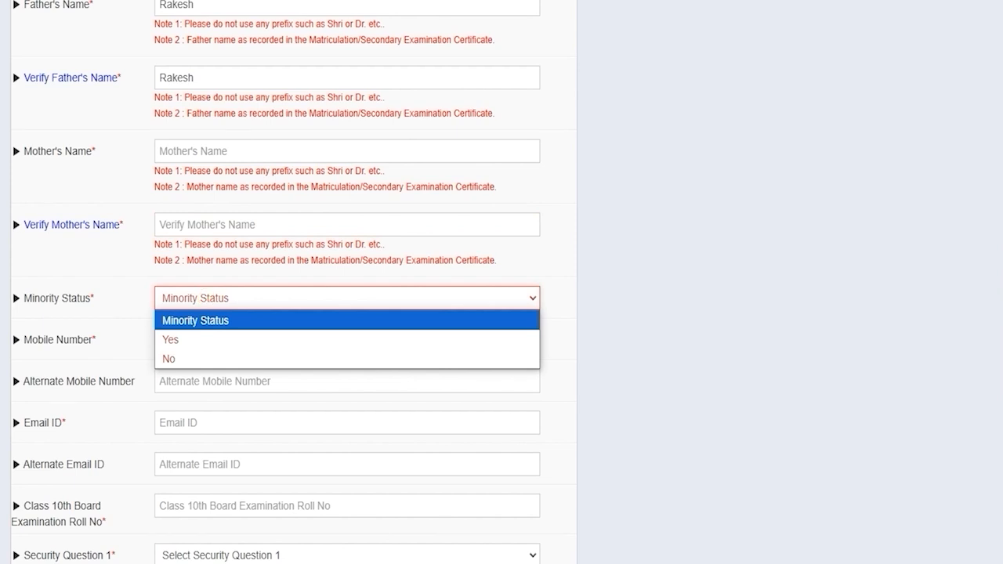
click(179, 339)
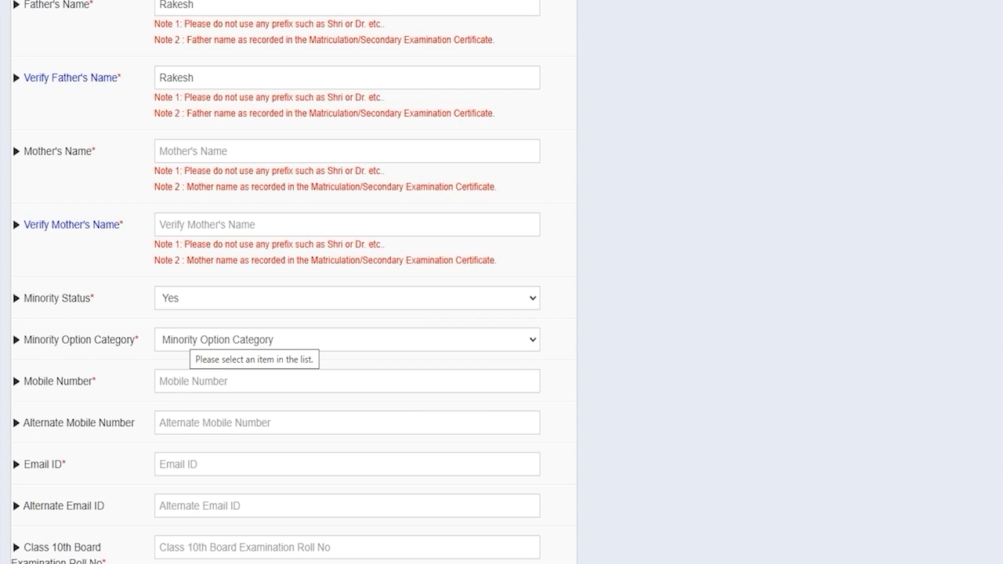
click(188, 338)
key(Down)
key(Down)
key(Down)
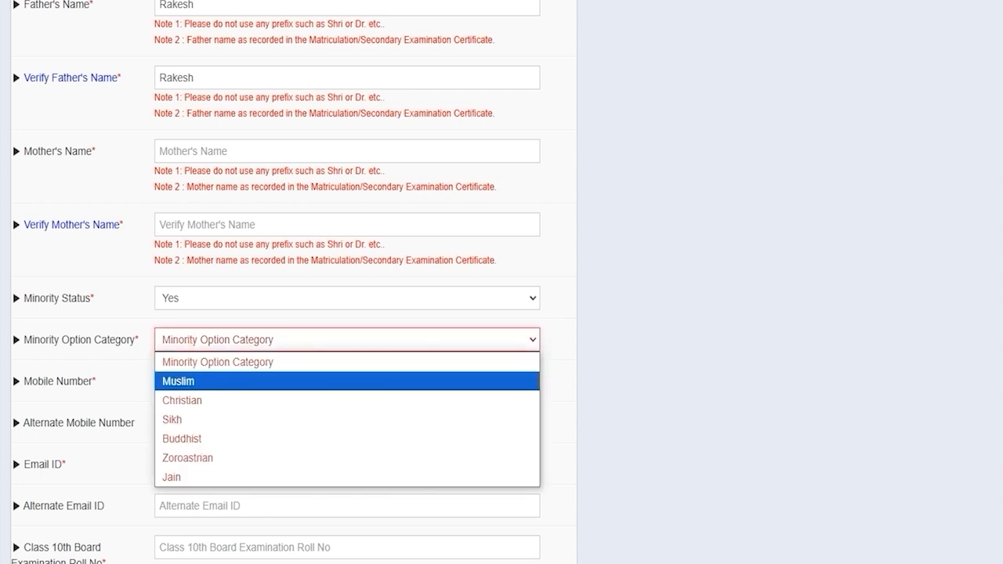
click(206, 292)
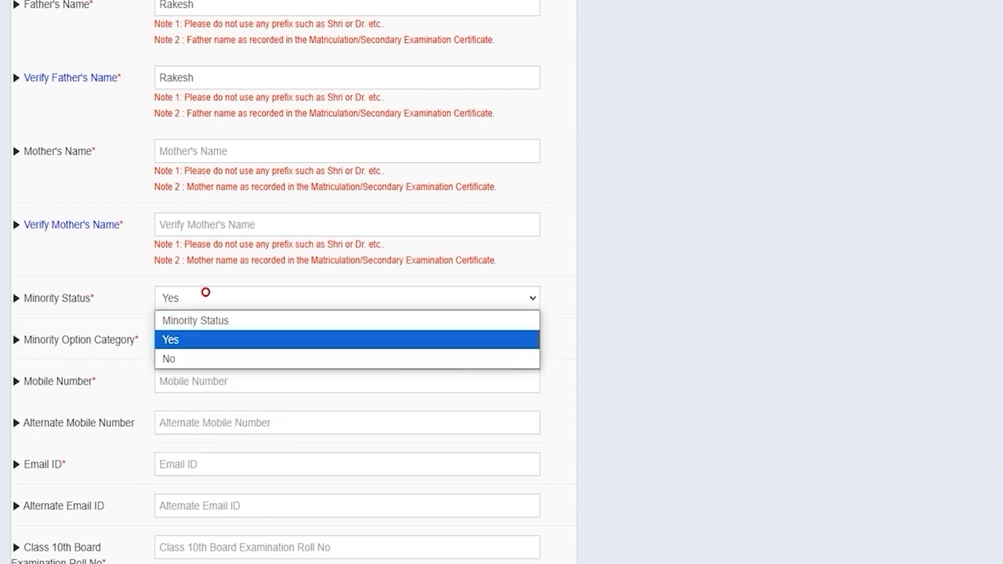
click(180, 362)
Move through mobile number, email ID and Class 10th roll number to the first security question list
click(196, 340)
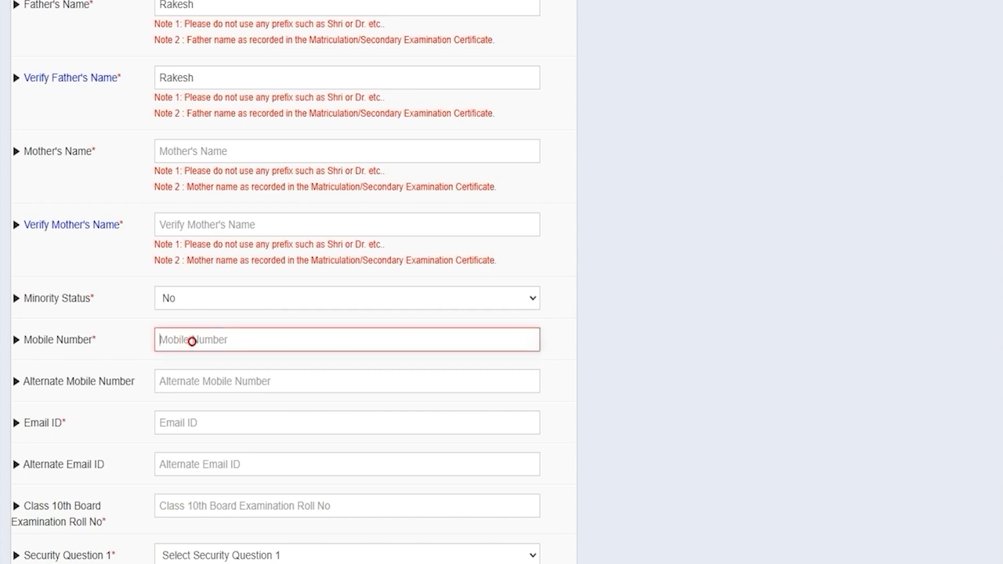
scroll(192, 341, down, 1)
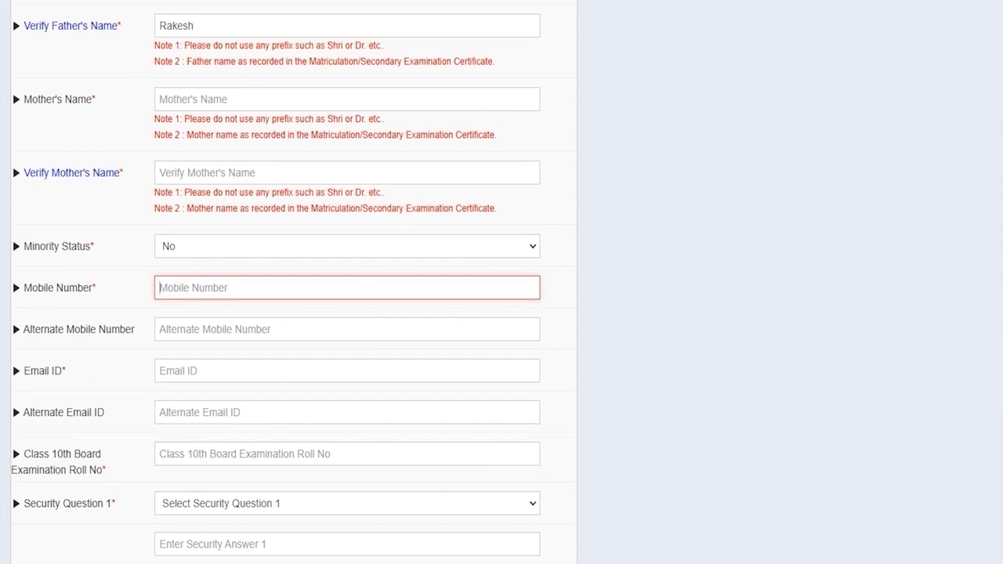
click(192, 342)
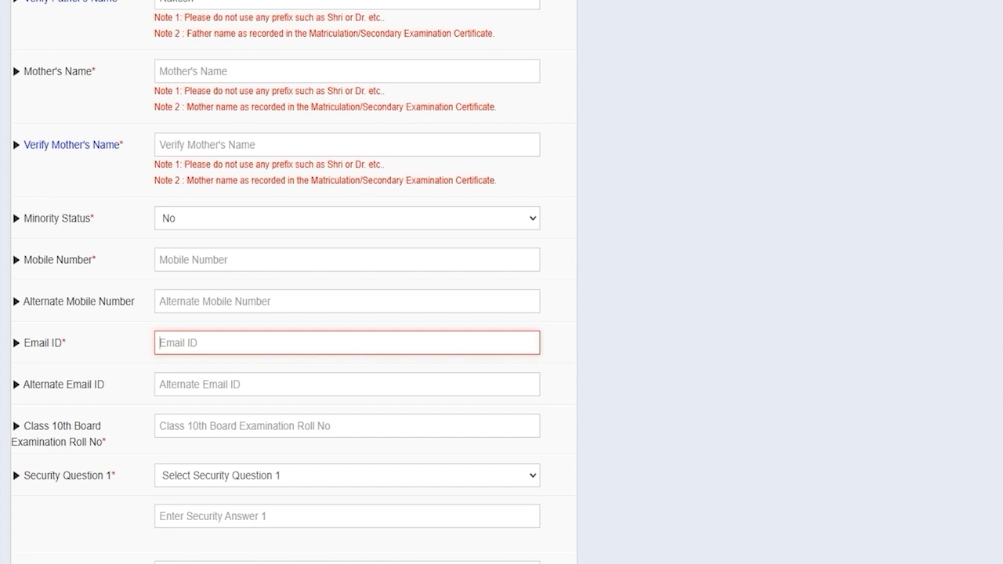
scroll(347, 314, down, 2)
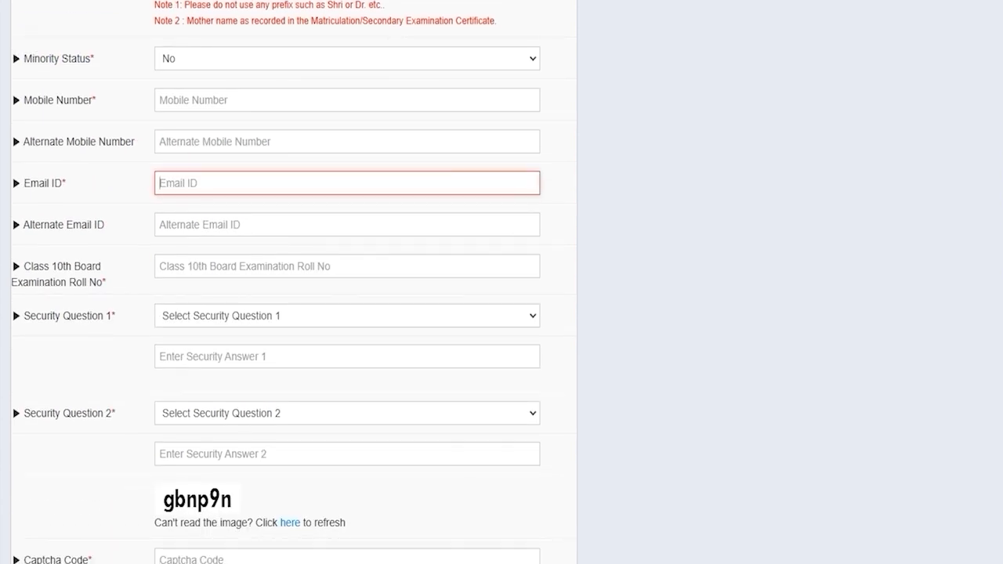
click(244, 266)
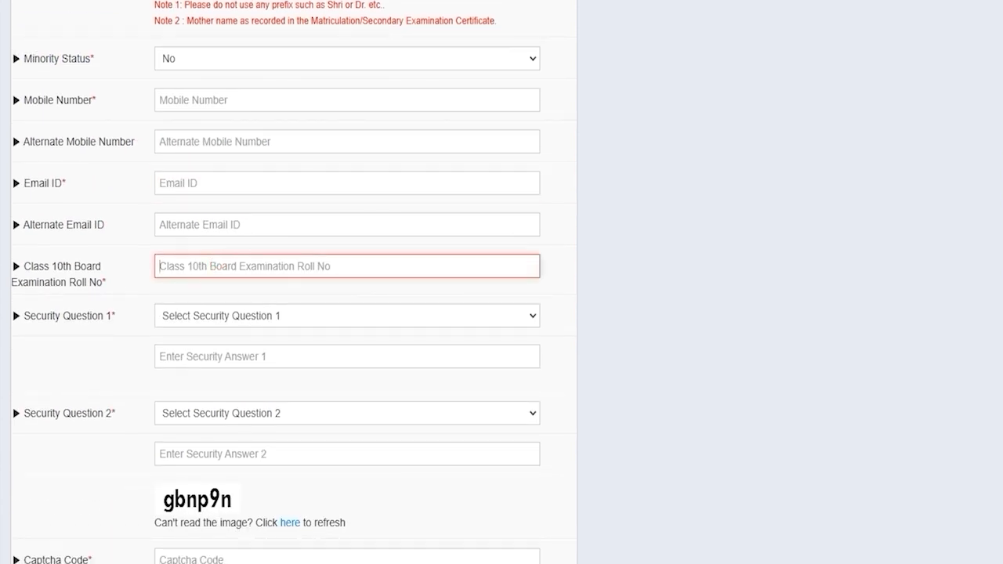
click(230, 316)
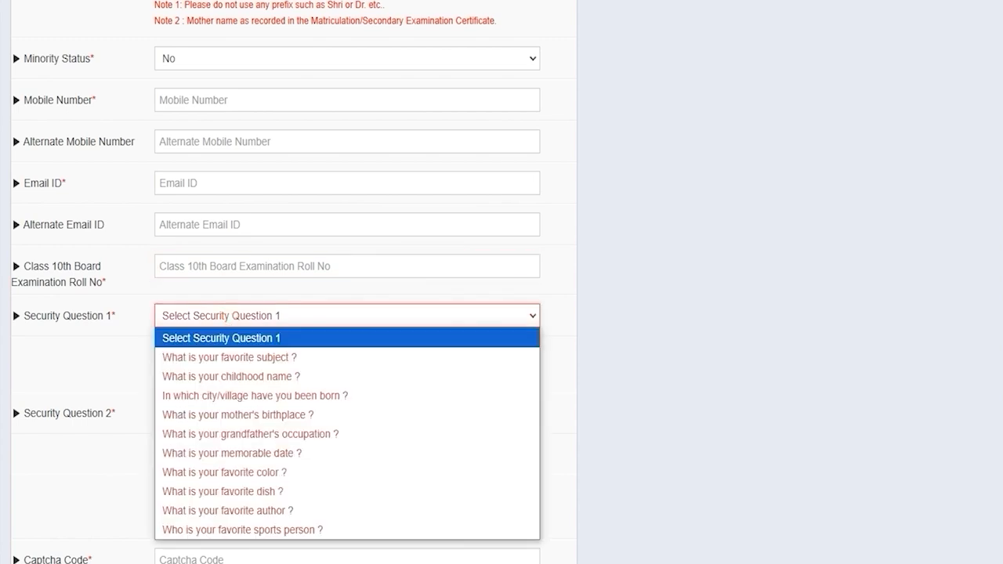
key(Down)
key(Down)
Choose the childhood name and favorite author security questions, fill both answers, then reach the captcha
click(243, 375)
click(219, 357)
click(220, 416)
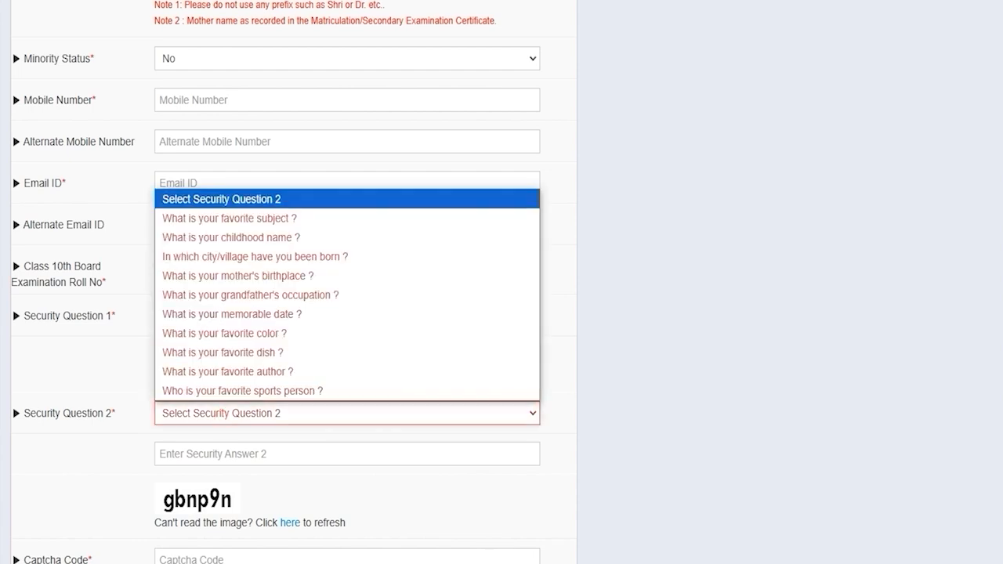
click(230, 373)
click(230, 453)
scroll(229, 453, down, 2)
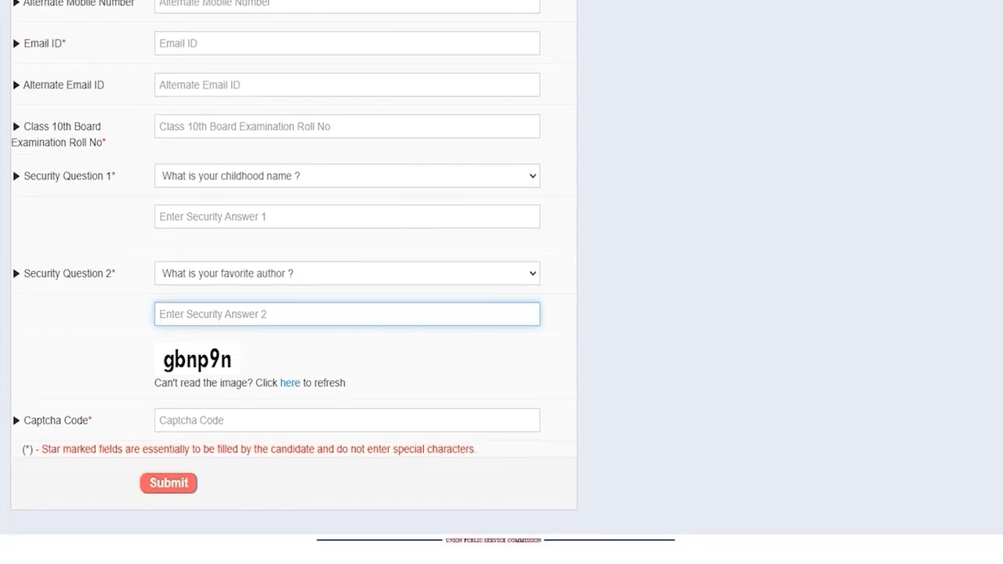
click(197, 420)
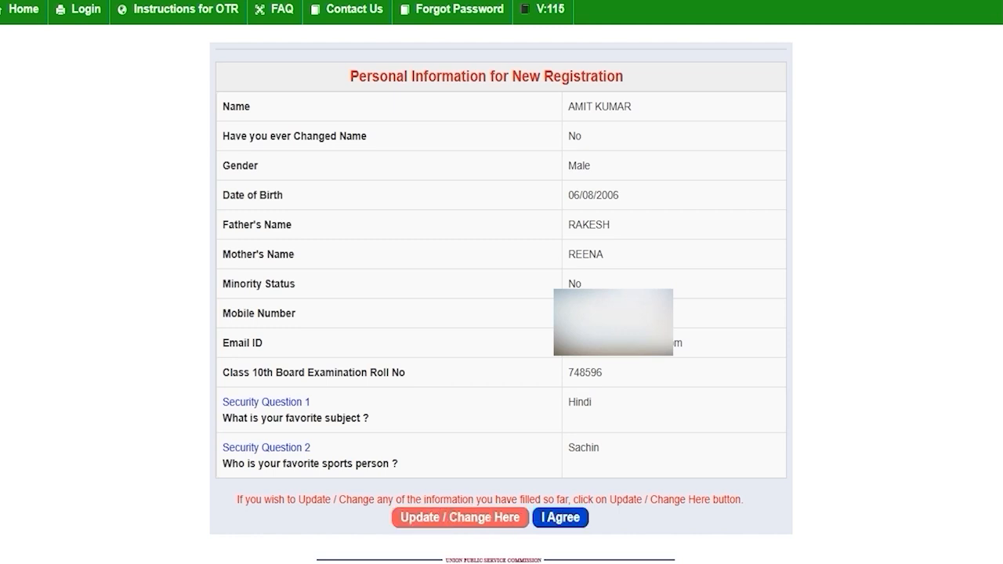
Agree to the reviewed personal information to submit the registration
click(560, 517)
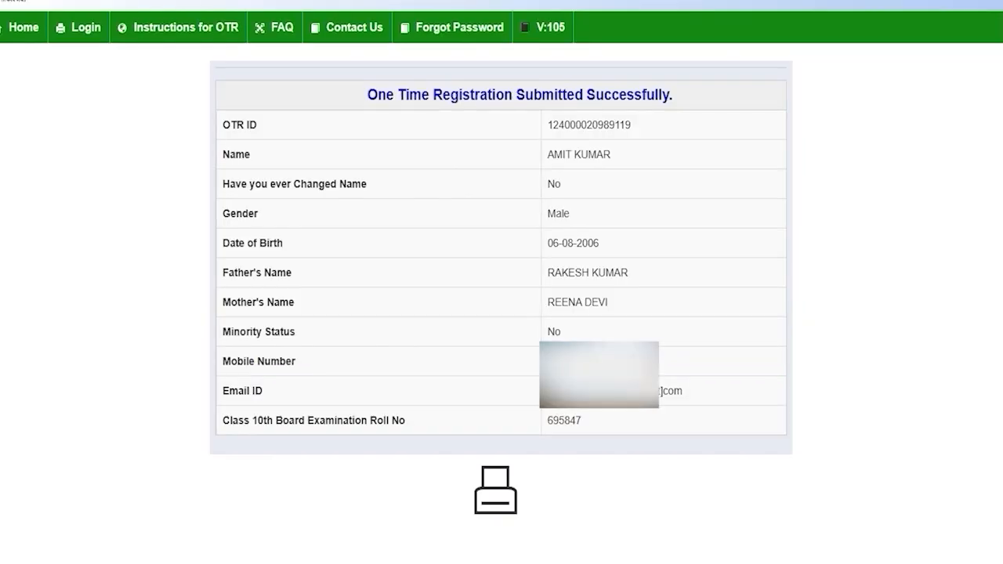
Copy the OTR ID from the success page and go to the Login page
drag(422, 94, 647, 94)
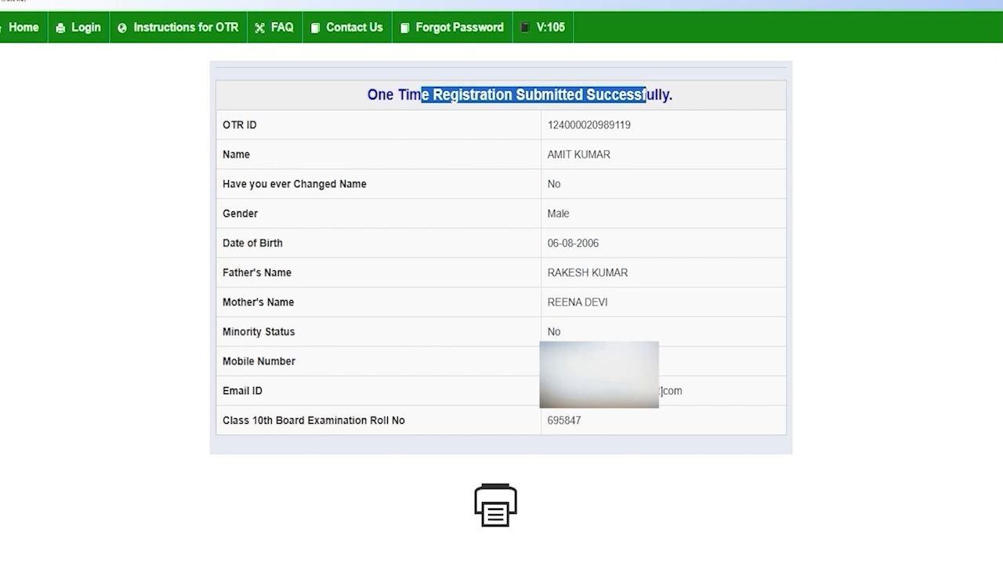
click(595, 228)
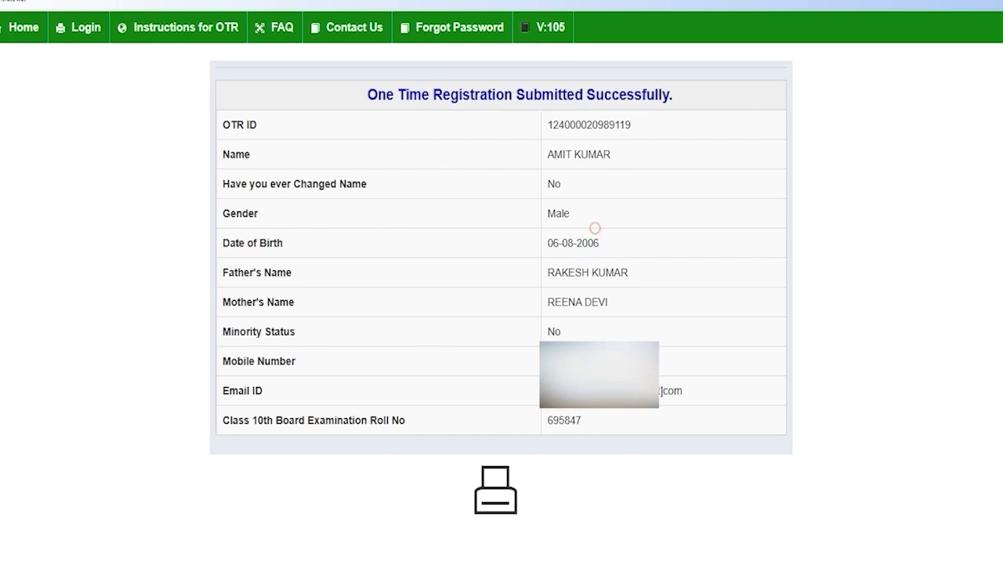
drag(547, 125, 632, 125)
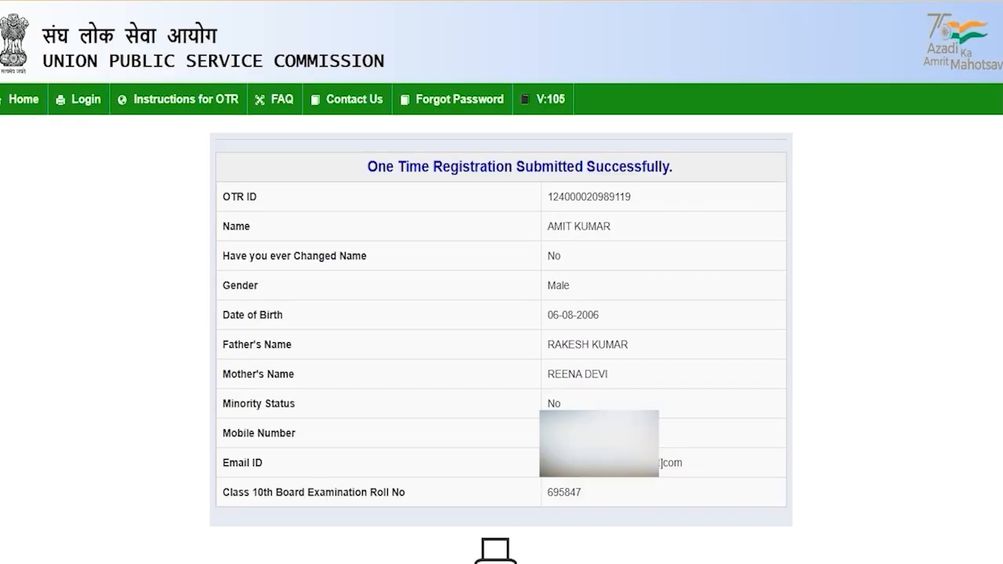
click(82, 99)
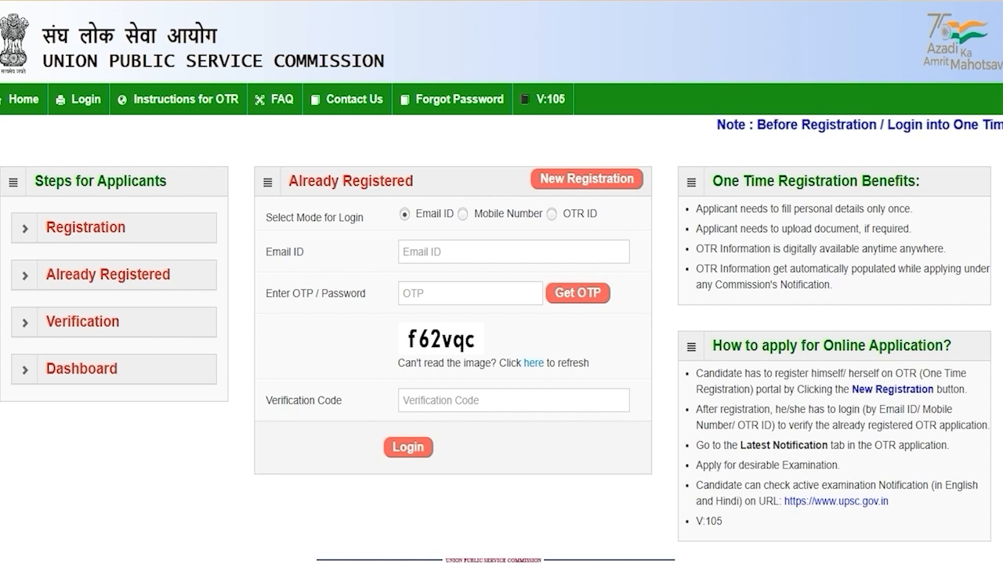
Try signing in by email ID and then by mobile number with the verification code
click(552, 213)
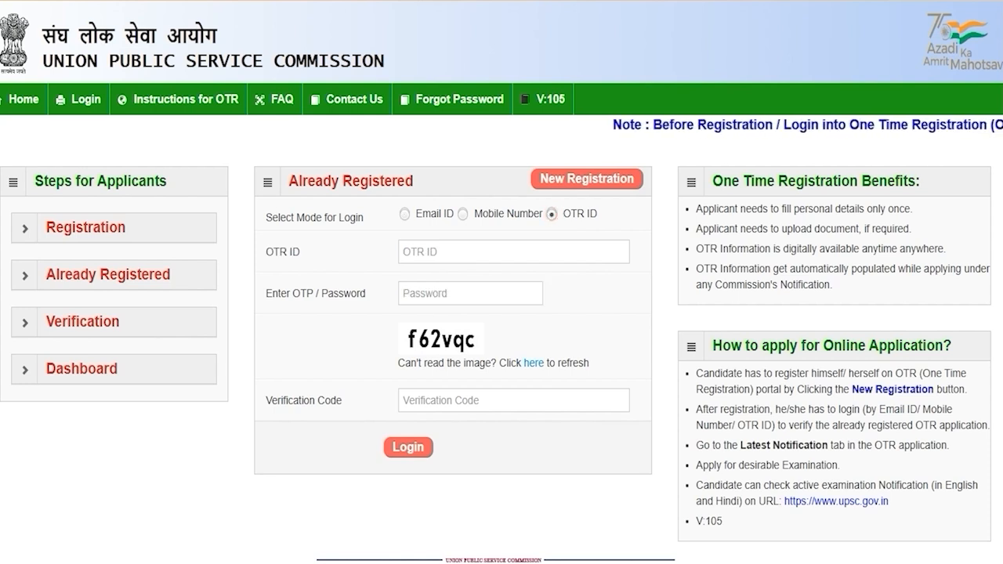
click(463, 213)
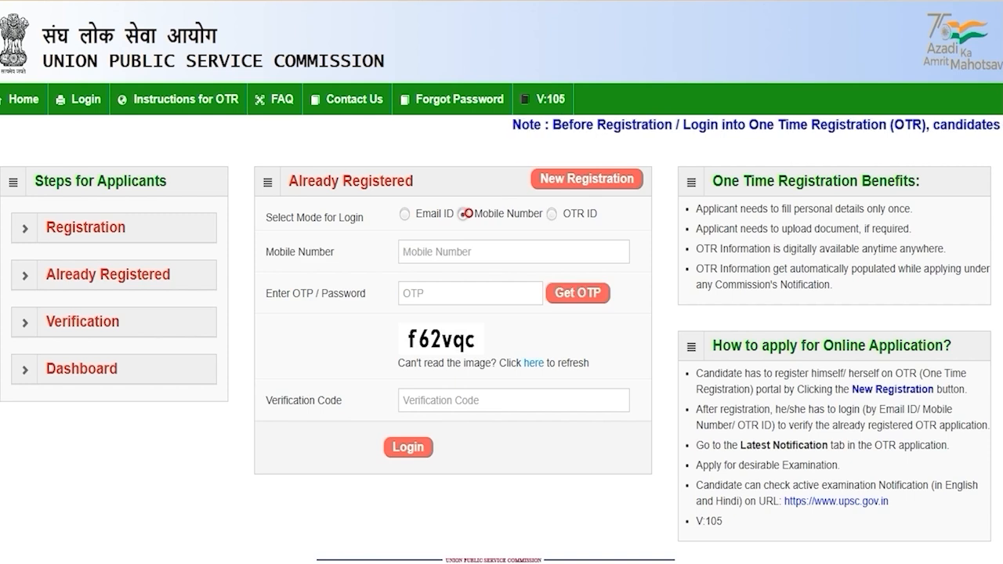
click(404, 214)
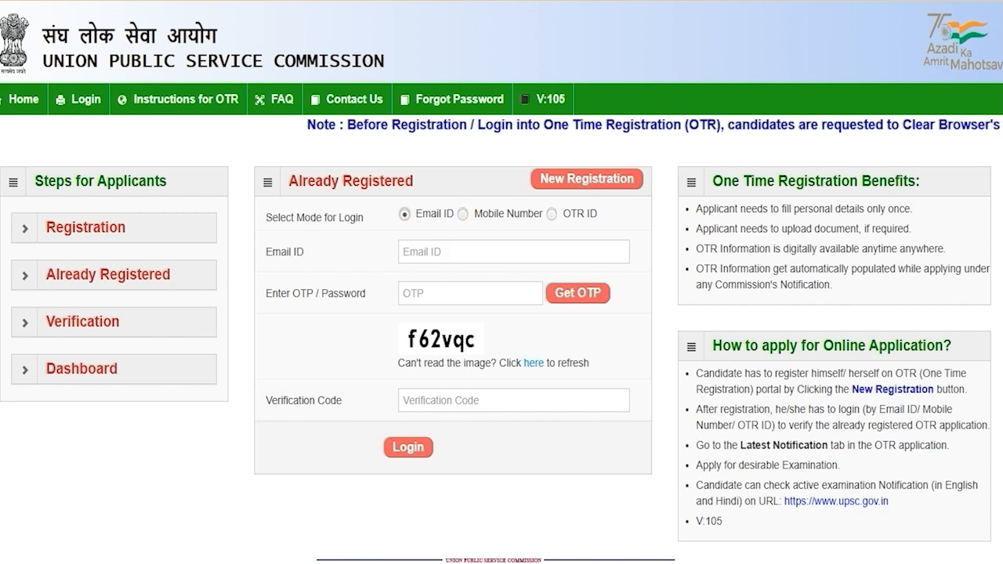
click(433, 251)
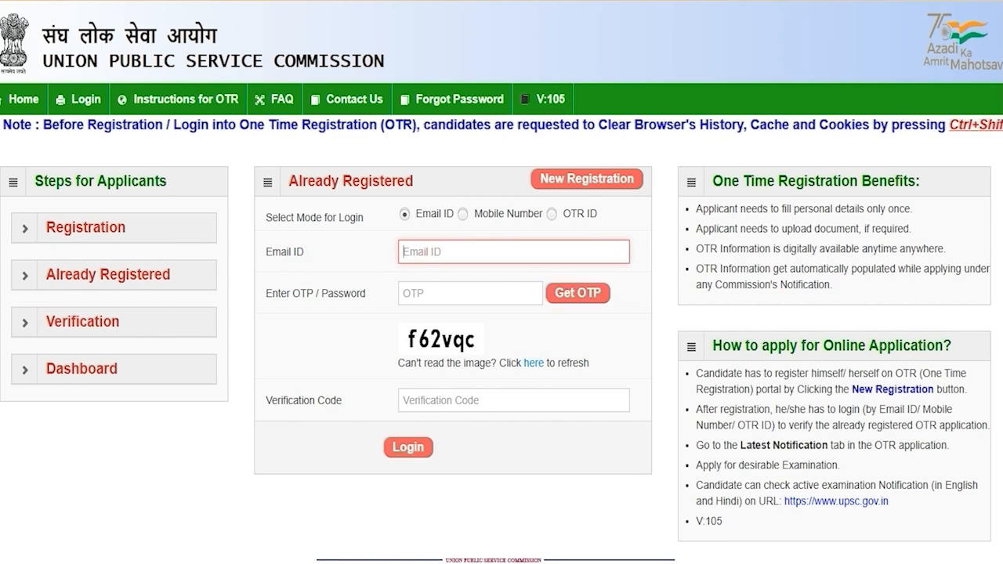
click(458, 293)
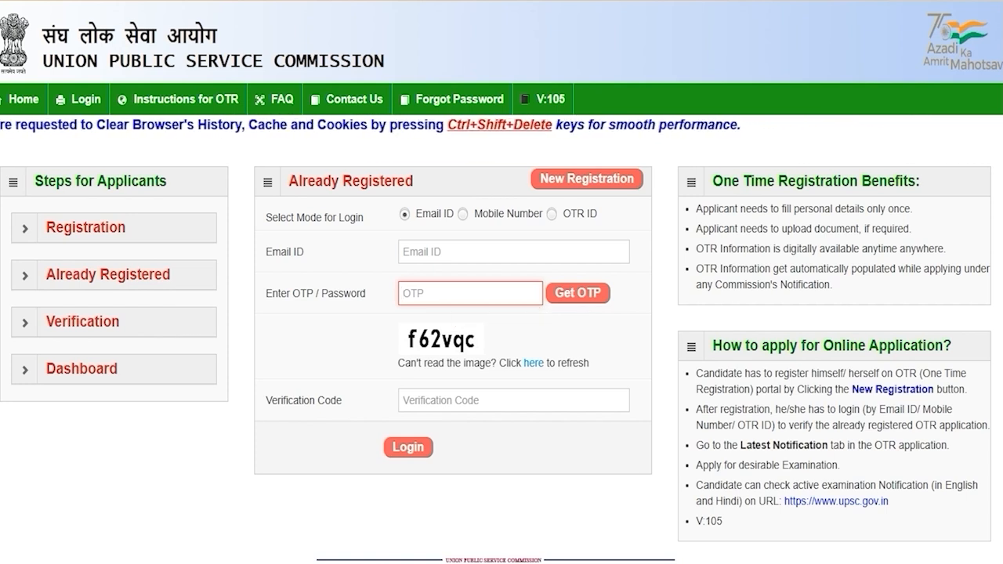
click(446, 400)
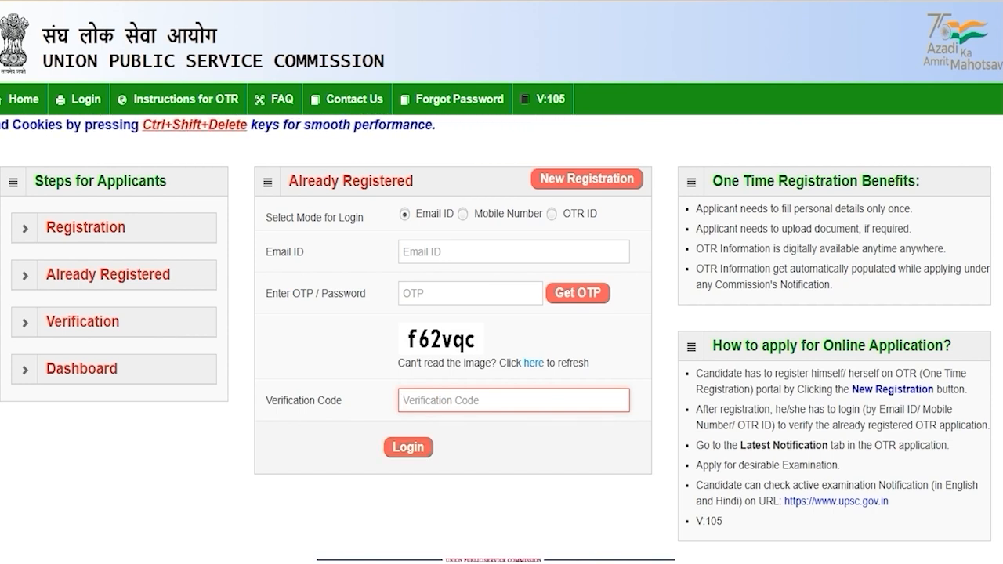
click(462, 213)
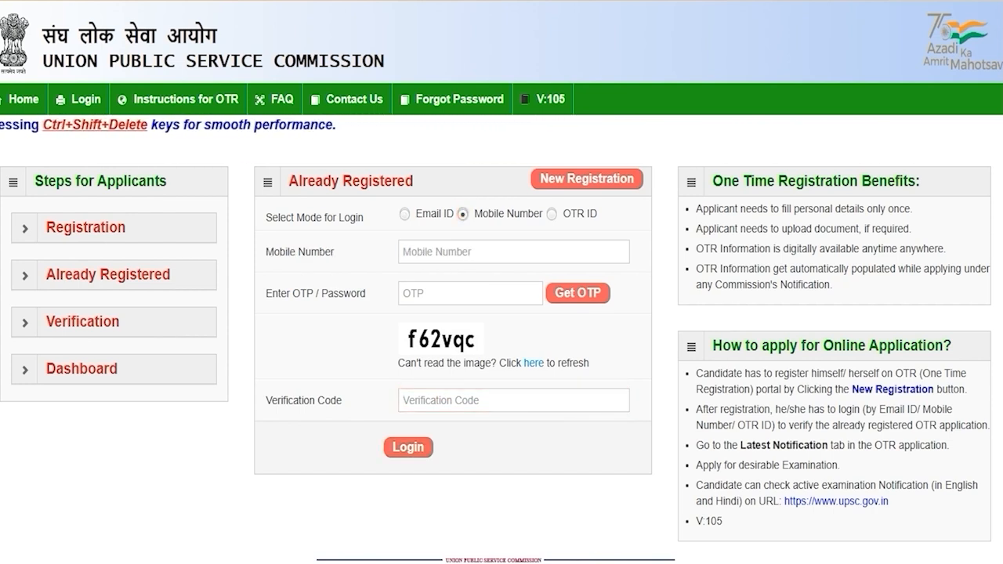
click(449, 252)
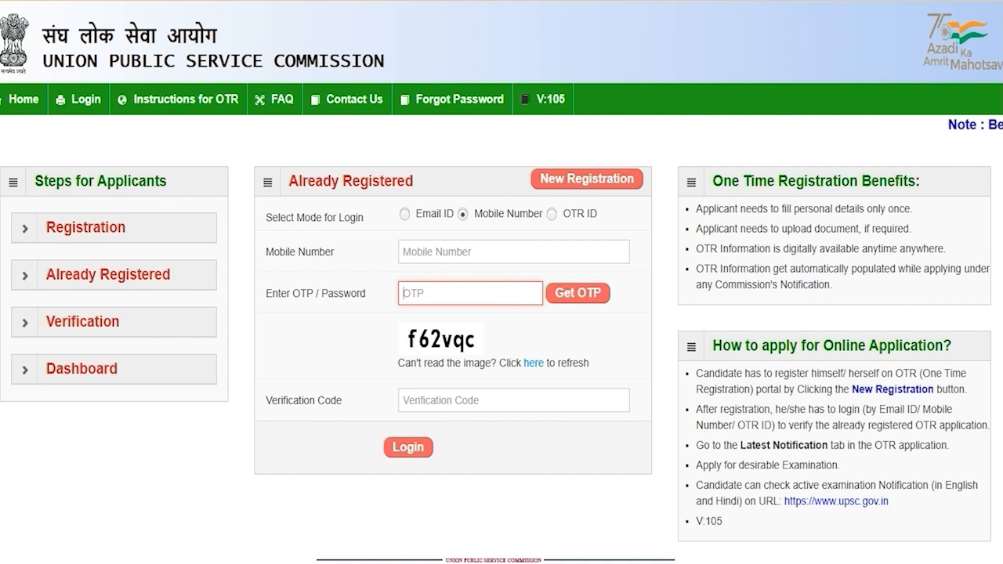
click(441, 402)
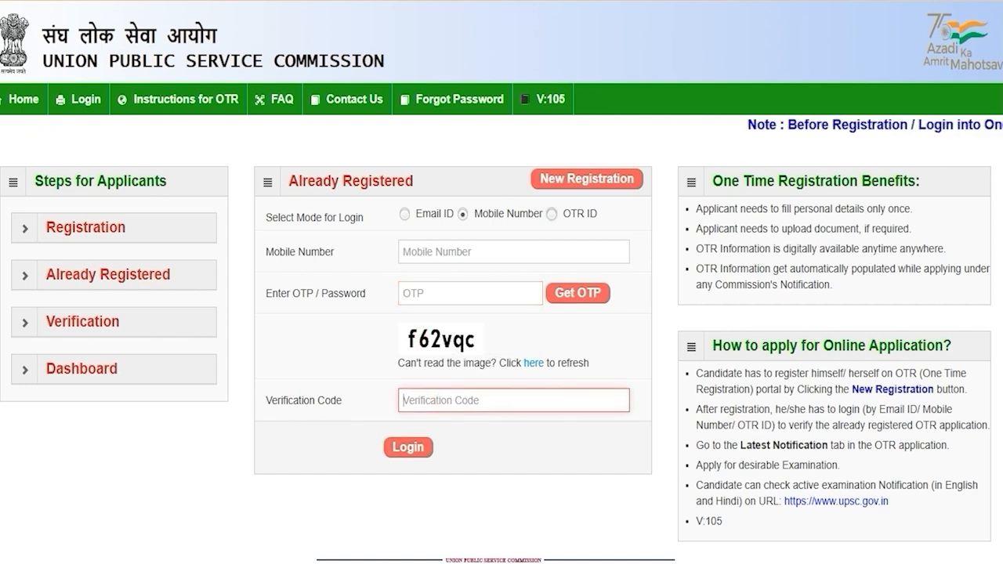
Switch to OTR ID login and enter the OTR ID, password and verification code
click(551, 214)
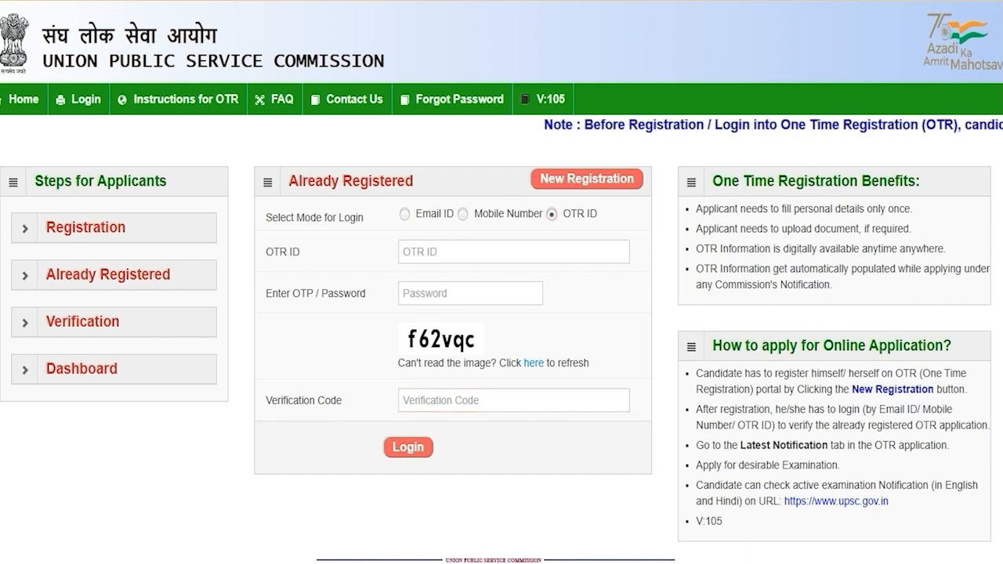
click(419, 251)
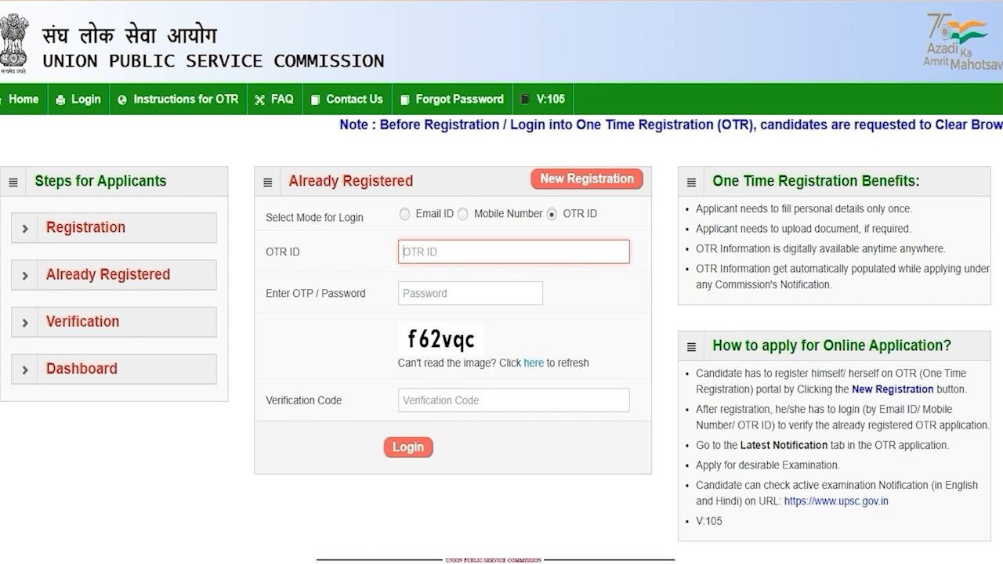
click(431, 295)
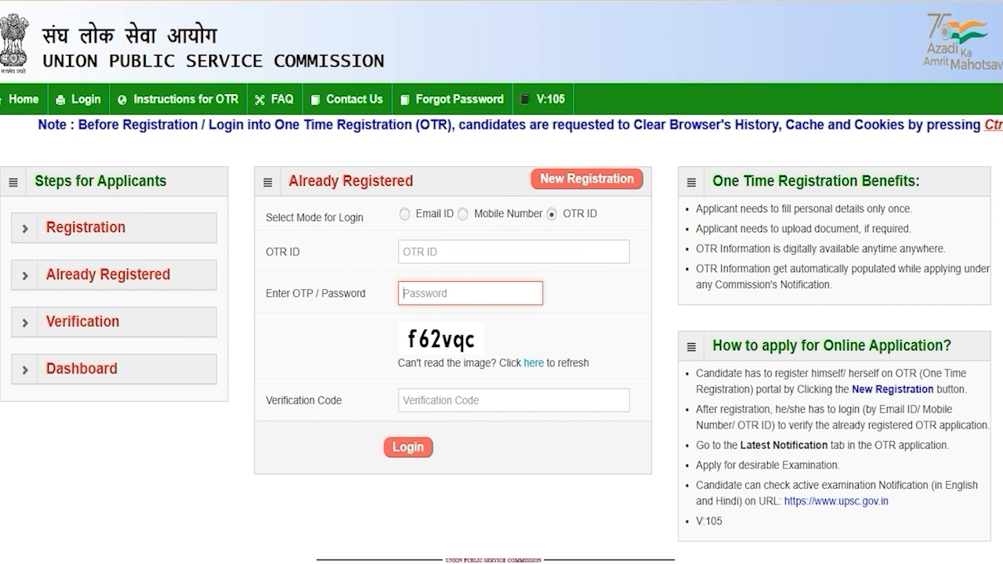
click(441, 405)
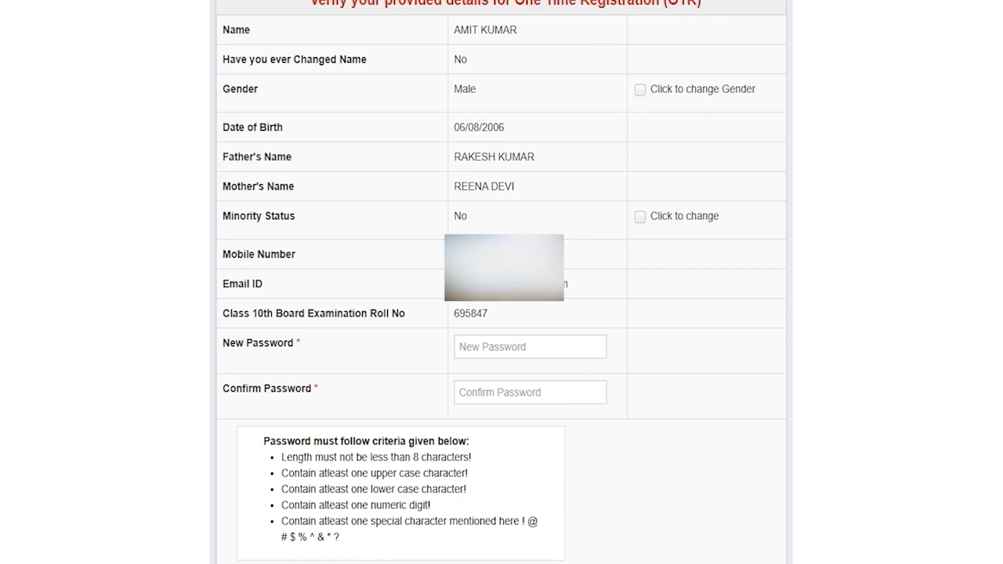
click(463, 347)
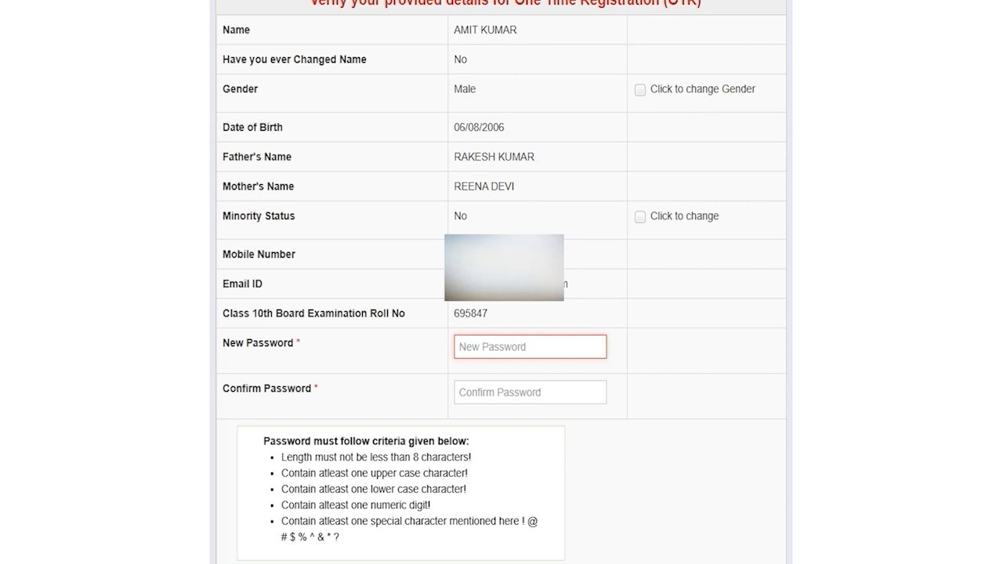
drag(413, 457, 454, 457)
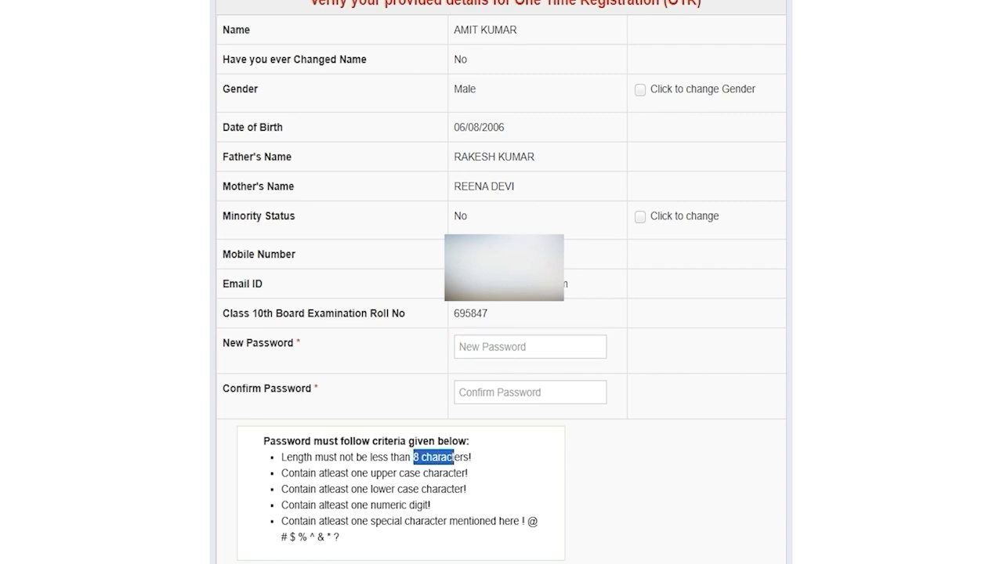
click(492, 347)
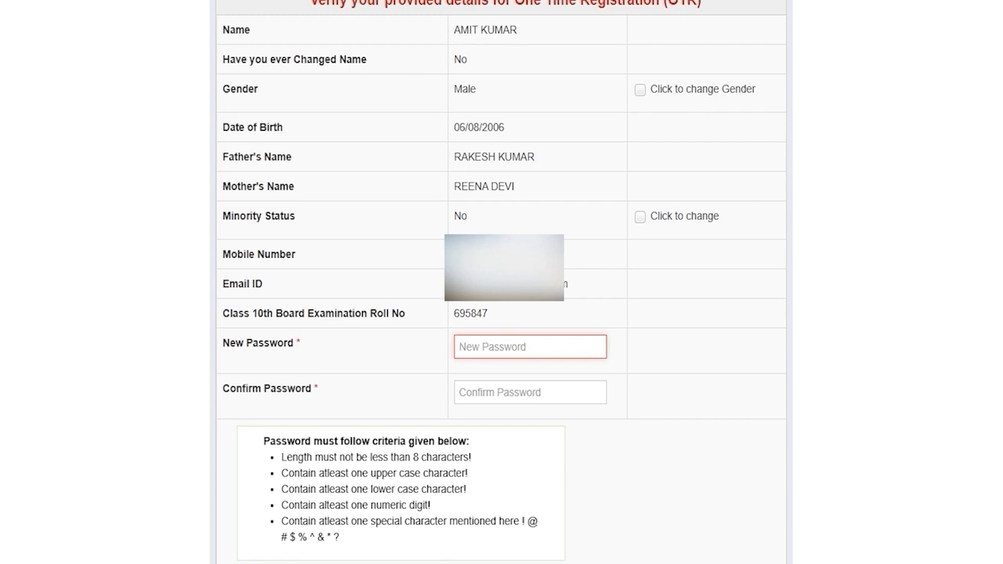
click(483, 391)
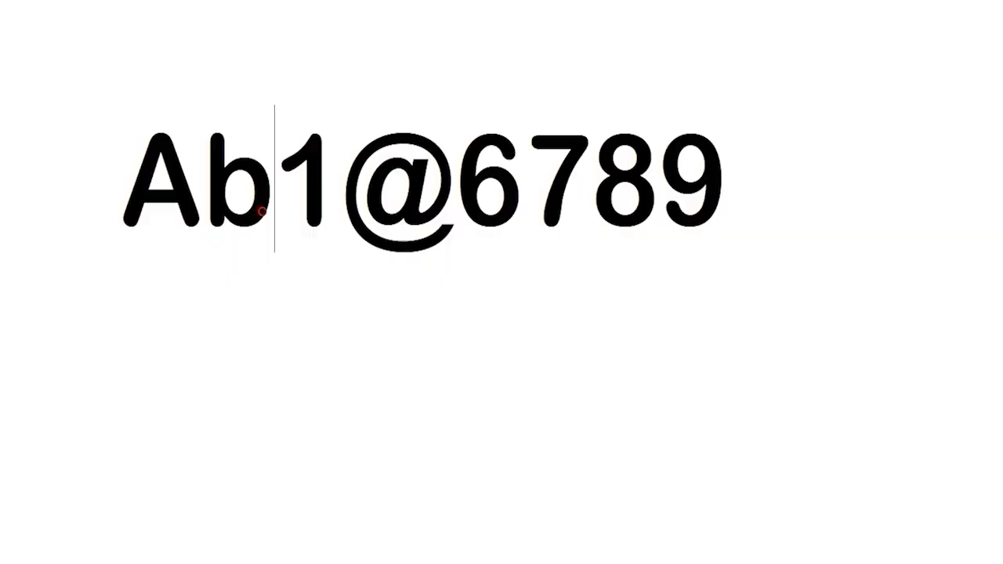
Highlight the sample password's uppercase letter, lowercase letter, digit and special character in turn
key(Home)
key(shift+Right)
key(shift+Right)
key(shift+Right)
key(shift+Right)
key(shift+Right)
key(shift+Right)
key(shift+Right)
key(shift+Right)
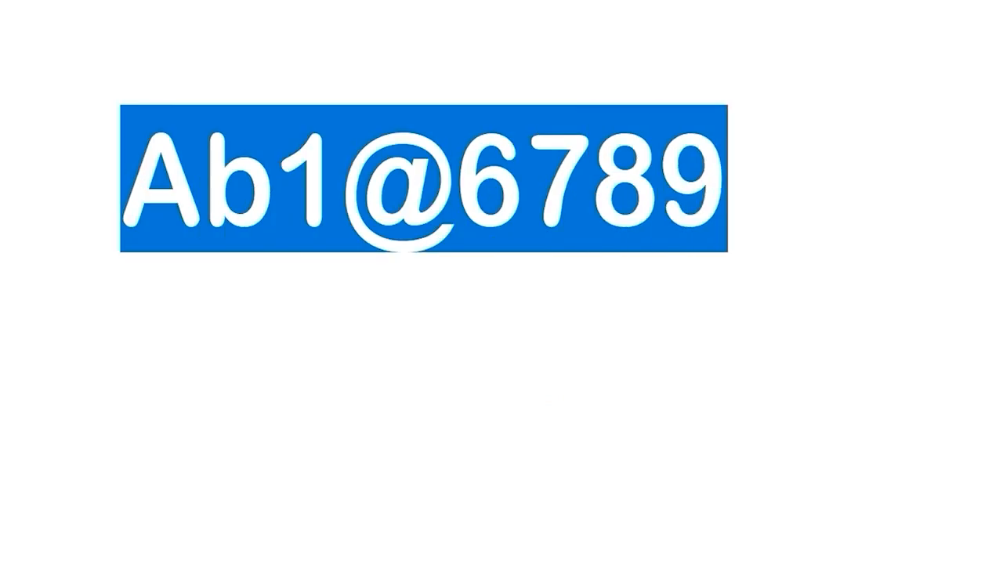
key(Home)
key(shift+Right)
key(Right)
key(shift+Right)
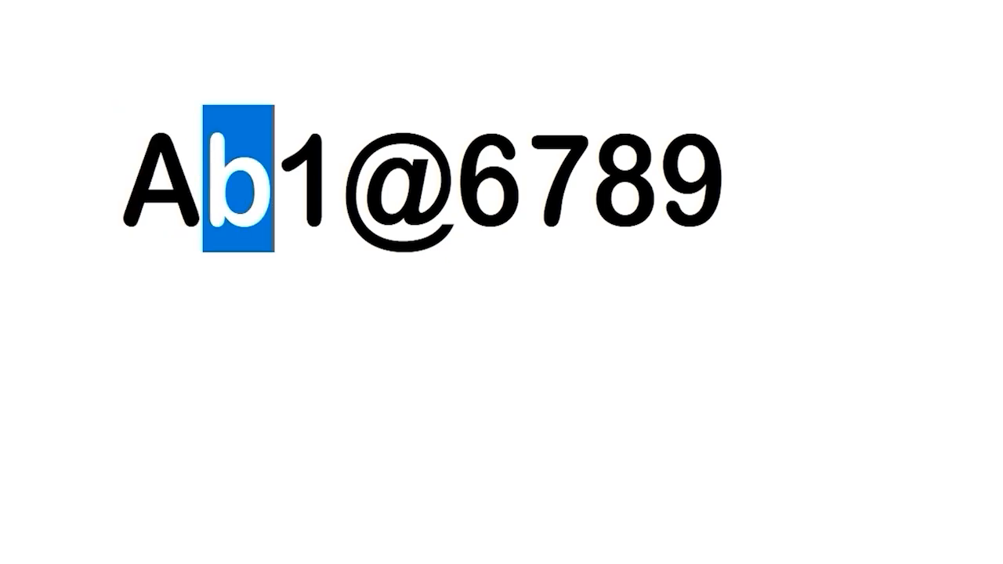
key(Right)
key(shift+Right)
key(Right)
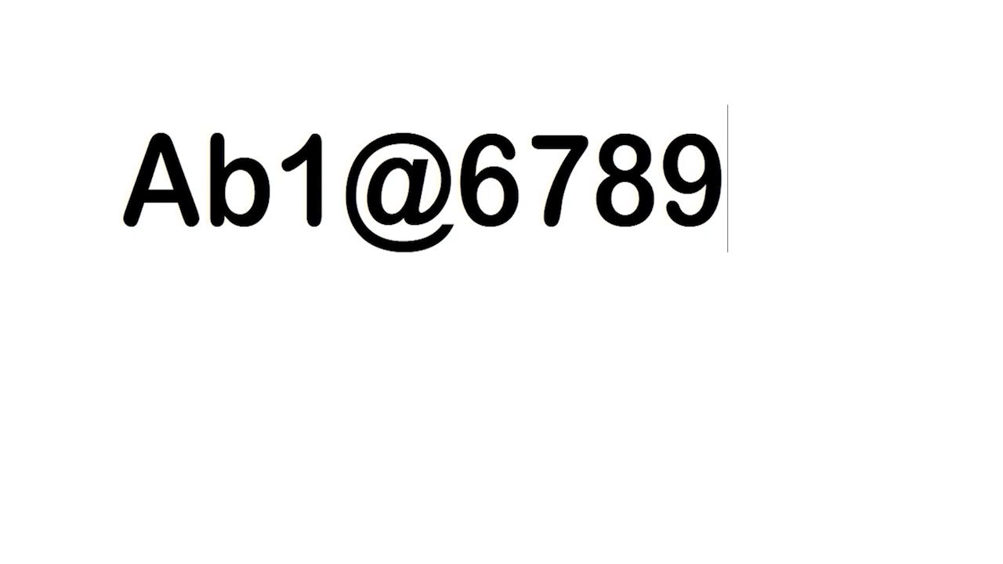
key(shift+Left)
key(shift+Left)
key(shift+Left)
key(shift+Left)
key(shift+Left)
key(shift+Left)
key(shift+Left)
key(shift+Left)
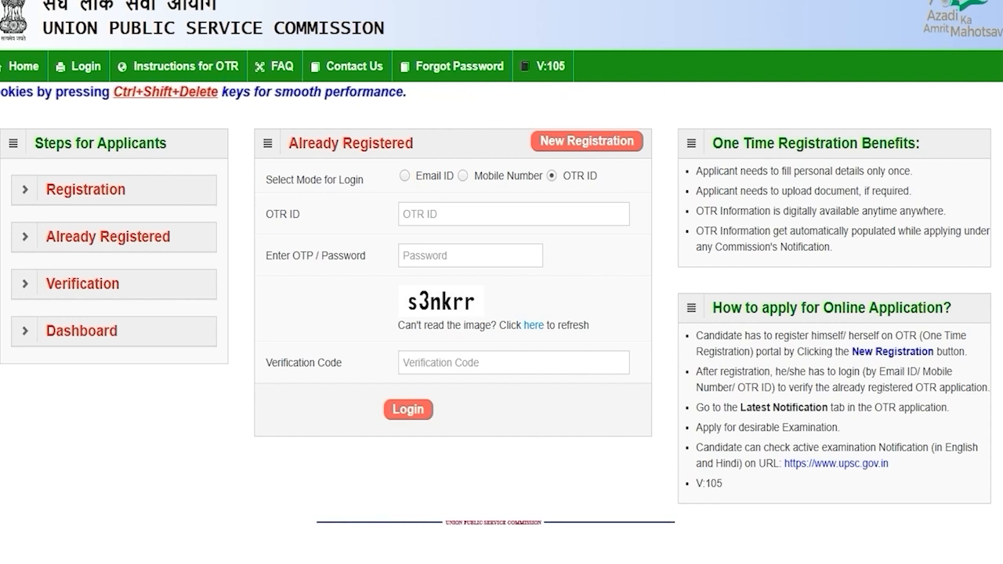
Log in by OTR ID with password and verification code, then open Personal Information
click(405, 176)
click(463, 175)
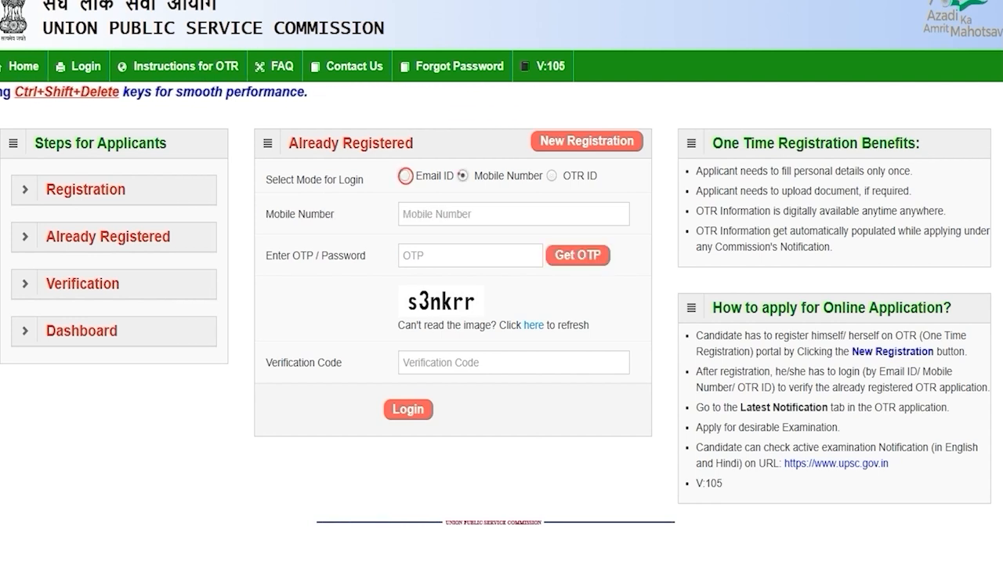
click(551, 176)
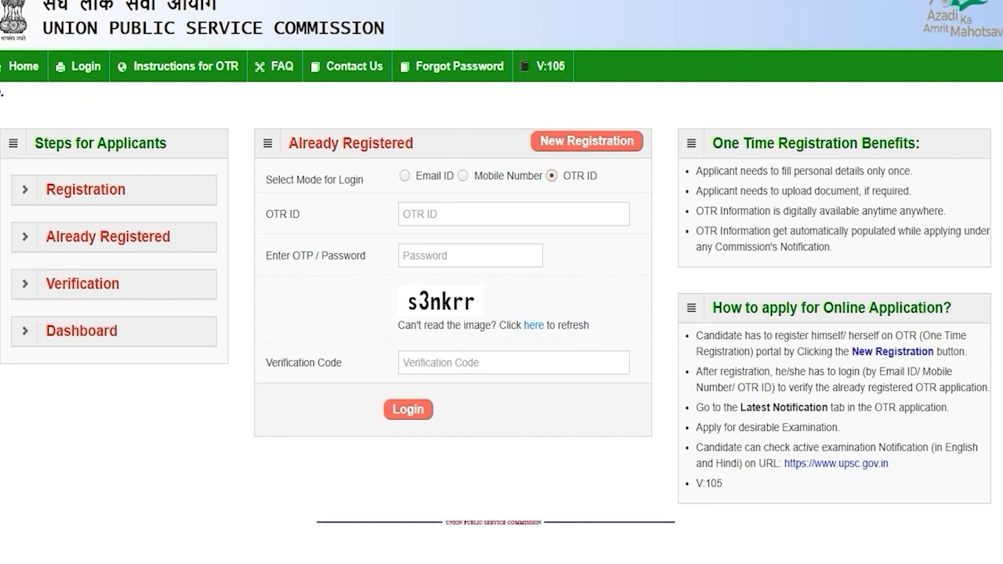
click(462, 212)
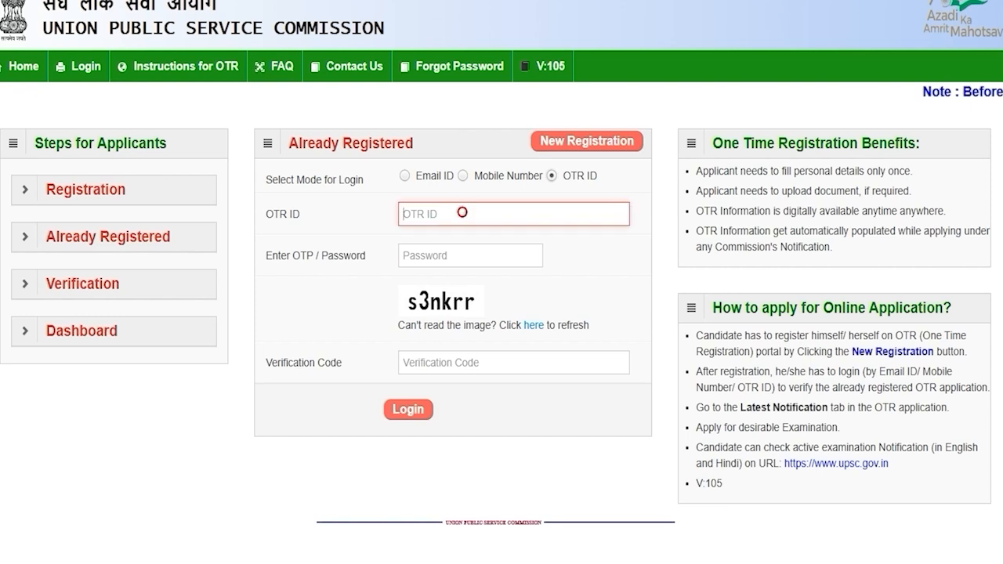
click(446, 254)
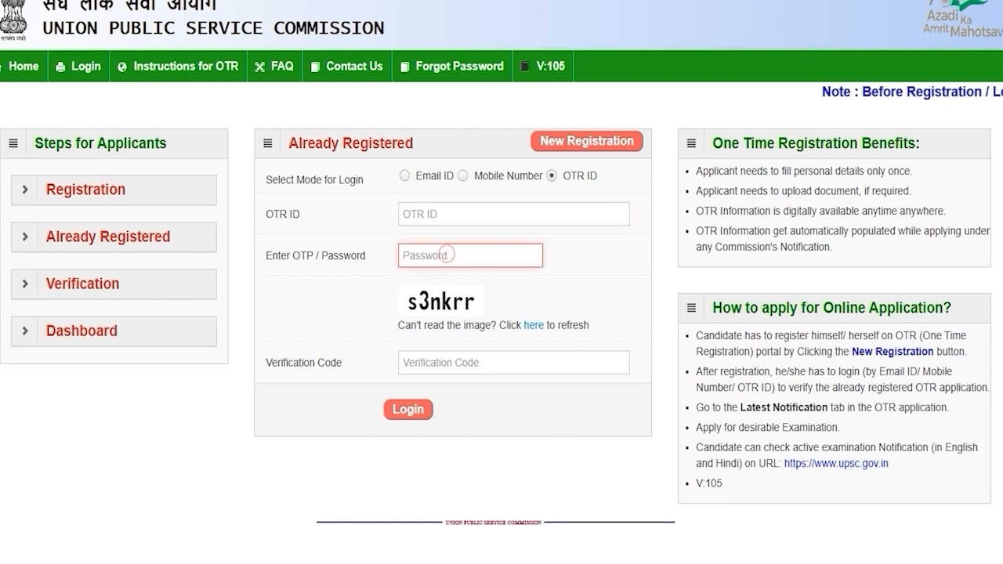
click(427, 363)
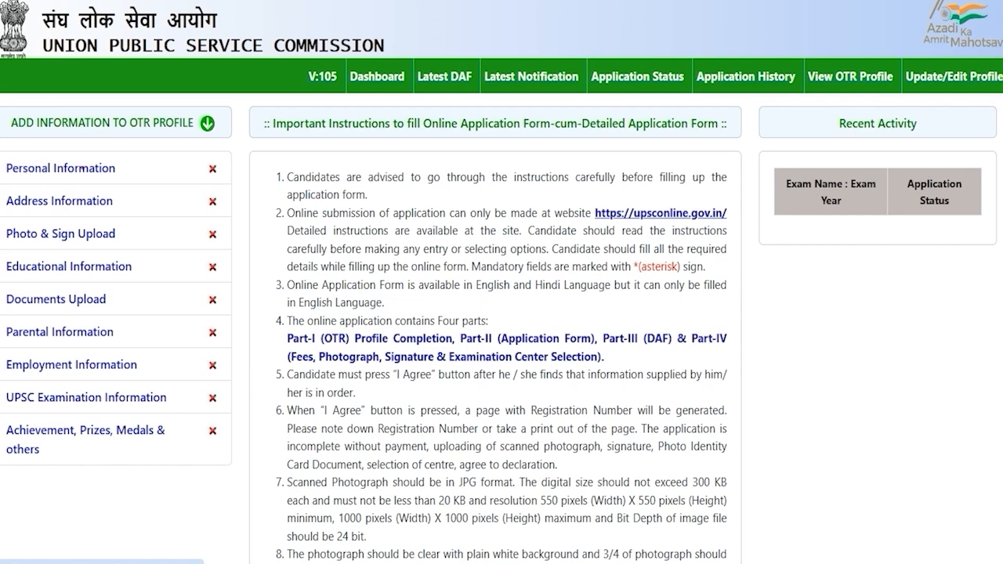
click(82, 168)
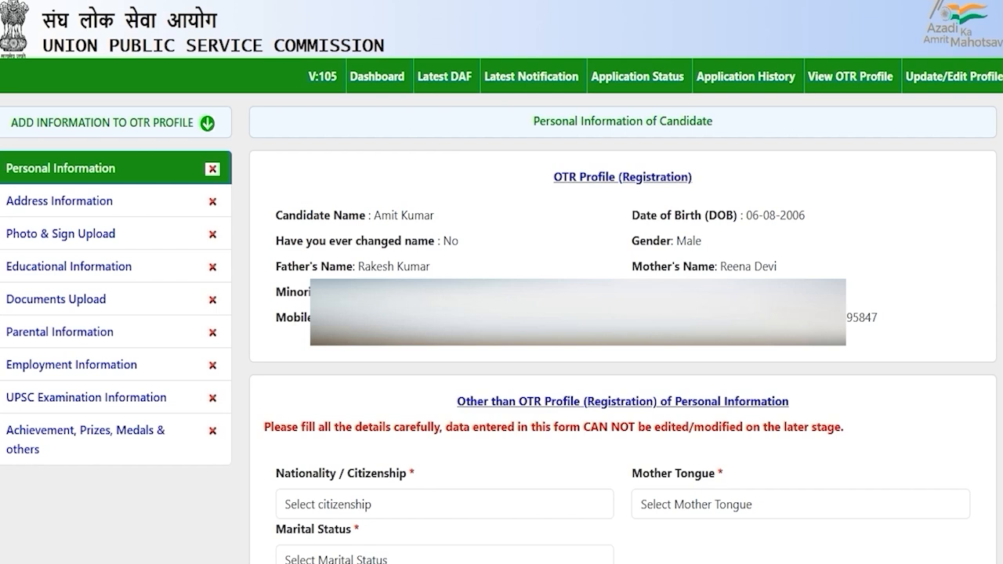
Set nationality to Citizen of India, mother tongue to HINDI and marital status to Unmarried
click(425, 499)
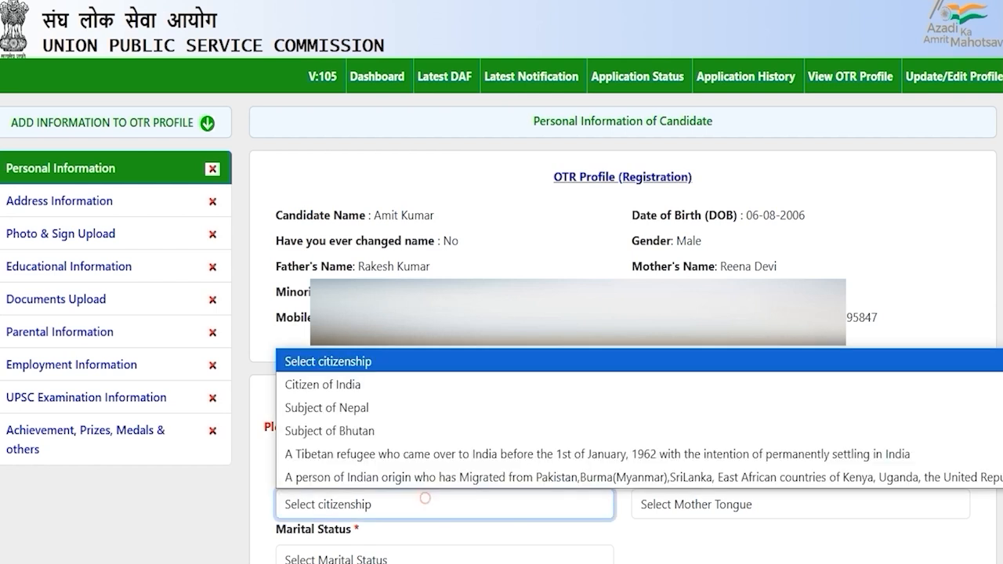
click(353, 384)
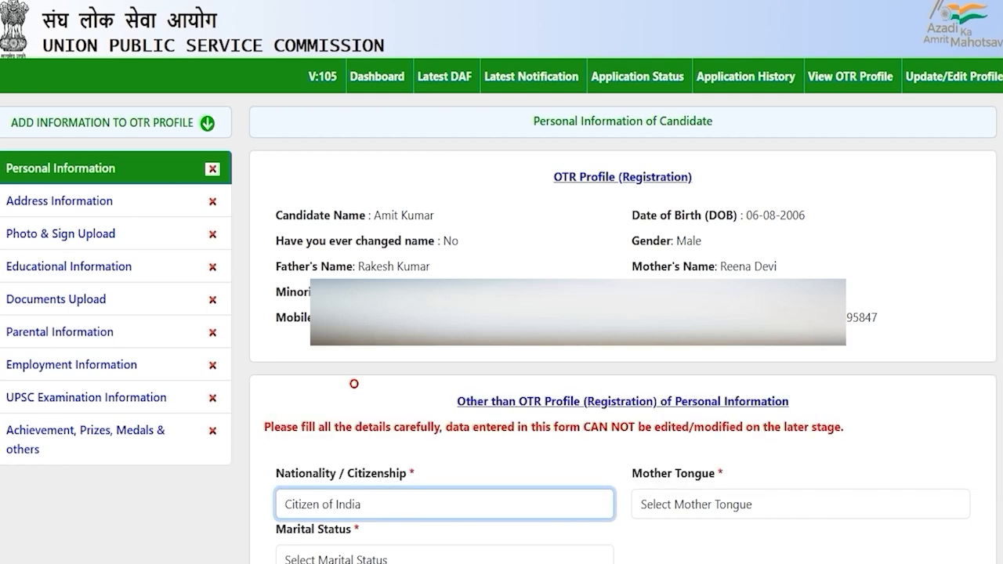
click(693, 505)
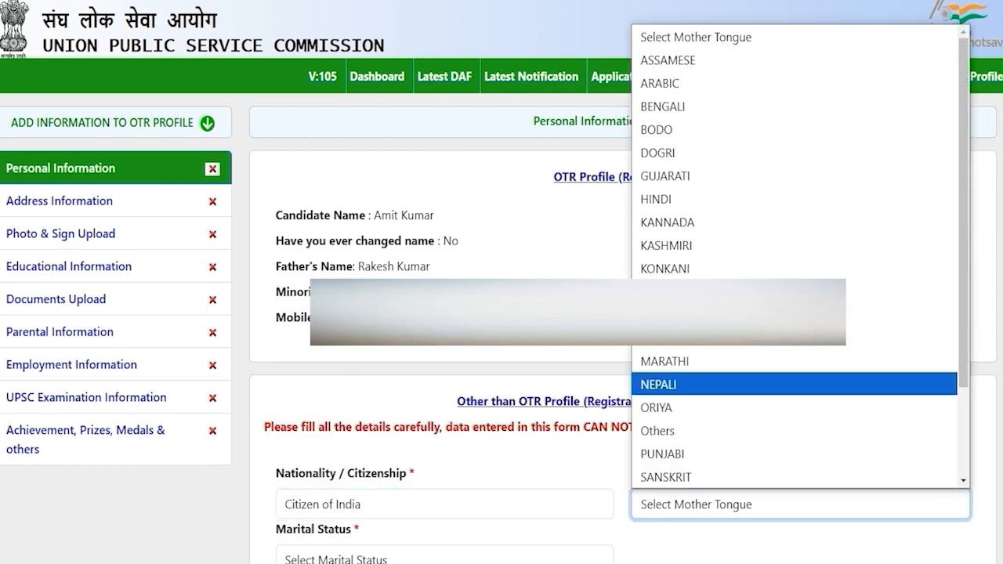
click(680, 199)
scroll(681, 314, down, 6)
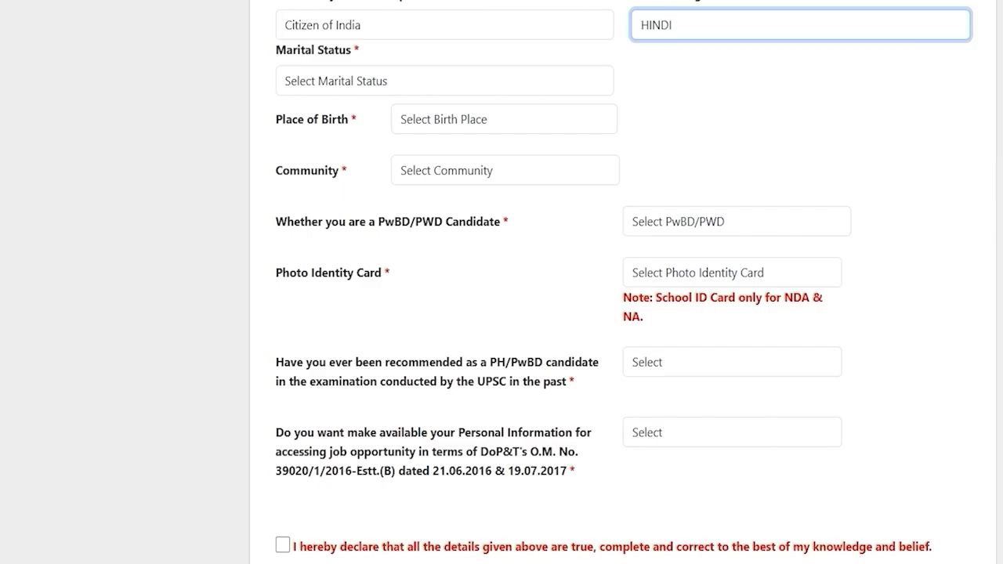
click(388, 78)
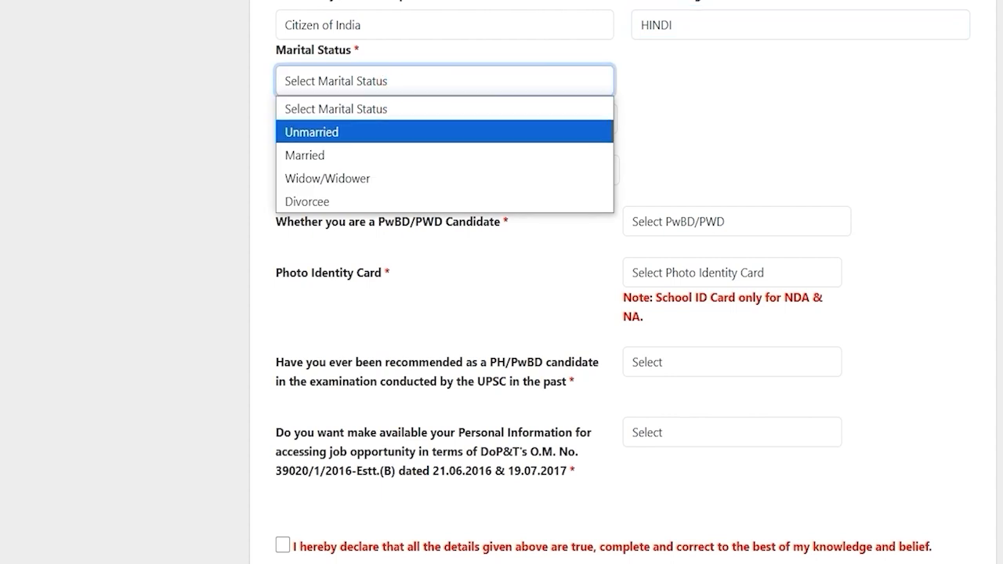
click(338, 128)
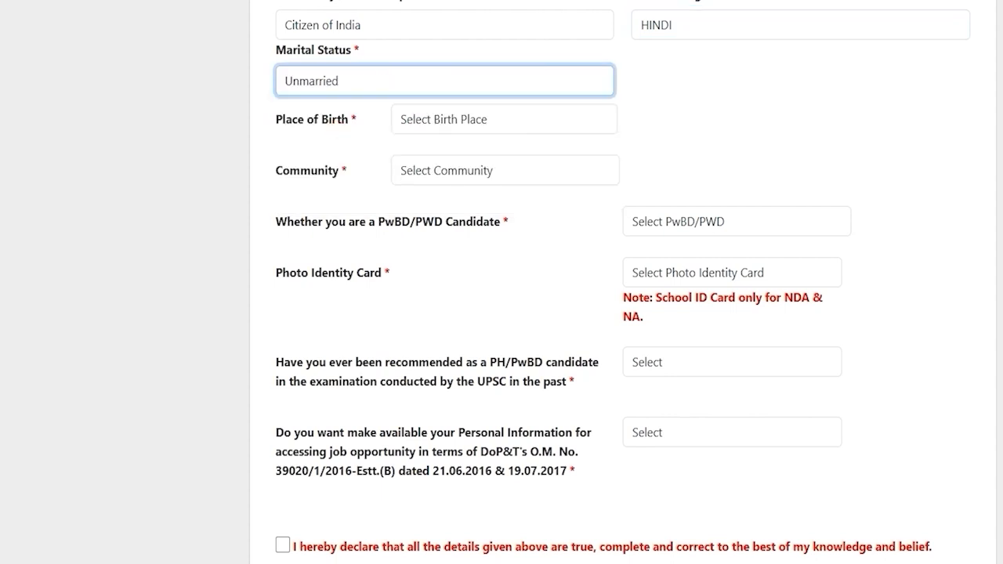
Give place of birth as India, state Uttar Pradesh, district Saharanpur, pin code 247001
click(428, 119)
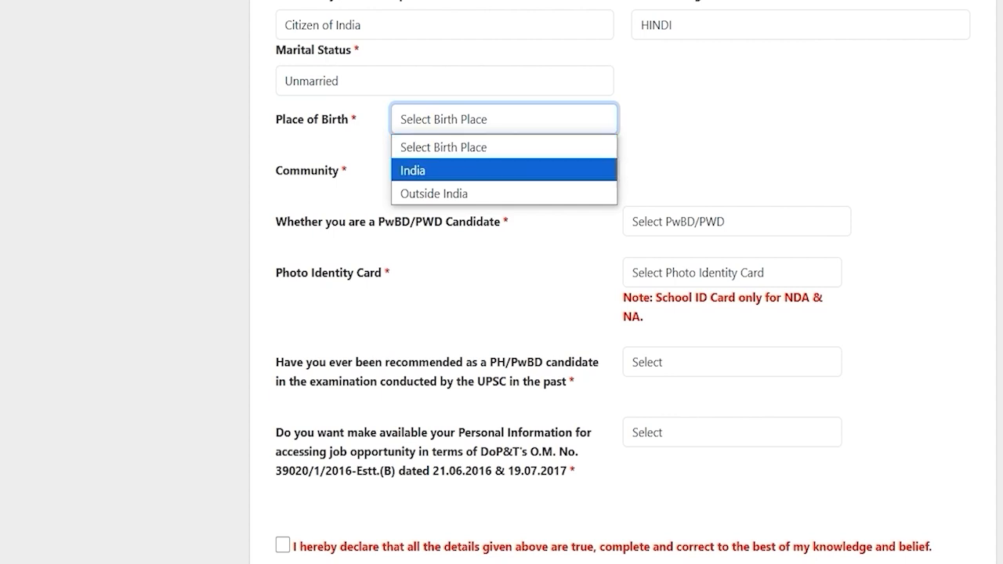
click(422, 168)
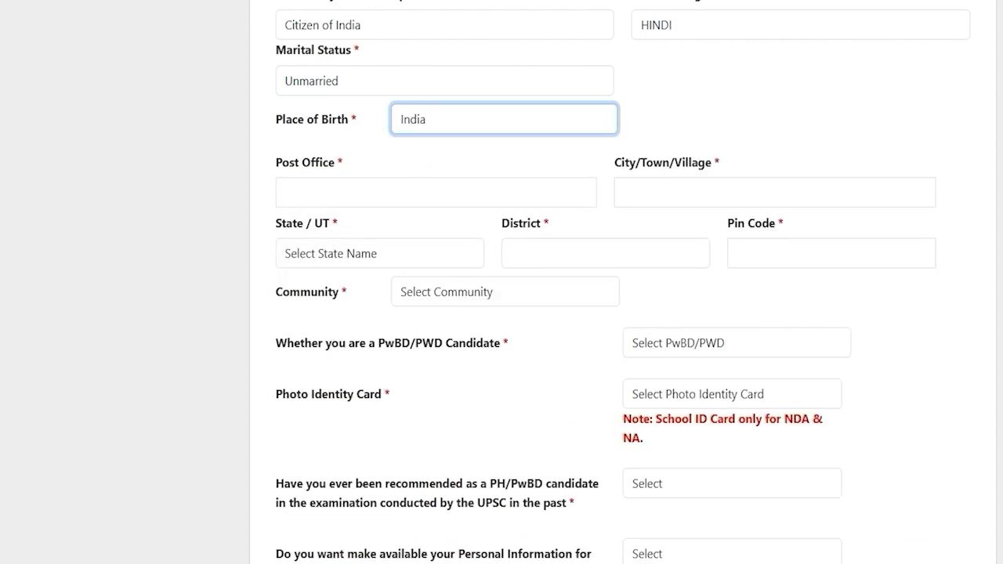
click(322, 192)
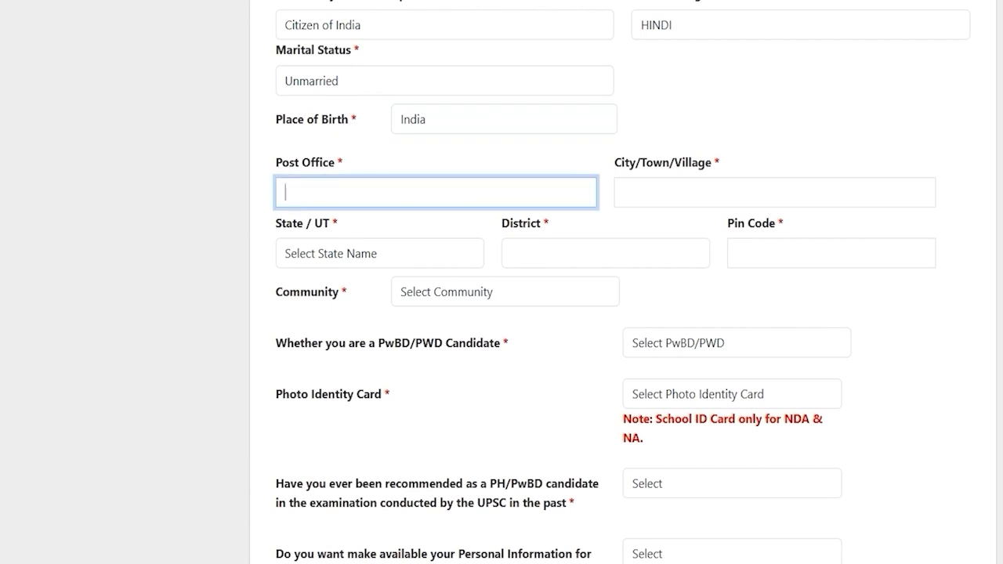
click(381, 254)
text(u)
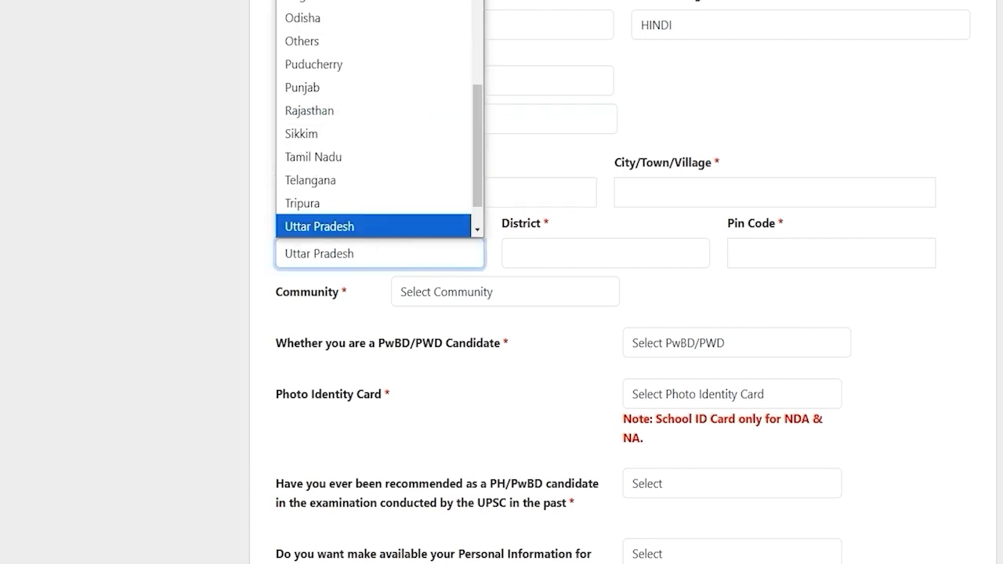
key(Return)
click(556, 253)
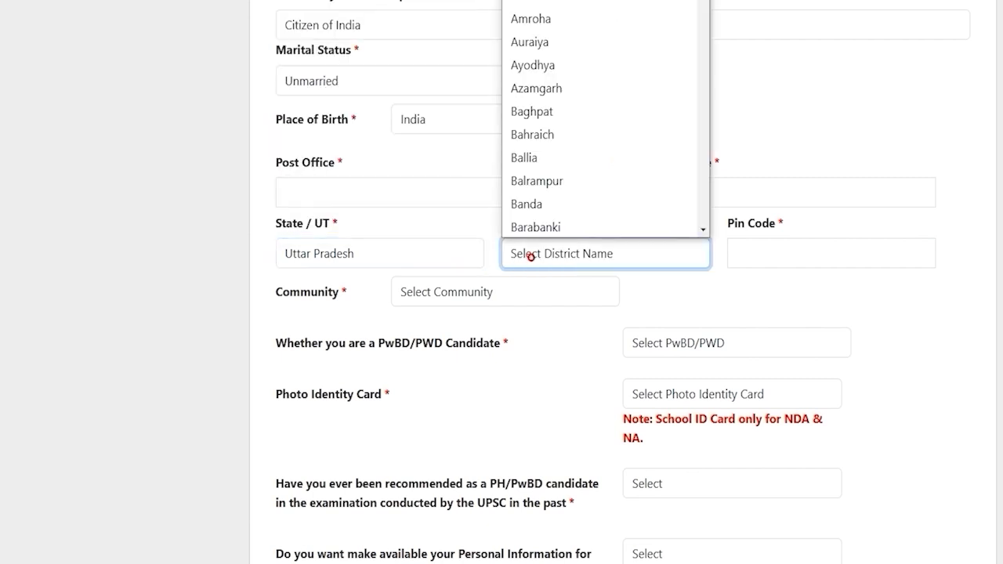
text(s)
key(Return)
click(807, 254)
text(247001)
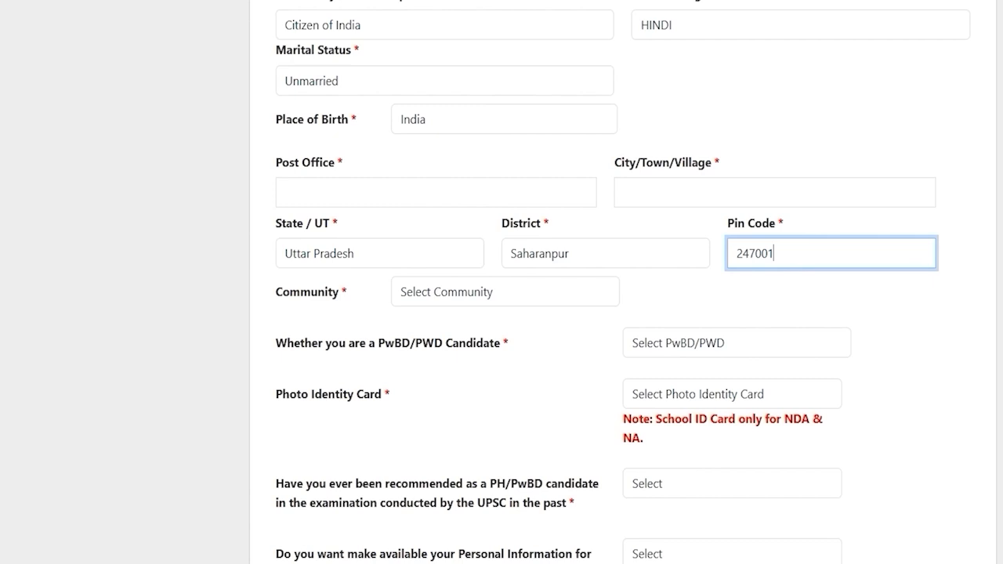
click(468, 292)
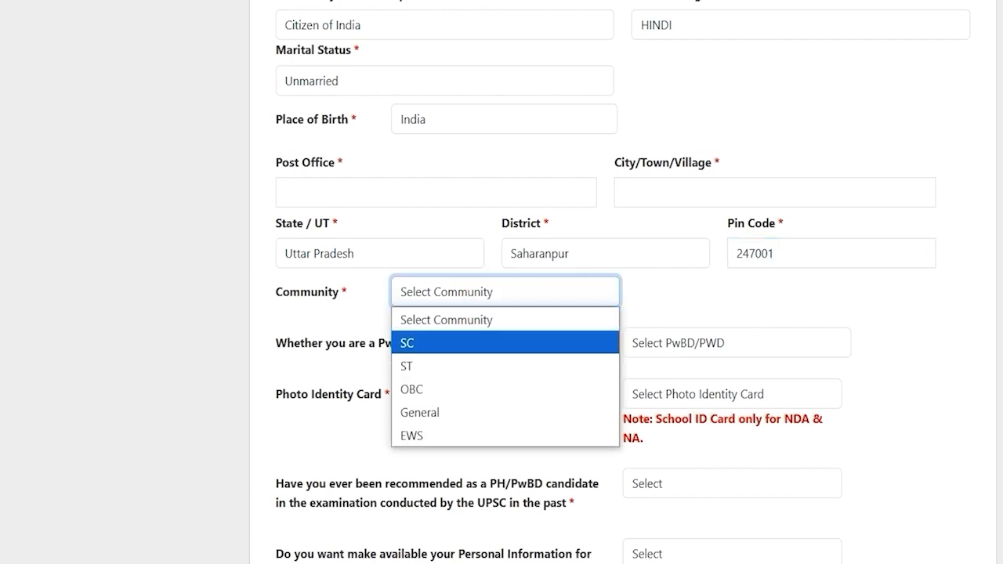
Keep SC as the community and choose Tehsildar as the certificate's issuing authority
click(430, 343)
click(454, 300)
click(455, 300)
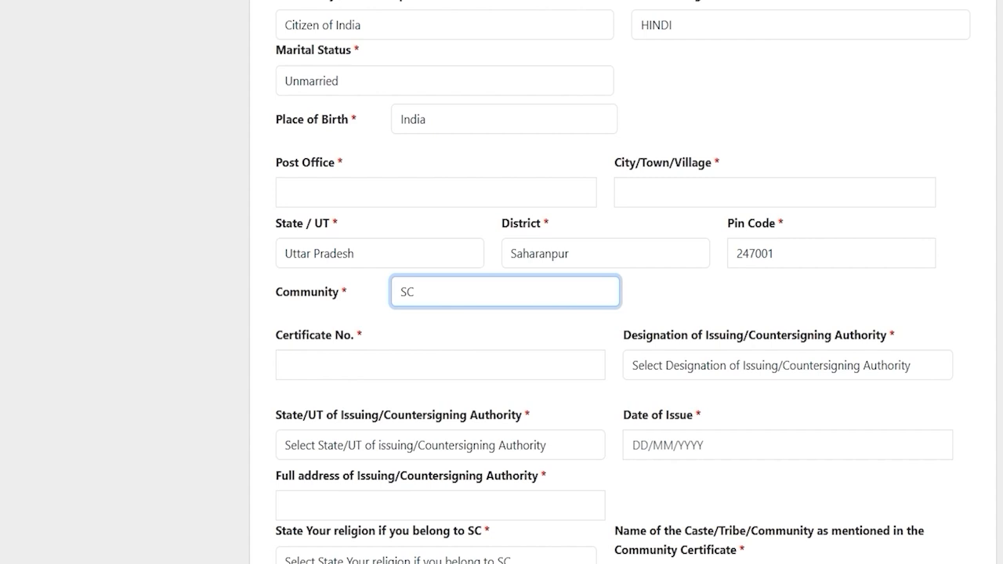
click(381, 365)
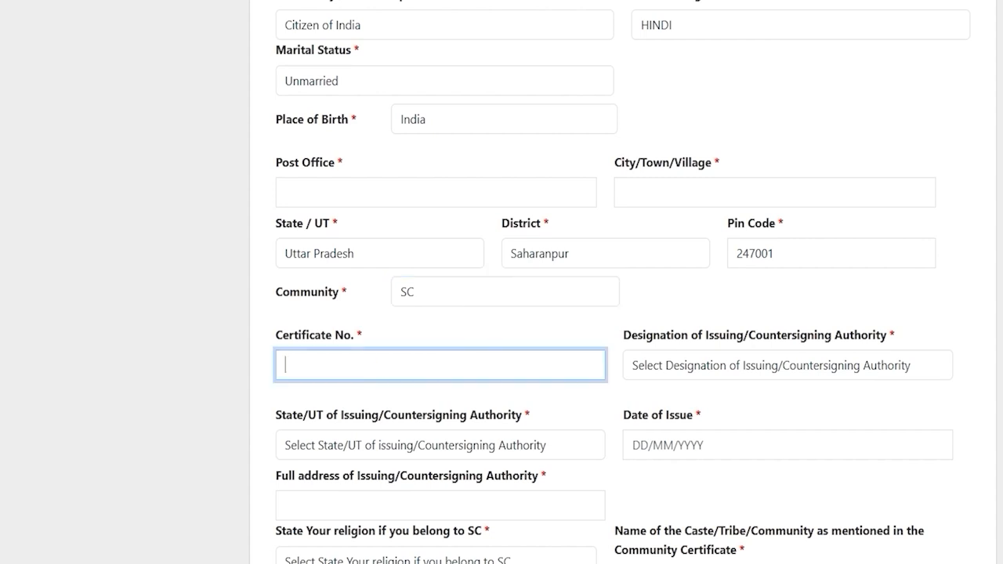
click(683, 366)
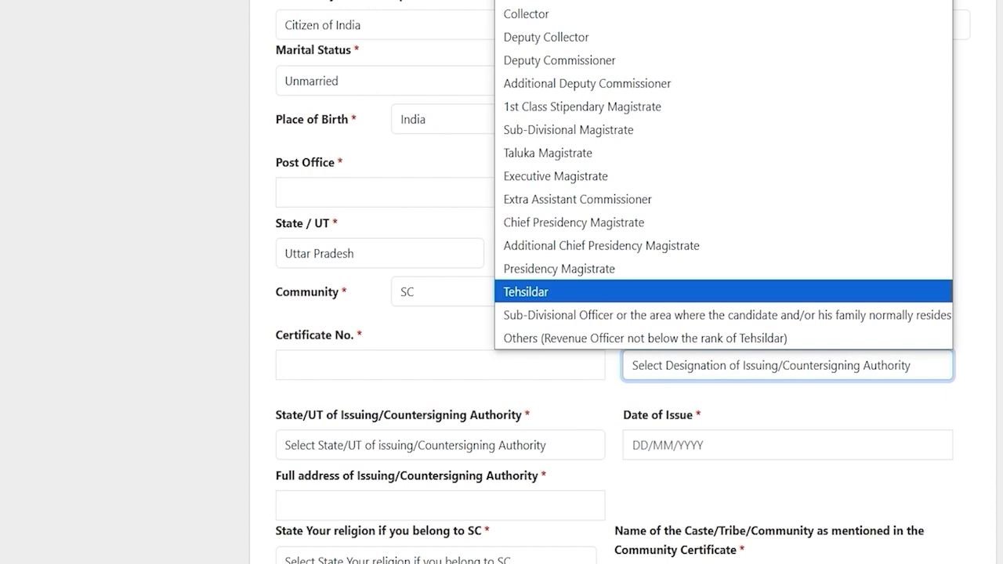
click(569, 291)
Set the issuing authority's State/UT to Uttar Pradesh
scroll(570, 291, down, 2)
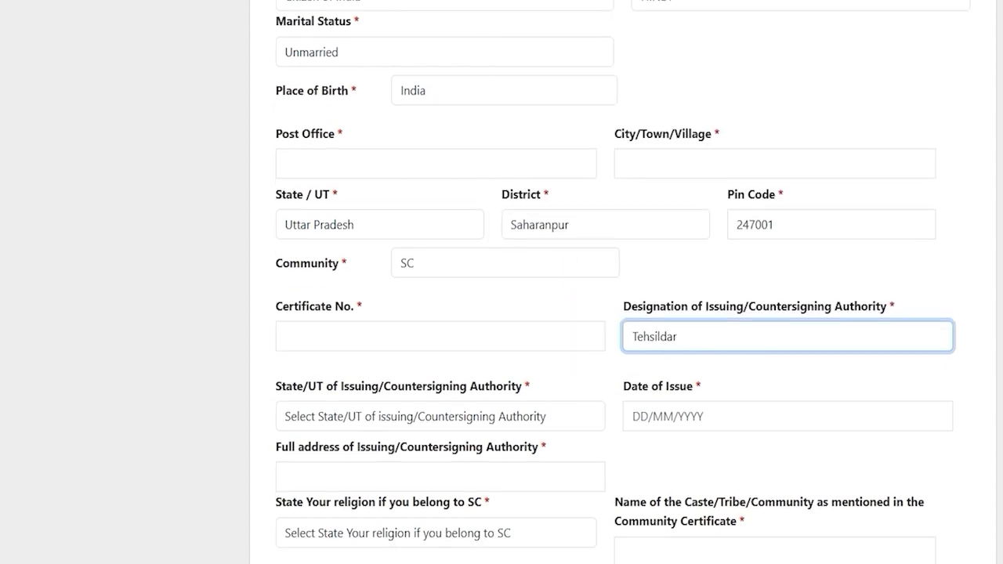
click(385, 286)
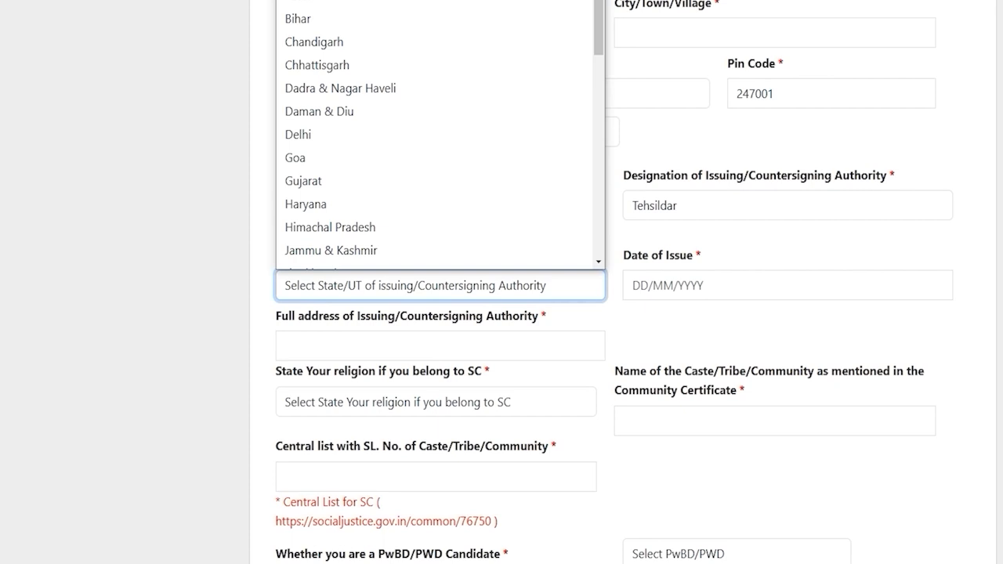
key(u)
key(Return)
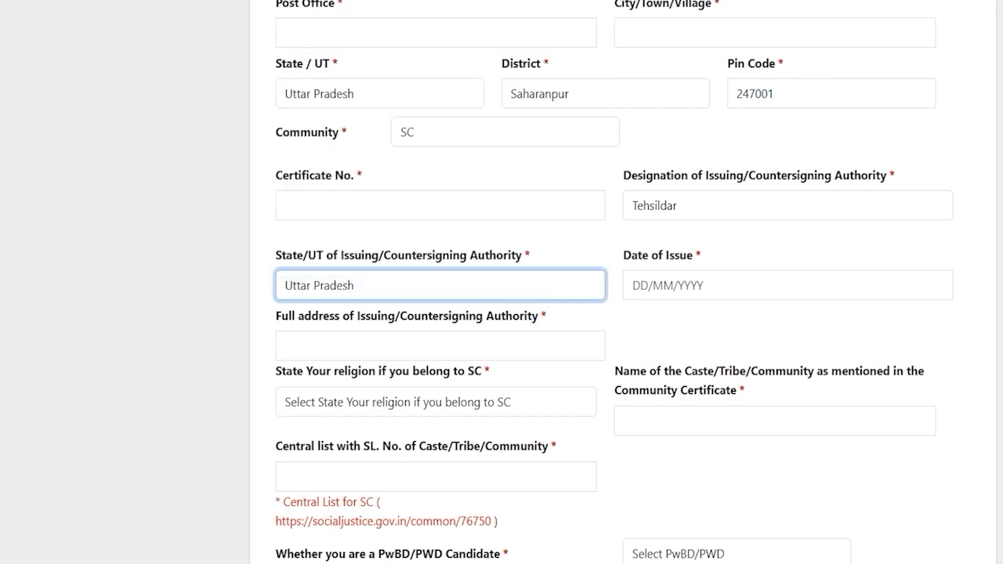
click(664, 290)
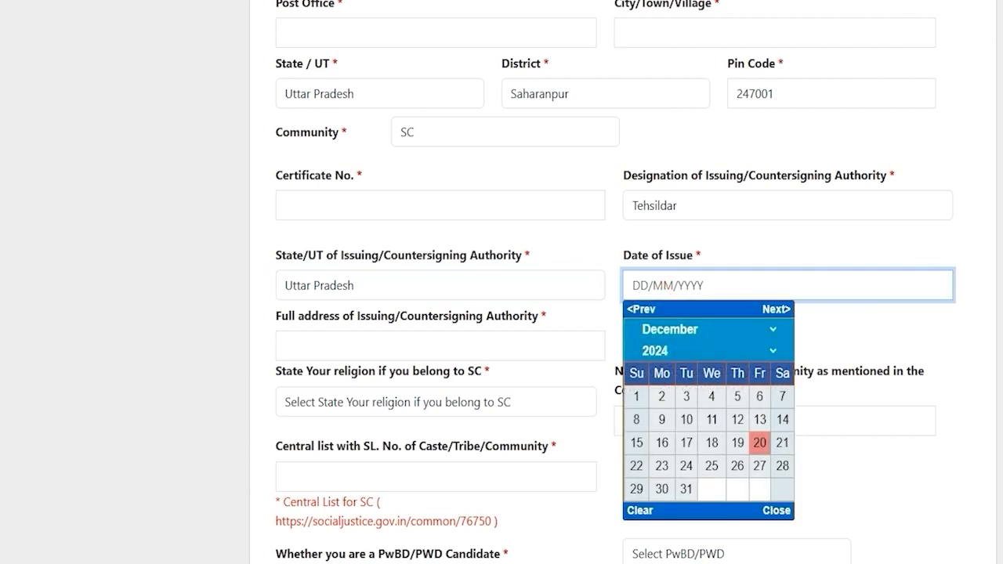
click(863, 337)
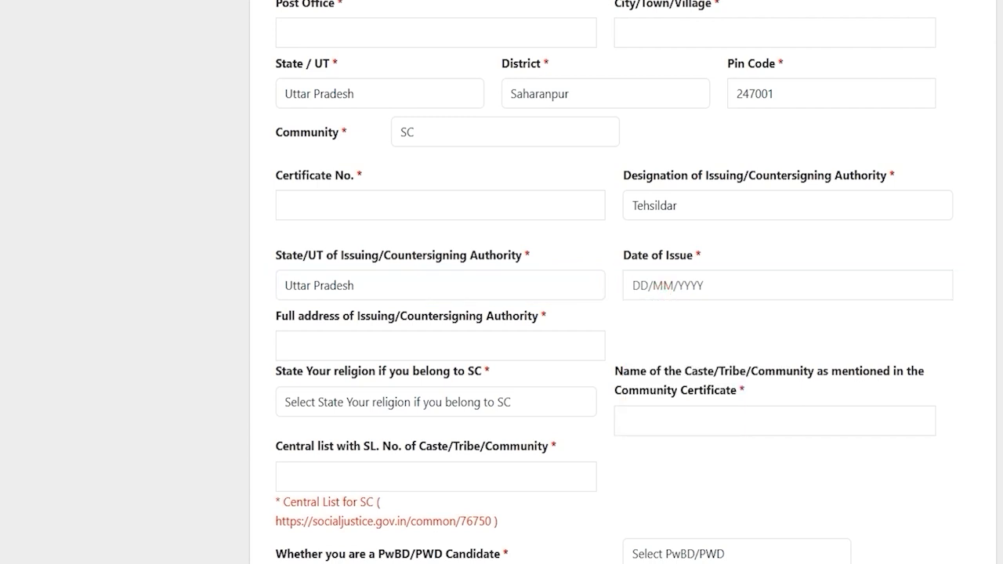
click(380, 339)
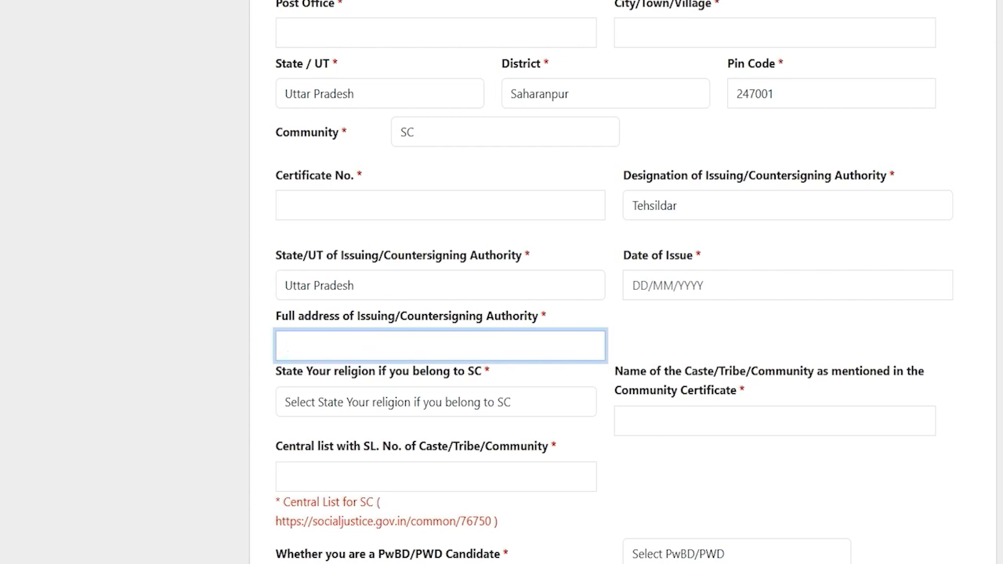
click(480, 344)
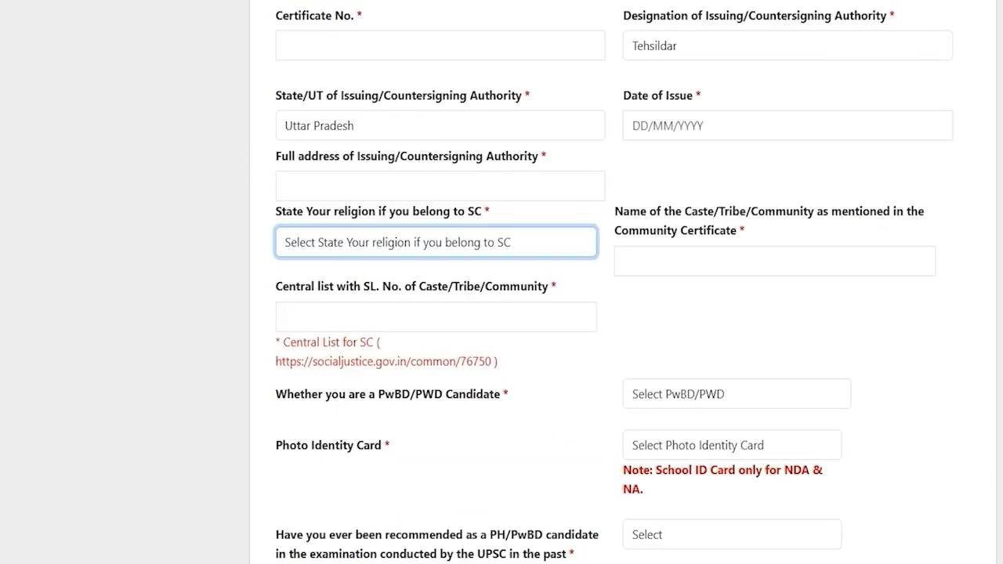
Set the religion to Hindu
click(379, 246)
click(350, 295)
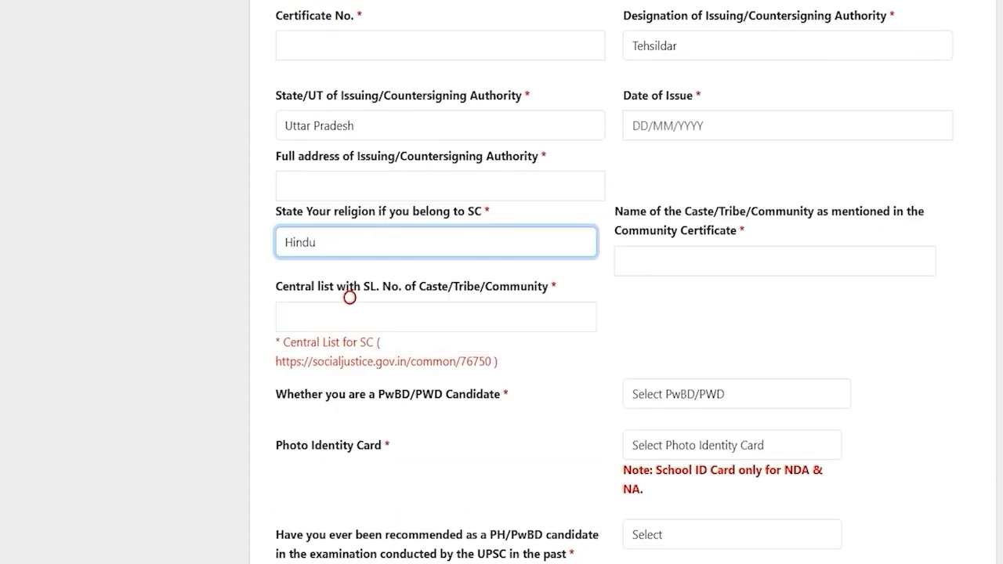
click(748, 266)
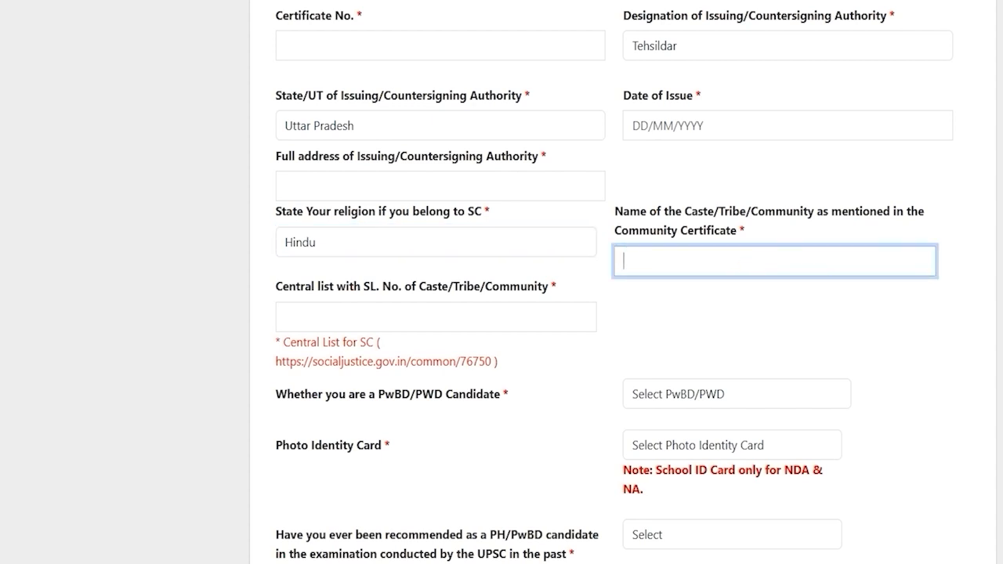
drag(354, 287, 284, 285)
click(285, 285)
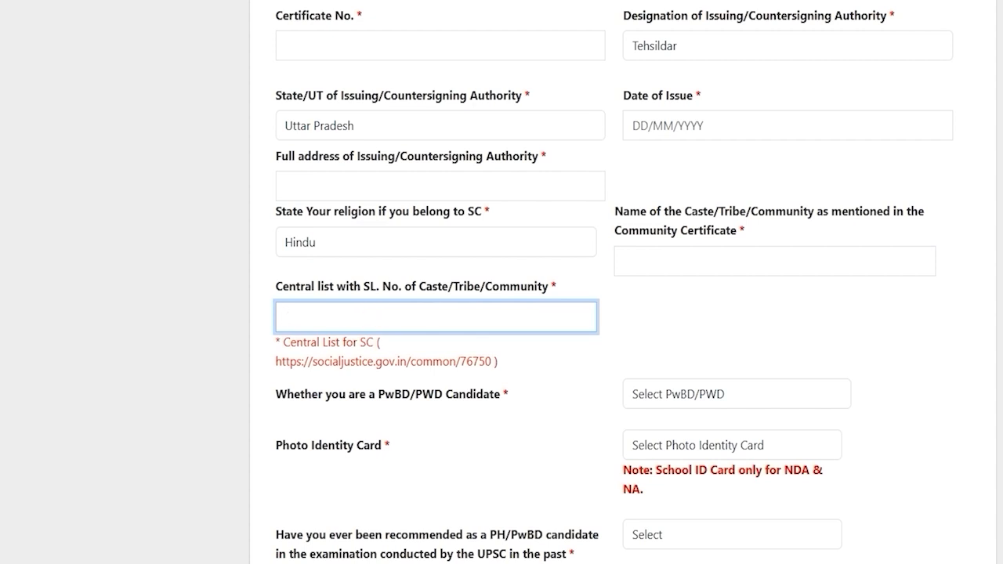
scroll(502, 282, down, 1)
scroll(502, 282, down, 2)
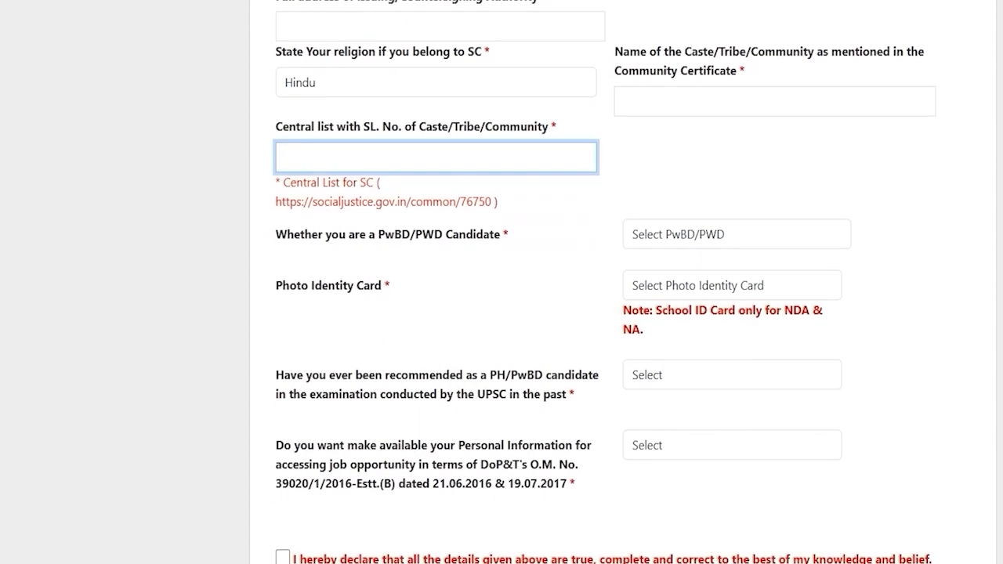
Try Yes for PwBD/PWD and 40% disability, then switch both answers back to No
drag(366, 234, 442, 234)
click(673, 235)
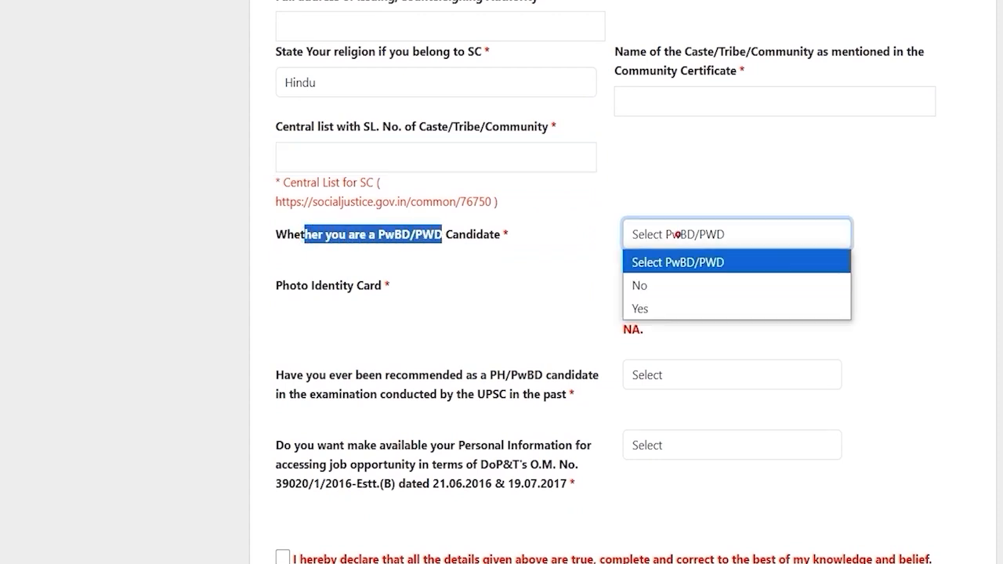
click(657, 307)
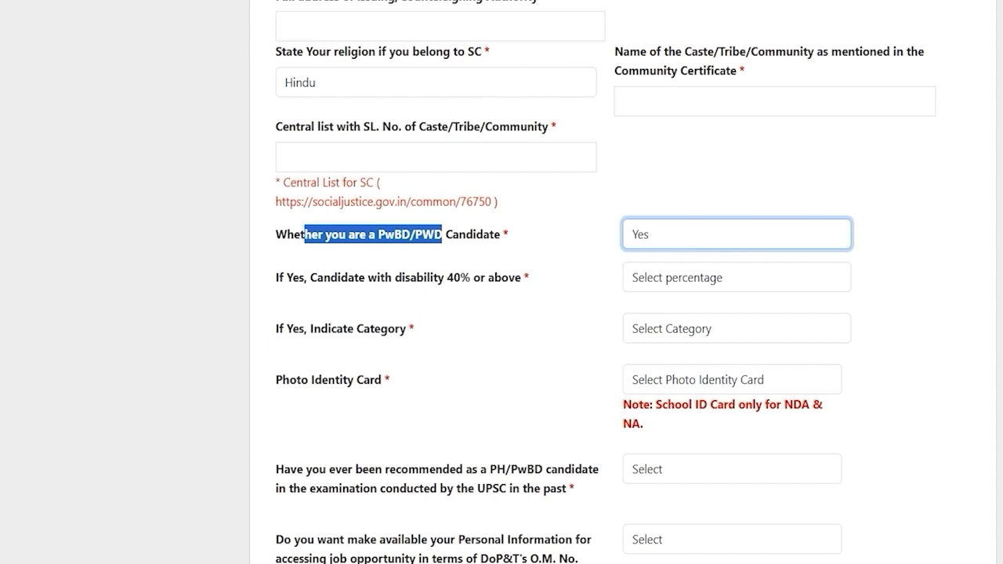
click(667, 276)
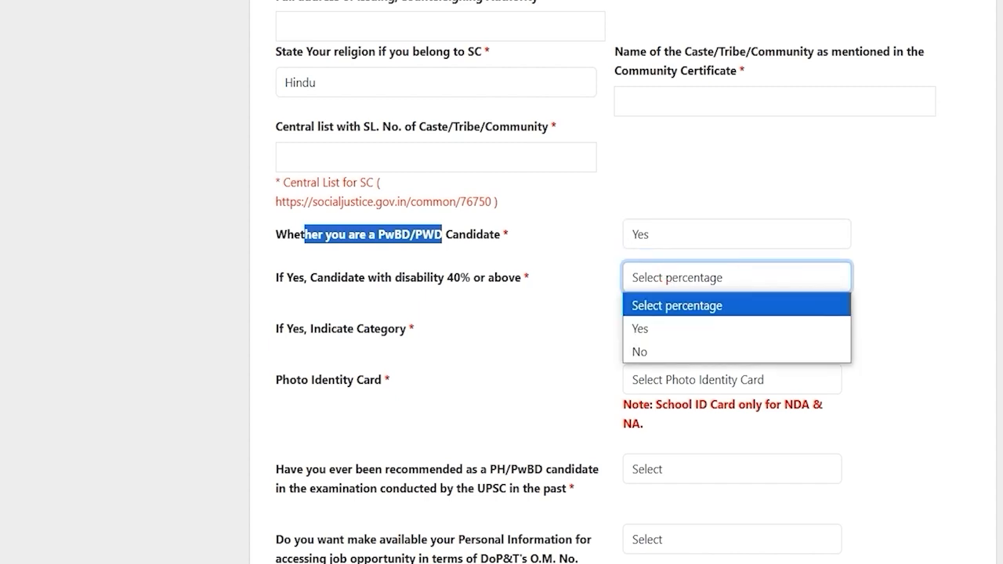
click(643, 328)
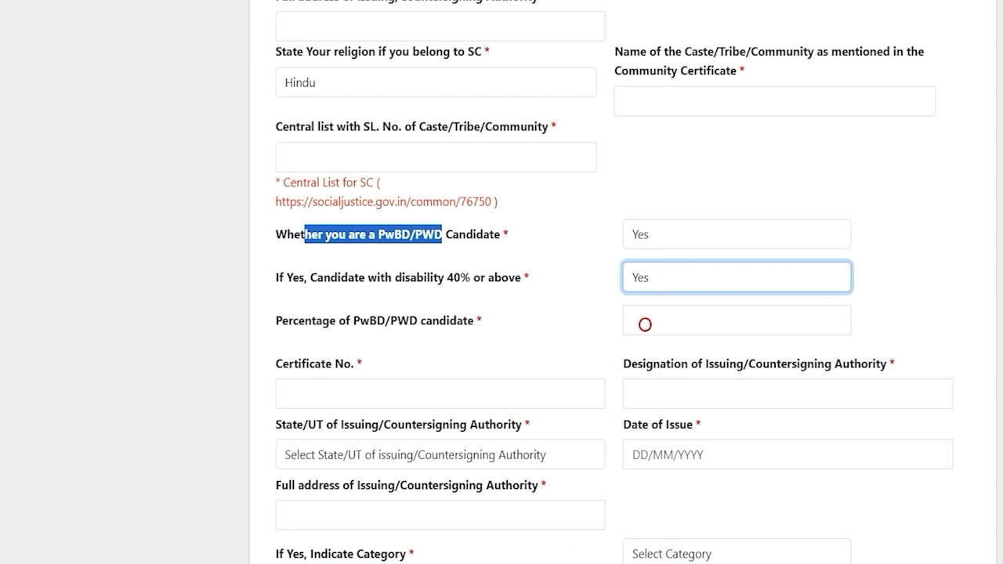
click(642, 277)
click(650, 347)
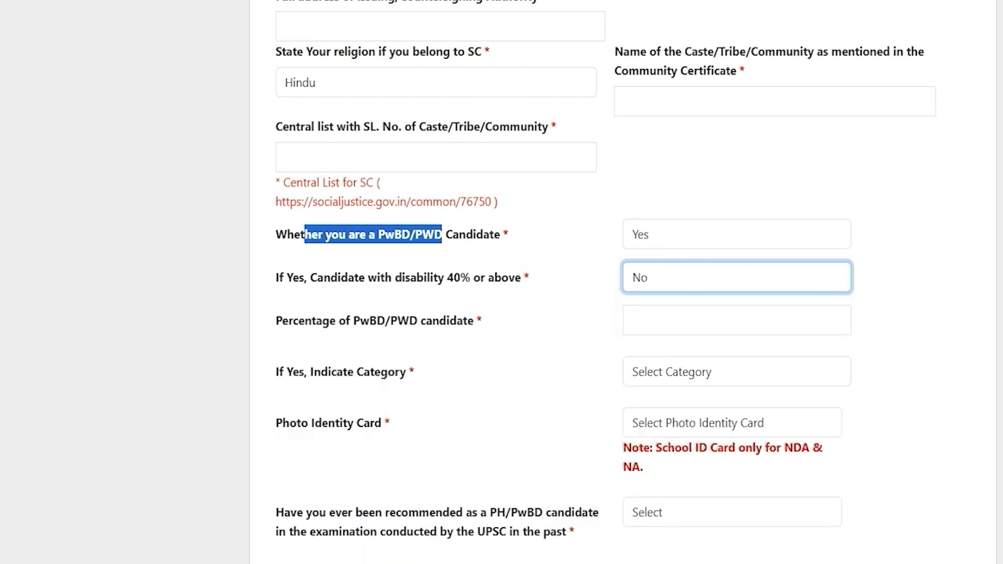
click(649, 234)
click(650, 283)
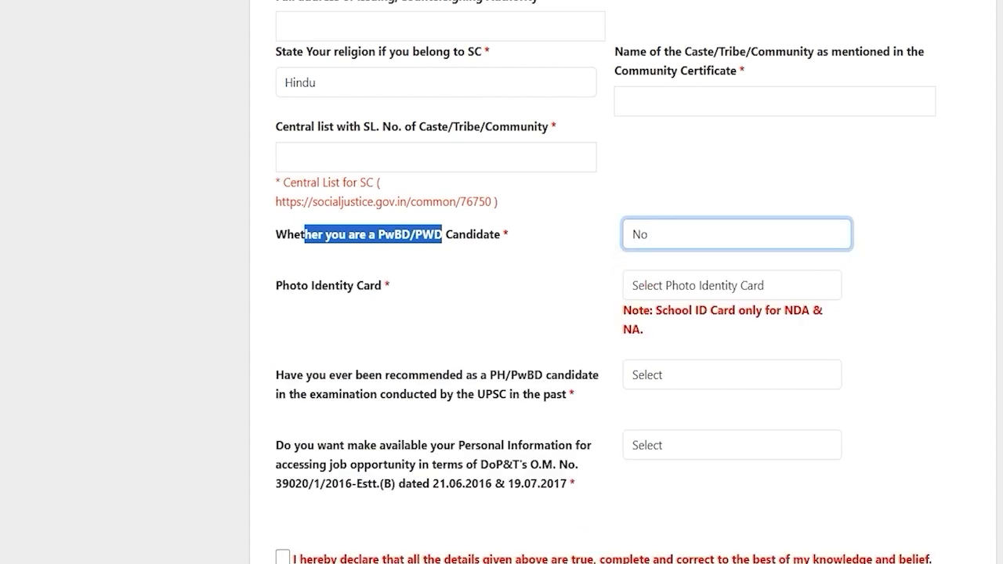
drag(283, 285, 370, 285)
click(688, 285)
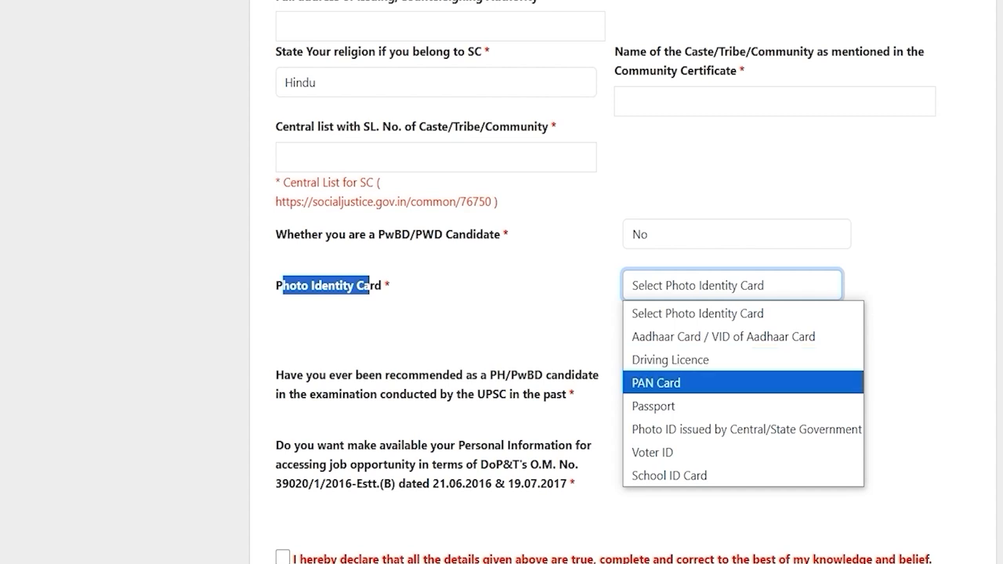
click(657, 450)
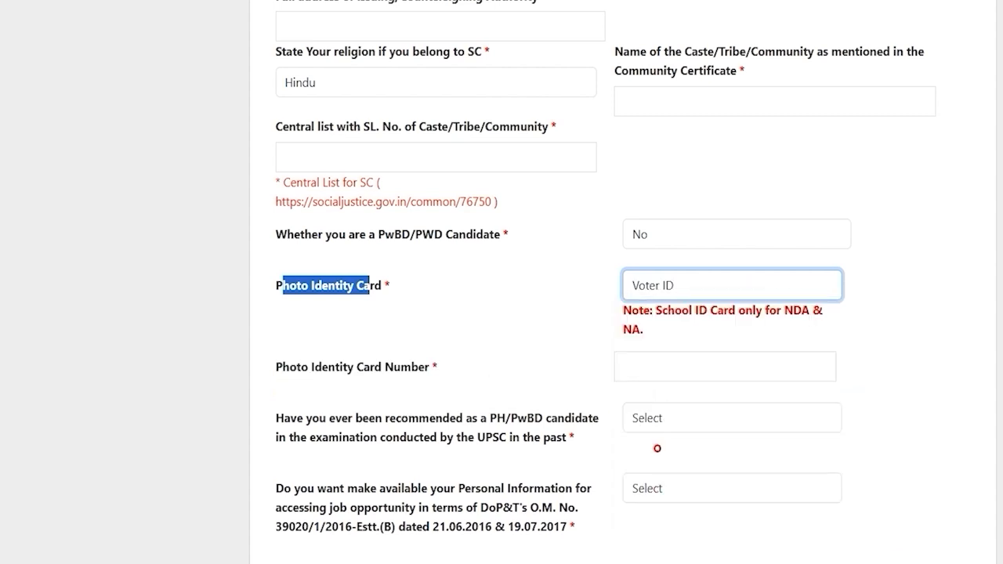
click(665, 366)
text(748596)
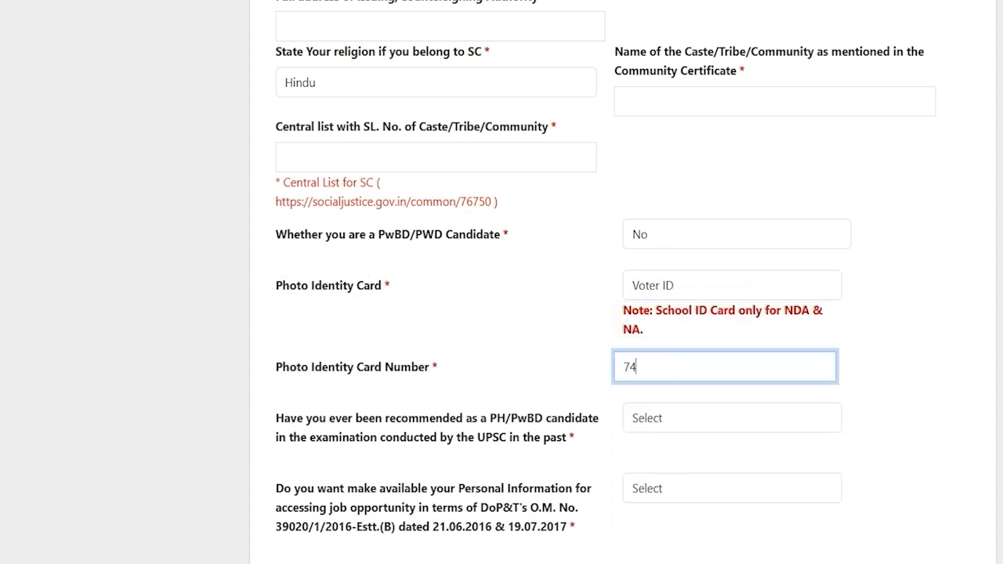
scroll(674, 345, down, 2)
click(677, 328)
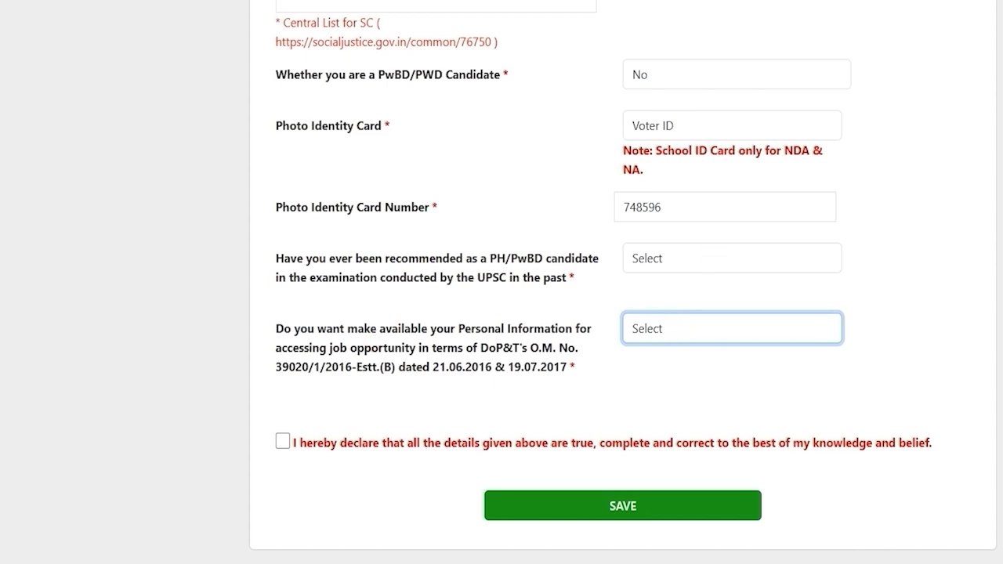
Answer No to the past PH/PwBD recommendation question after briefly choosing Yes
drag(341, 258, 581, 258)
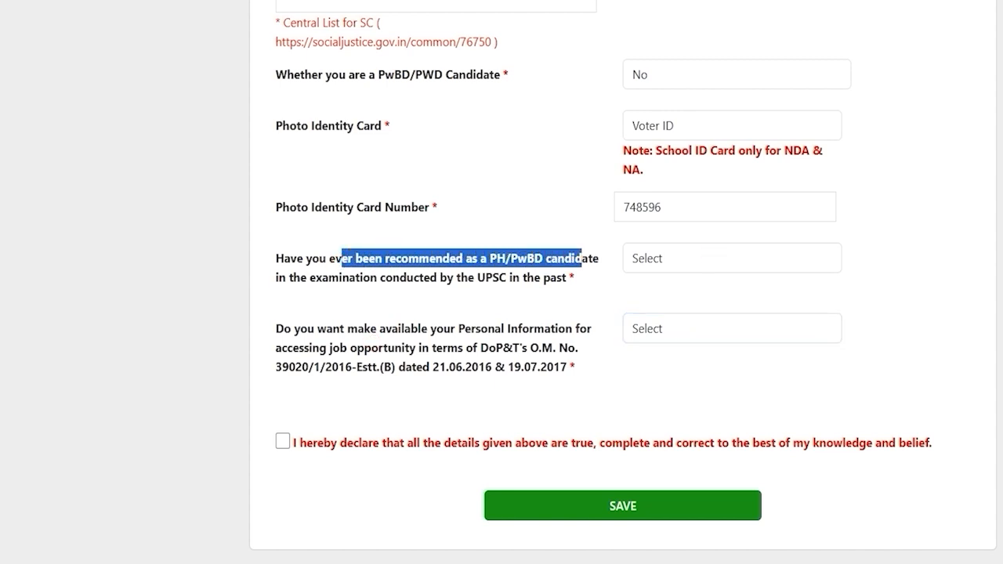
drag(363, 278, 429, 277)
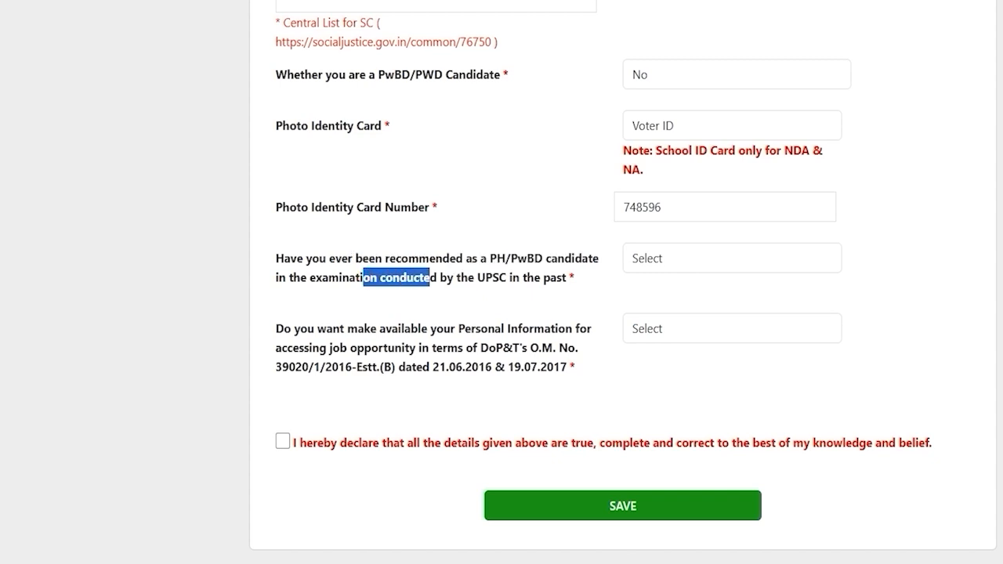
click(651, 258)
key(Down)
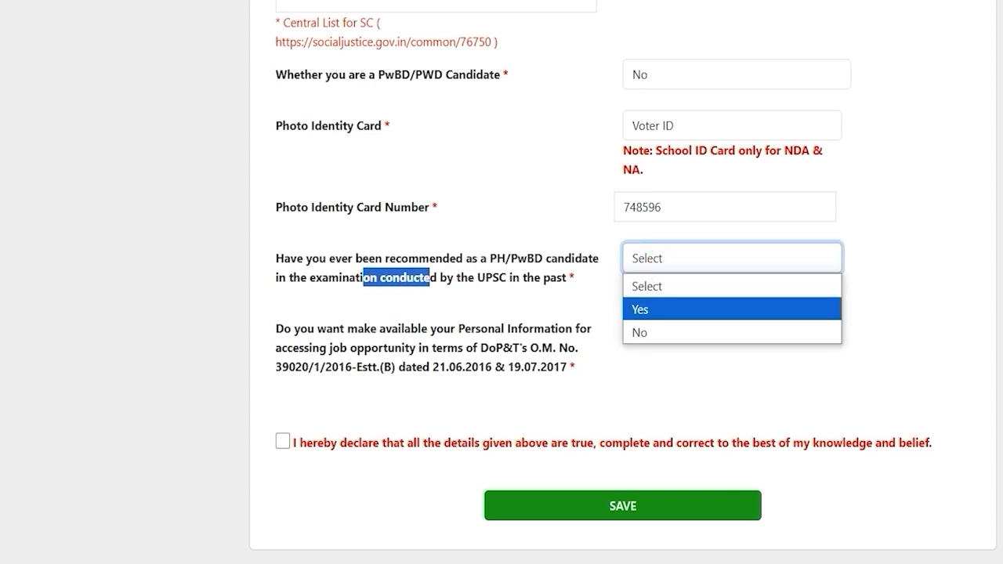
click(653, 308)
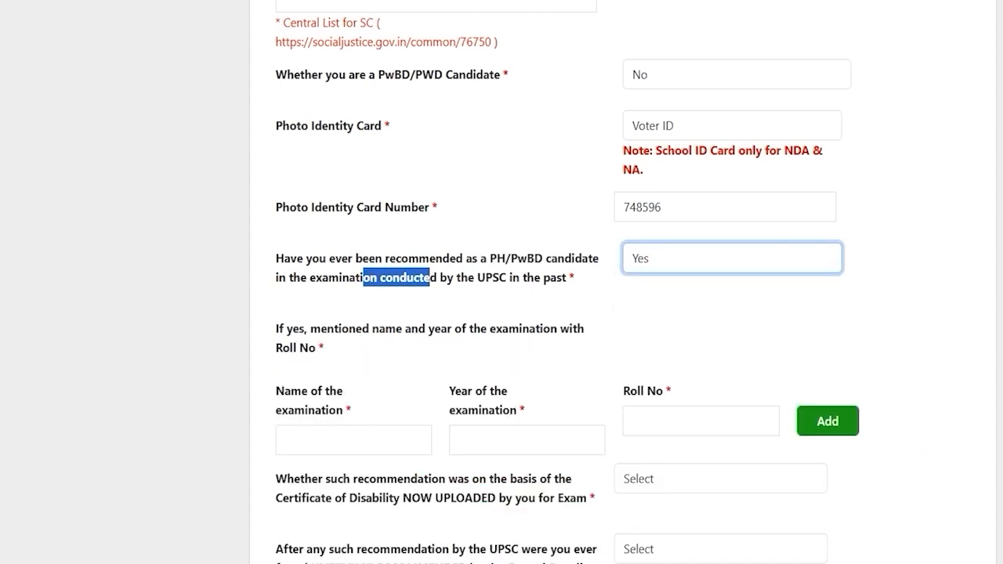
click(322, 432)
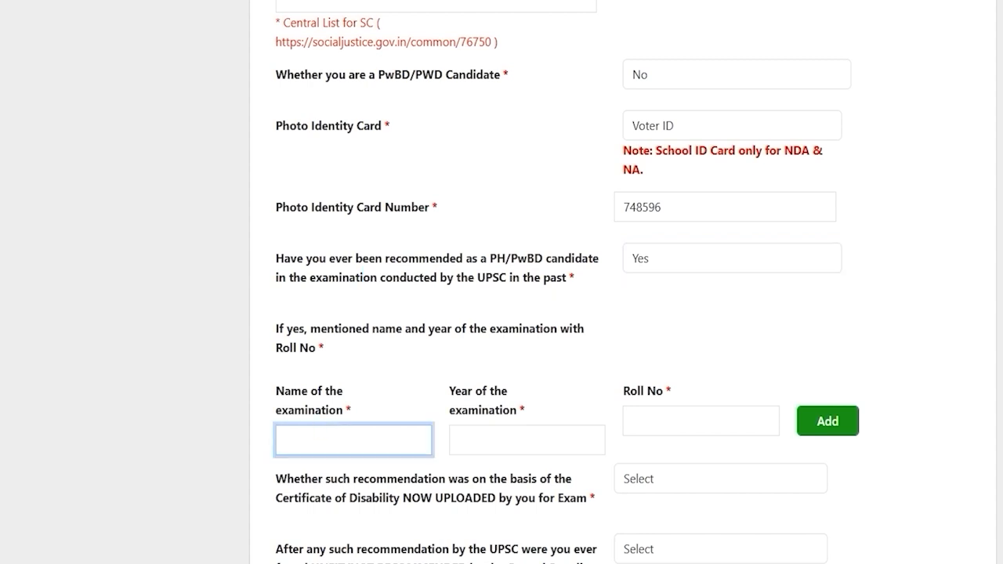
scroll(655, 119, down, 2)
click(656, 119)
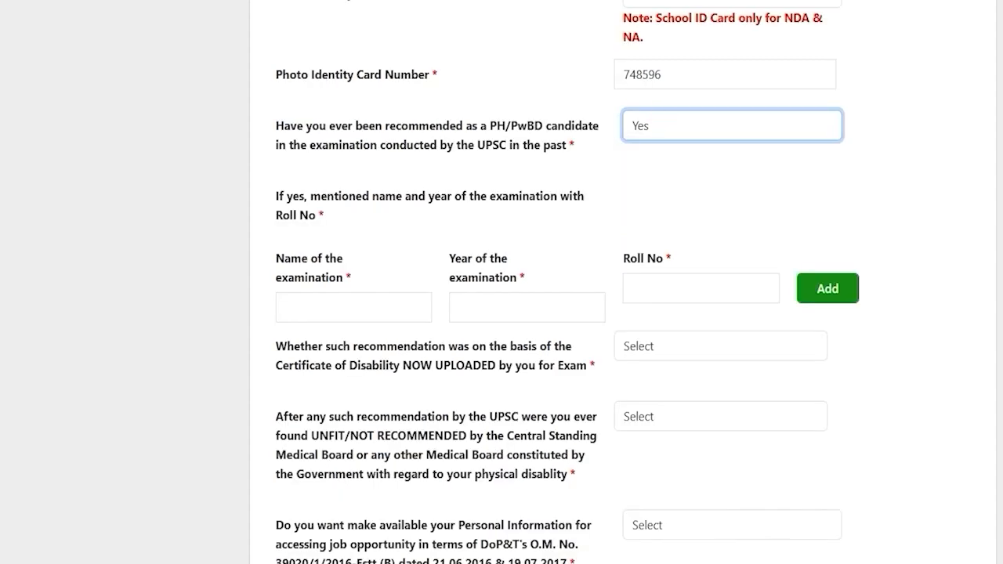
click(657, 120)
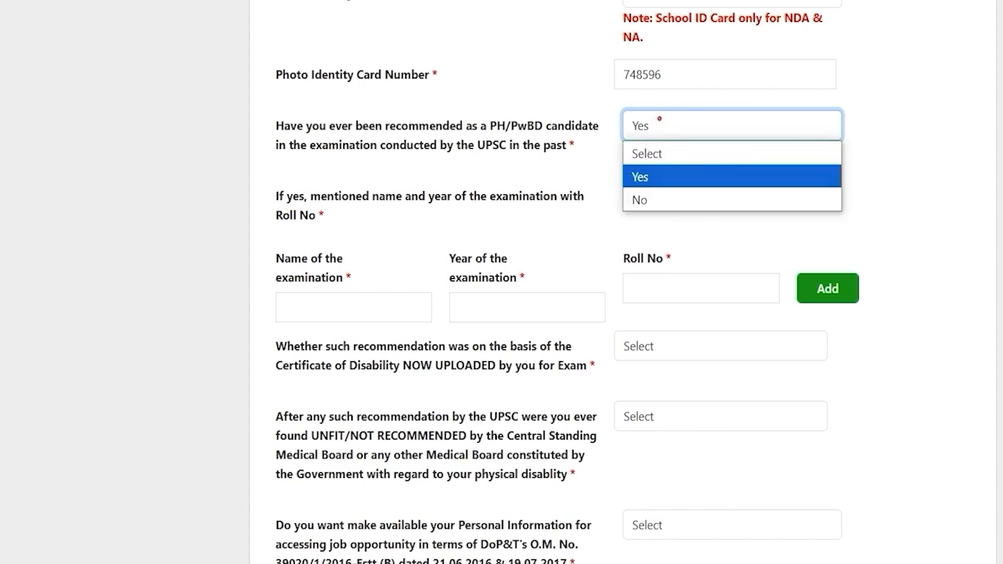
click(645, 199)
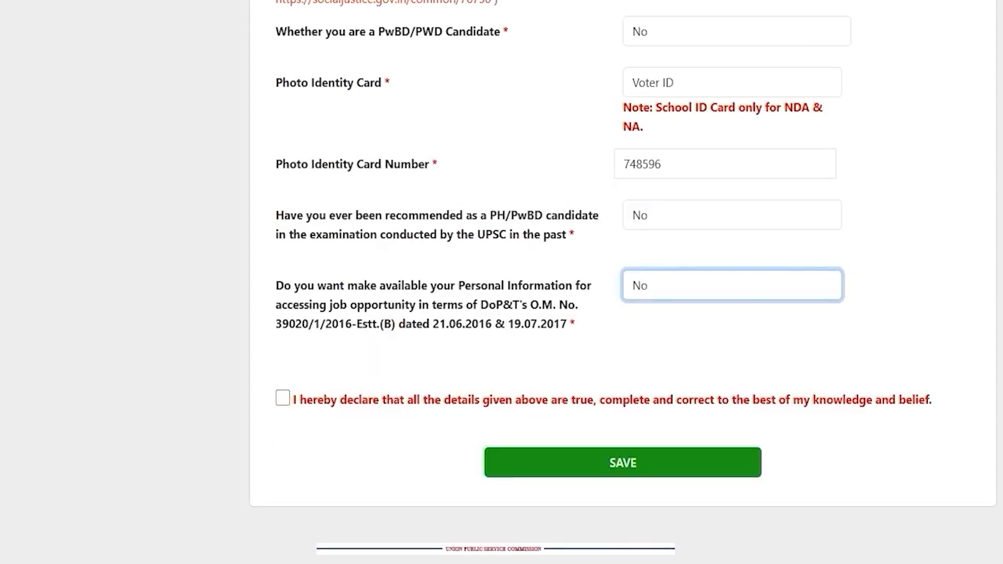
drag(292, 286, 530, 285)
click(679, 295)
Agree to share personal information, accept the declaration, and go to Address Information
click(647, 331)
click(452, 342)
click(283, 398)
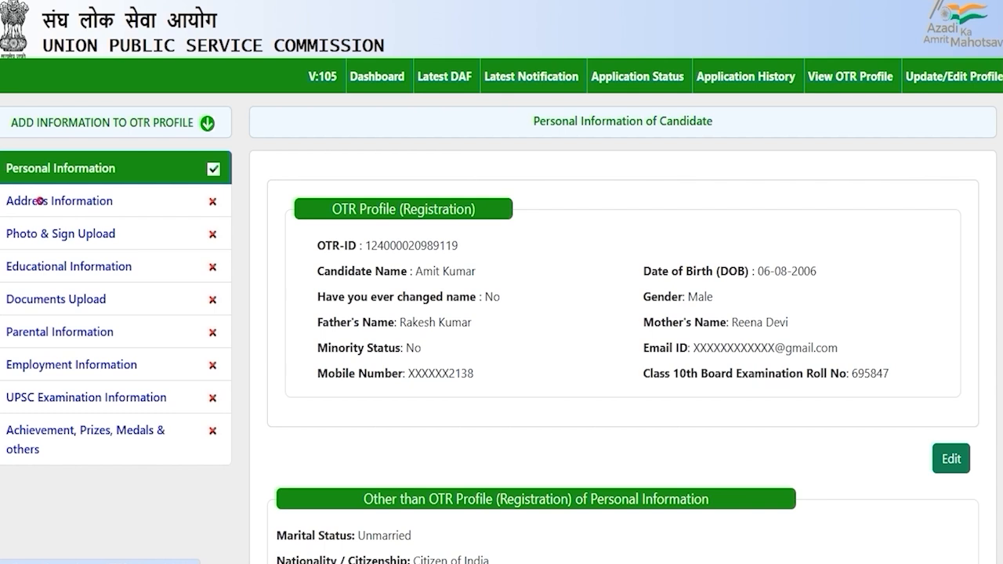
click(39, 200)
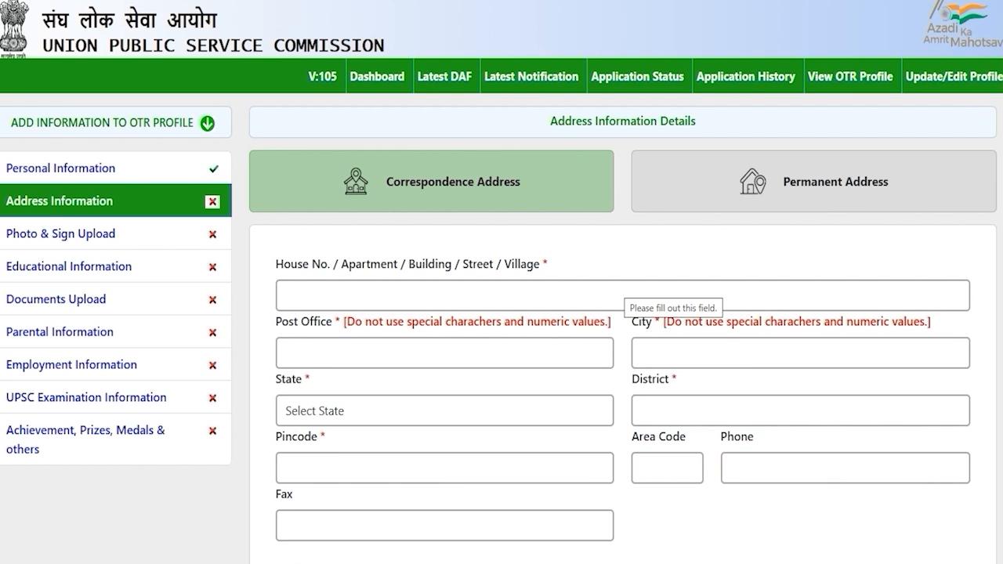
Scroll down through the Address Information form
scroll(501, 314, down, 2)
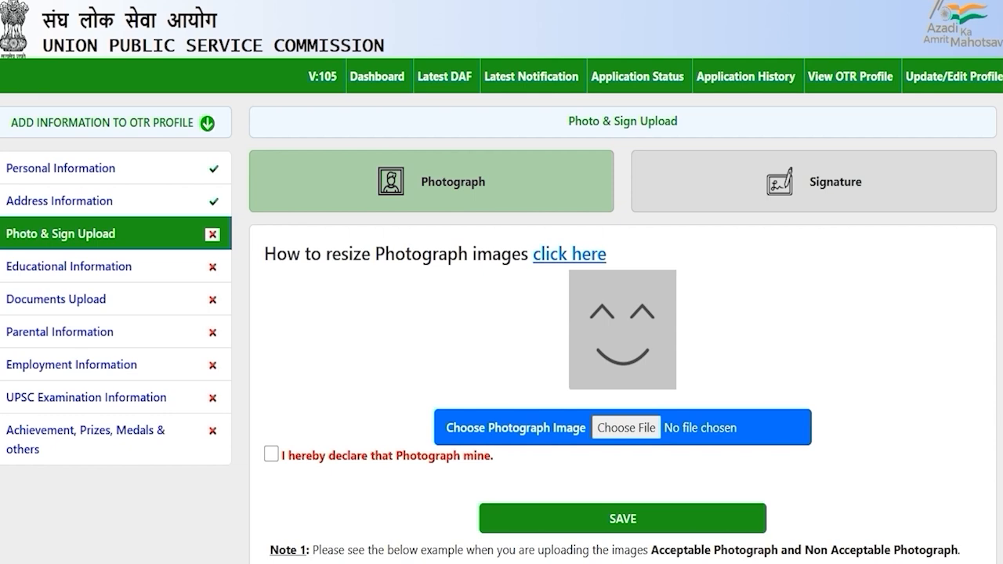
scroll(501, 282, down, 2)
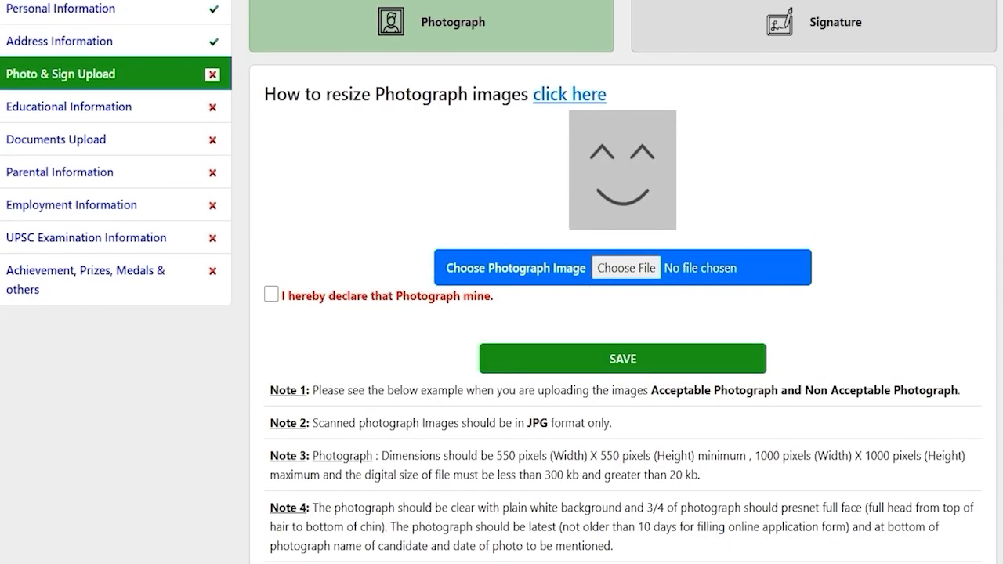
scroll(501, 282, down, 2)
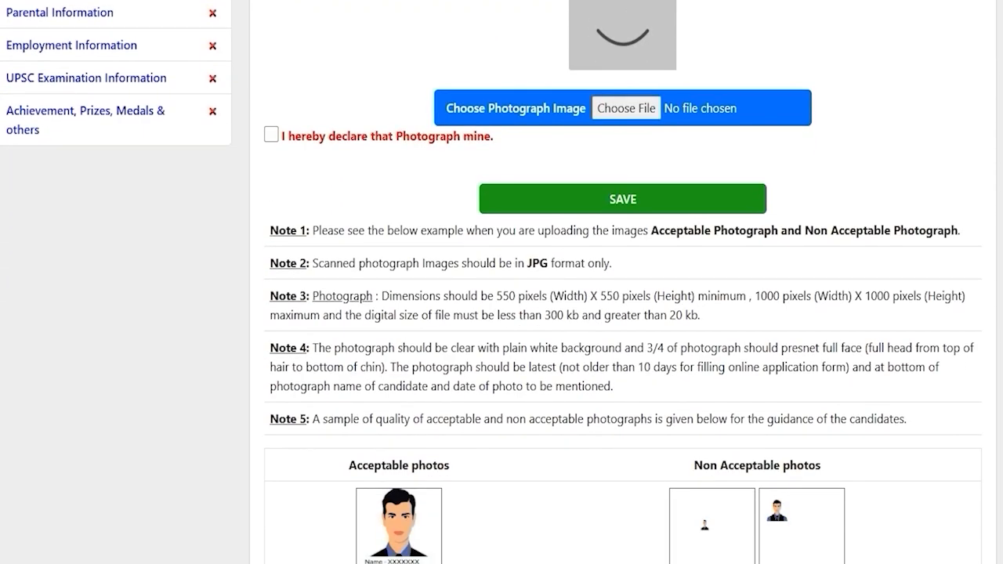
click(642, 295)
drag(497, 297, 850, 296)
scroll(850, 296, down, 1)
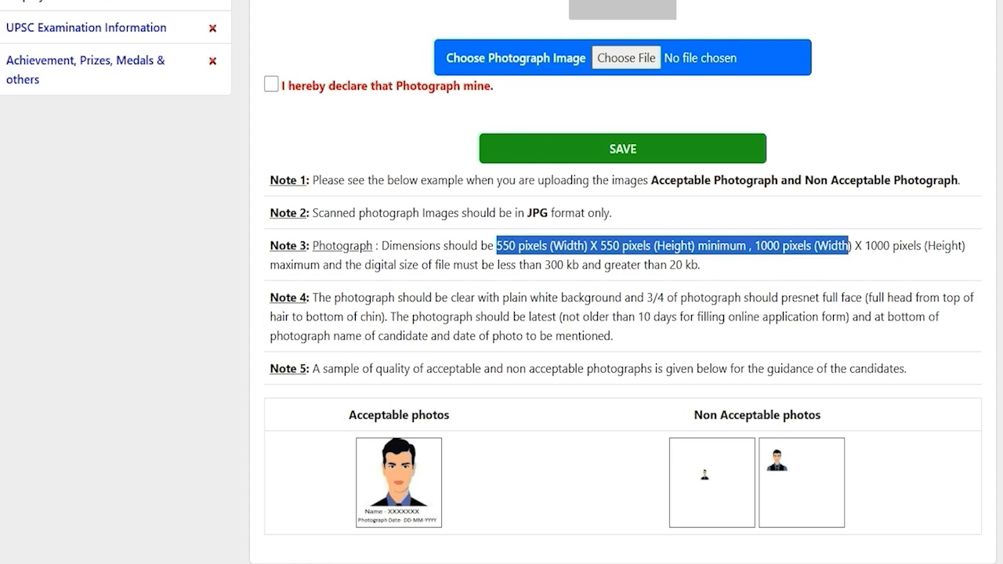
click(624, 320)
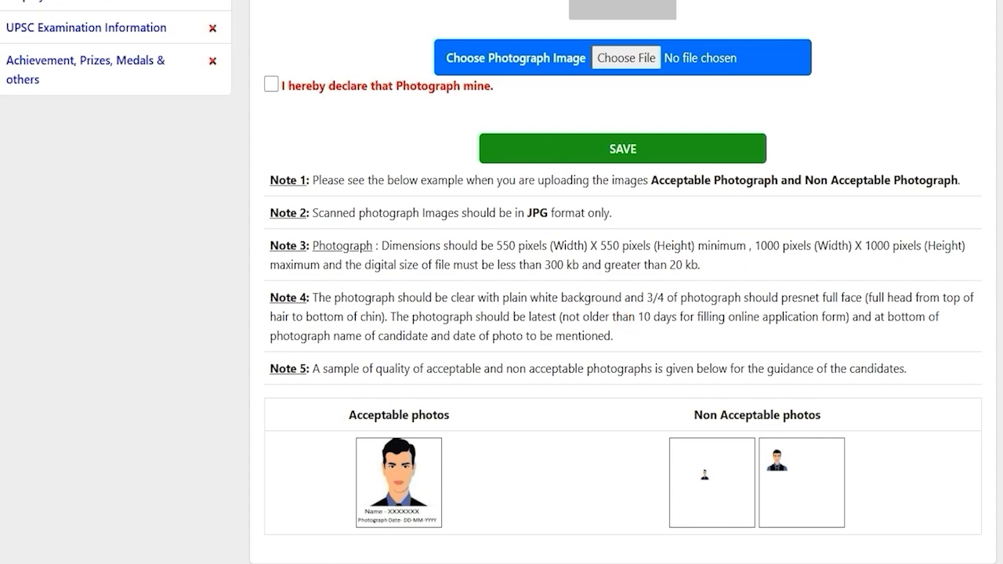
scroll(502, 282, up, 4)
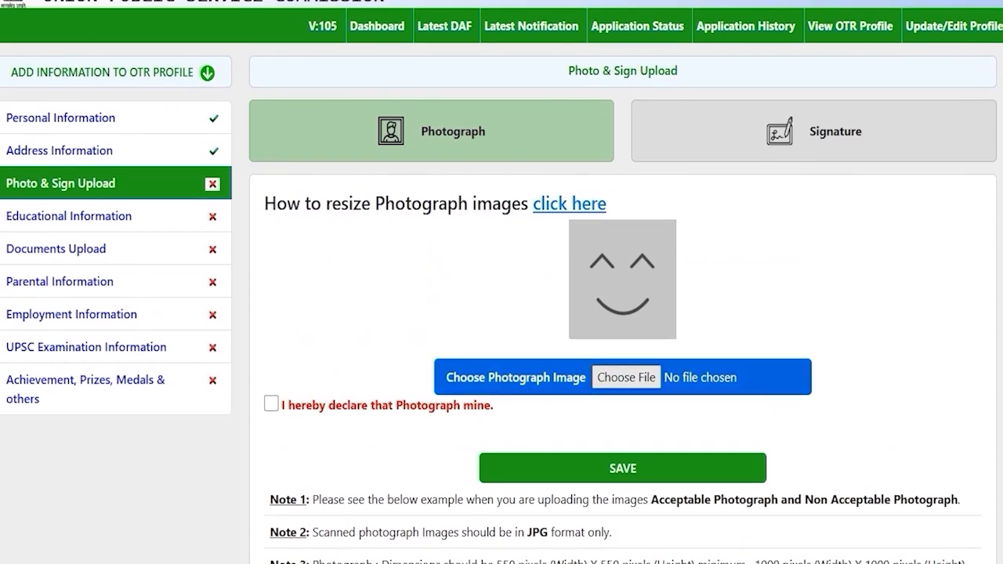
Cancel the photograph file picker and open the How to resize Photograph images guide
click(626, 377)
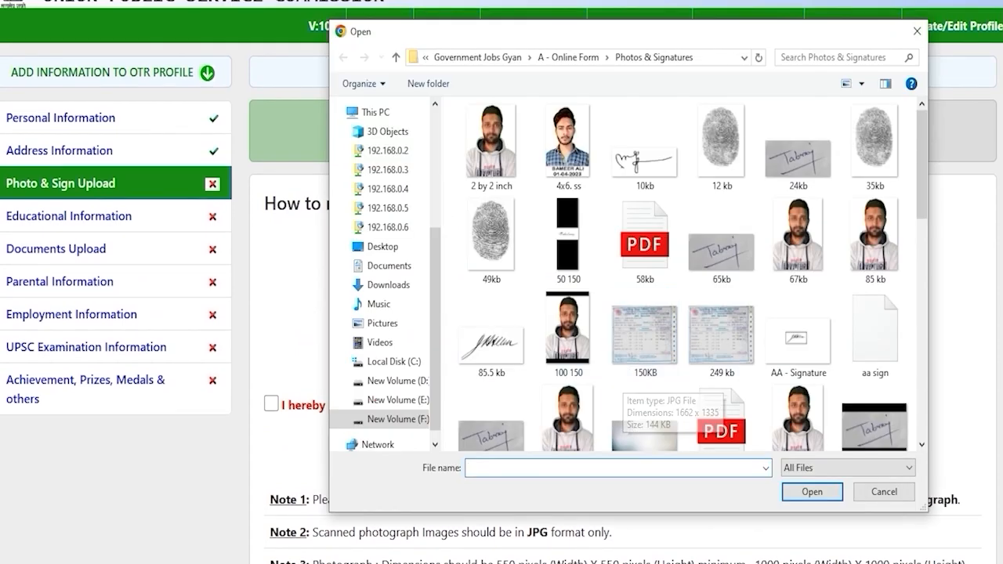
click(885, 491)
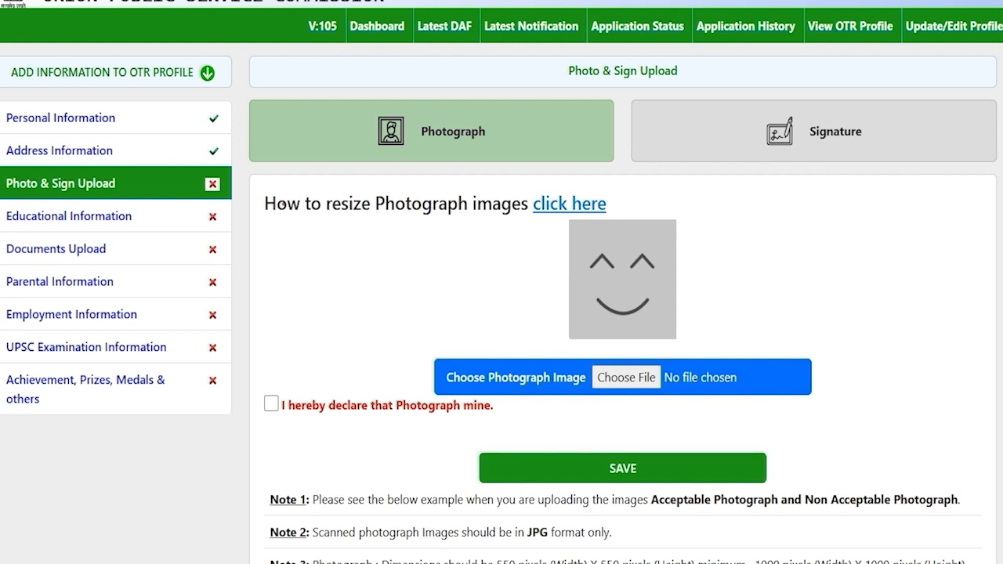
drag(287, 204, 501, 205)
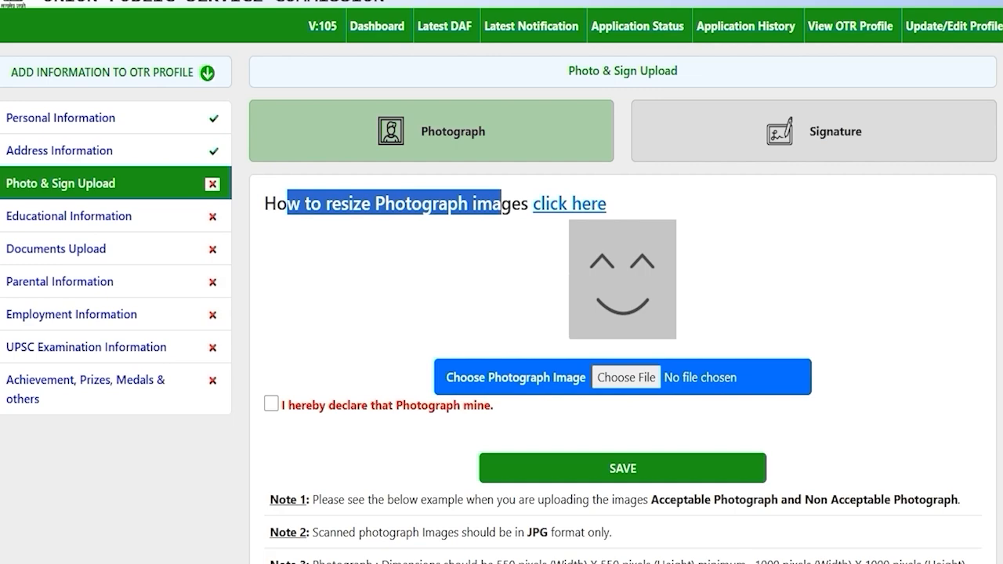
click(563, 204)
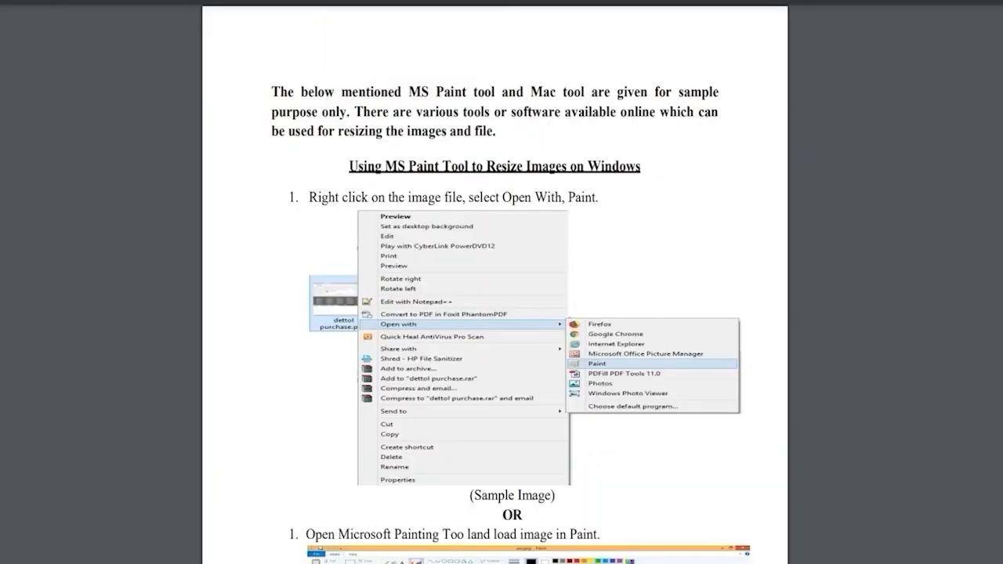
Scroll through the photograph-resizing PDF guide for the MS Paint steps
click(497, 302)
scroll(495, 282, down, 10)
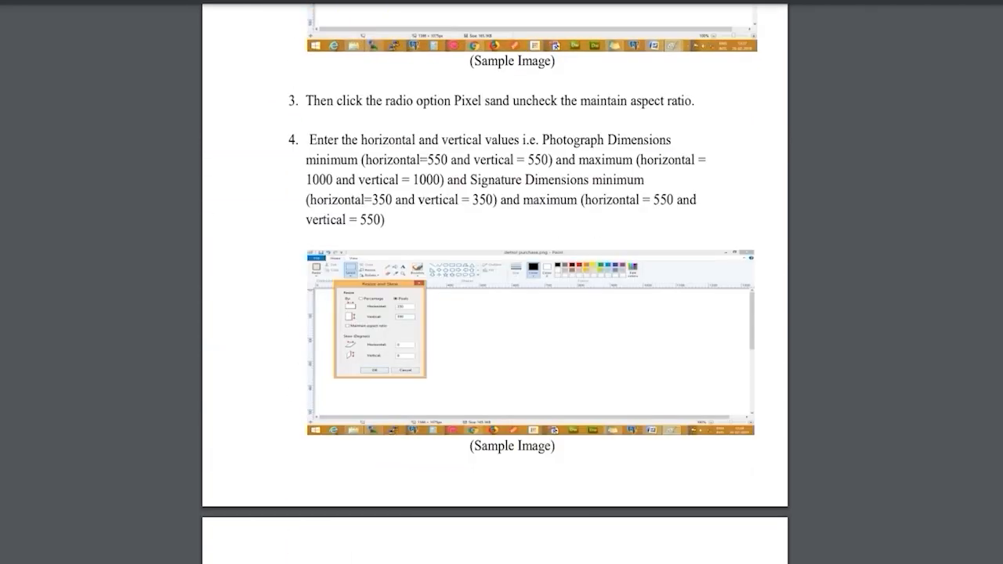
scroll(496, 283, up, 3)
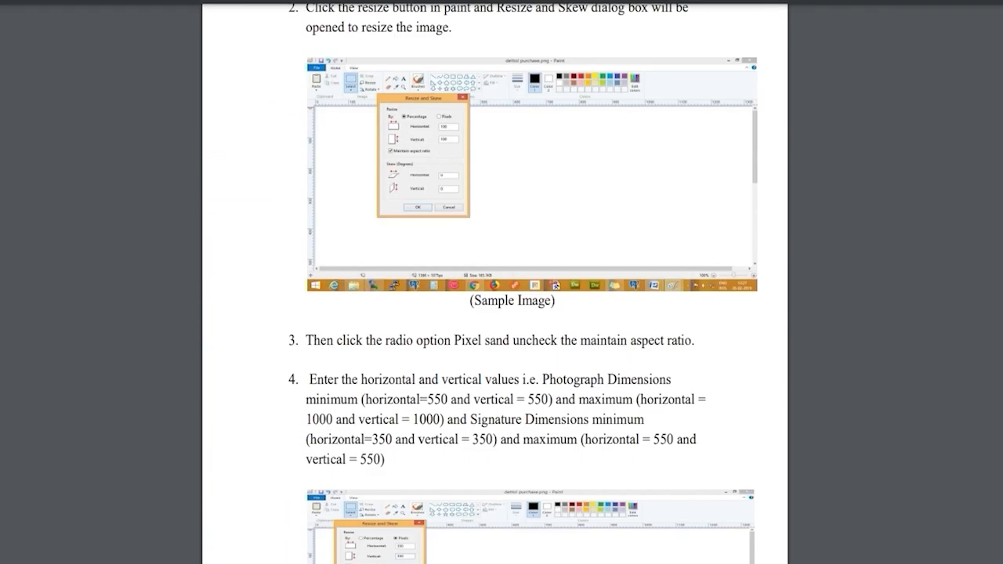
scroll(496, 283, down, 15)
scroll(496, 282, down, 8)
scroll(495, 282, up, 9)
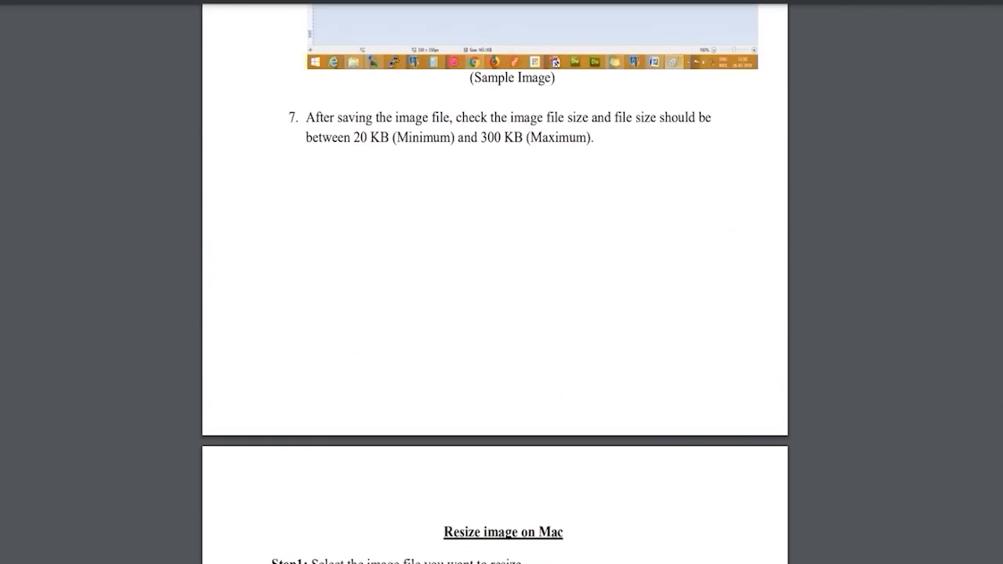
scroll(495, 282, up, 5)
scroll(495, 282, up, 3)
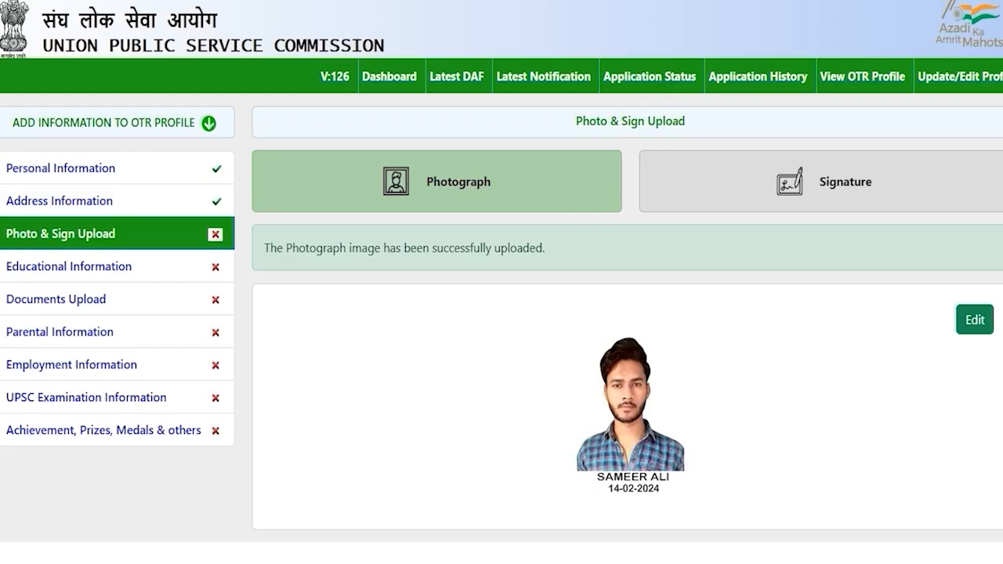
Switch to the Signature form and review its required dimensions and file size limits
click(823, 182)
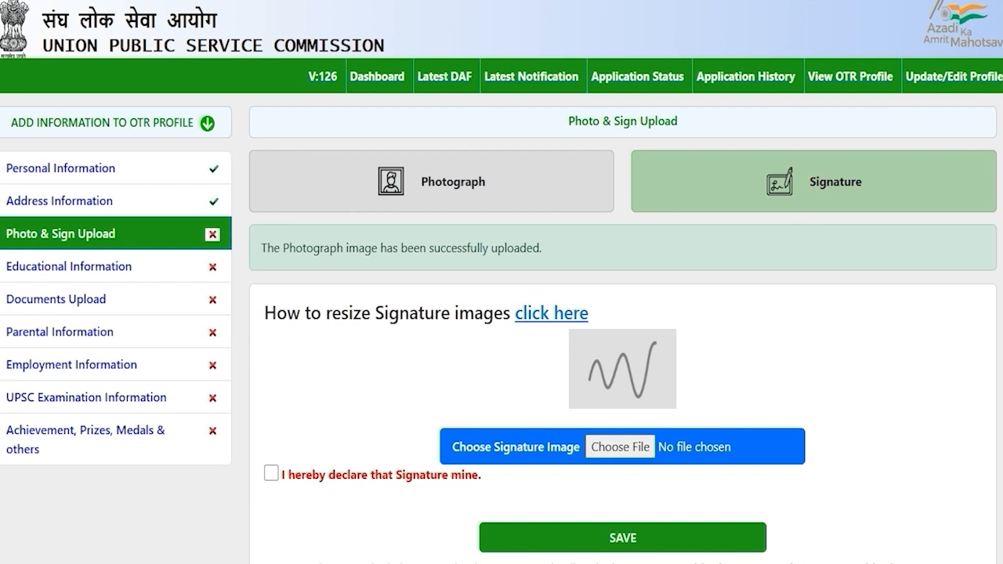
scroll(501, 314, down, 2)
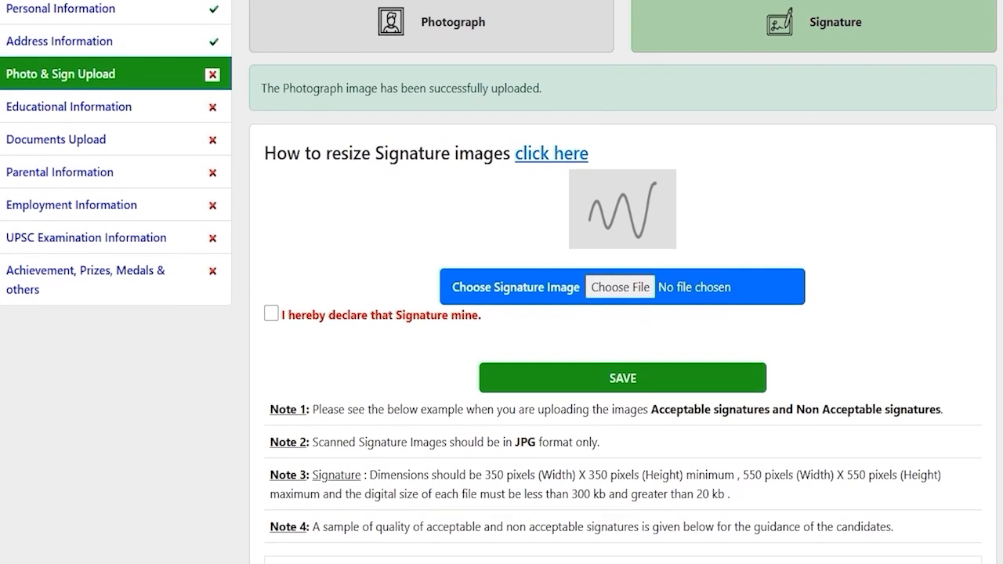
drag(514, 443, 527, 442)
scroll(523, 442, down, 2)
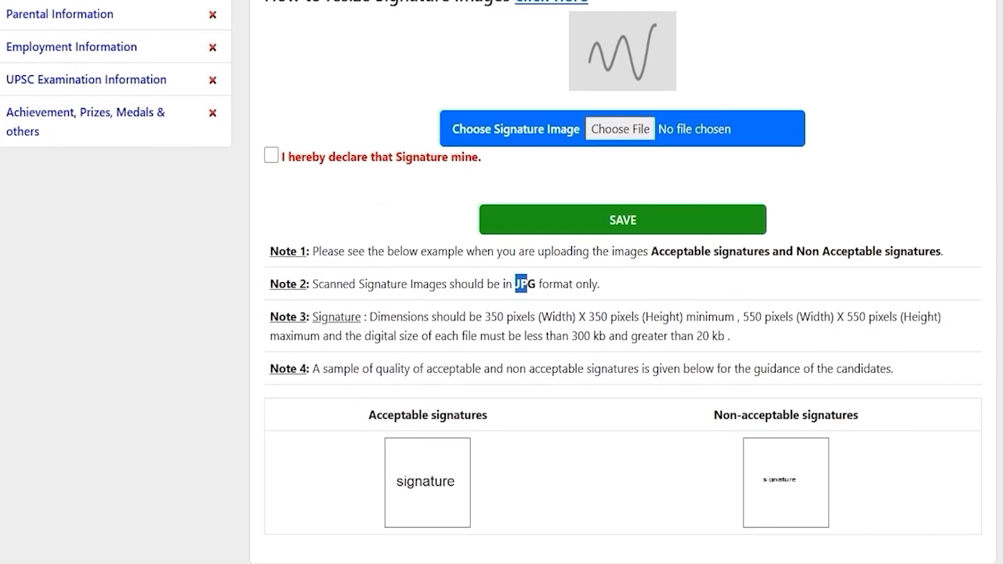
drag(491, 316, 843, 317)
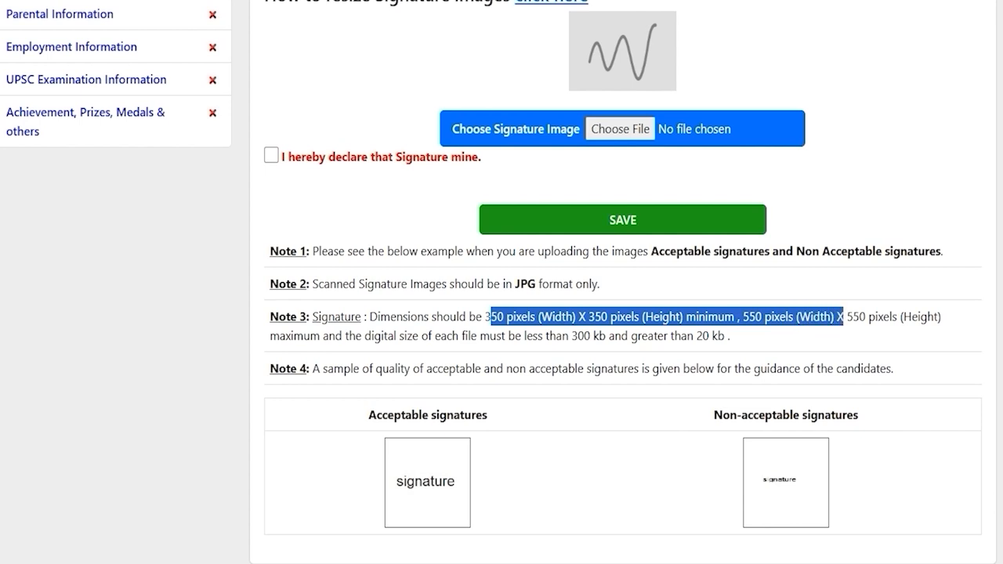
drag(571, 337, 708, 337)
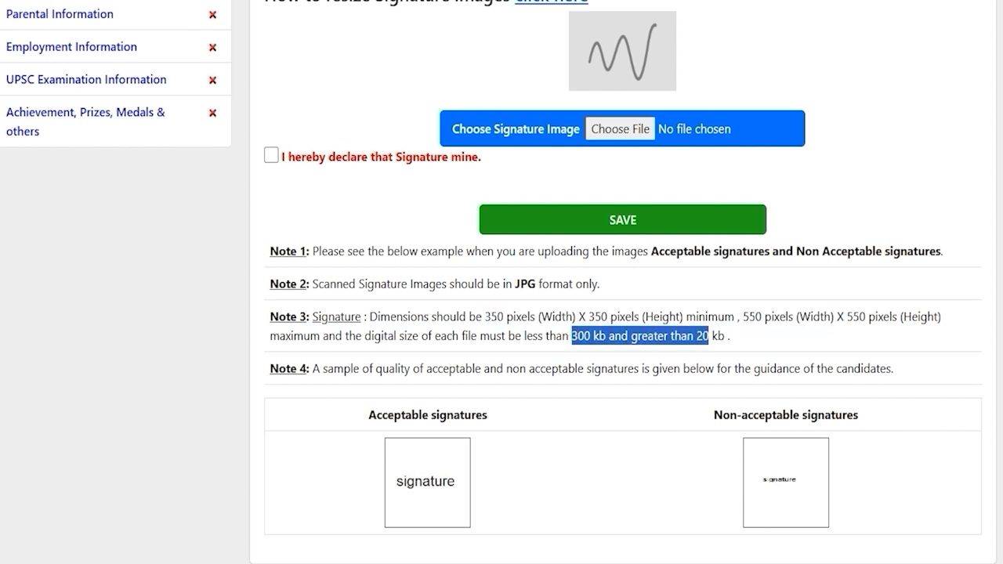
scroll(501, 282, up, 1)
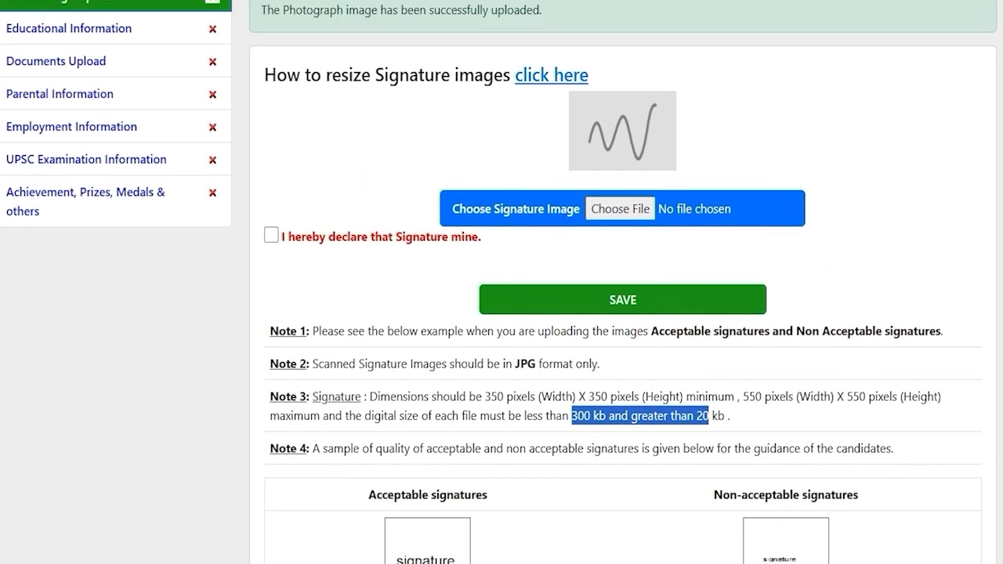
Upload ssc.jpg as the signature, confirm the declaration and save it
click(613, 208)
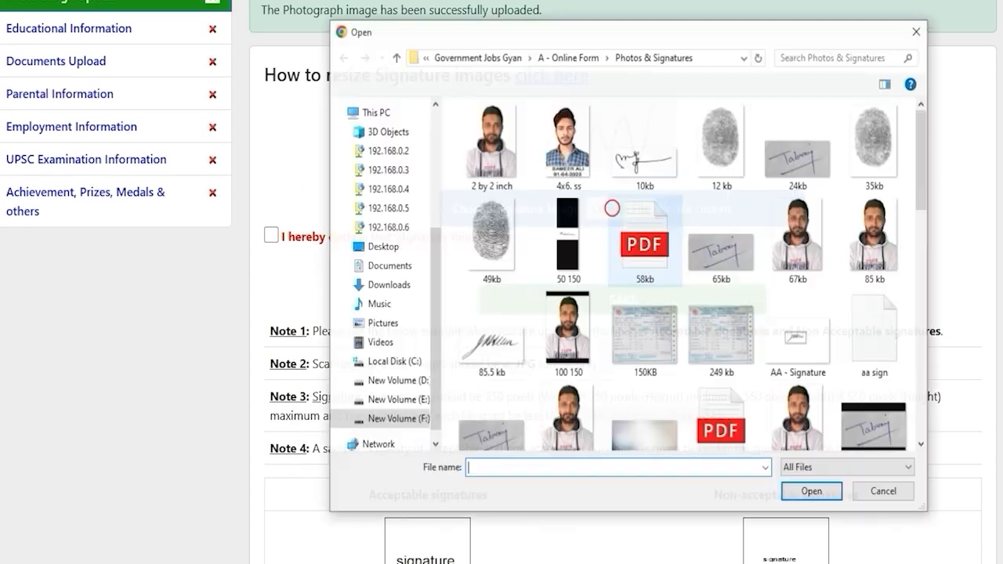
scroll(645, 349, down, 5)
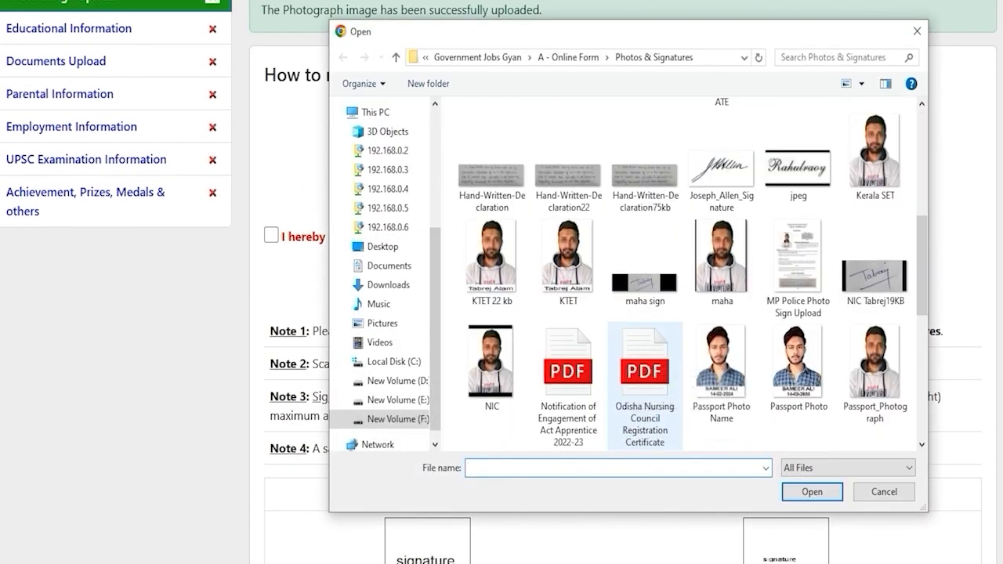
scroll(645, 384, down, 5)
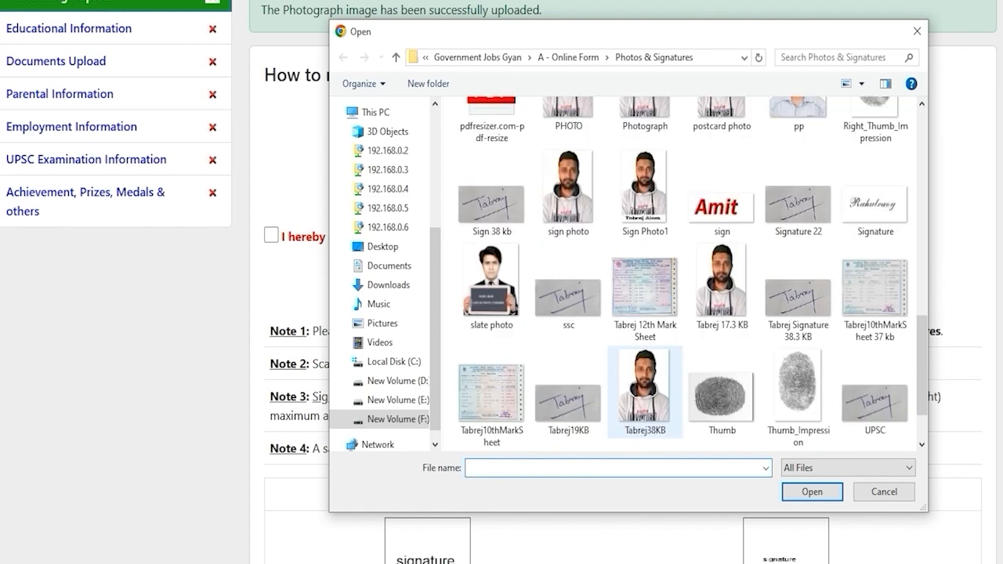
double_click(569, 294)
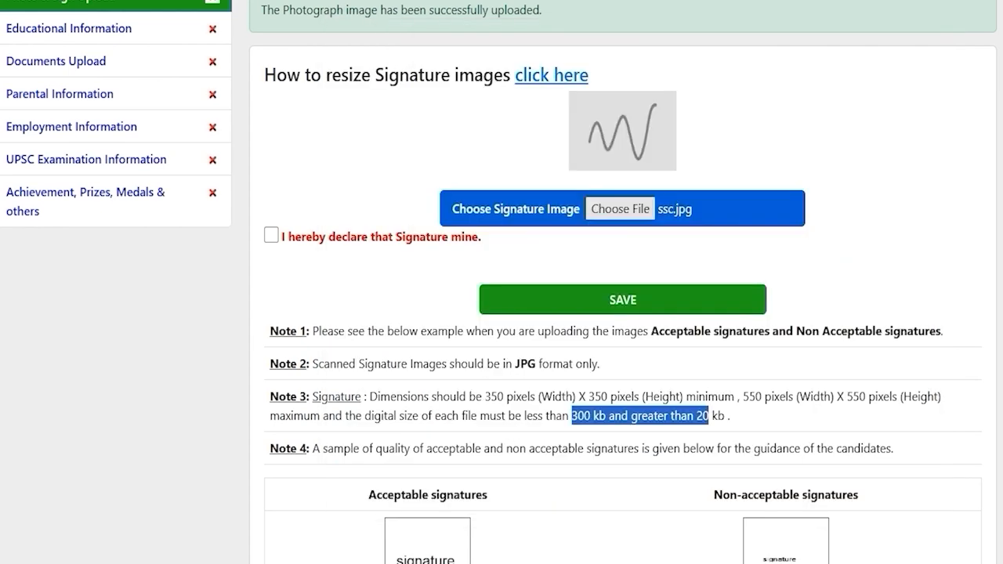
scroll(501, 283, up, 1)
click(271, 315)
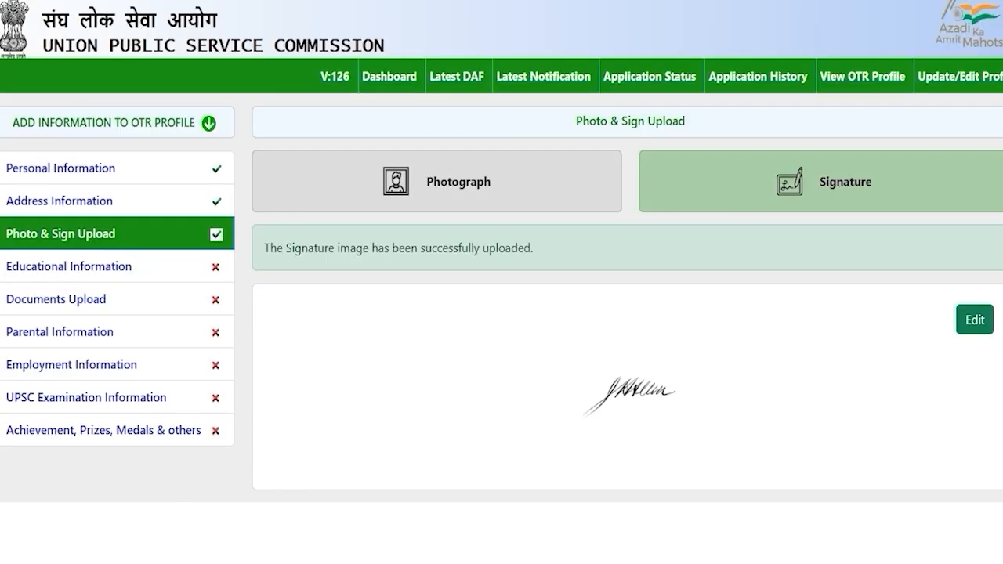
click(243, 333)
click(69, 267)
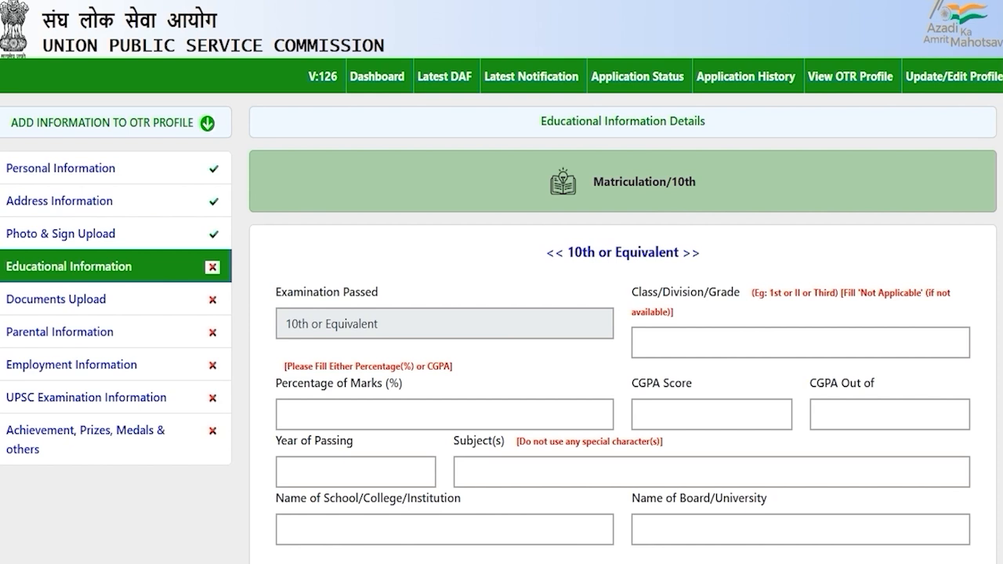
Enter 10th class First division, 80% marks and year of passing 2020
scroll(501, 314, down, 1)
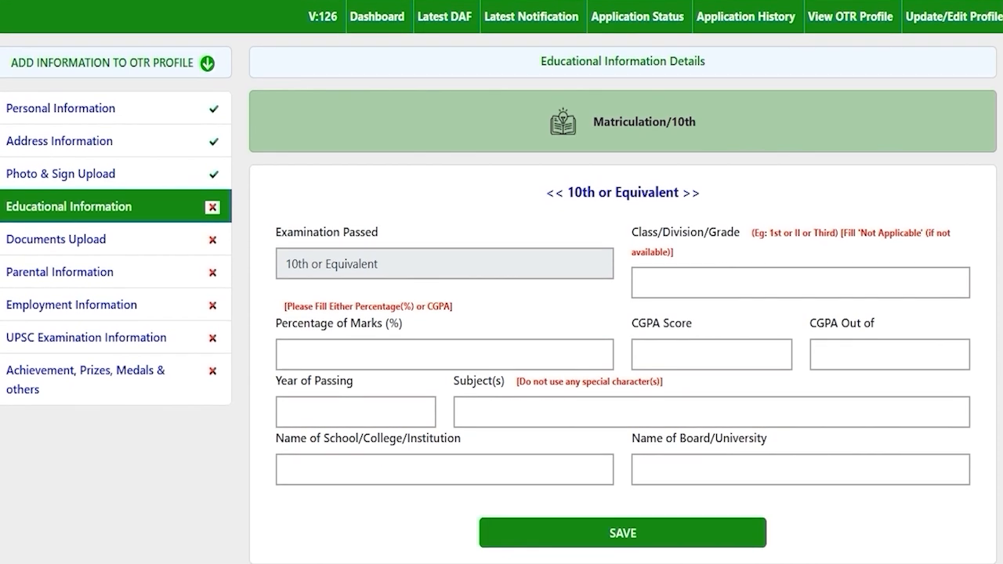
drag(575, 192, 666, 192)
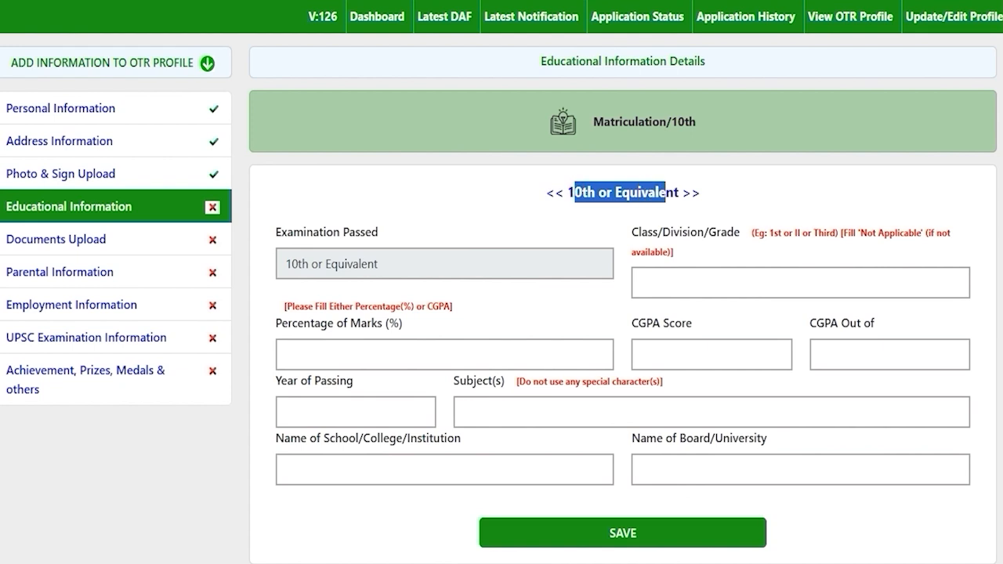
click(714, 285)
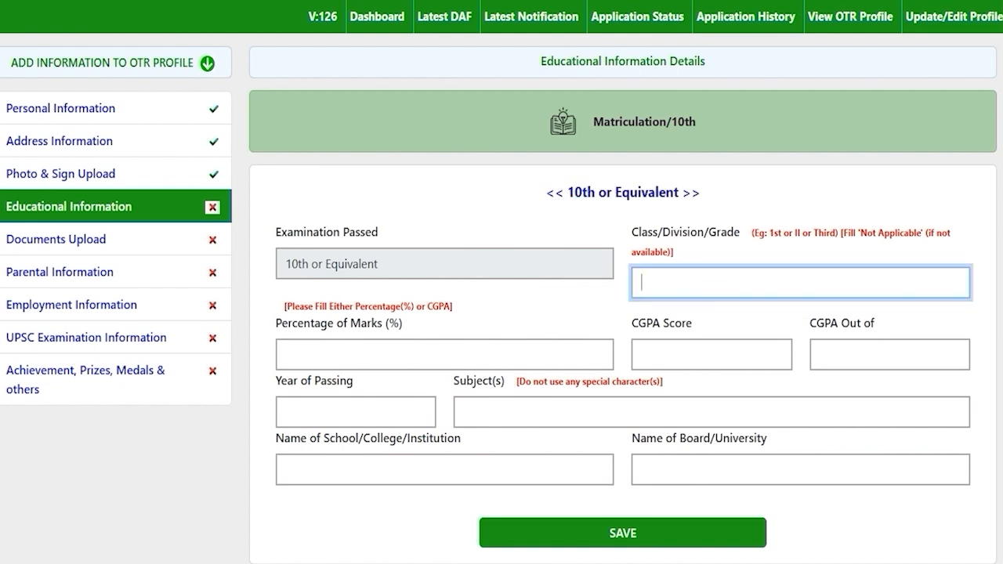
text(First)
click(408, 352)
text(80)
click(712, 355)
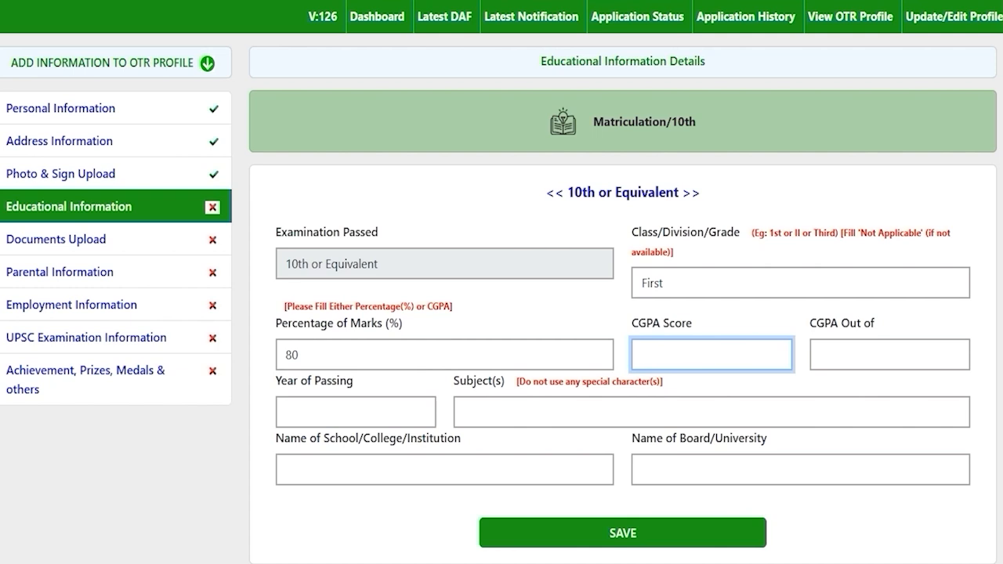
click(347, 409)
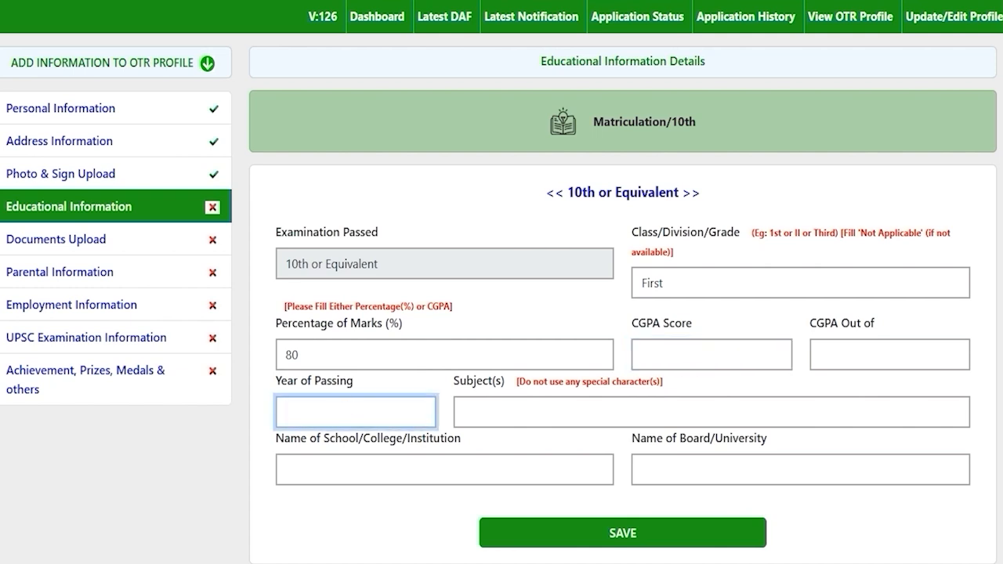
text(2020)
Add Phy to the 10th subjects, with school JIC and board CBSE
click(542, 410)
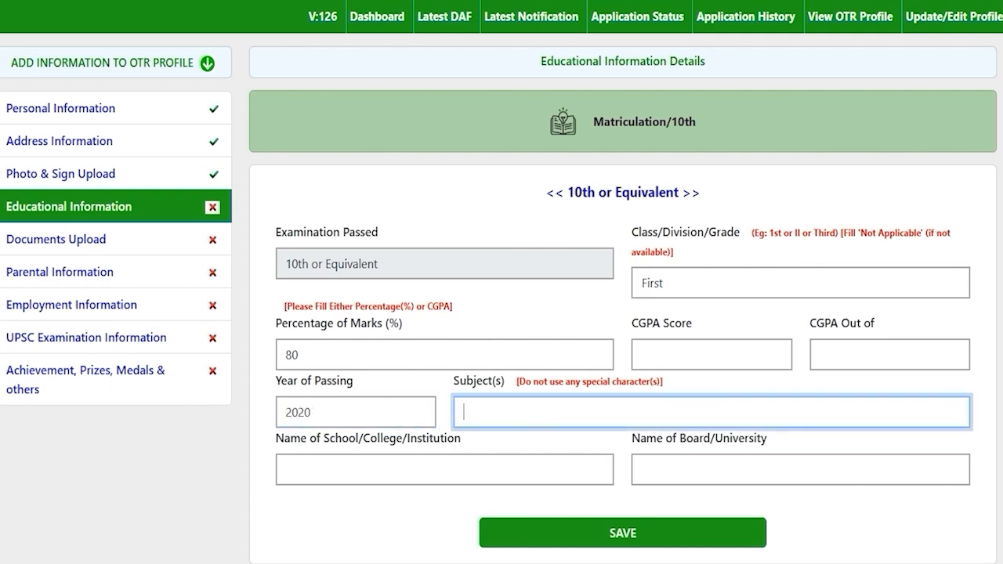
text(Phy)
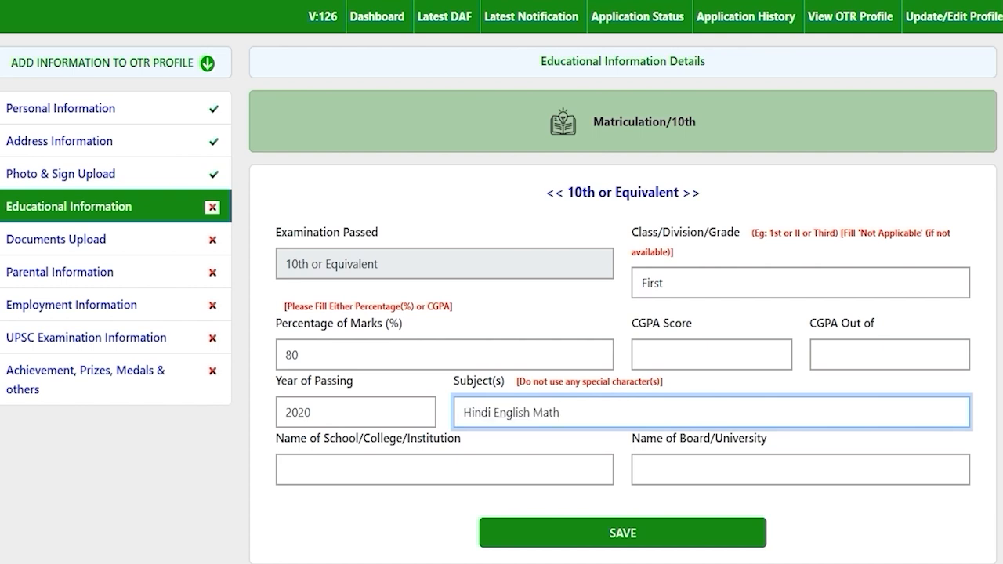
click(491, 412)
click(561, 412)
click(390, 468)
text(JIC)
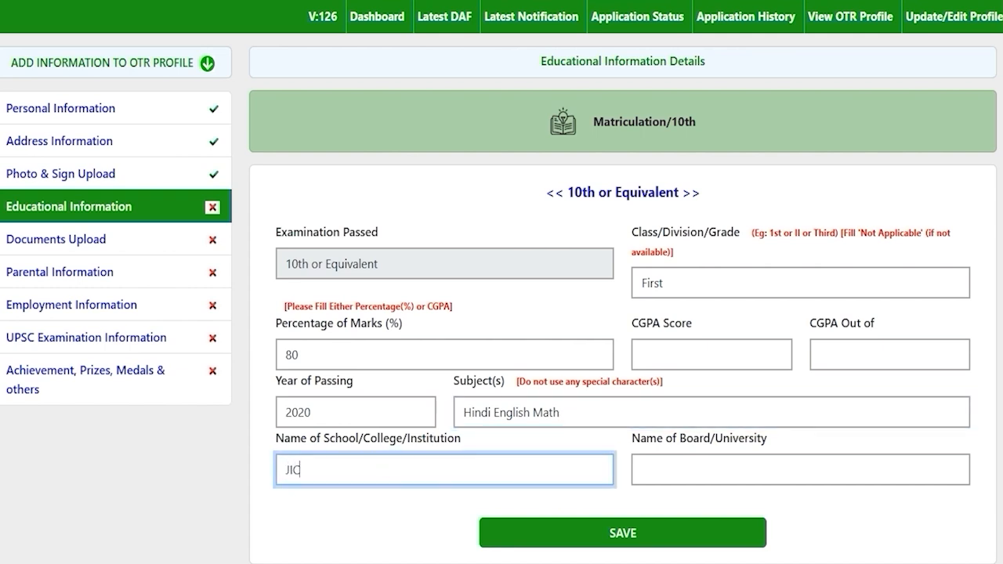
click(752, 470)
text(CBSE)
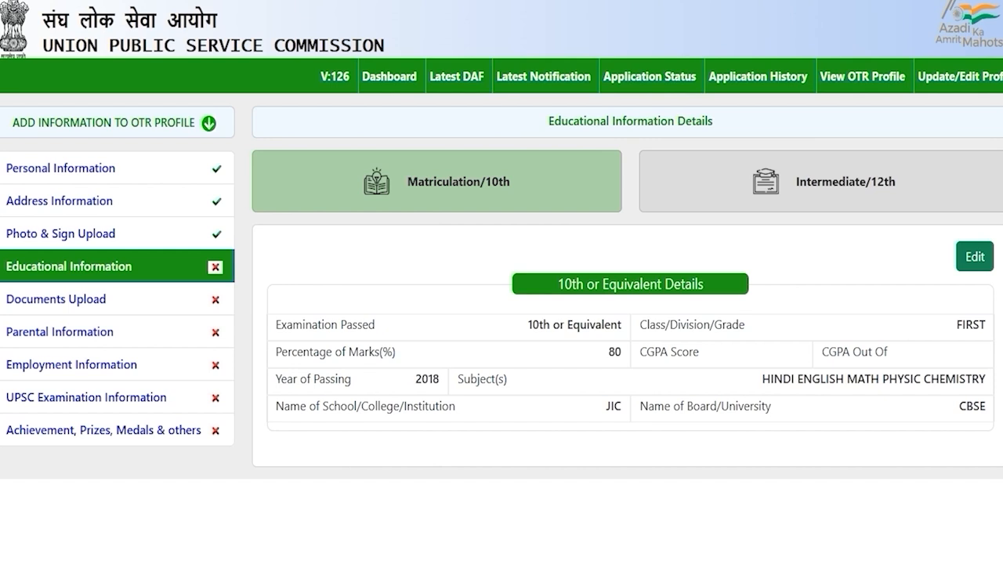
Set the 12th or Equivalent status to Completed
click(815, 185)
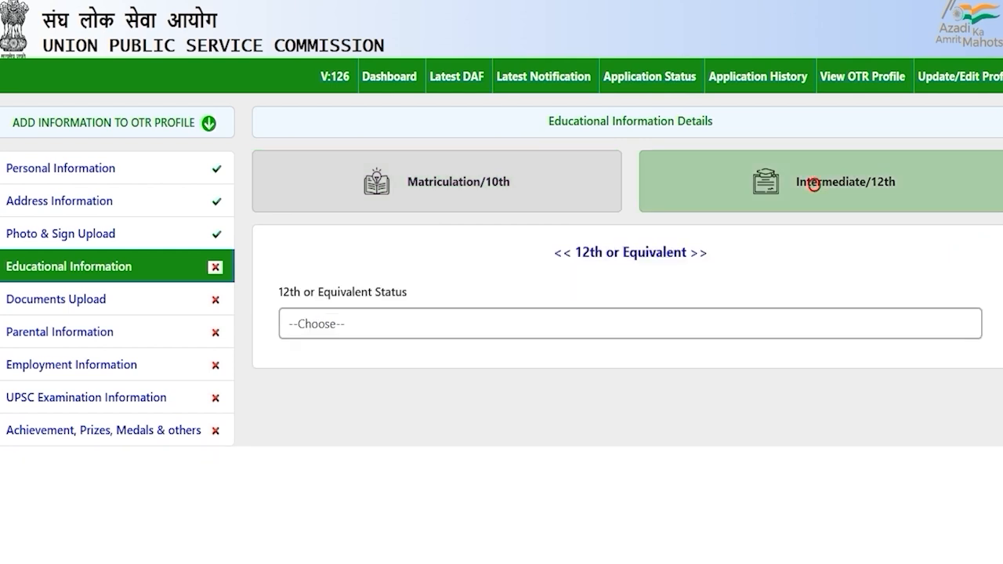
click(354, 323)
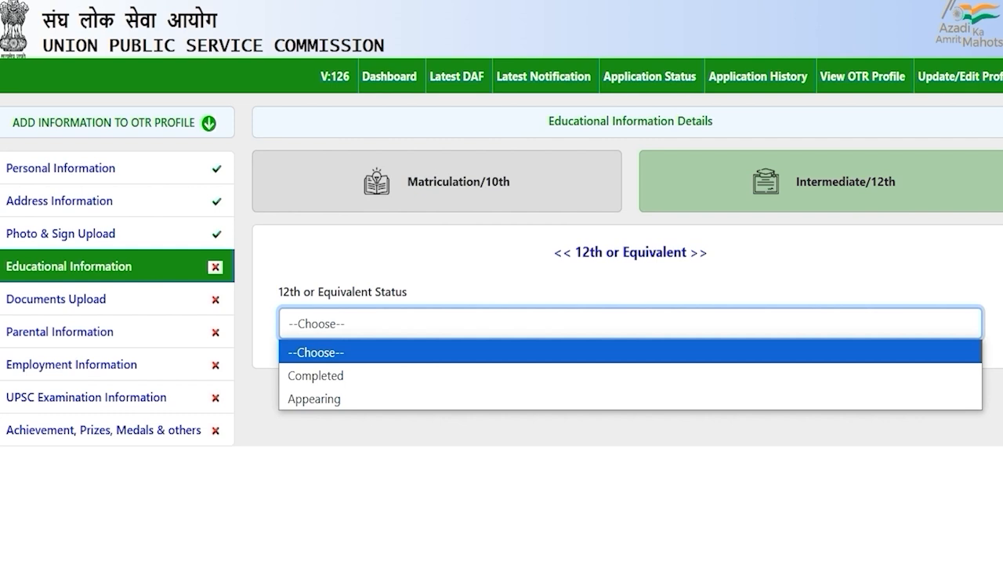
click(348, 374)
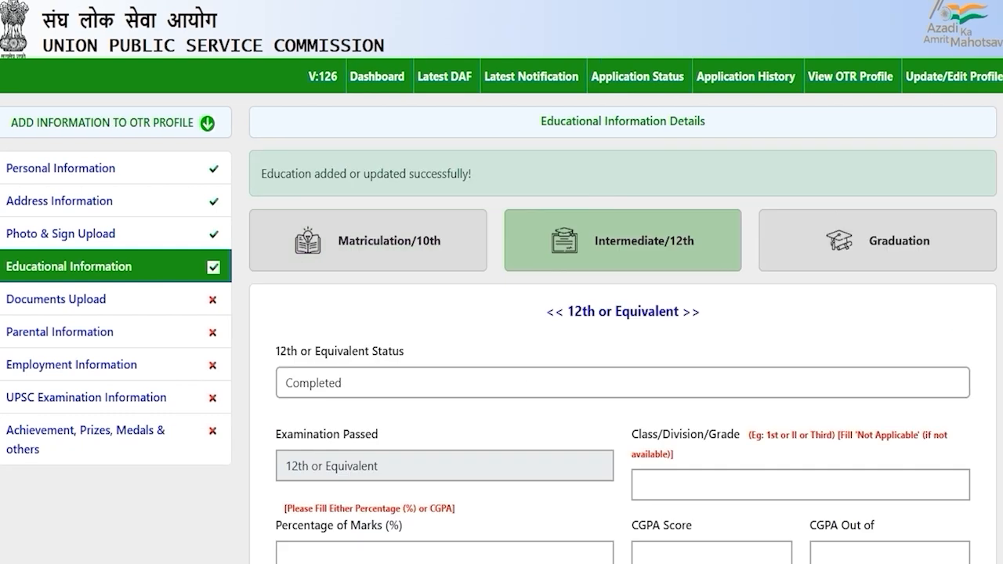
click(354, 382)
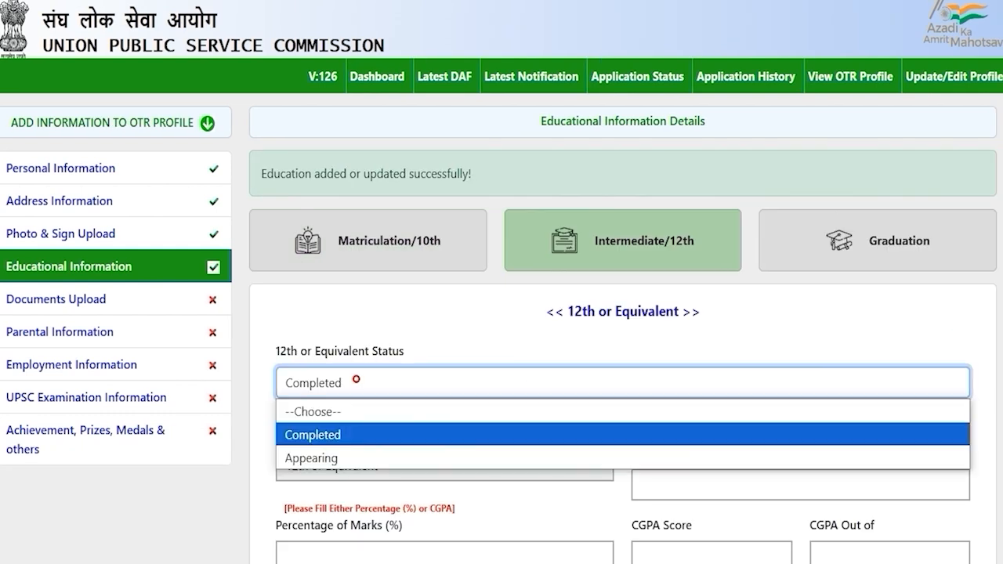
click(314, 457)
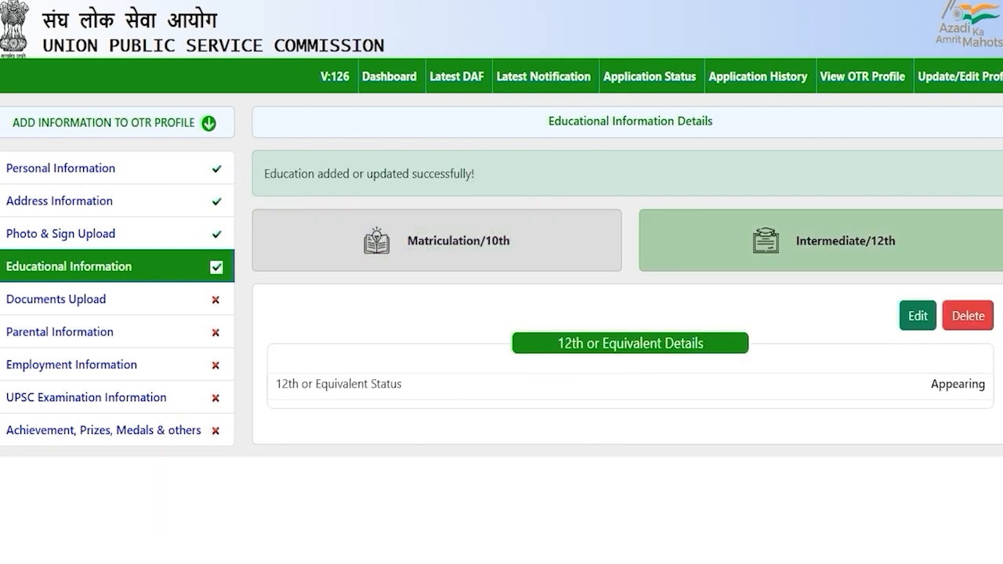
click(918, 316)
click(367, 330)
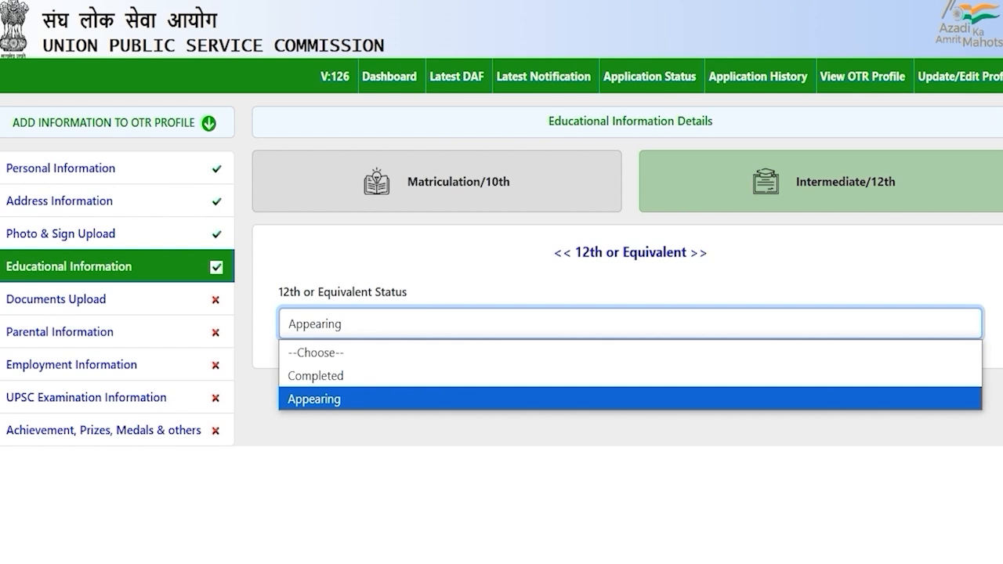
click(341, 376)
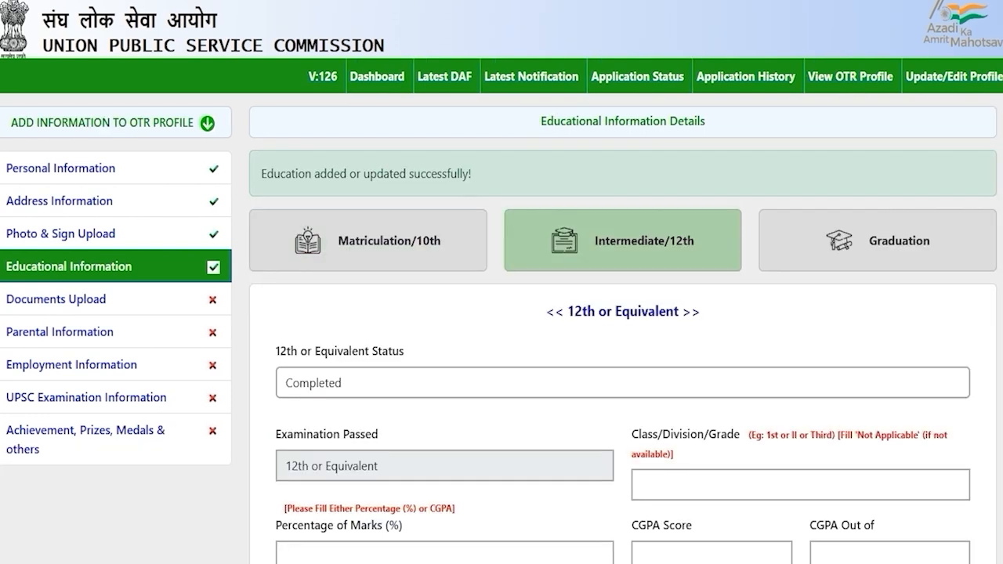
scroll(502, 314, down, 2)
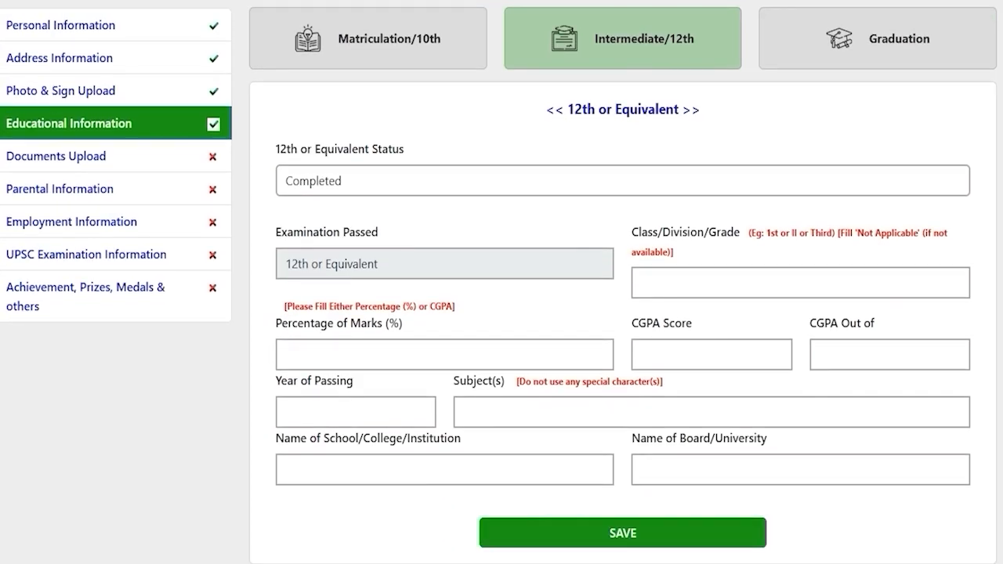
Enter class First, 80 percent marks and passing year 2020 for the 12th
click(662, 281)
text(First)
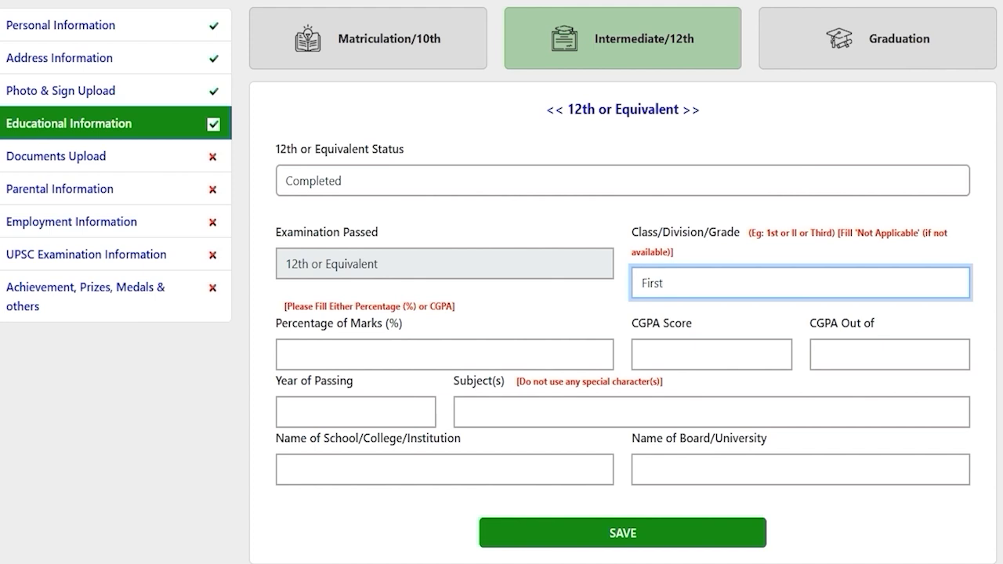
click(492, 345)
text(80)
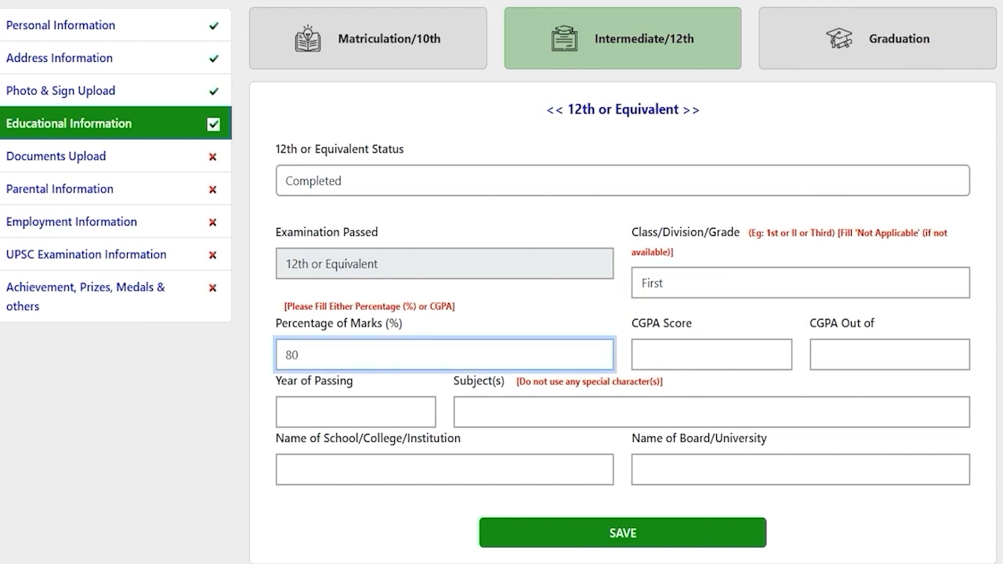
click(668, 359)
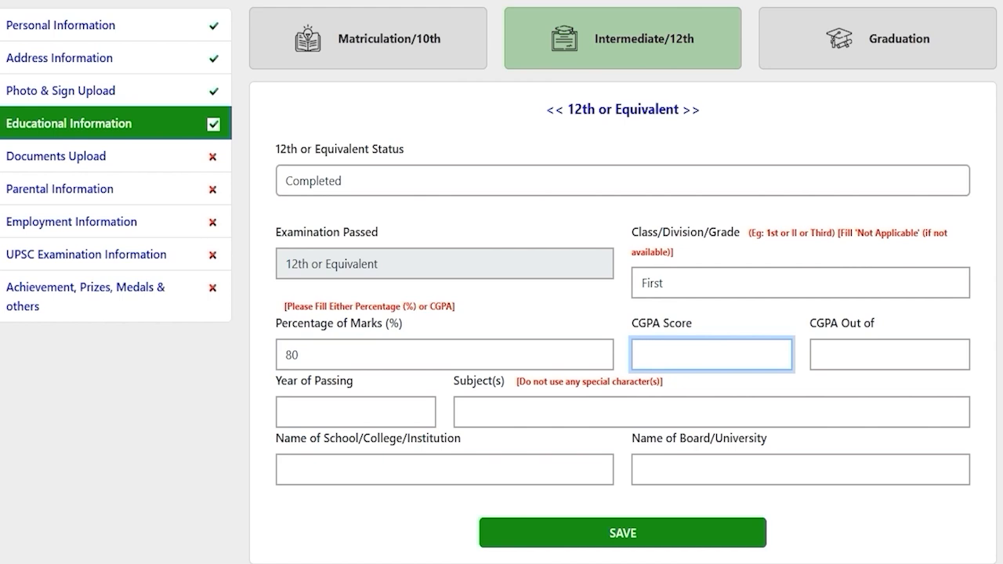
click(347, 410)
text(2020)
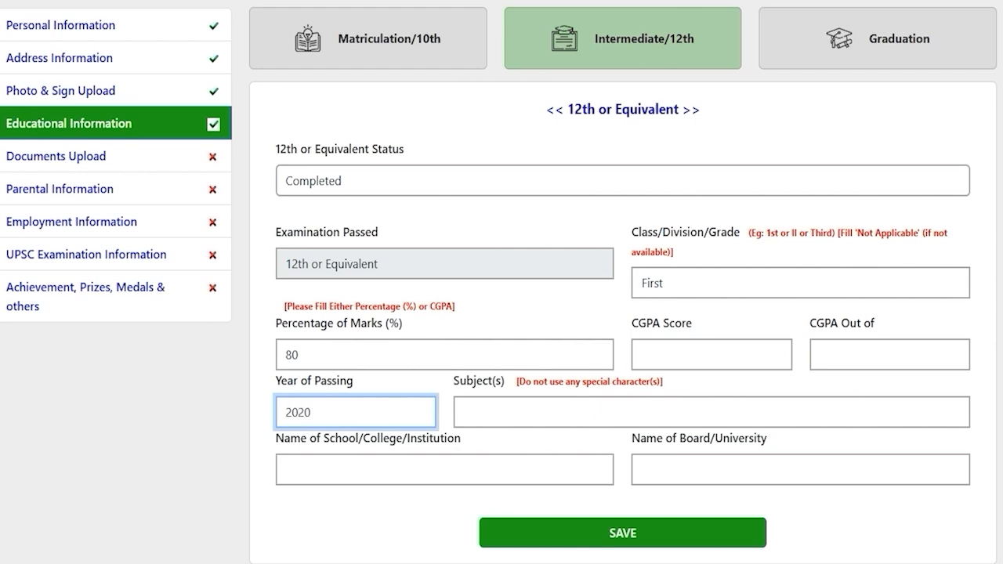
Enter subjects Hindi English Math, school JIC and board CBSE, then save the 12th details
click(510, 416)
text(Hindi)
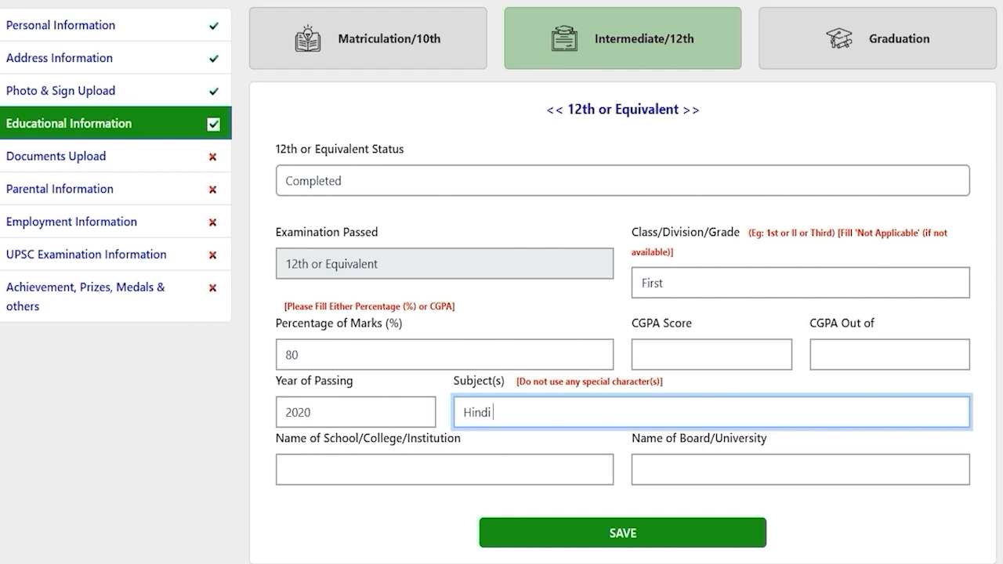
text(English Math)
click(450, 470)
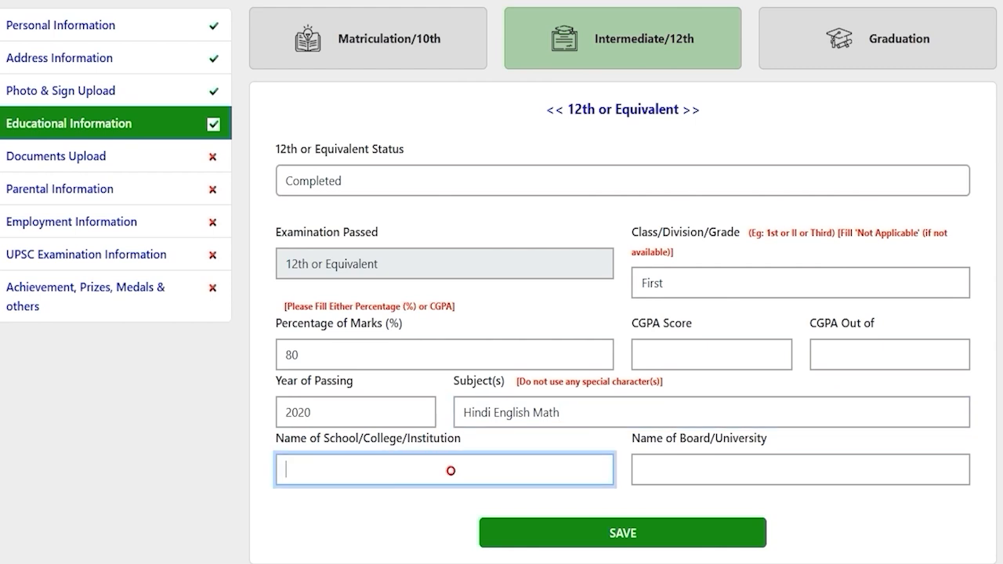
text(JIC)
click(680, 475)
text(CBSE)
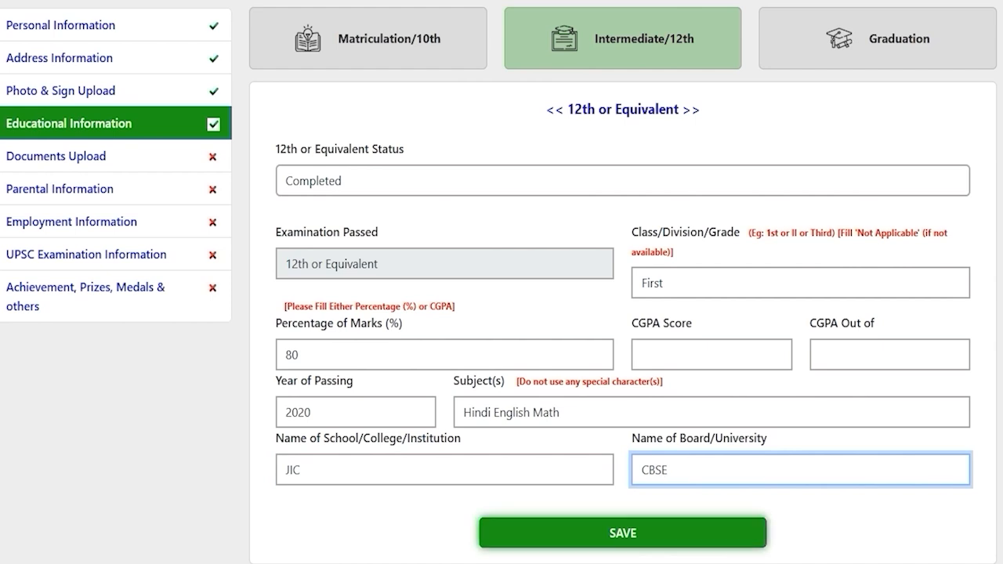
click(623, 533)
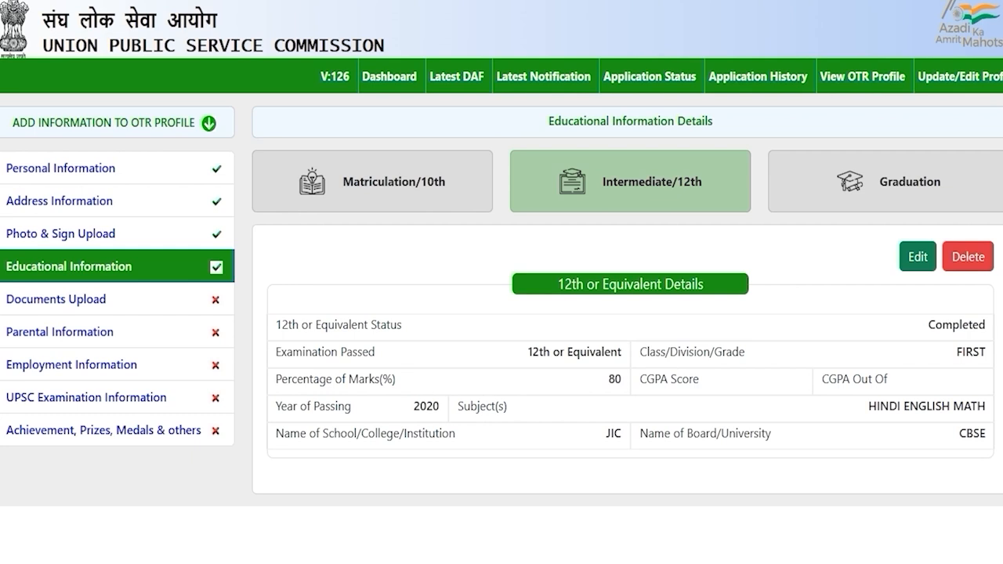
Set the Graduation status to Completed
click(901, 174)
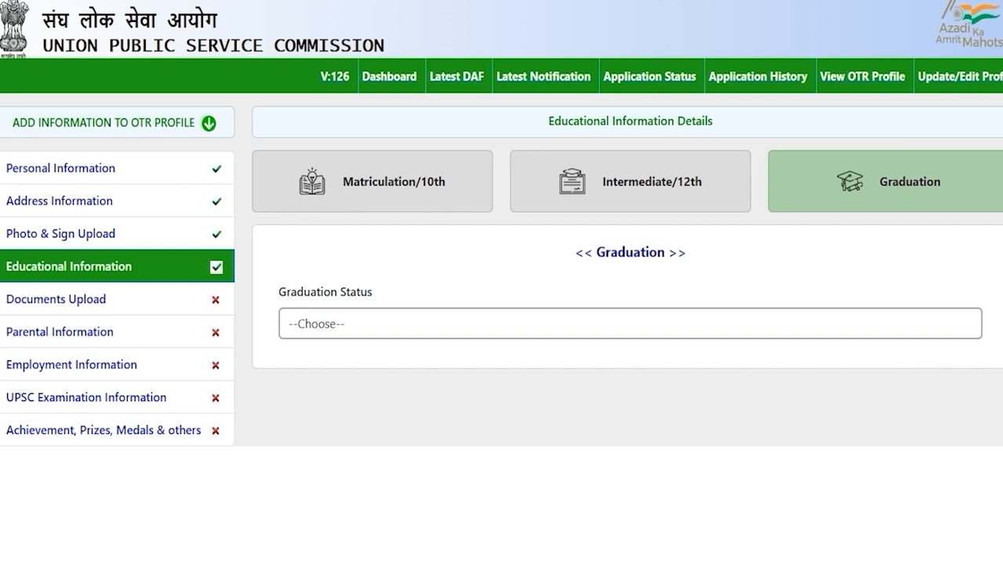
click(359, 329)
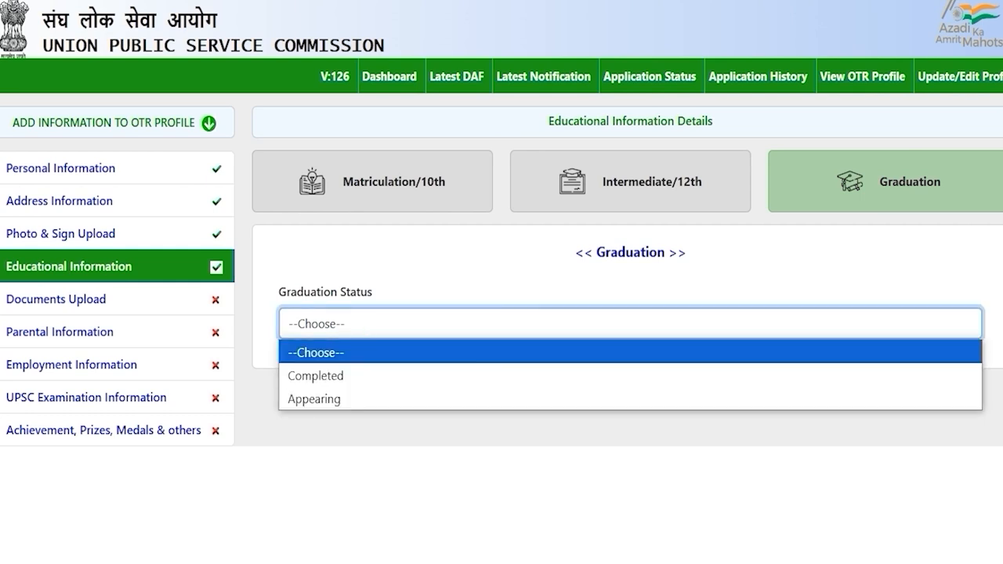
click(337, 375)
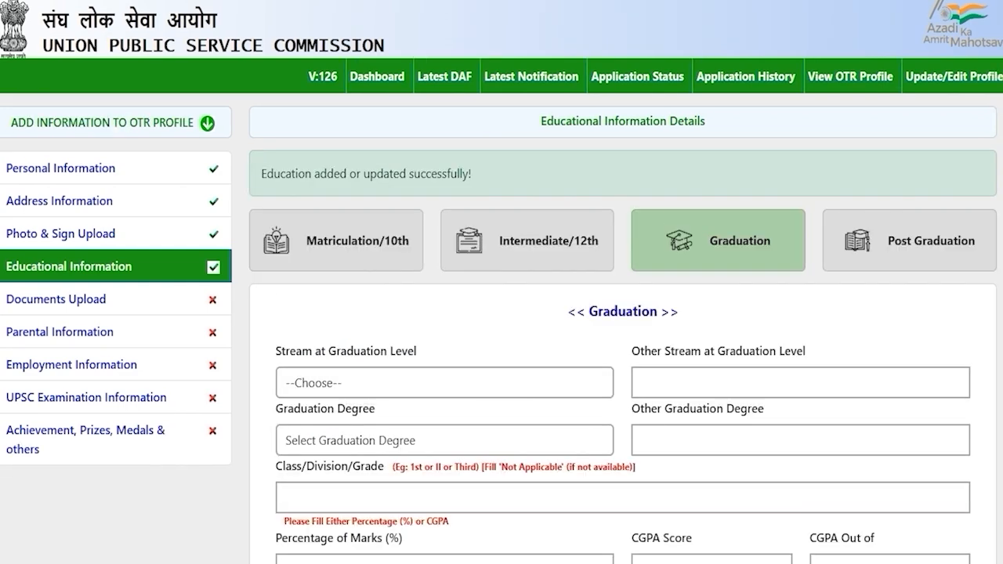
scroll(502, 313, down, 3)
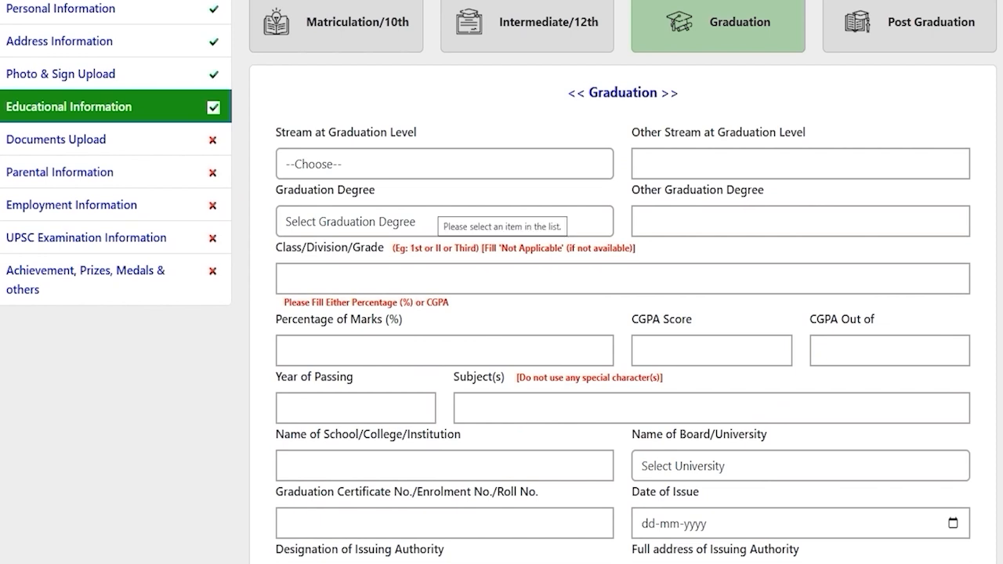
Choose stream Medical and degree B.A., with class First and 80 percent marks
click(391, 161)
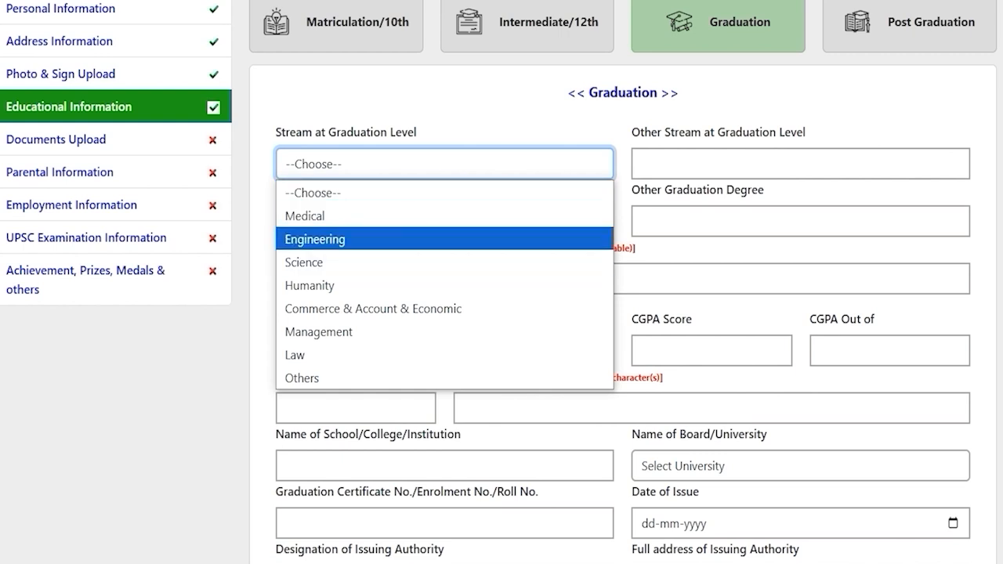
click(353, 216)
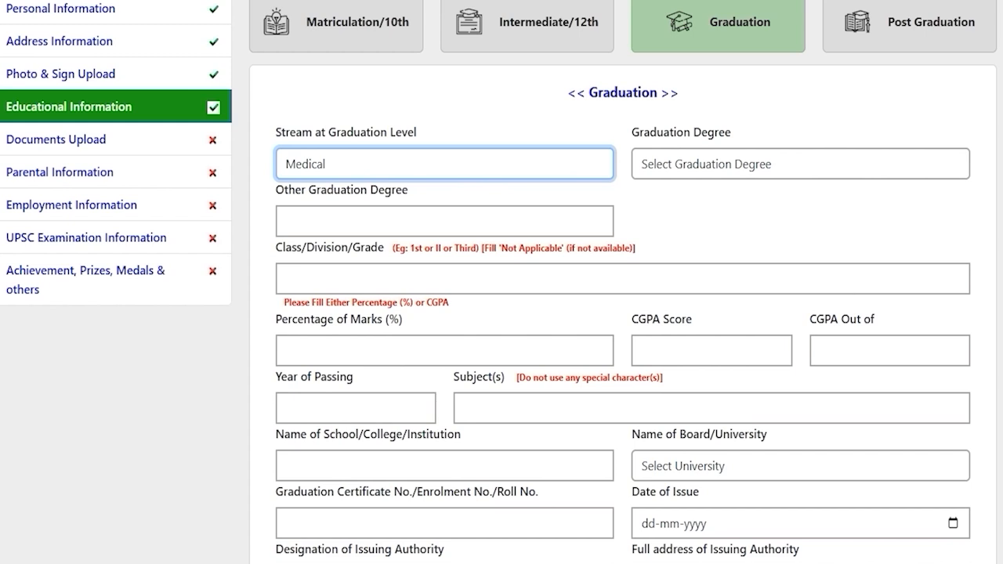
click(679, 162)
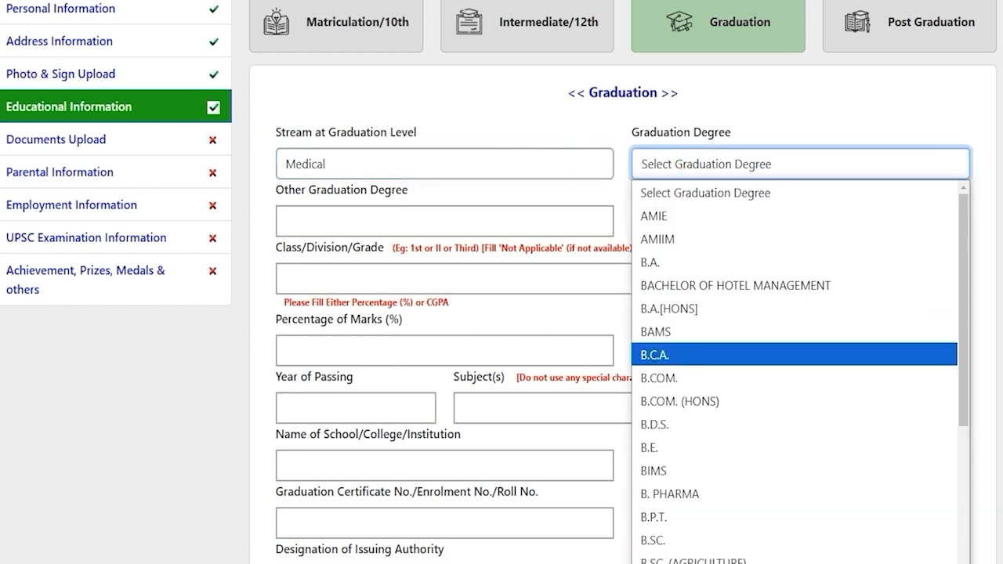
click(663, 262)
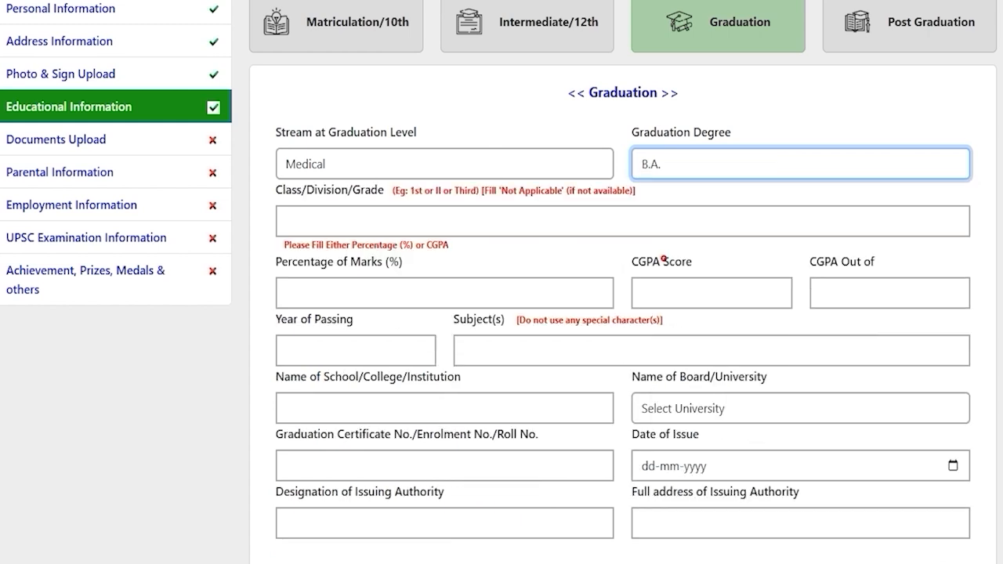
click(286, 220)
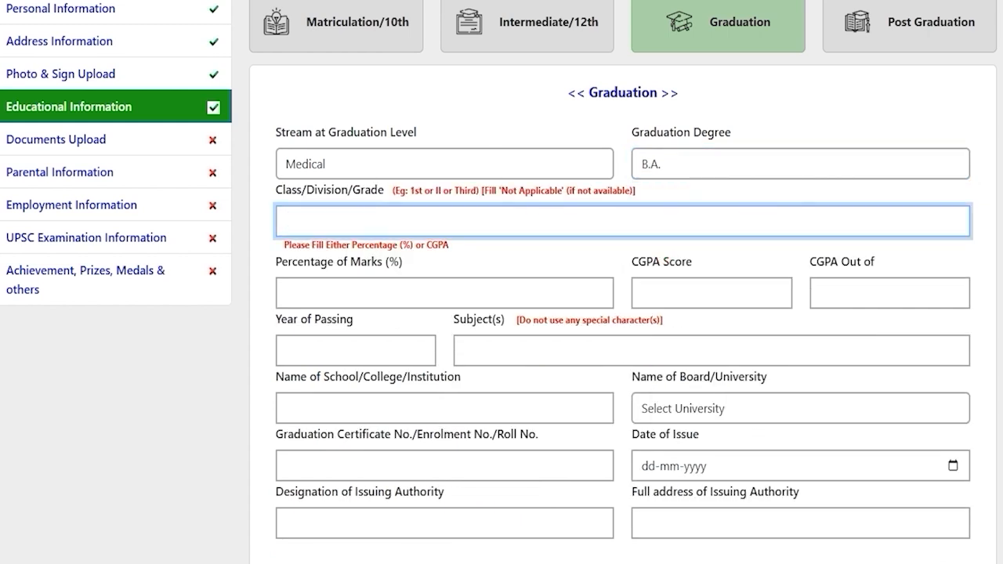
text(First)
click(365, 286)
text(80)
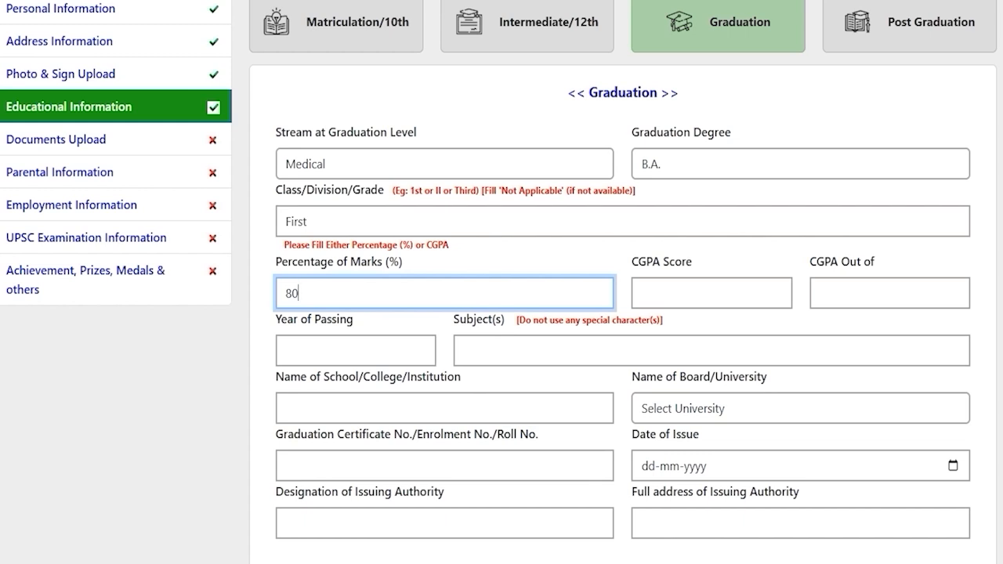
scroll(344, 264, down, 1)
Enter graduation passing year 2024, subjects Hindi English and school JIC
click(345, 263)
text(2024)
key(Tab)
text(Hindi English)
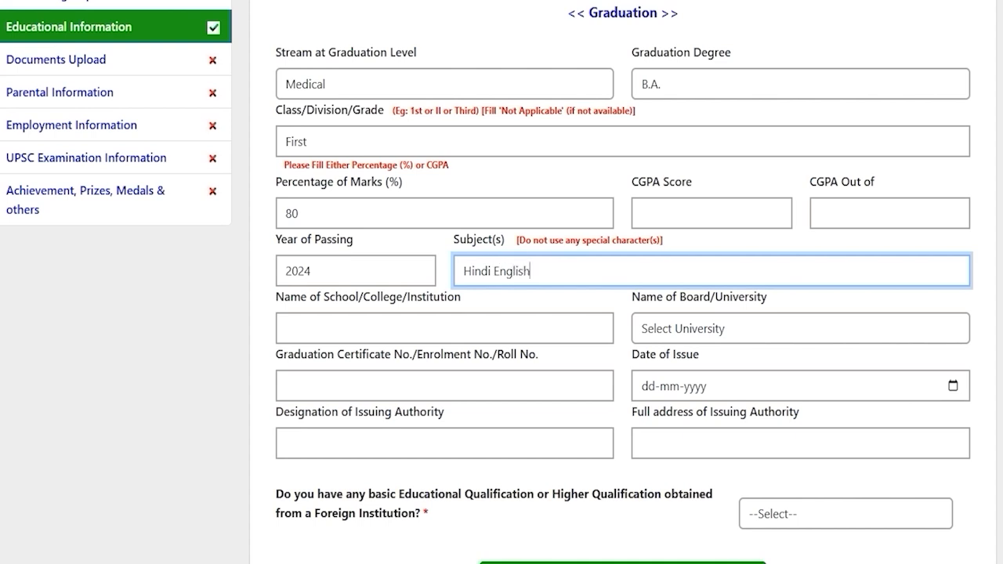
click(430, 327)
text(JIC)
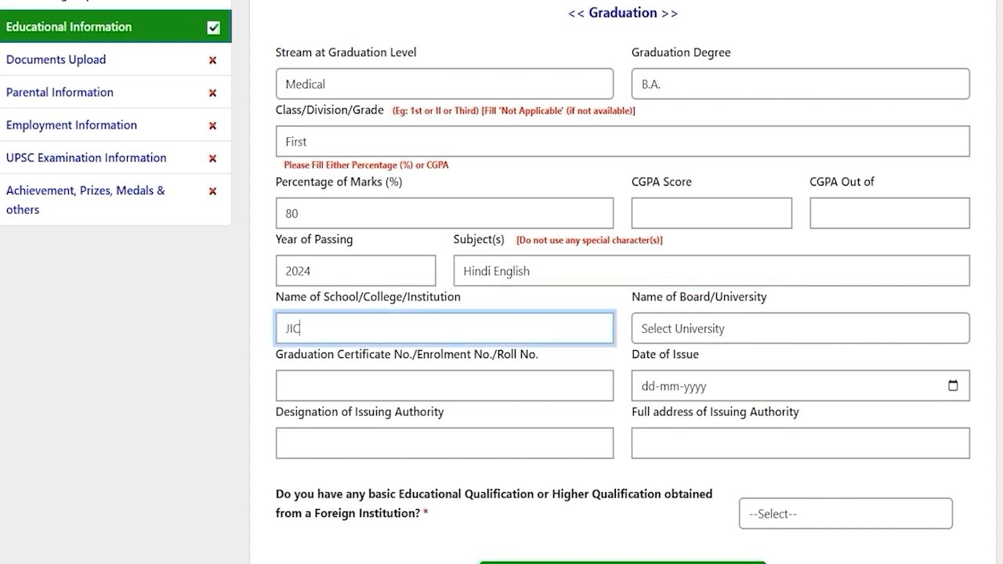
Choose the university, enter certificate number 748596 and issue date 20-12-2024
click(715, 328)
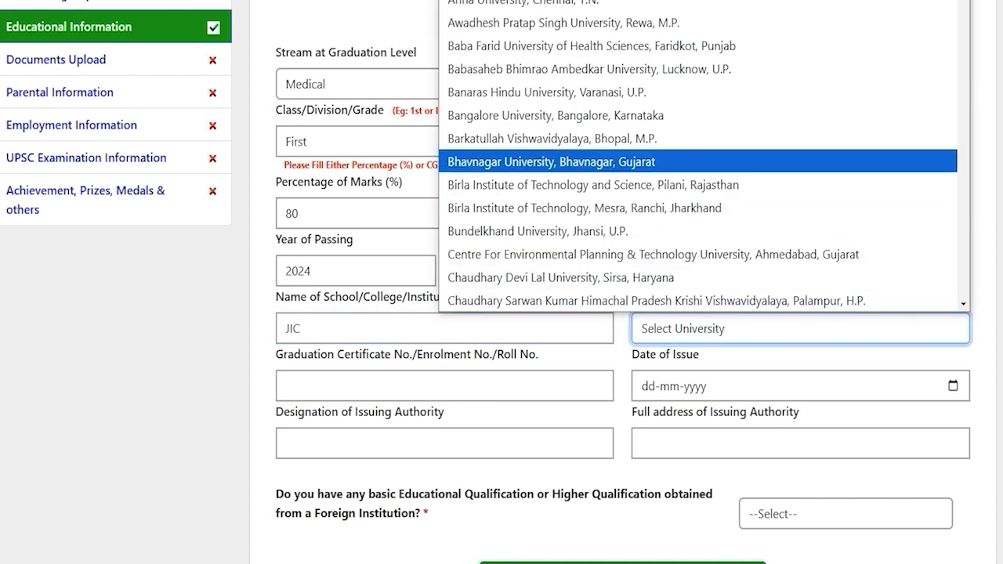
click(530, 115)
click(371, 380)
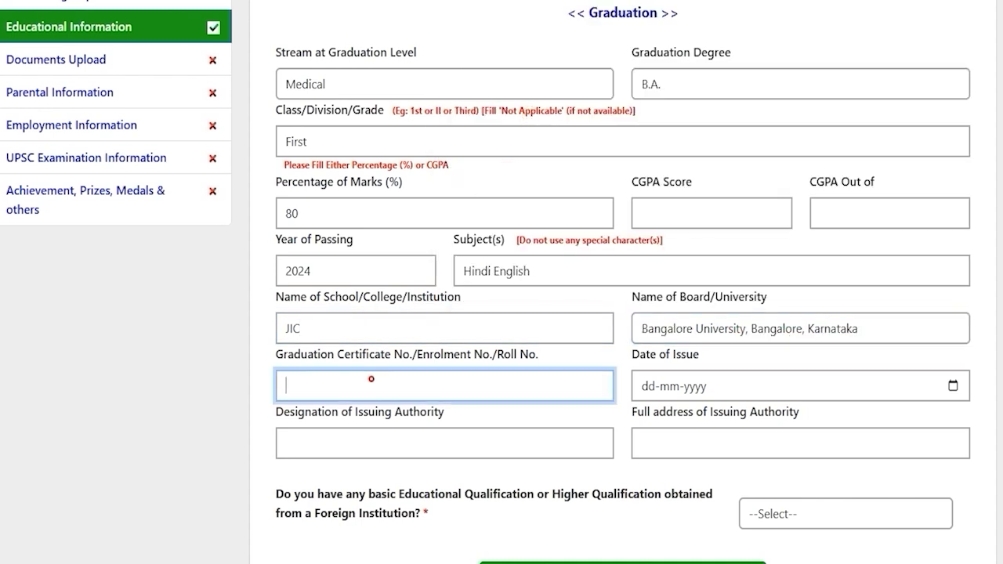
click(953, 385)
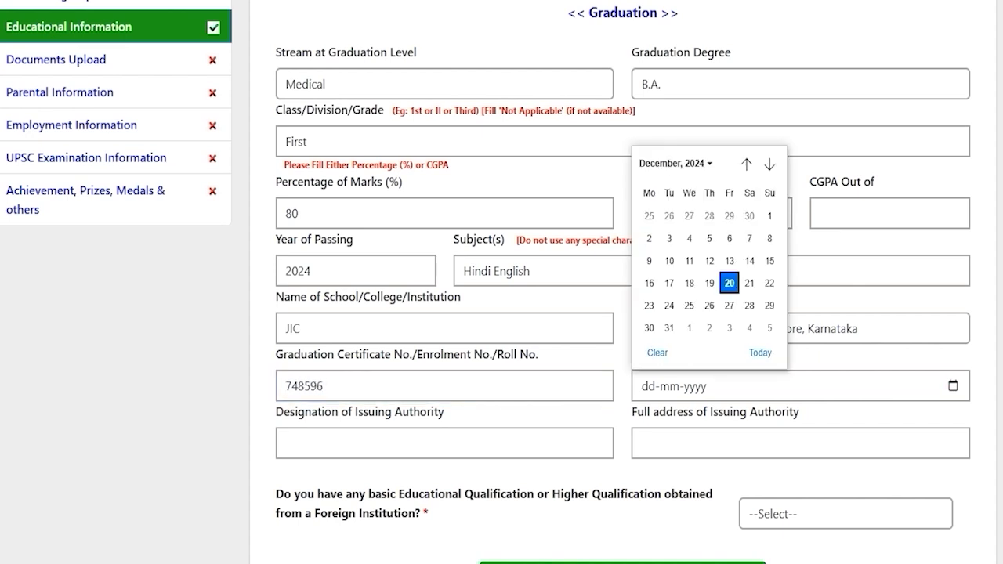
click(729, 283)
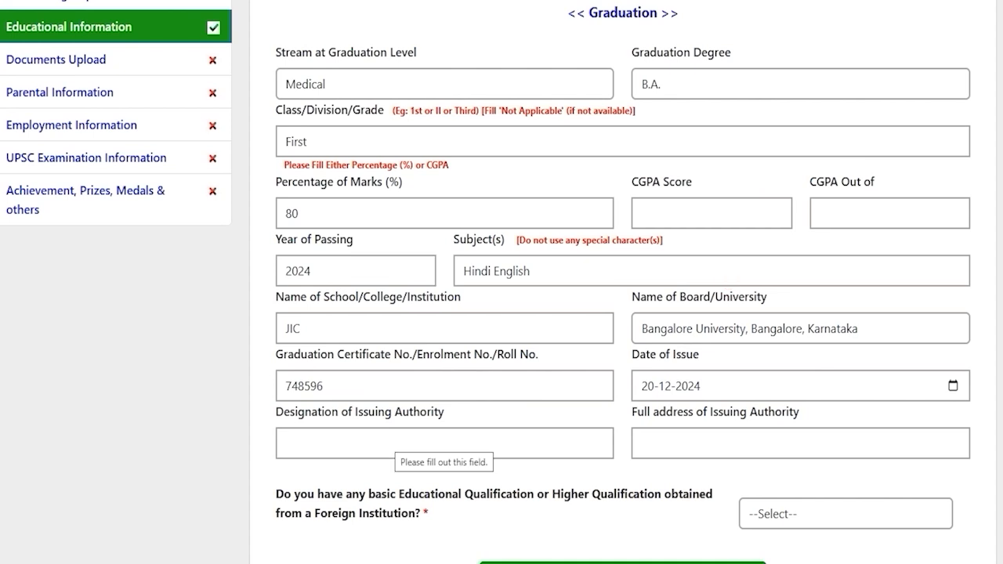
click(387, 441)
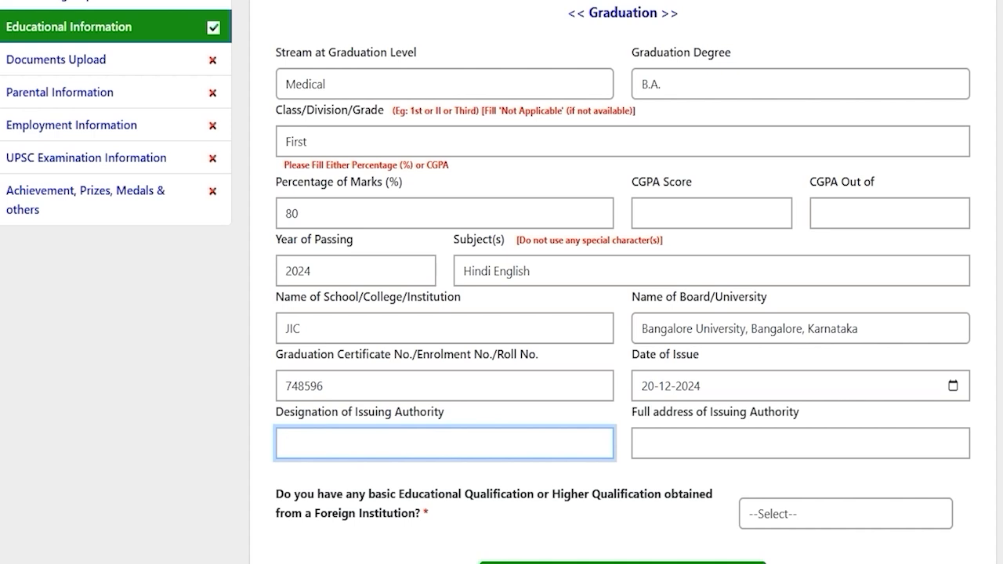
click(696, 441)
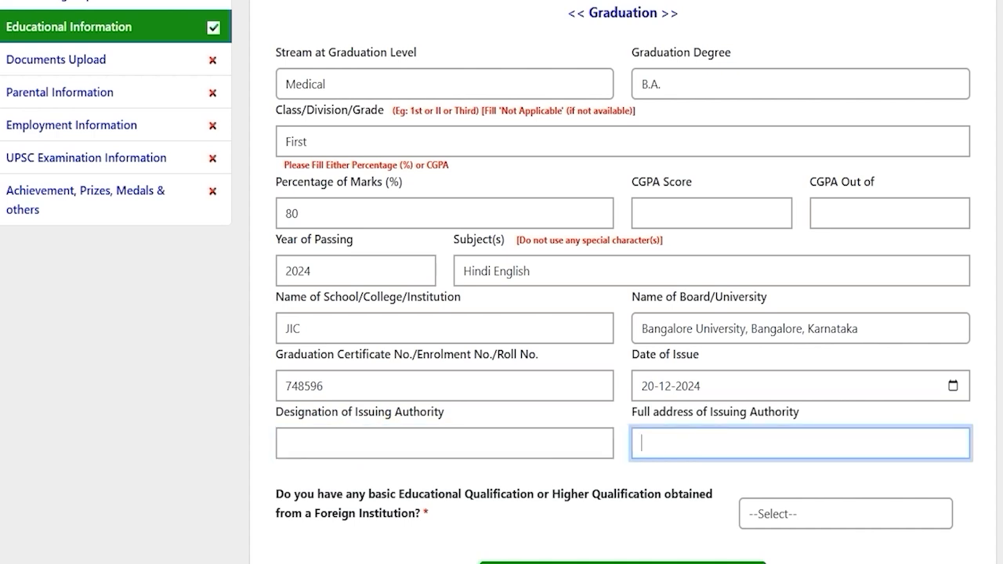
Answer NO to the foreign institution qualification question and save the graduation details
scroll(499, 283, down, 1)
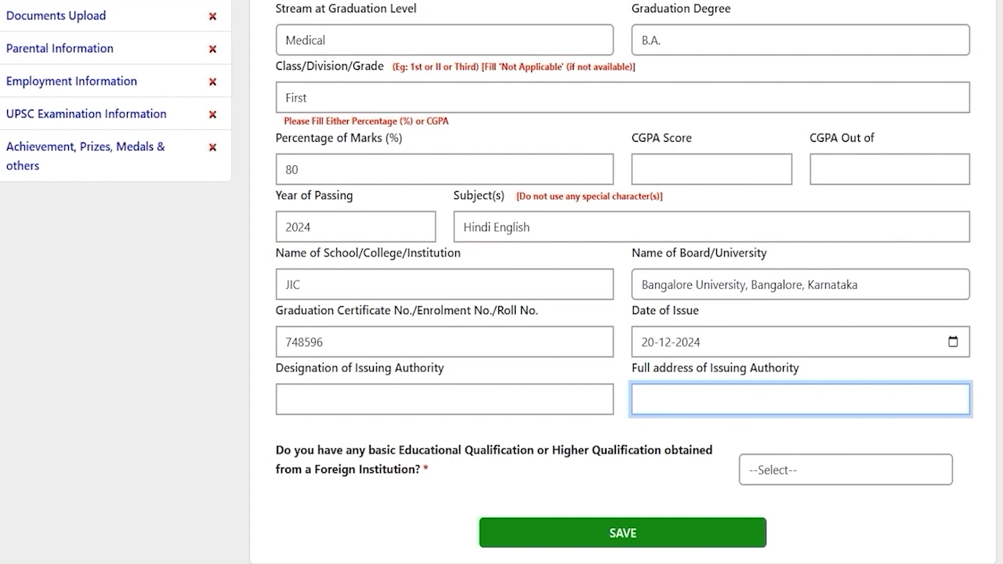
drag(324, 450, 662, 450)
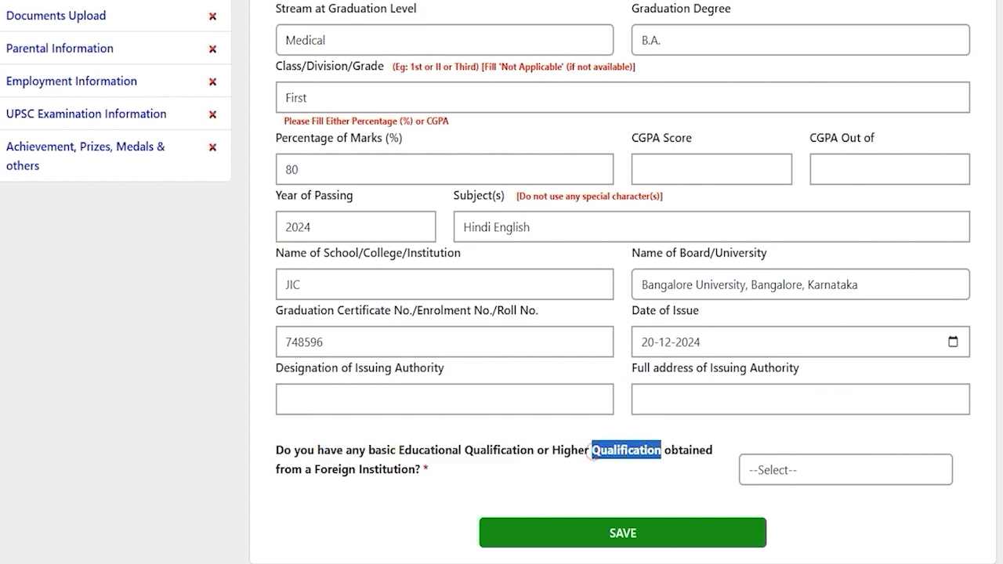
drag(342, 470, 416, 470)
click(852, 470)
click(764, 521)
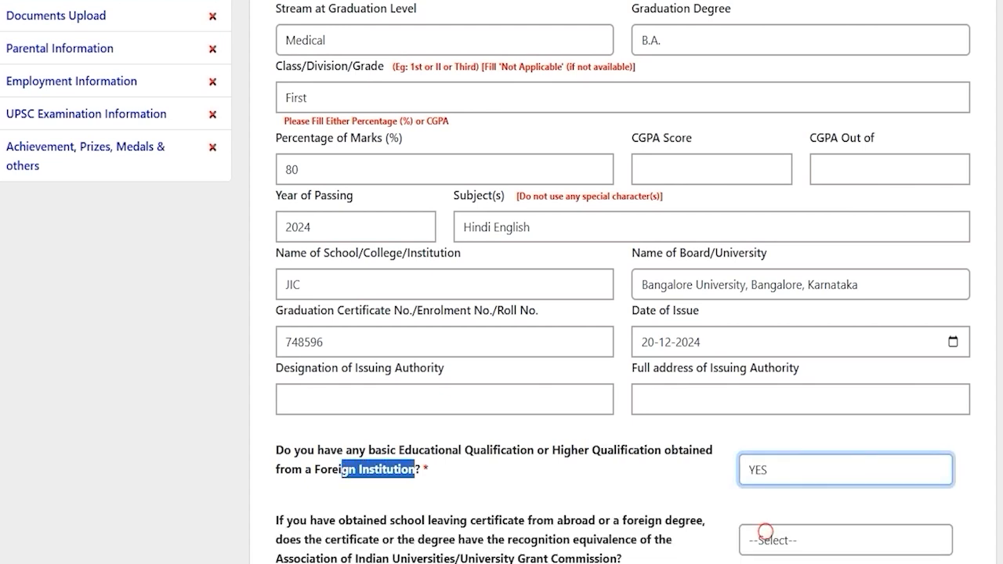
click(766, 533)
click(764, 545)
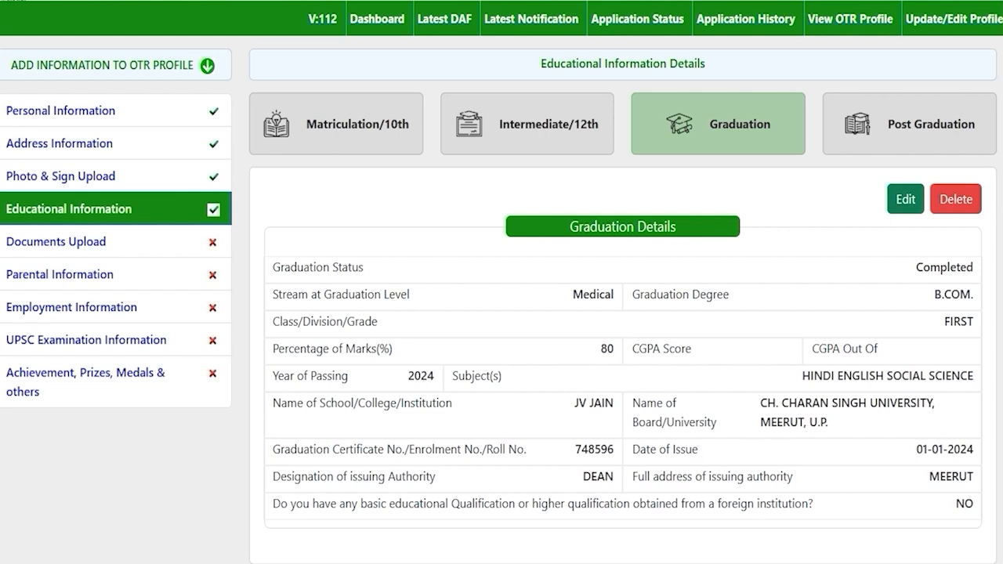
click(903, 125)
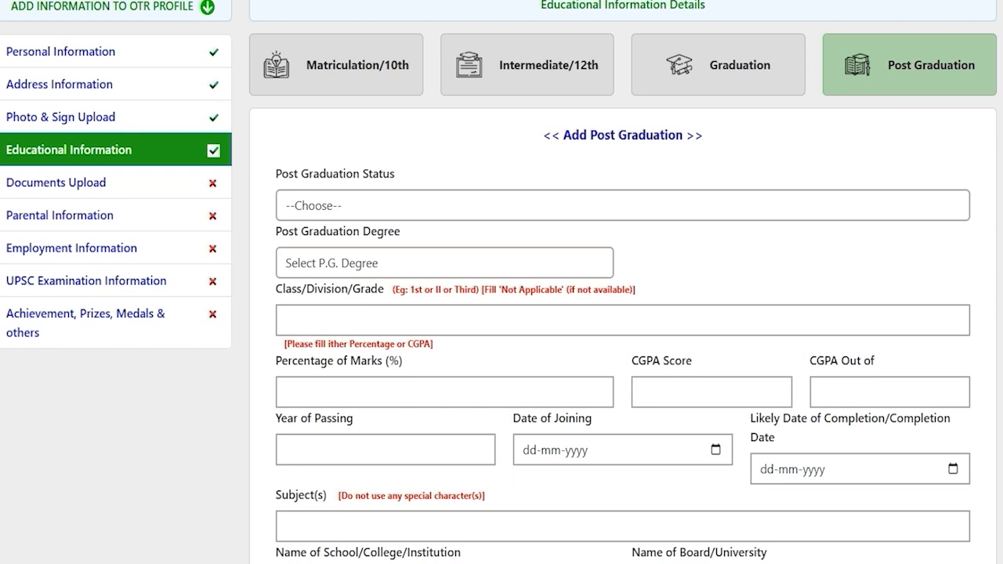
Leave the educational details and go to the Documents Upload page
scroll(623, 314, down, 2)
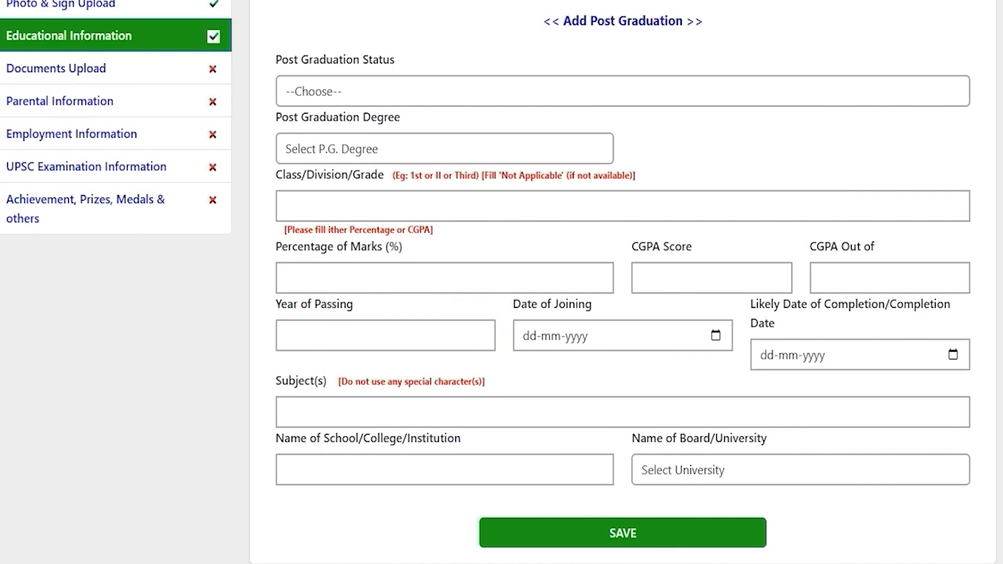
scroll(623, 314, up, 4)
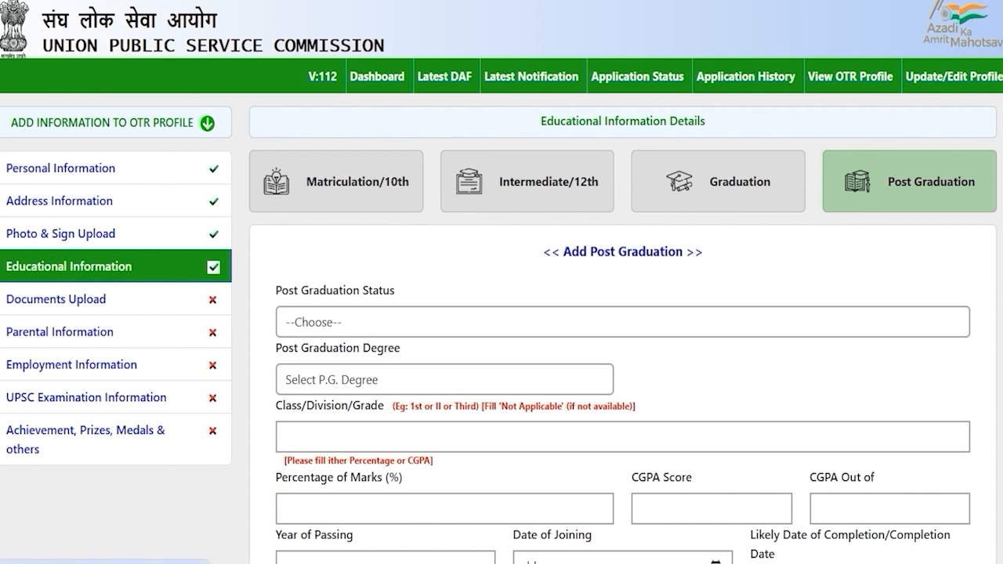
click(56, 300)
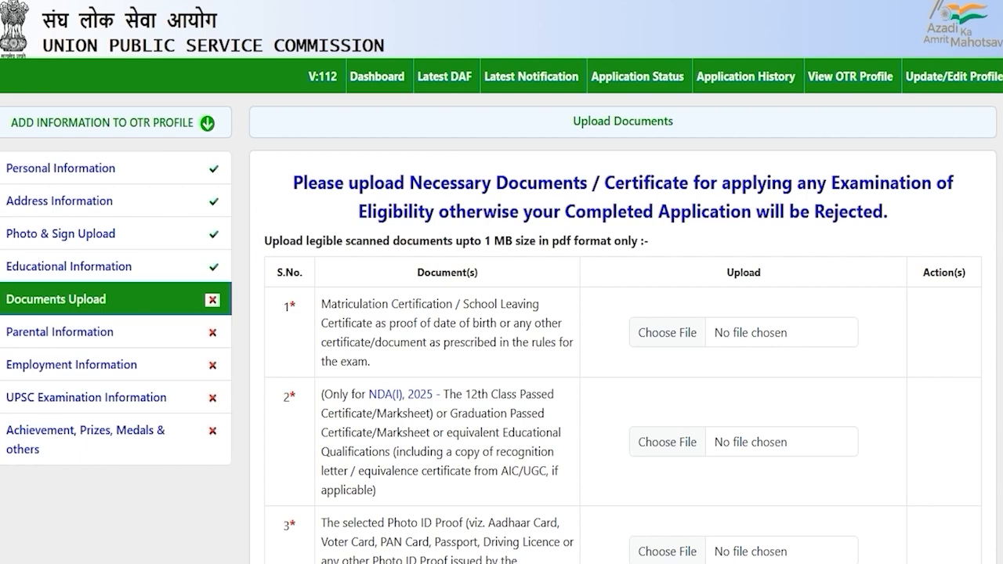
drag(362, 304, 433, 305)
scroll(432, 304, down, 2)
drag(363, 272, 441, 273)
scroll(440, 273, down, 1)
drag(362, 283, 423, 283)
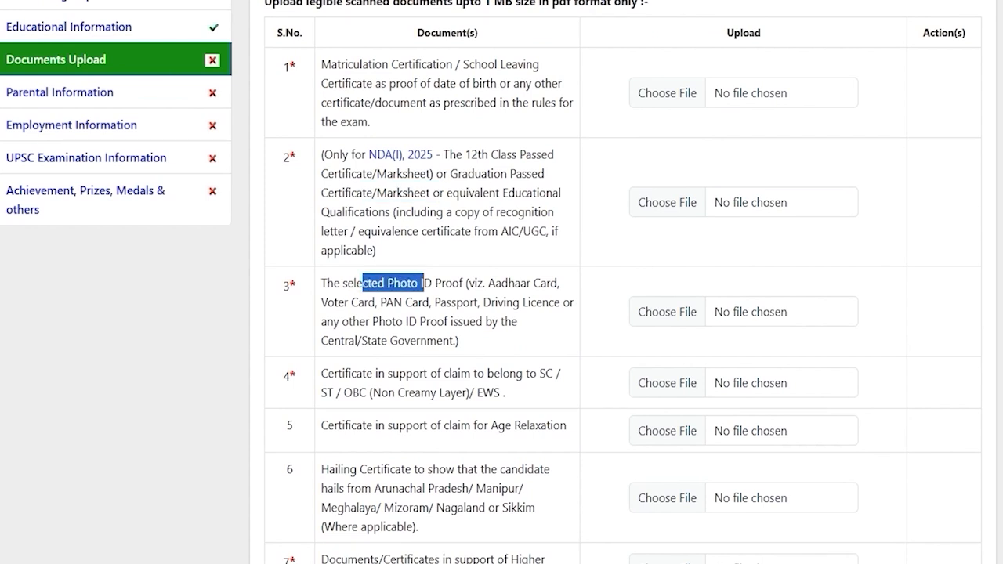
drag(357, 374, 494, 393)
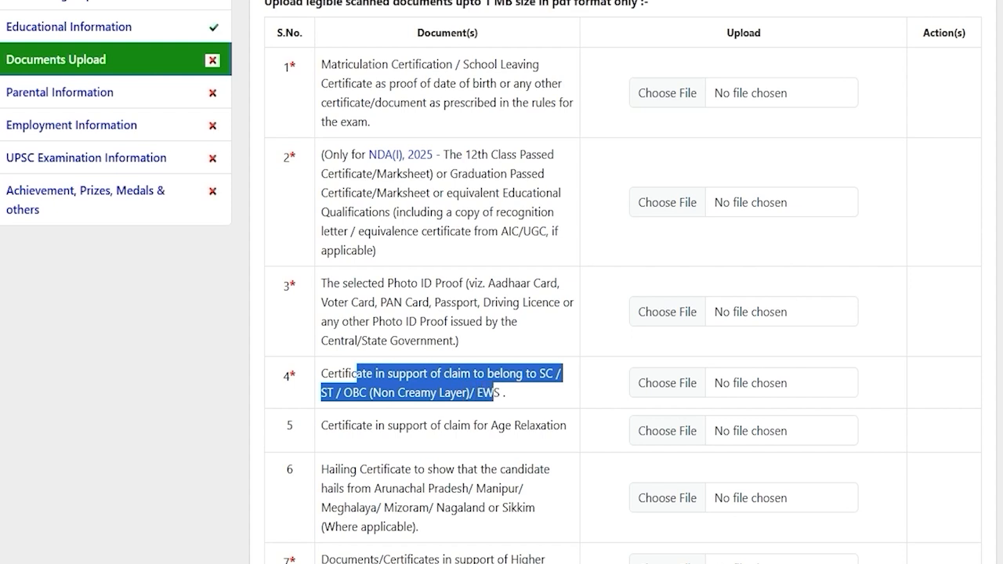
scroll(494, 393, down, 1)
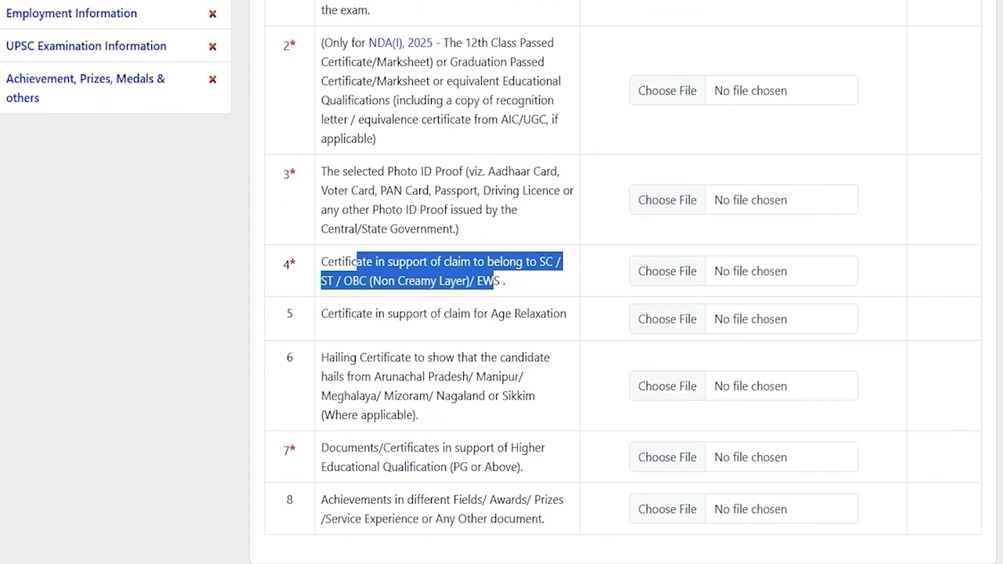
drag(341, 314, 536, 313)
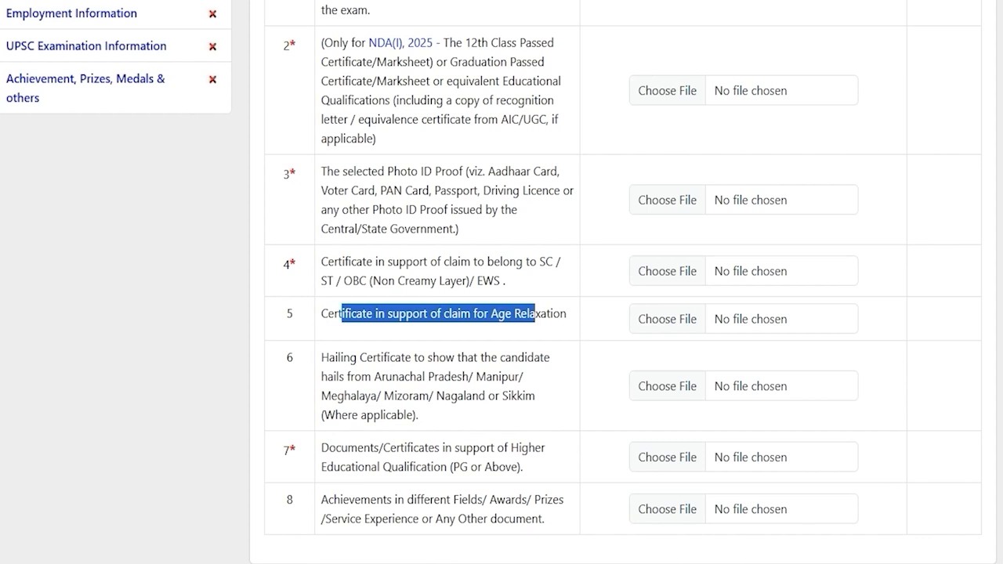
drag(339, 357, 486, 377)
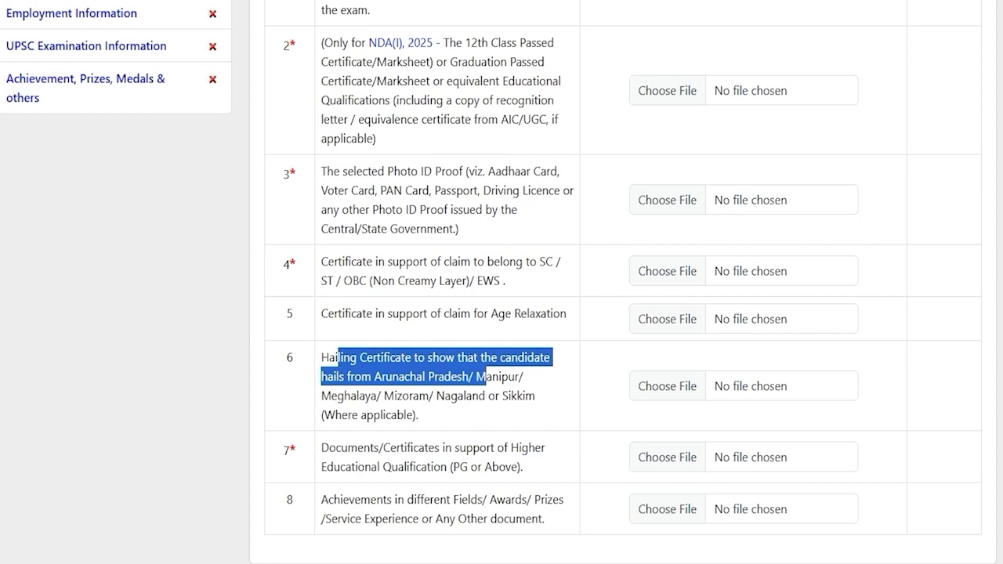
click(456, 396)
drag(347, 448, 461, 465)
click(464, 462)
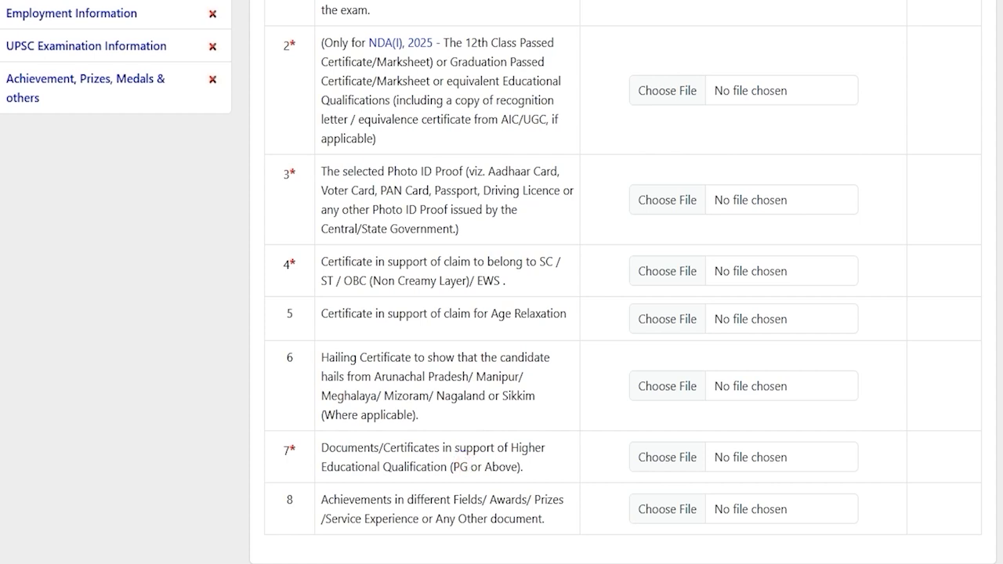
drag(342, 448, 441, 468)
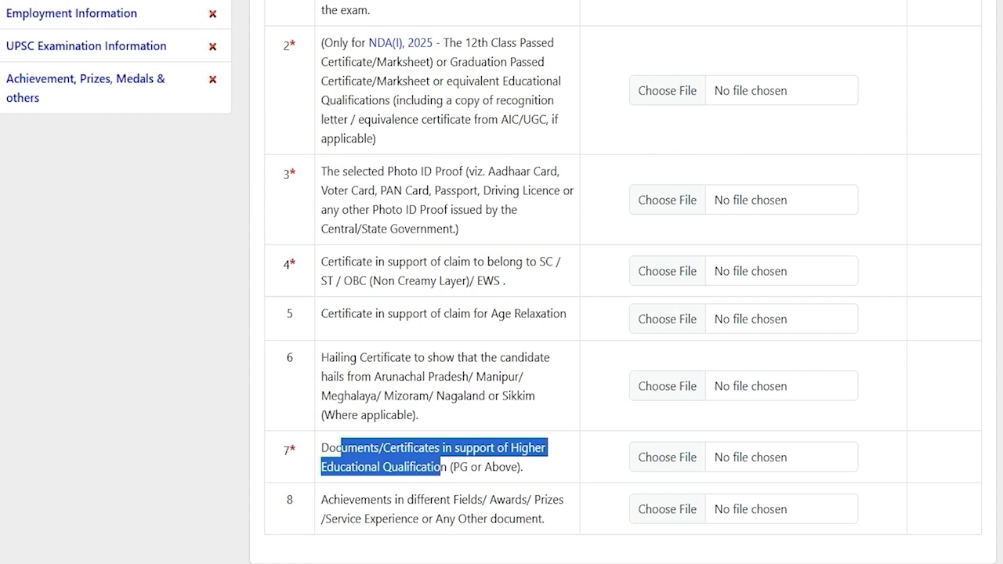
drag(360, 499, 515, 519)
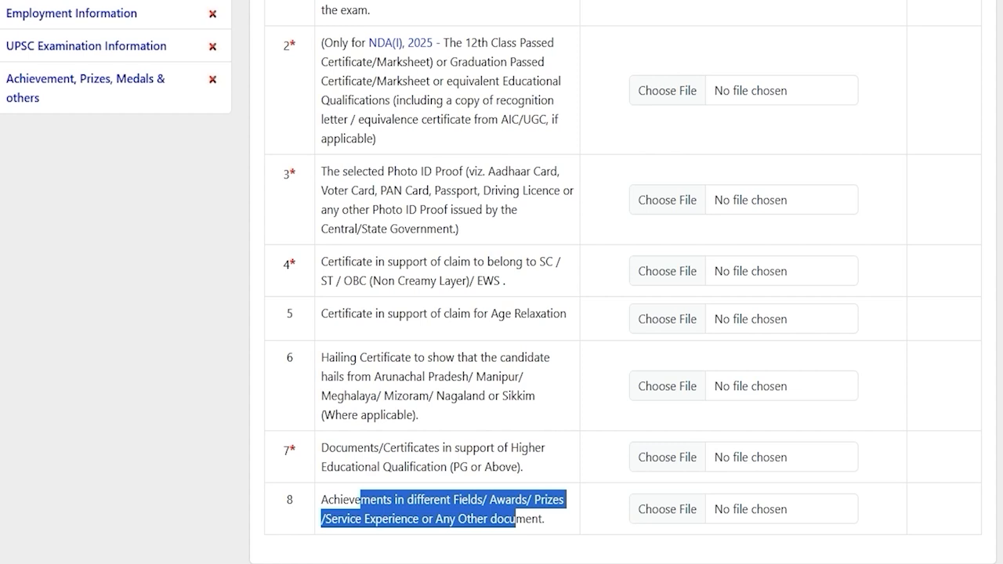
click(292, 449)
scroll(292, 449, up, 2)
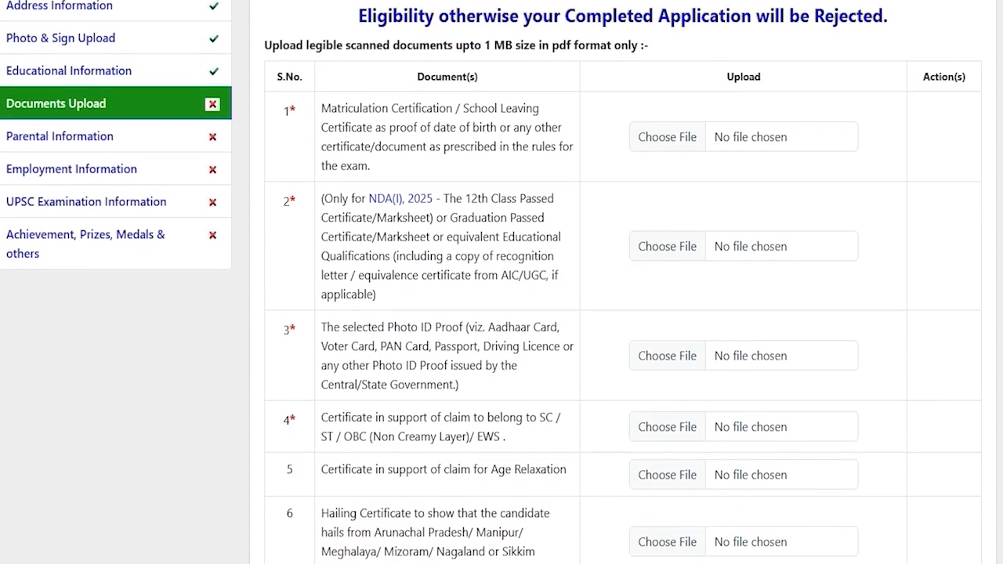
scroll(502, 282, up, 1)
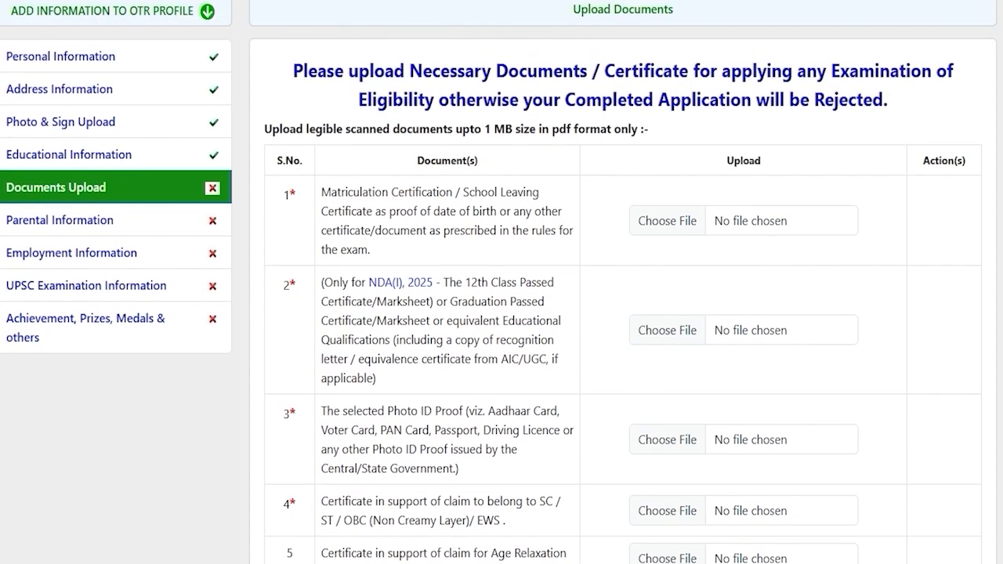
double_click(561, 130)
drag(483, 130, 513, 129)
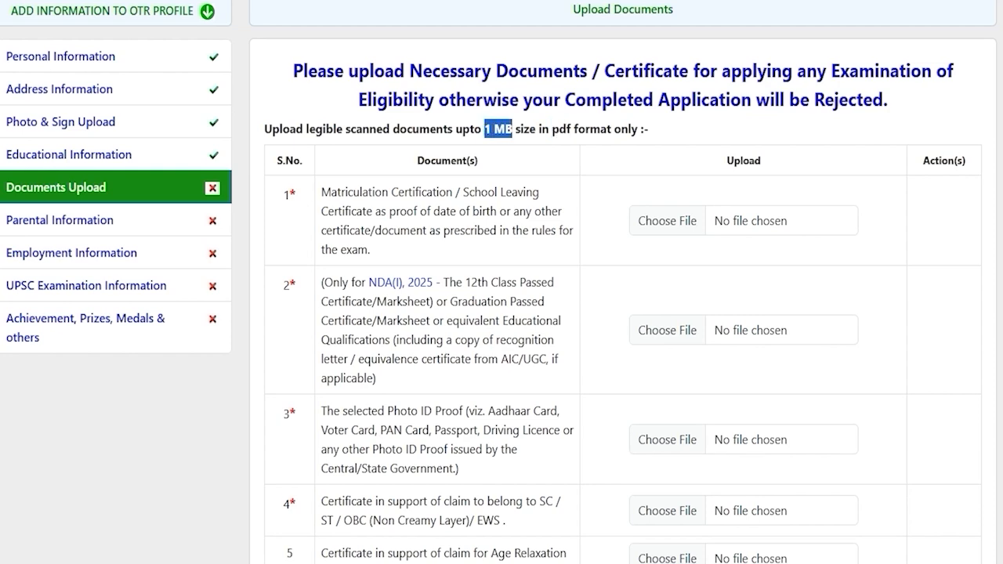
Upload CLASSXCERTIFICATE.pdf as the Matriculation certificate
click(668, 221)
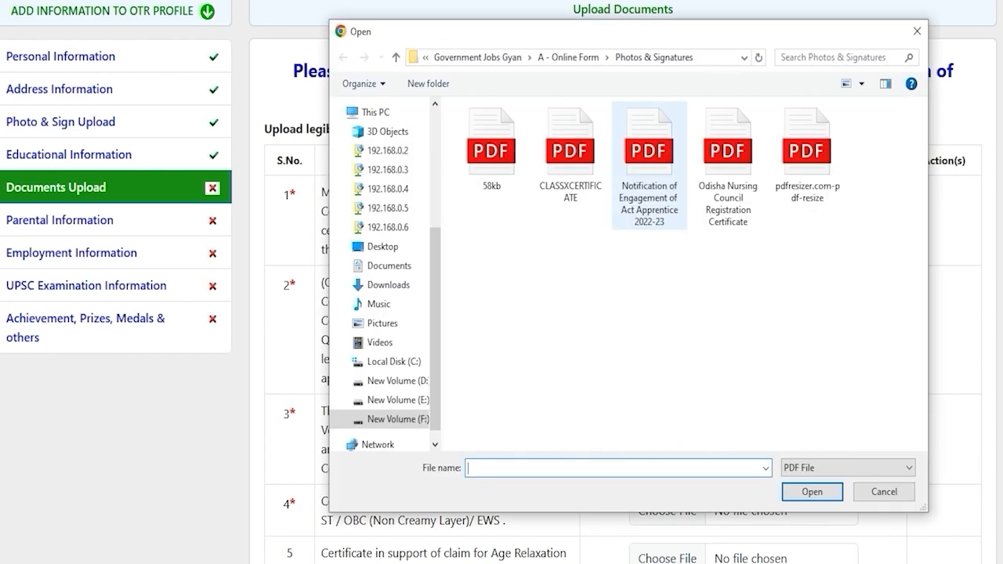
double_click(568, 157)
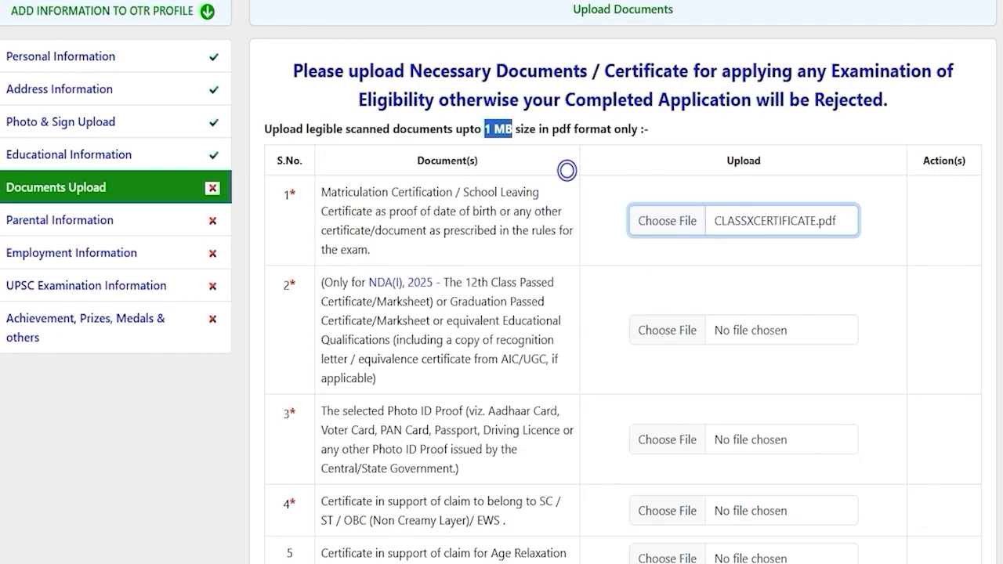
key(Return)
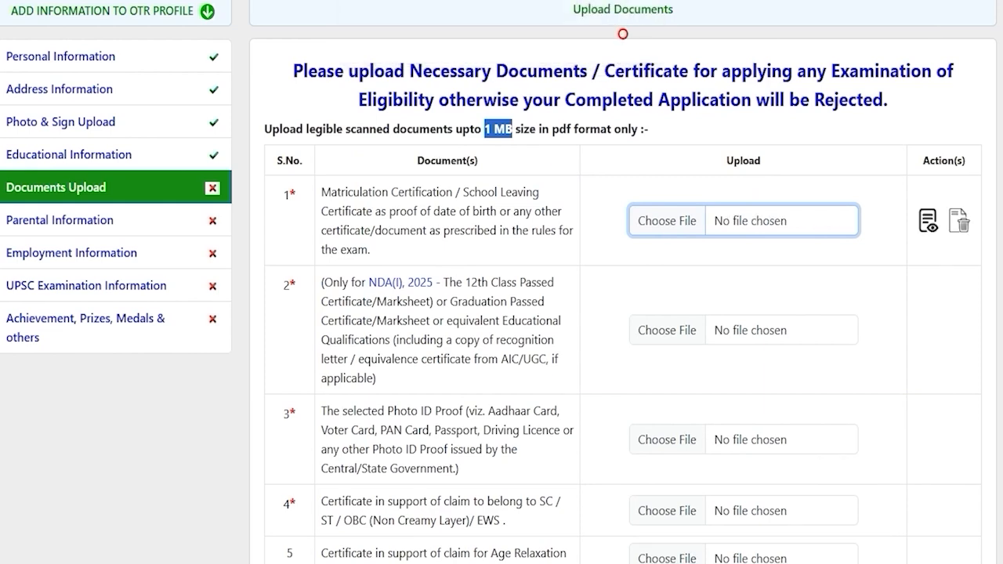
scroll(501, 314, down, 3)
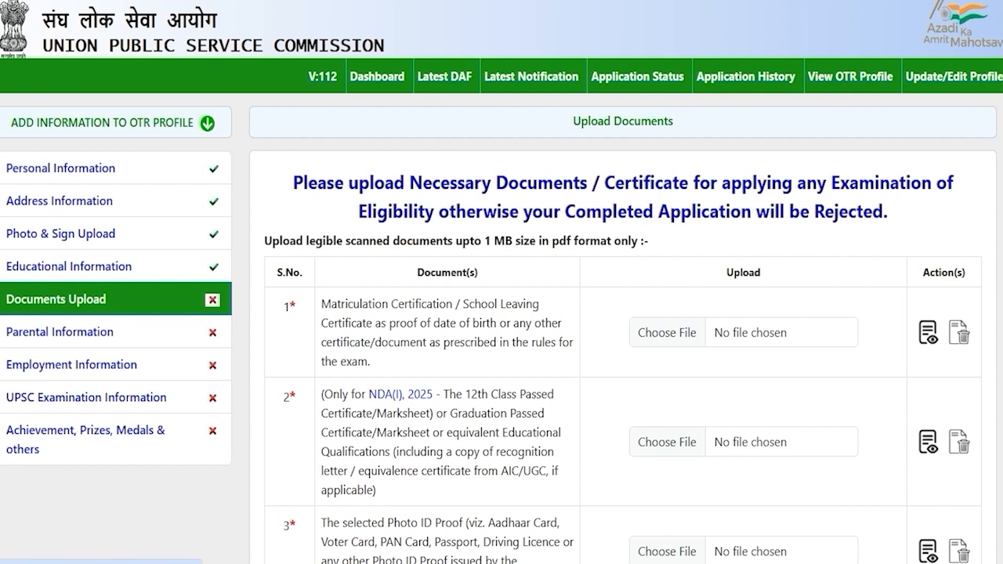
In Parental Information, set the father's nationality to INDIAN and profession to Engineering
click(43, 330)
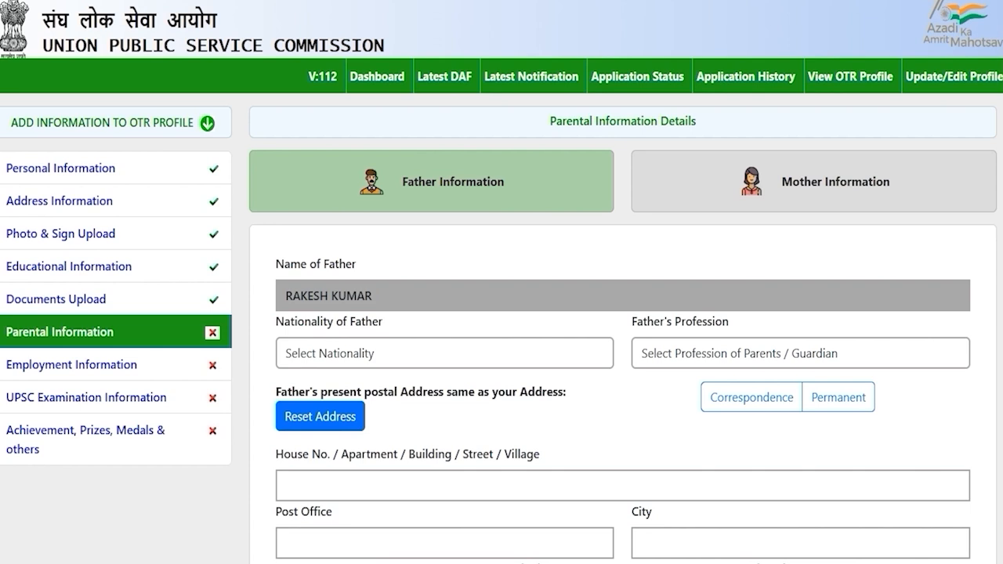
scroll(501, 314, down, 2)
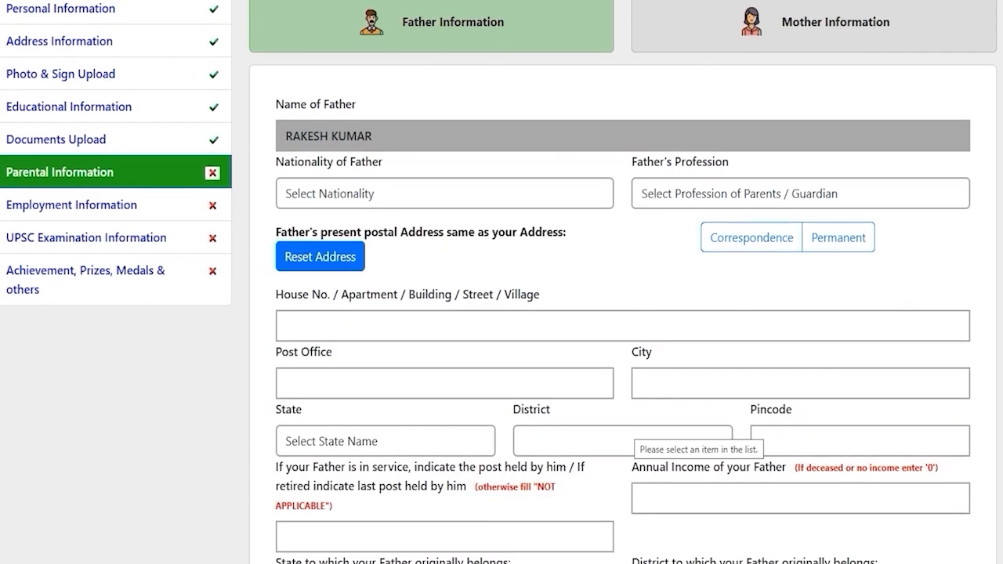
scroll(502, 313, down, 2)
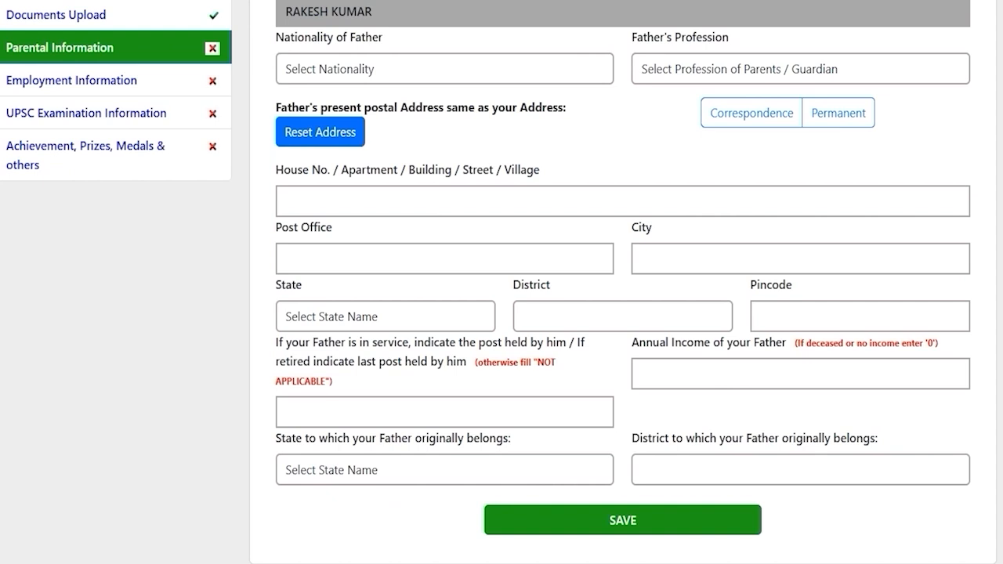
scroll(502, 313, up, 4)
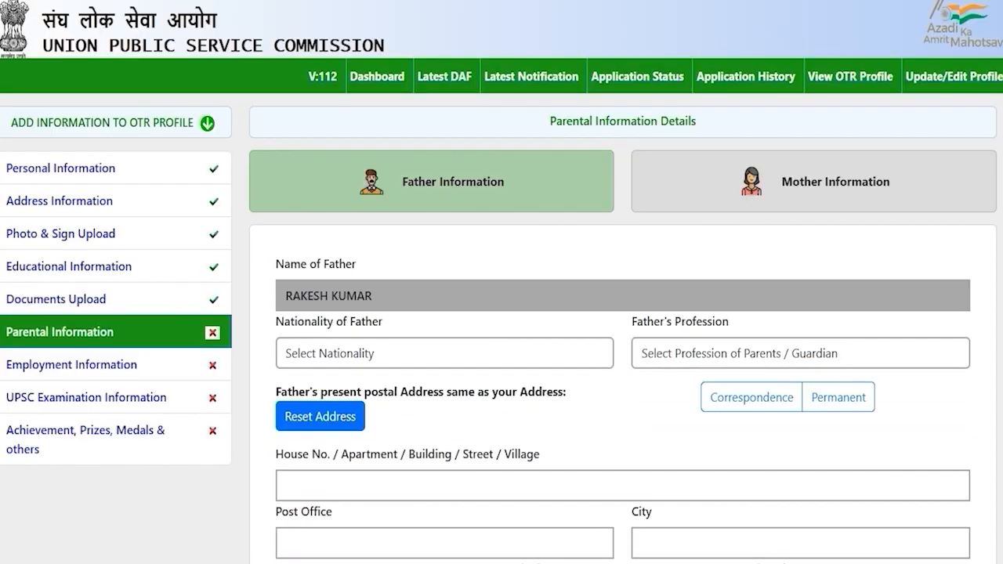
click(438, 355)
click(320, 392)
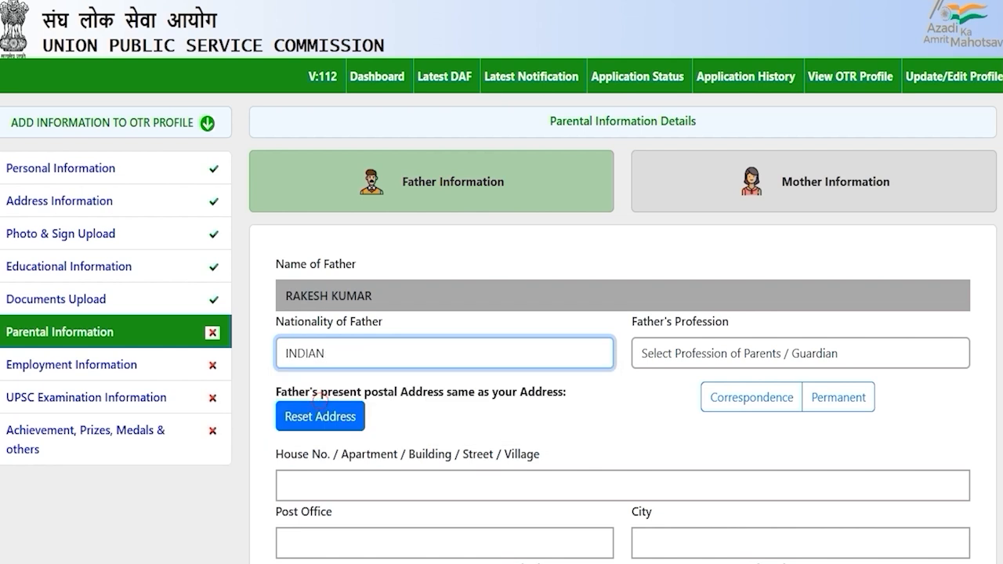
click(740, 353)
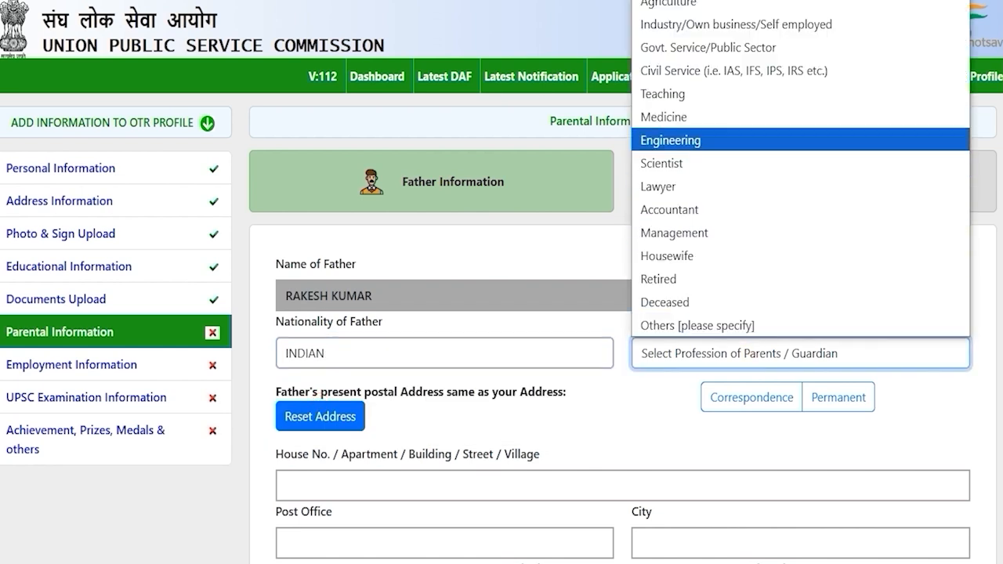
click(689, 140)
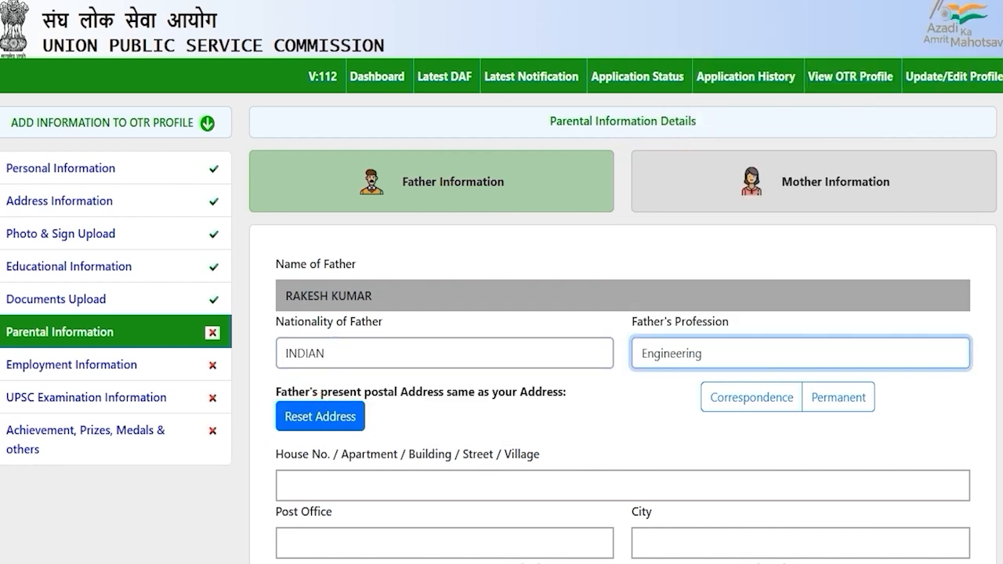
Copy the correspondence address into the father's address
scroll(502, 313, down, 2)
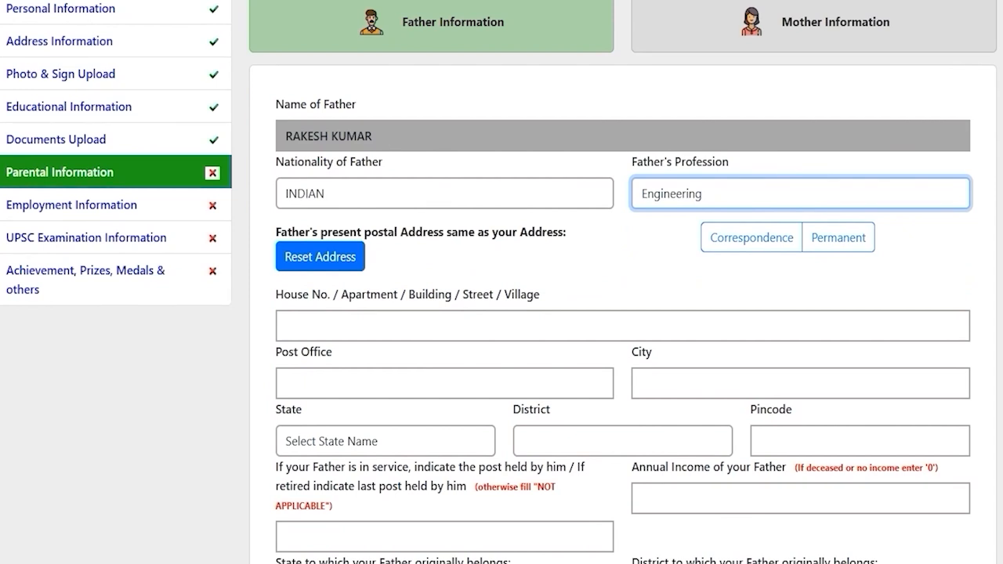
drag(415, 232, 516, 232)
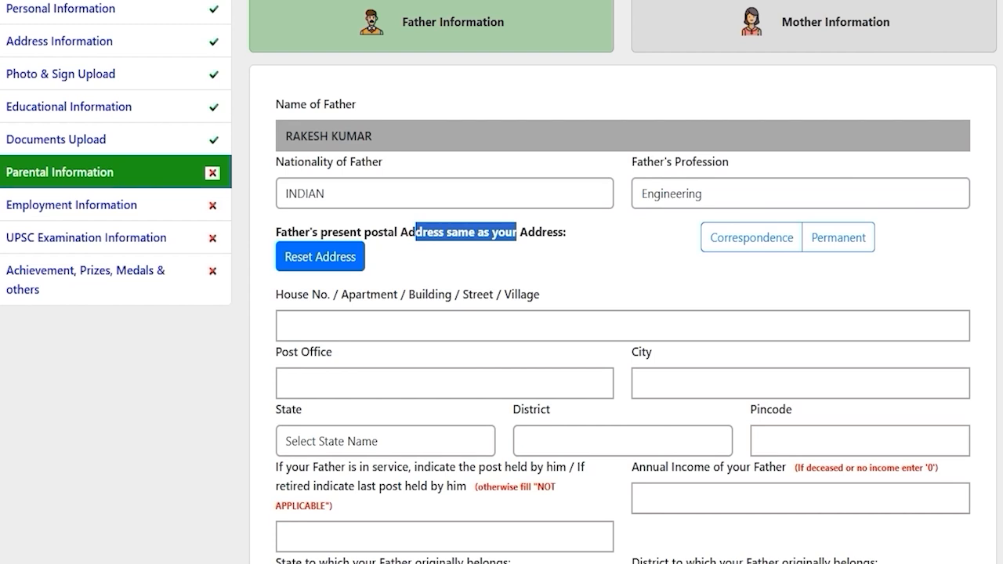
click(754, 238)
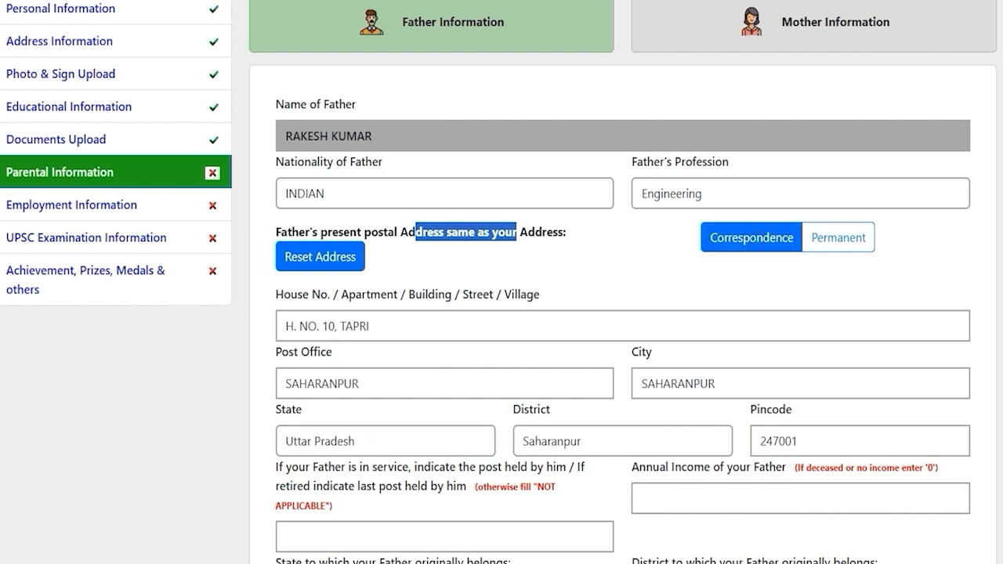
click(593, 413)
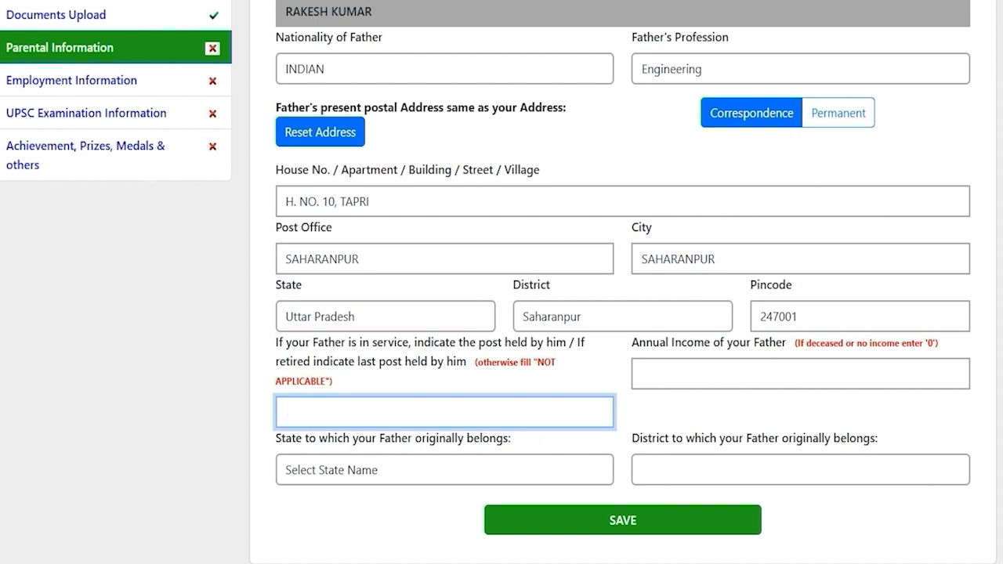
click(393, 414)
click(723, 370)
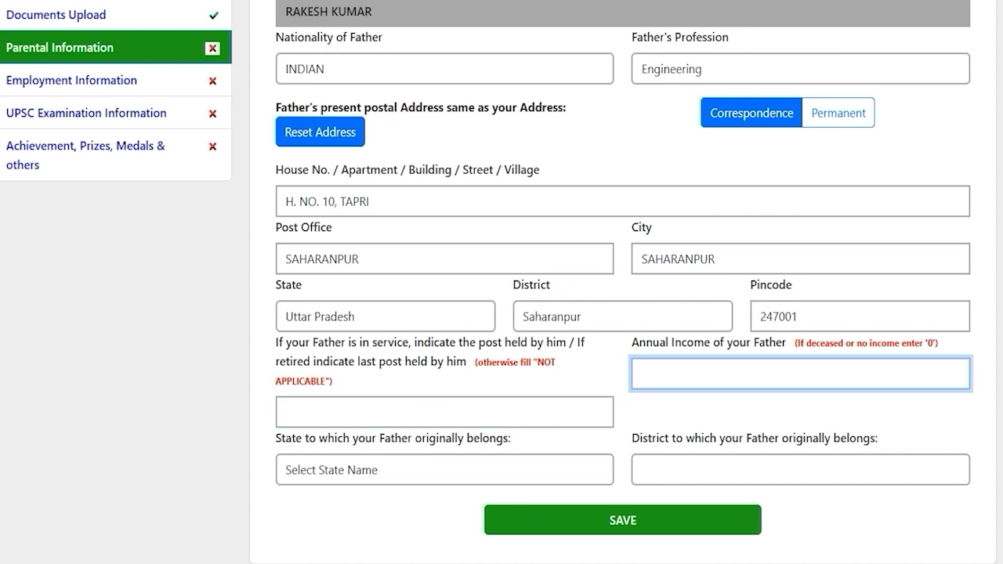
Set the father's origin to Uttar Pradesh state and Saharanpur district
click(406, 469)
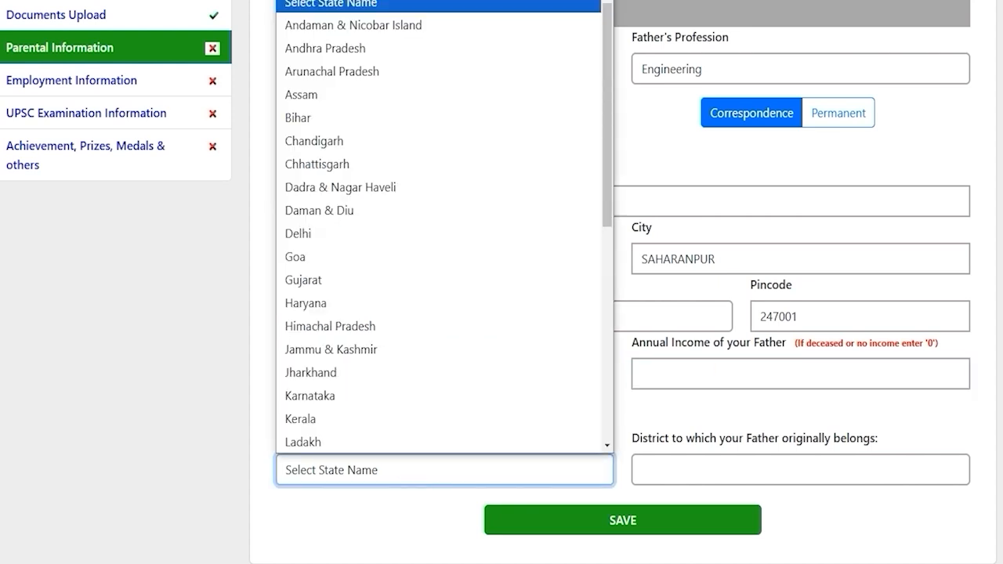
key(u)
key(Return)
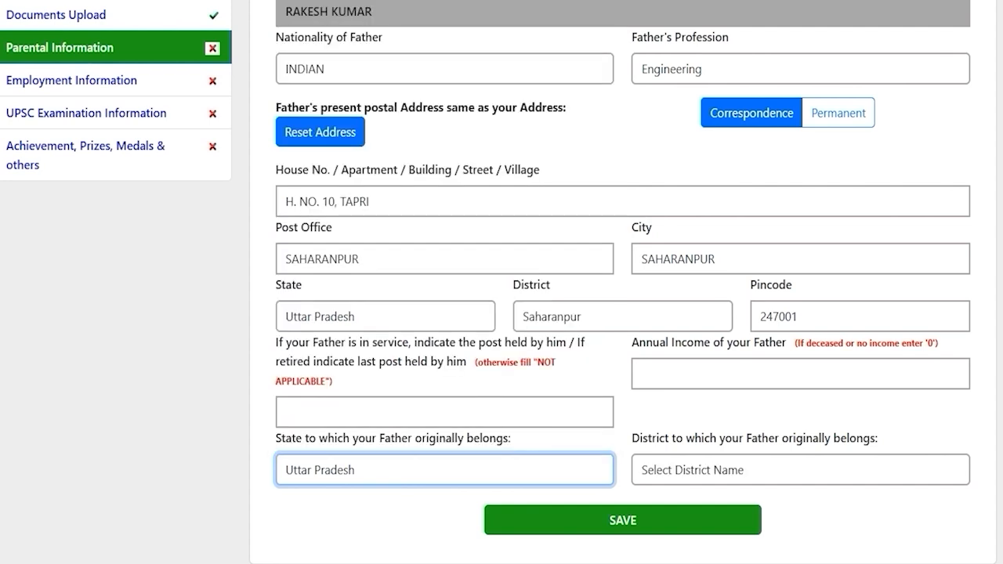
click(688, 470)
key(s)
key(Return)
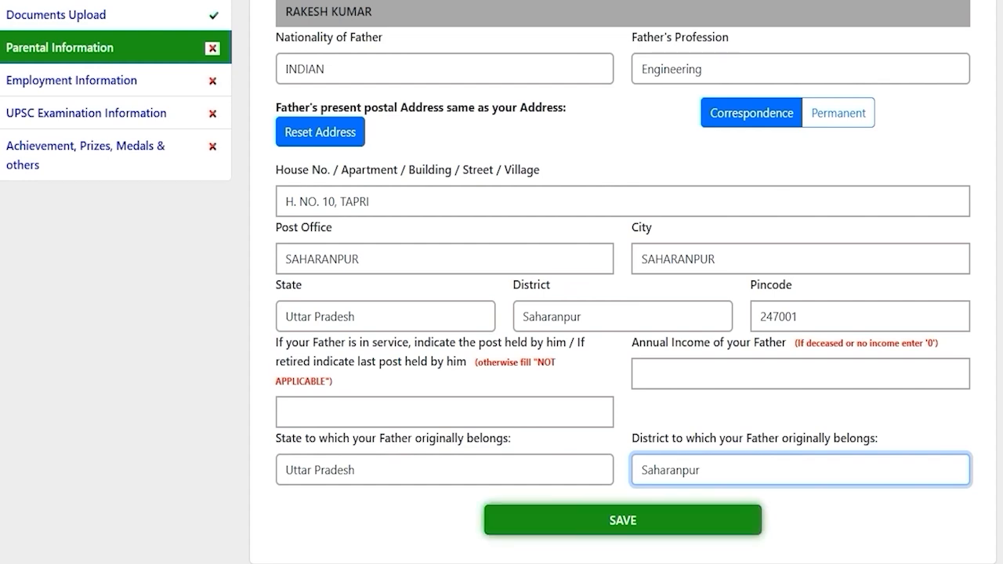
scroll(502, 282, up, 4)
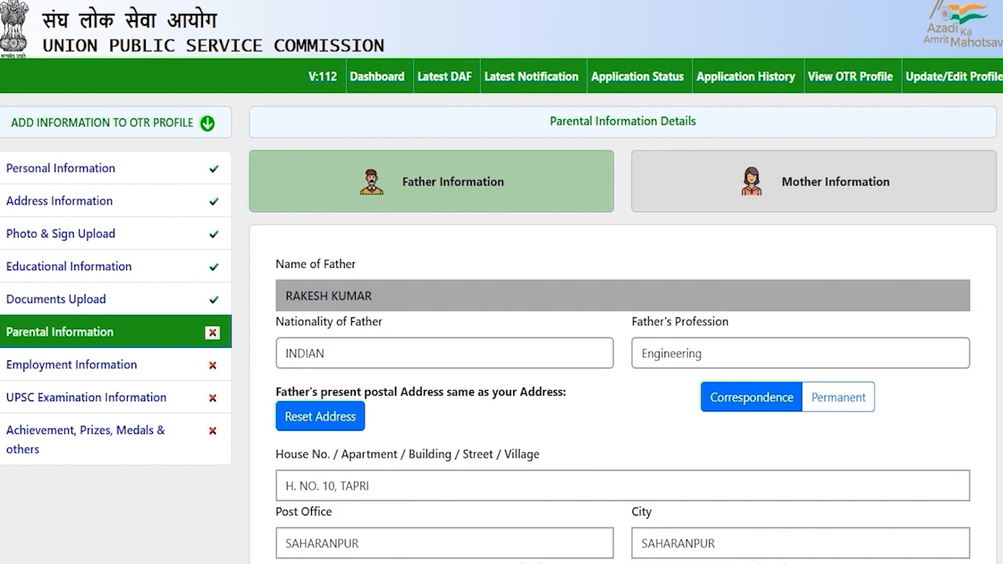
Set the mother's nationality to INDIAN and profession to Housewife
click(835, 181)
click(615, 413)
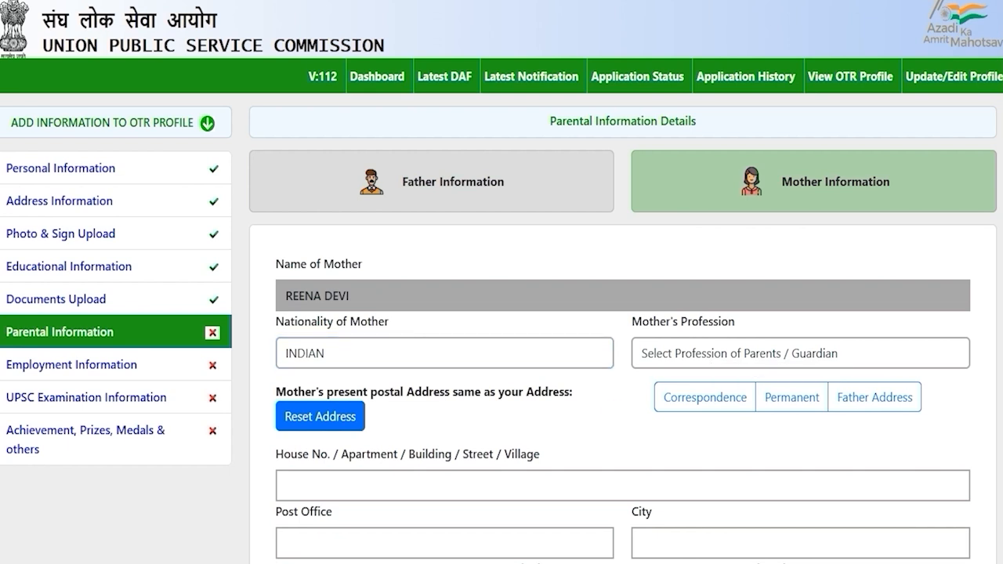
click(556, 350)
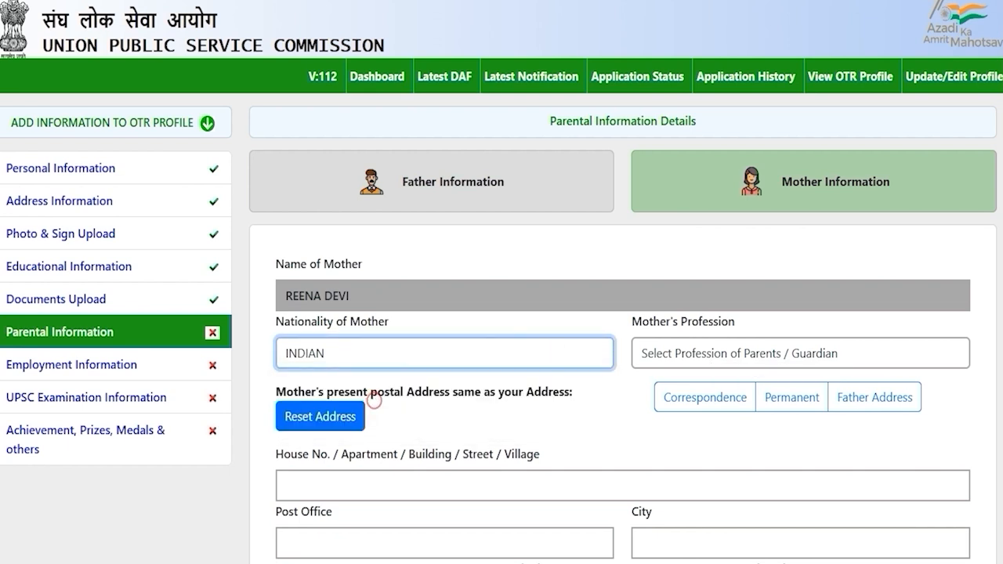
click(688, 353)
click(683, 254)
Copy the father's address into the mother's address and enter annual income 0
scroll(683, 254, down, 3)
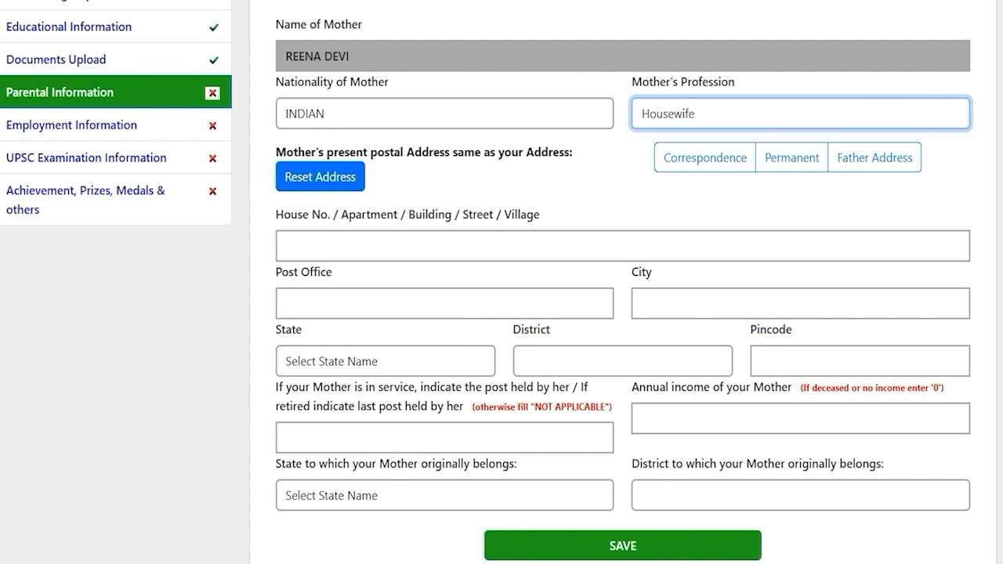
click(855, 157)
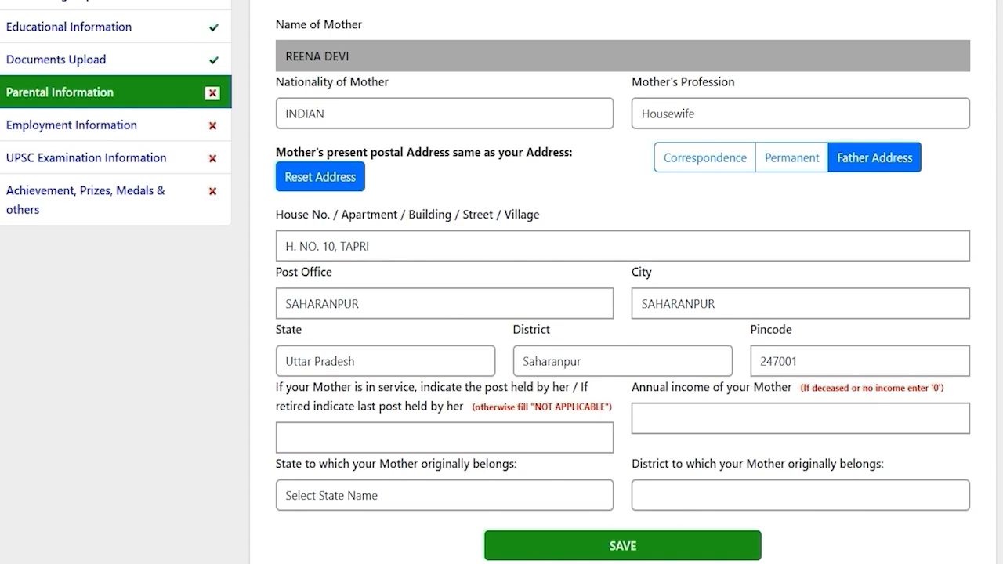
scroll(486, 281, down, 1)
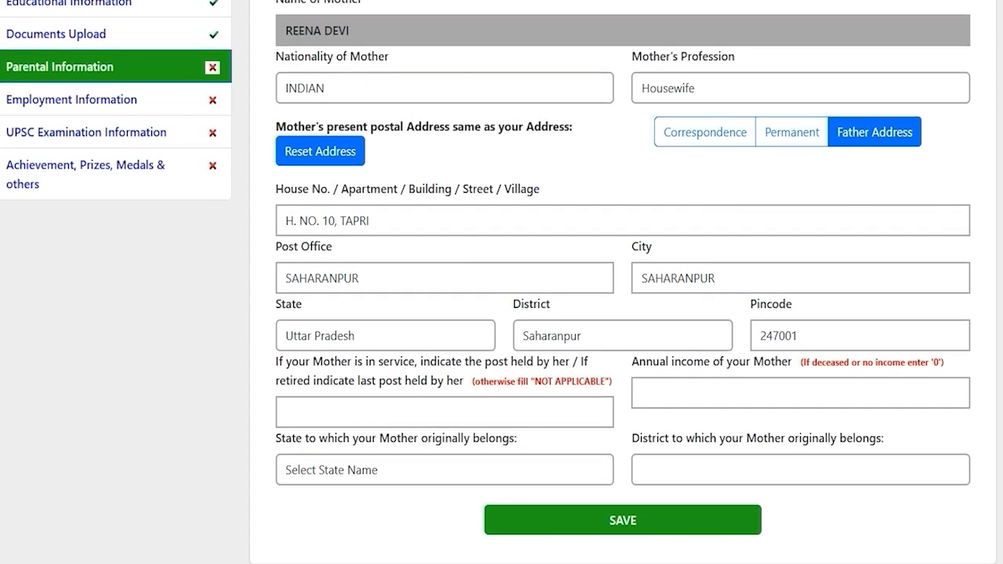
drag(476, 362, 373, 379)
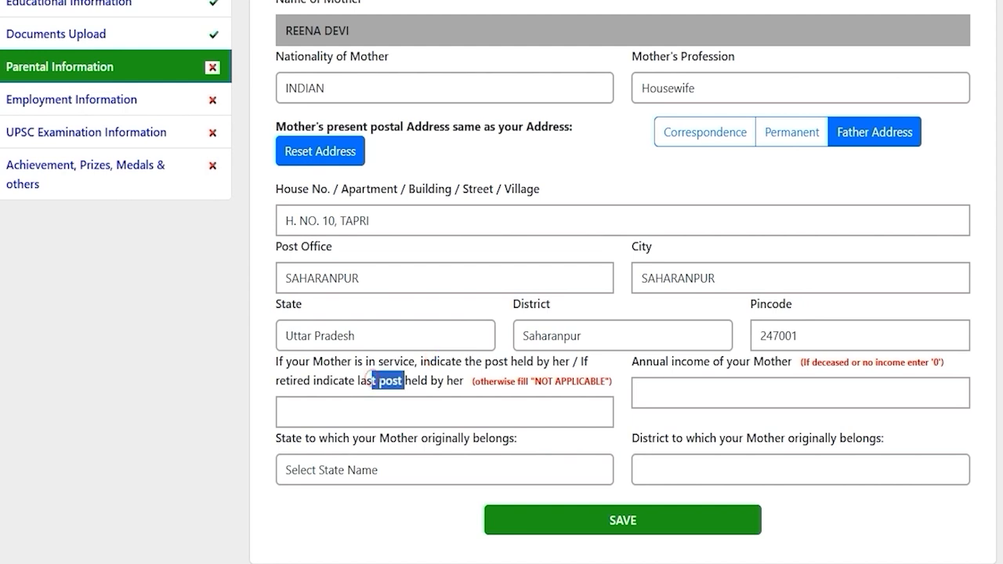
click(394, 406)
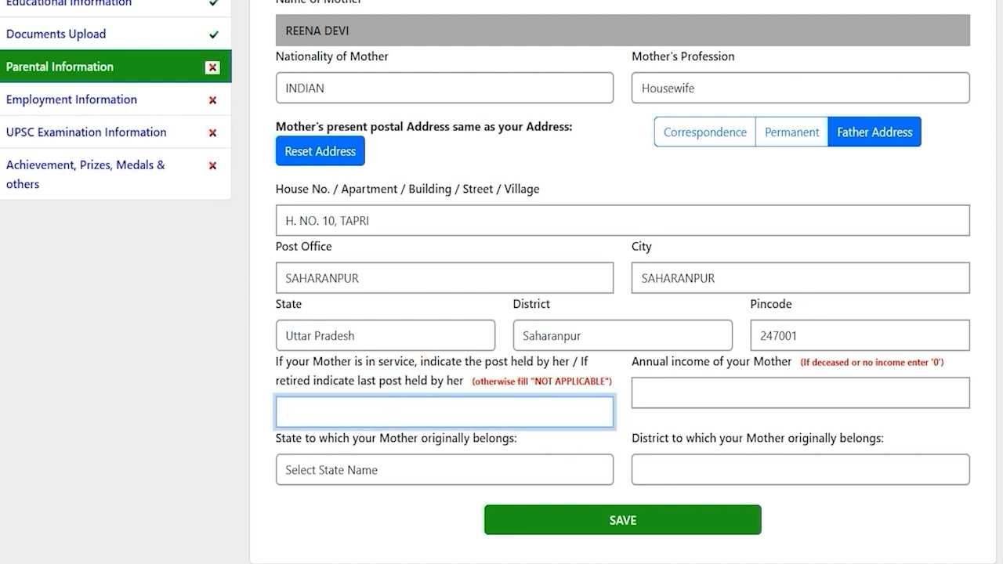
drag(724, 362, 678, 362)
click(705, 394)
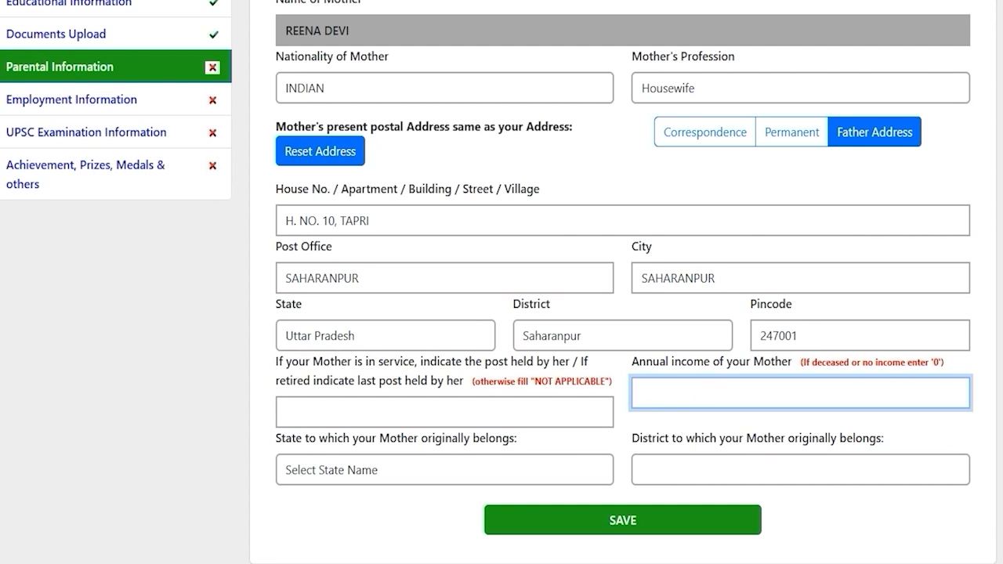
text(0)
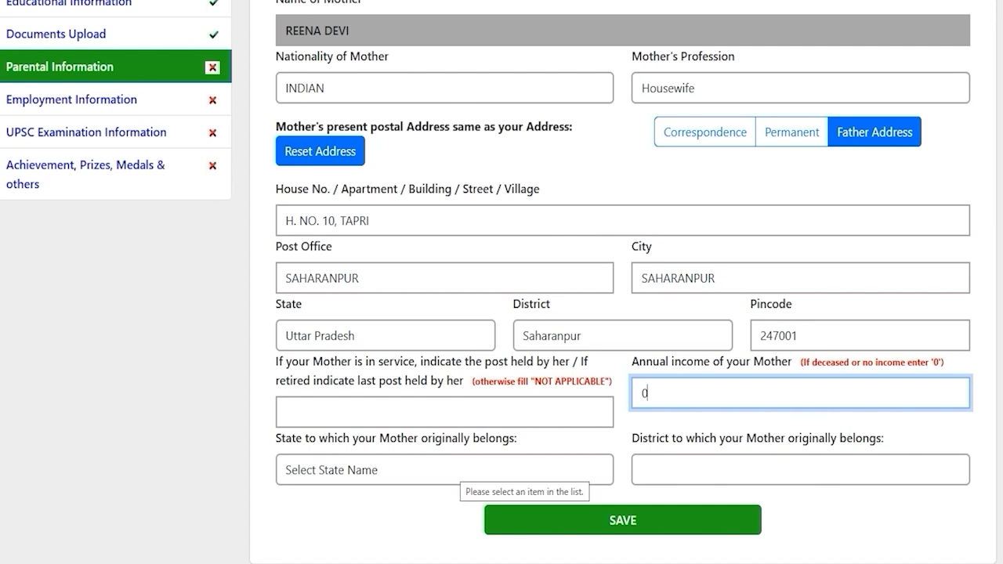
Set the mother's origin to Uttar Pradesh, Saharanpur and save the parental details
click(452, 470)
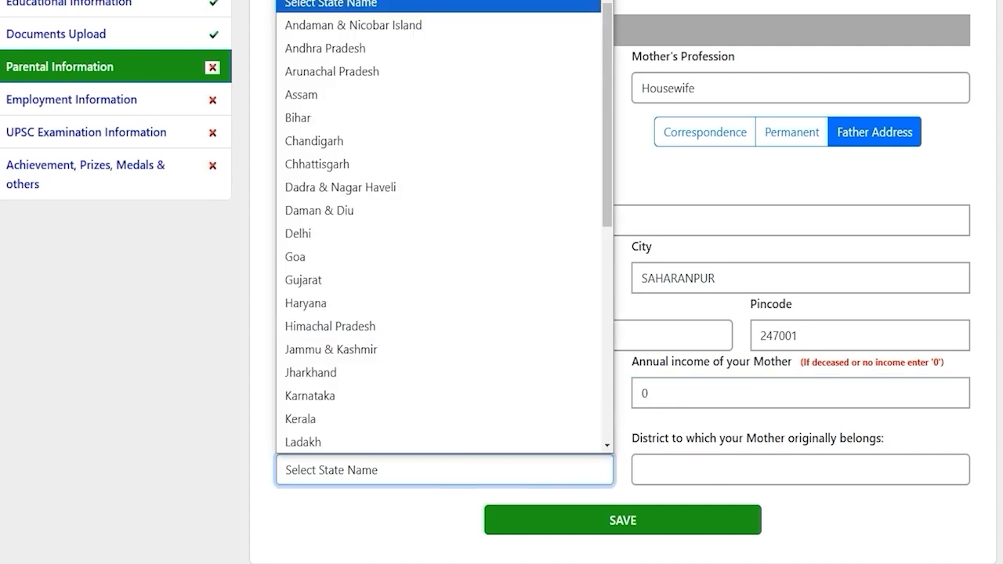
key(u)
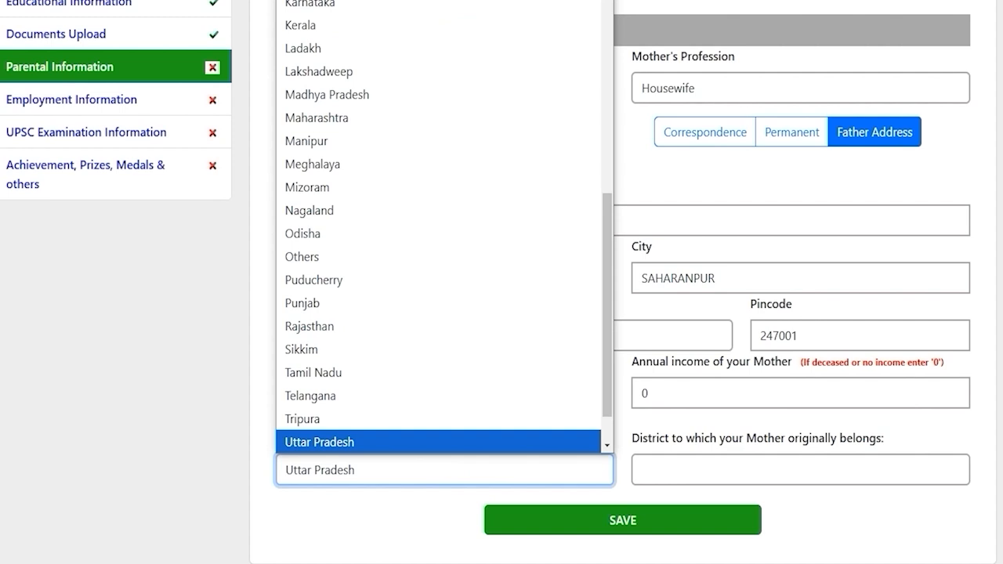
click(459, 442)
click(677, 470)
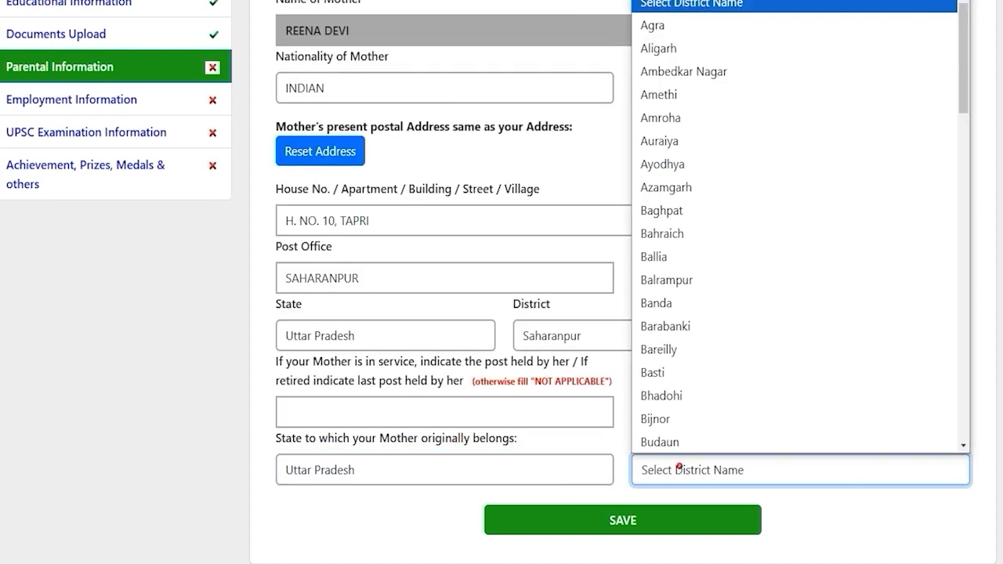
key(s)
key(Return)
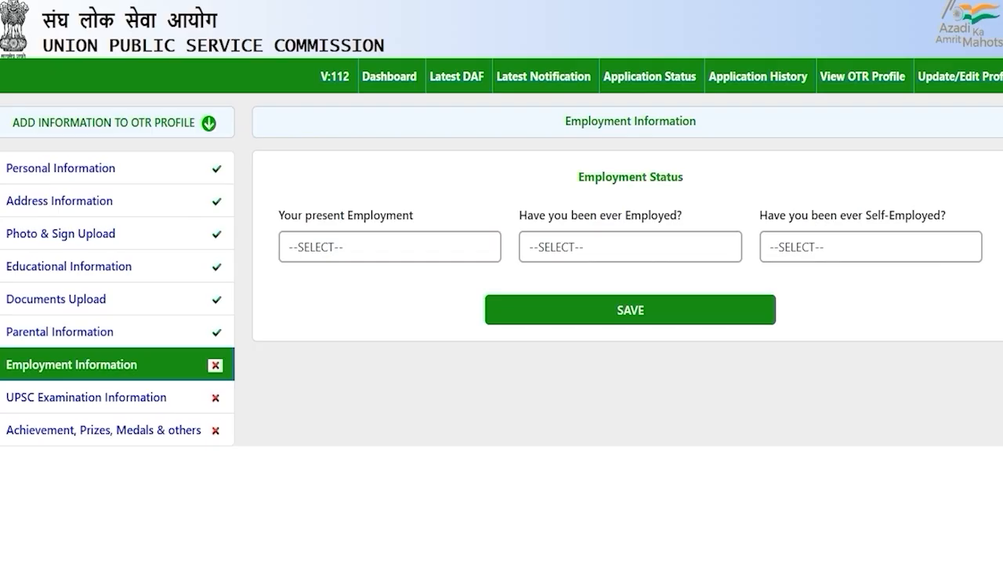
click(321, 384)
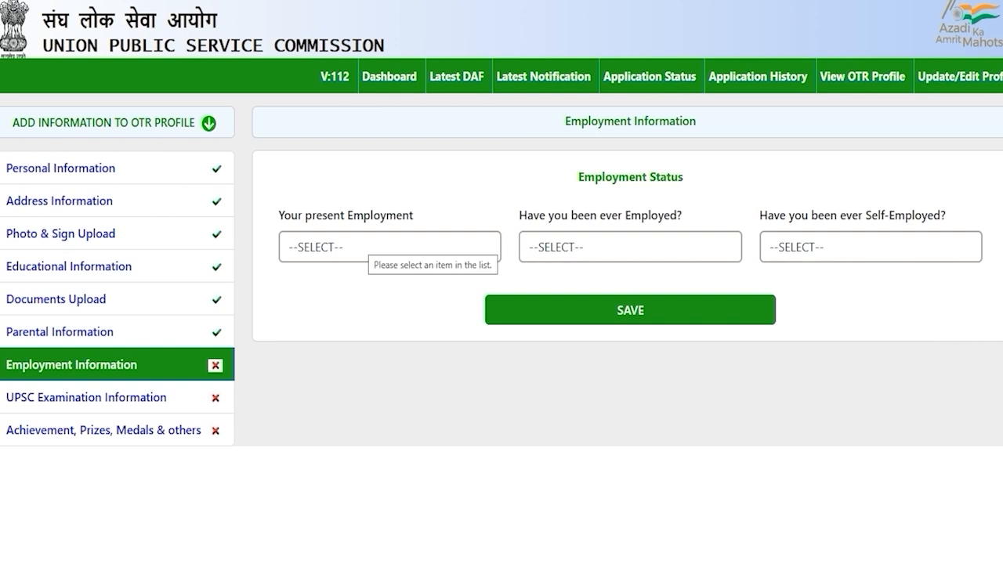
click(360, 245)
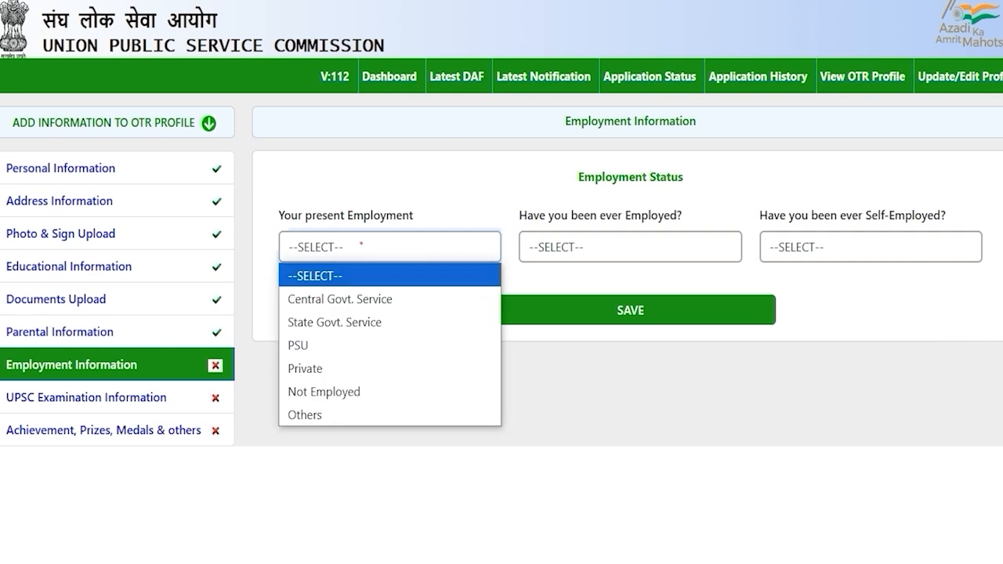
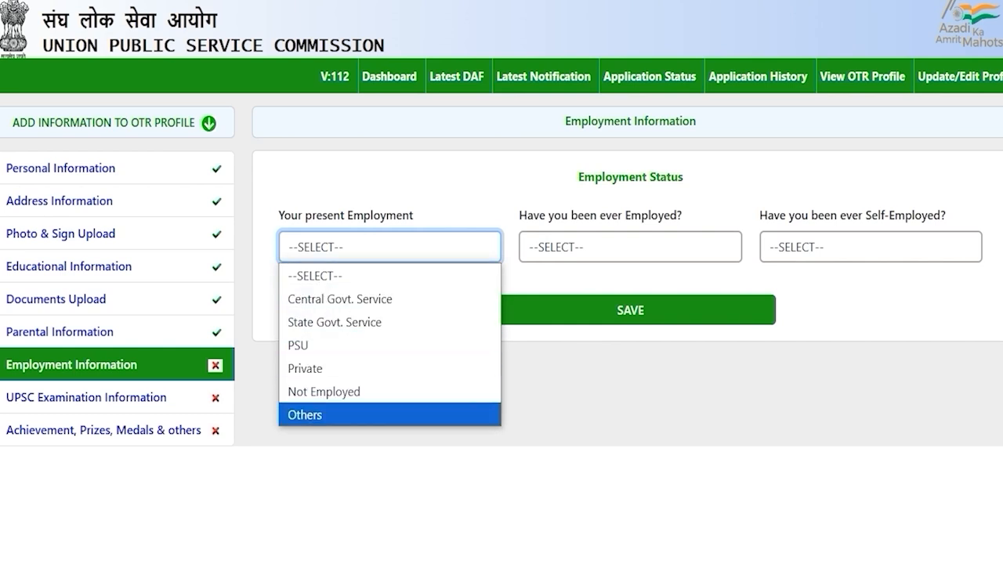
Record present employment as Not Employed, with NO to ever employed and ever self-employed, and save
click(313, 366)
click(582, 241)
click(378, 247)
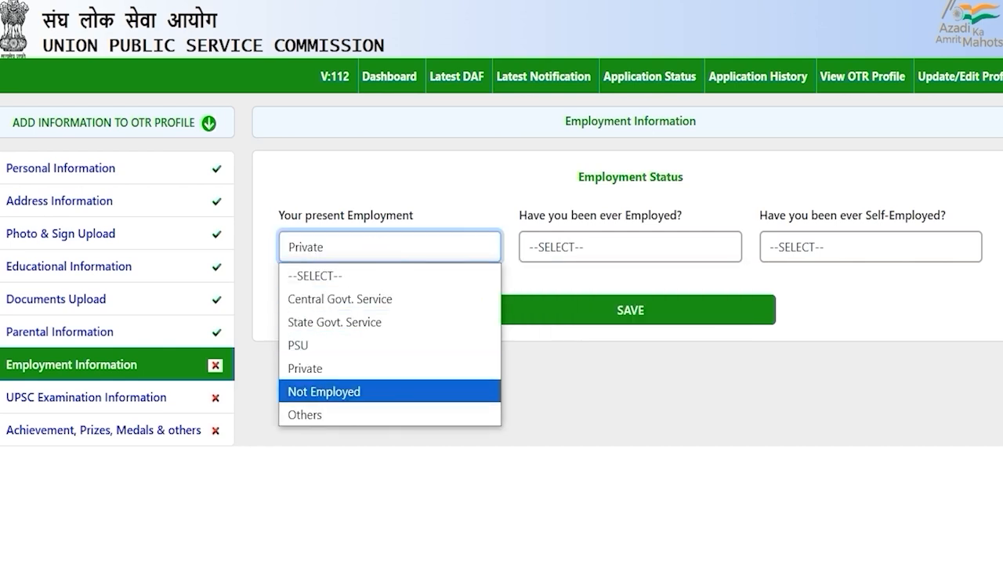
click(350, 392)
click(631, 310)
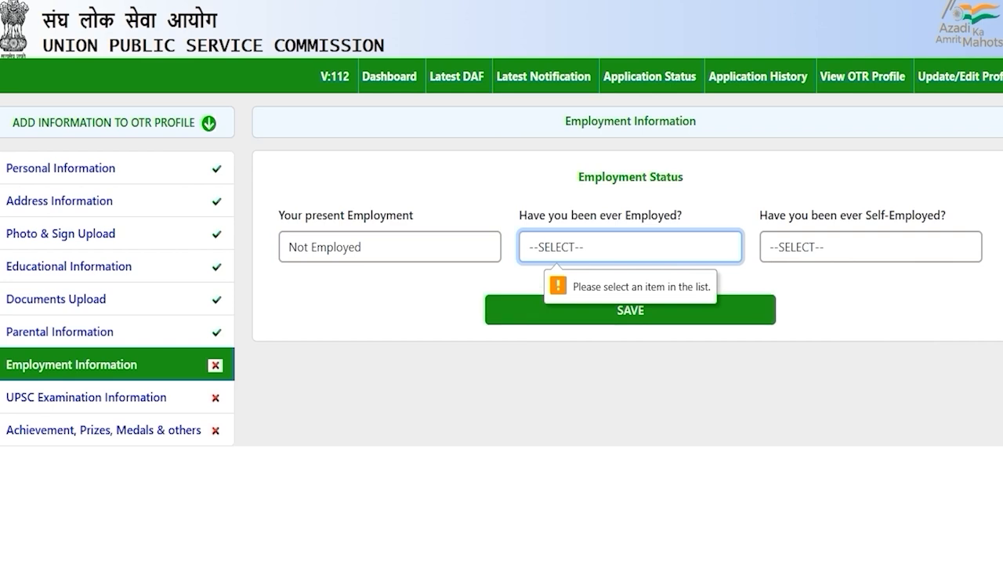
click(577, 248)
click(553, 321)
click(821, 246)
click(787, 321)
click(634, 311)
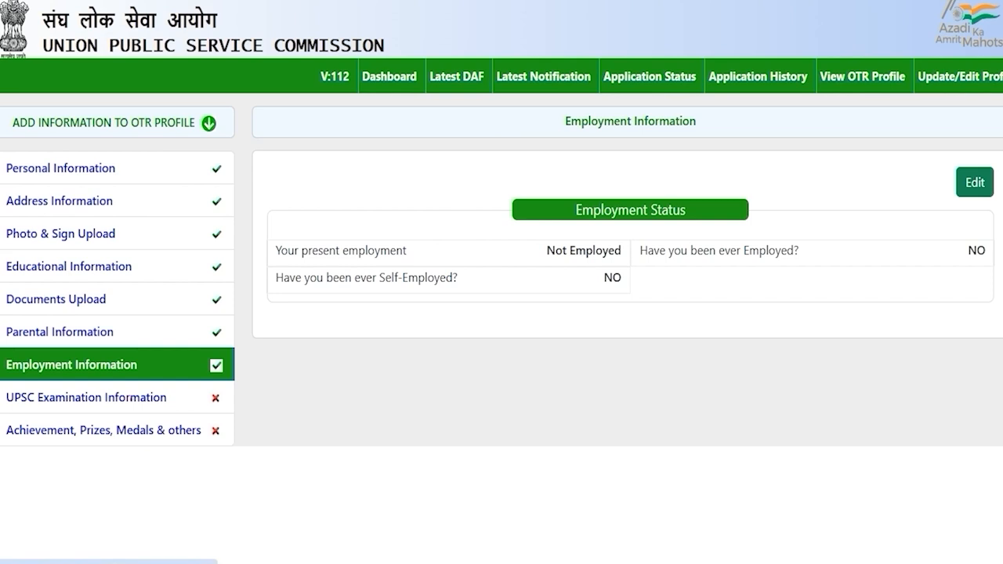
click(131, 399)
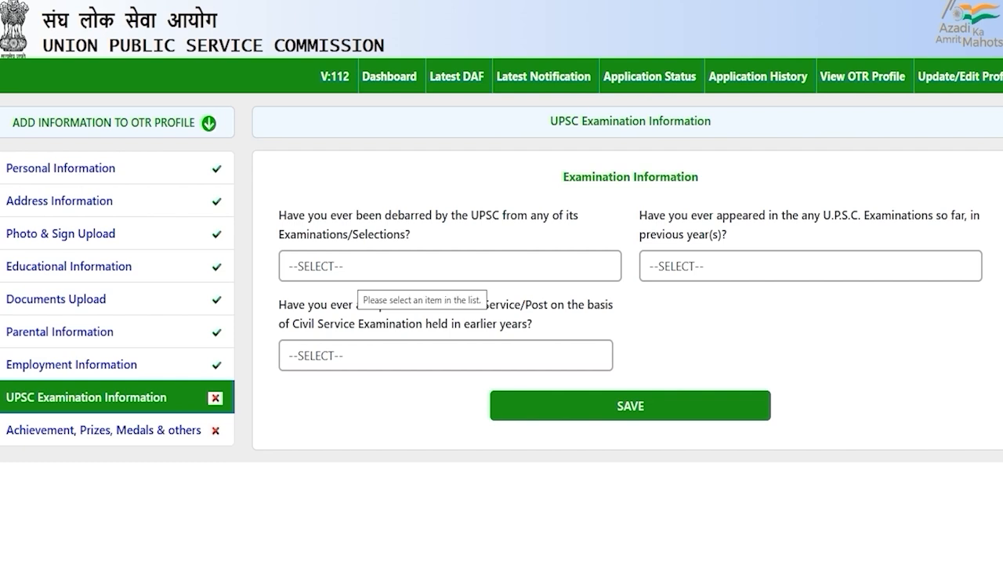
Answer NO to the question on being debarred by UPSC
click(354, 270)
click(329, 316)
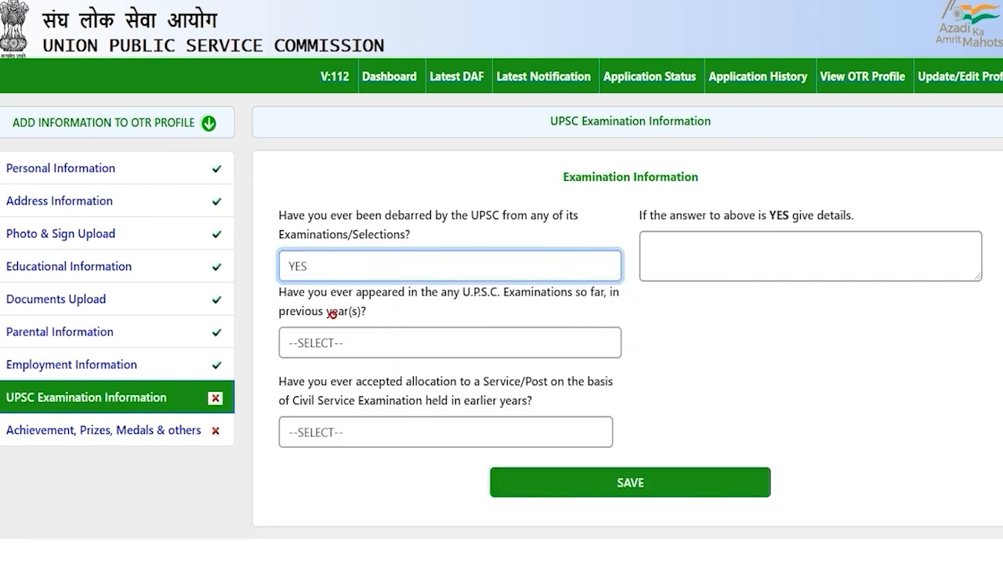
click(379, 266)
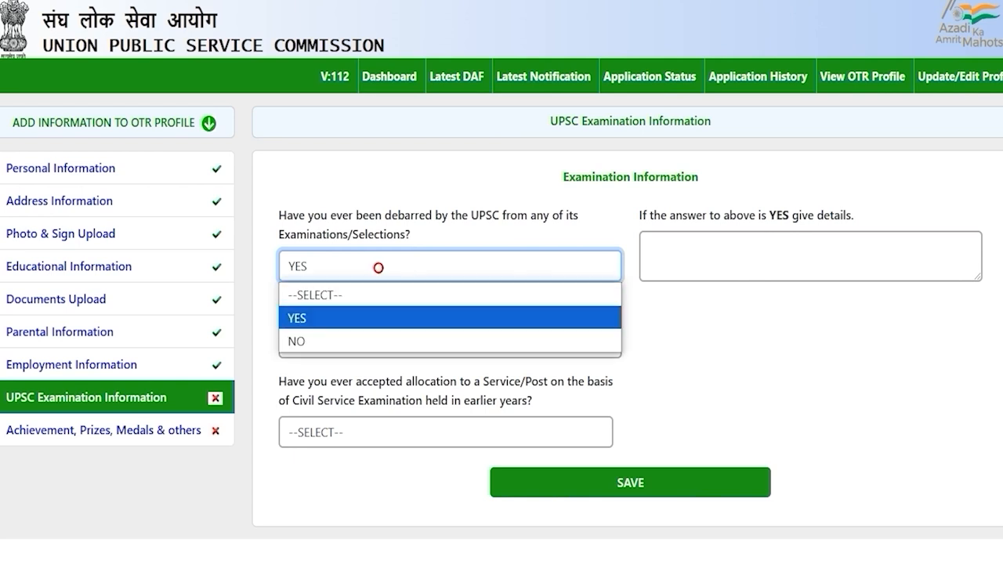
click(302, 340)
click(694, 315)
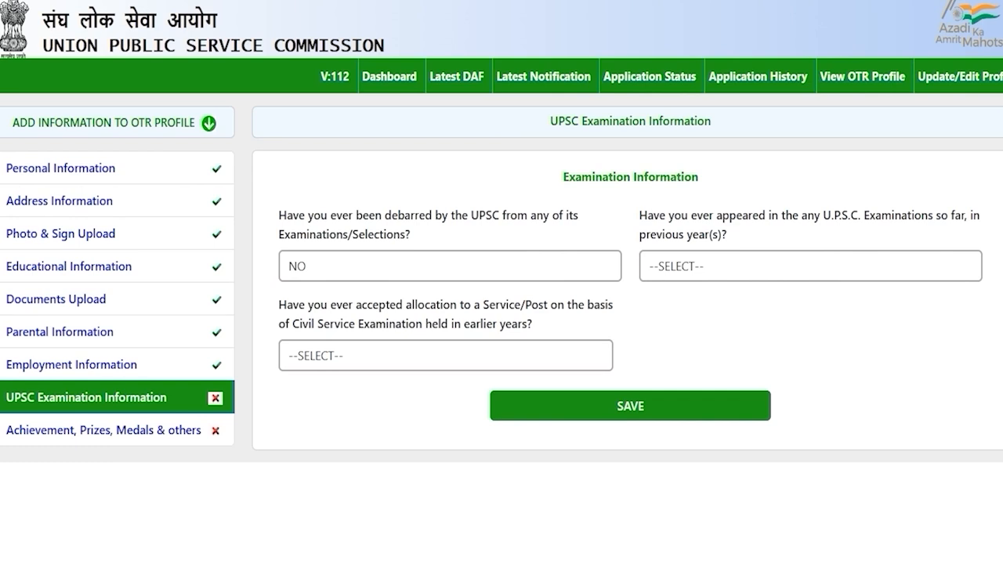
Answer NO to having previously appeared in the examination
drag(691, 215, 721, 215)
click(714, 268)
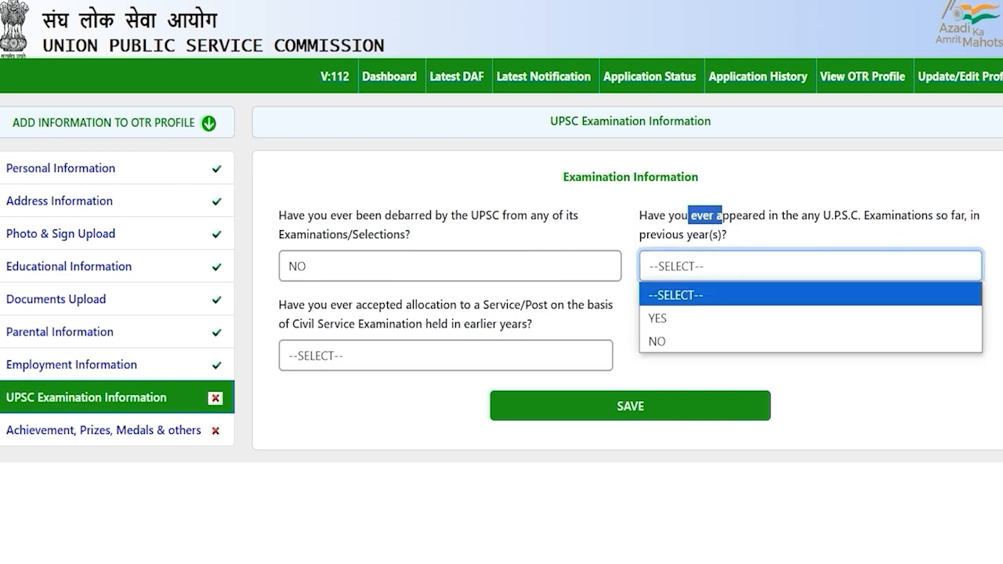
click(690, 315)
click(694, 266)
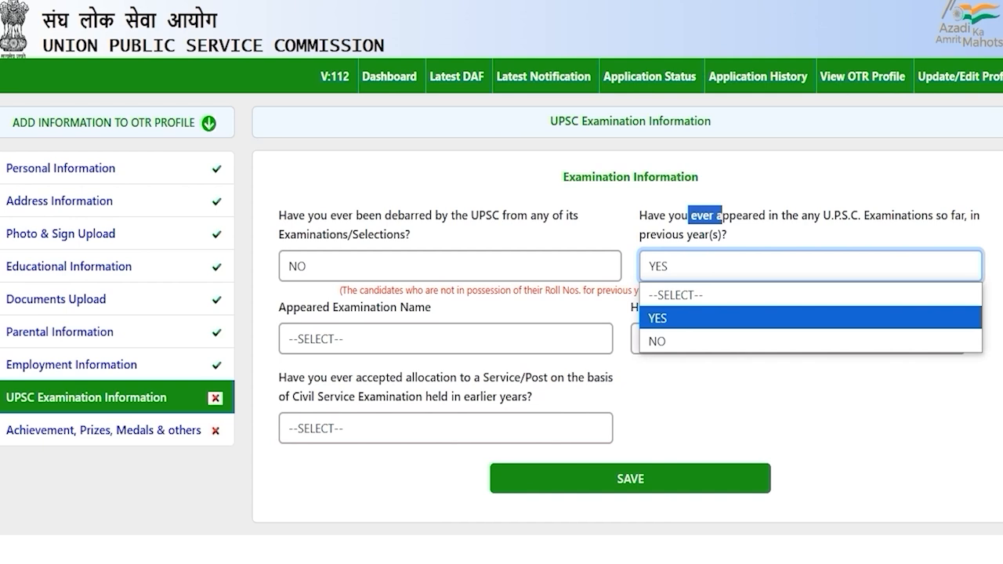
click(663, 341)
key(Tab)
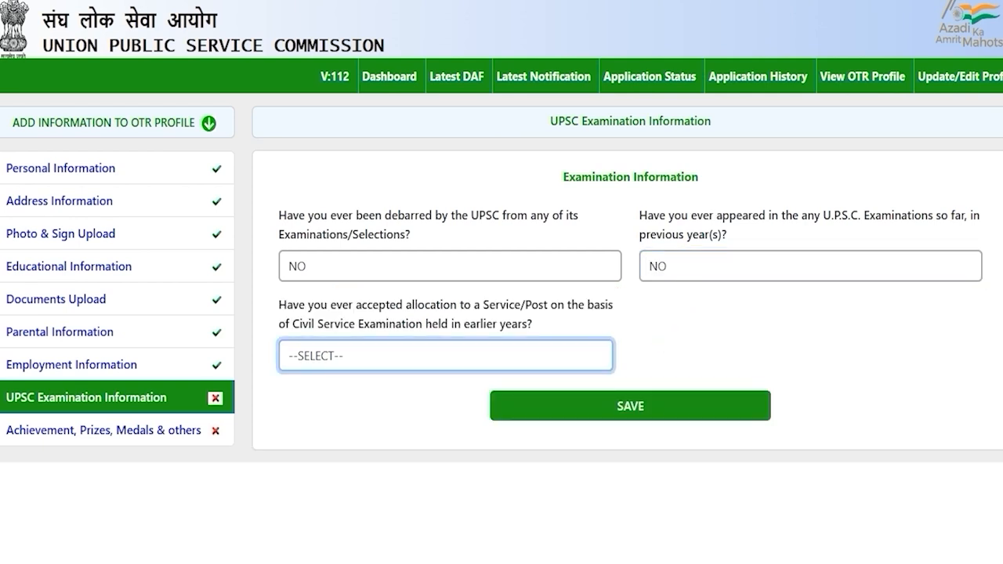
Answer NO to the allocation question and save the examination information
drag(312, 323, 401, 325)
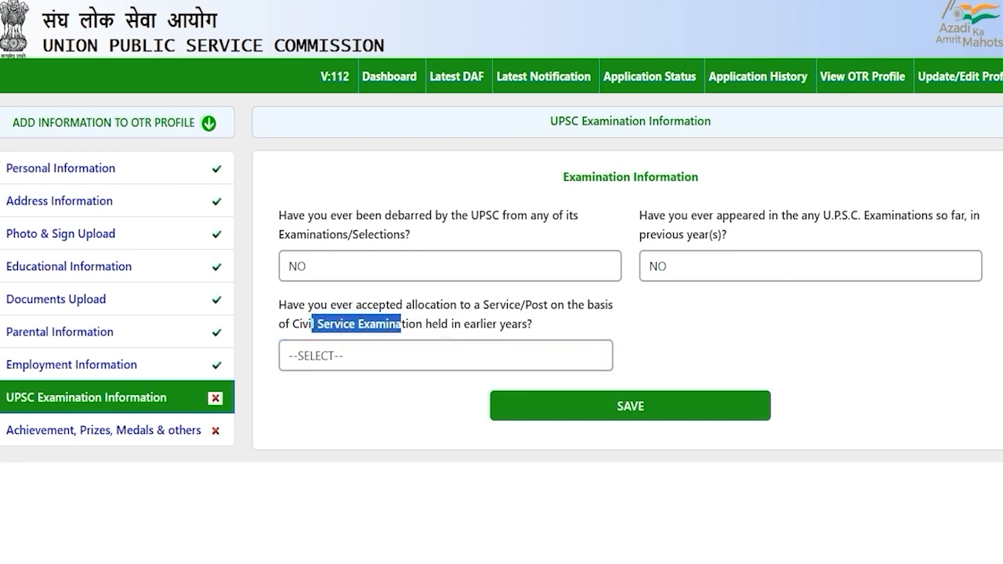
click(381, 356)
key(Down)
click(350, 404)
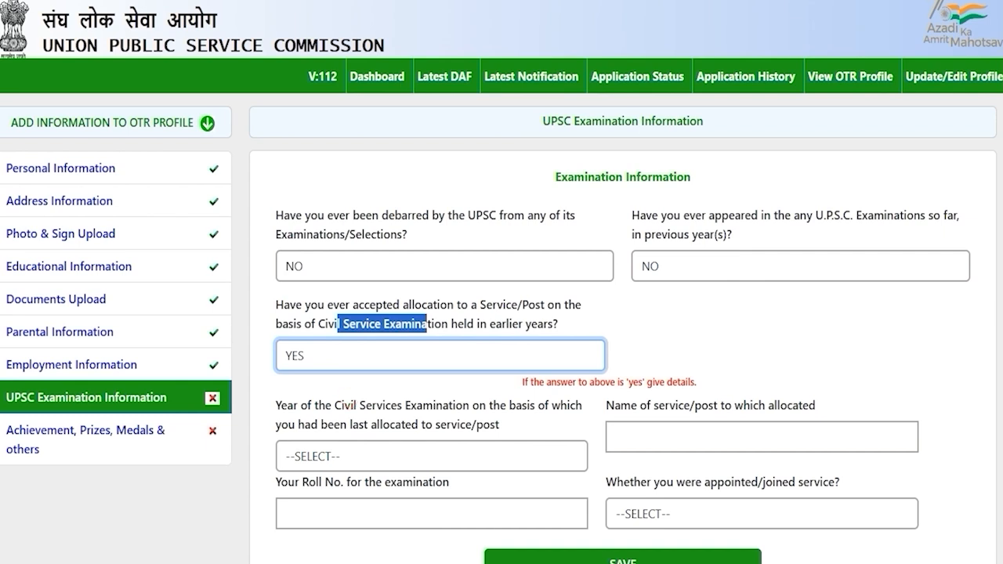
click(403, 354)
click(334, 428)
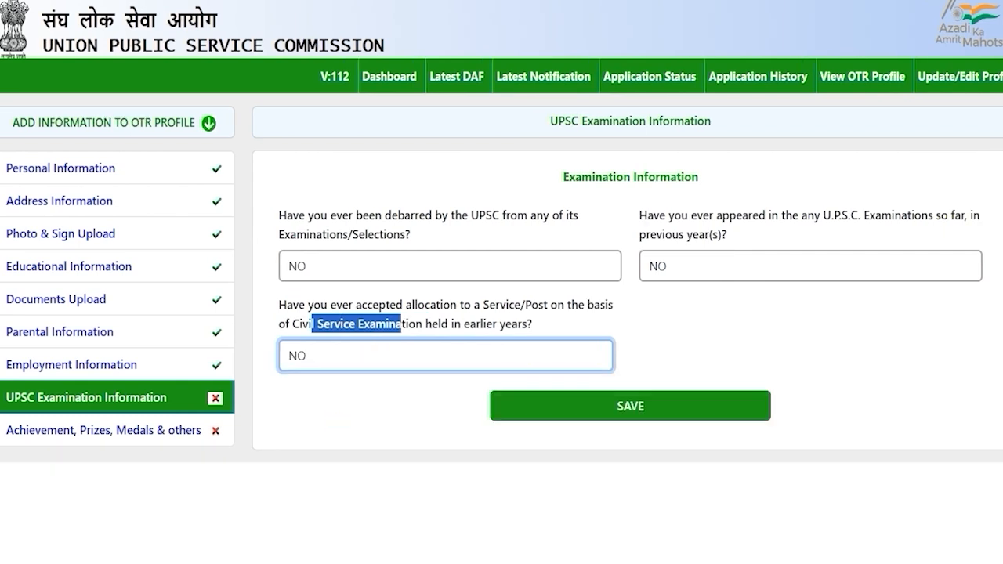
click(390, 413)
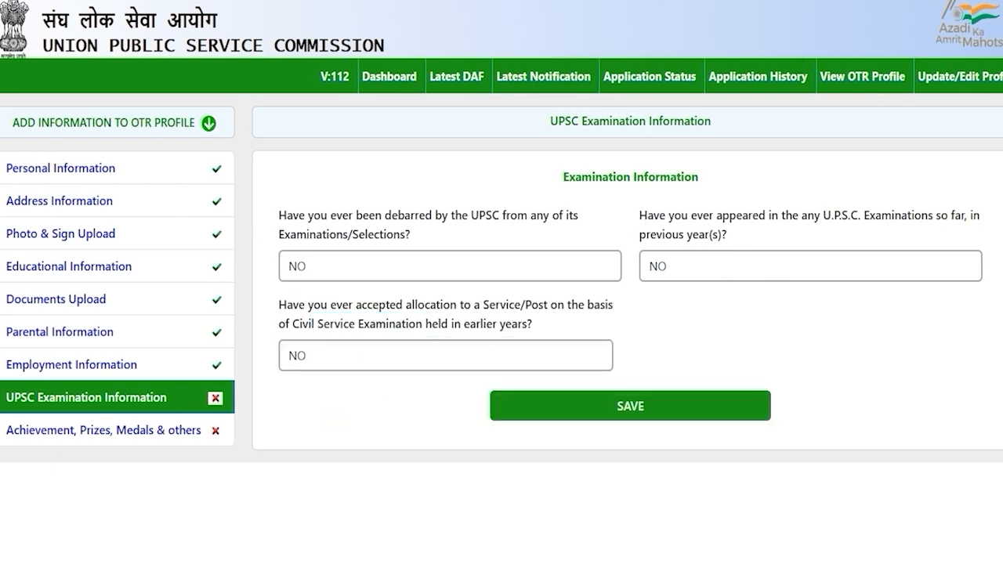
click(633, 406)
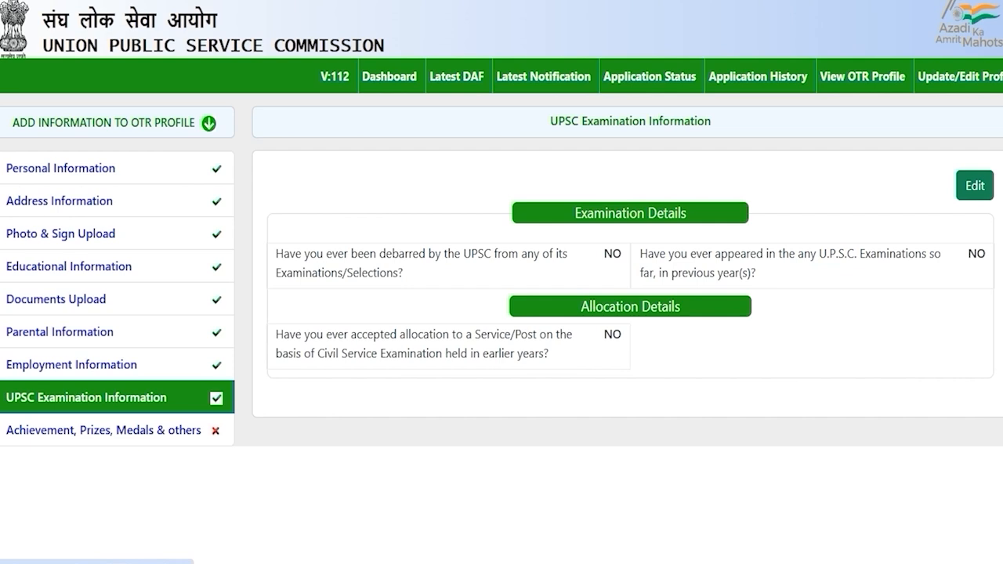
click(149, 430)
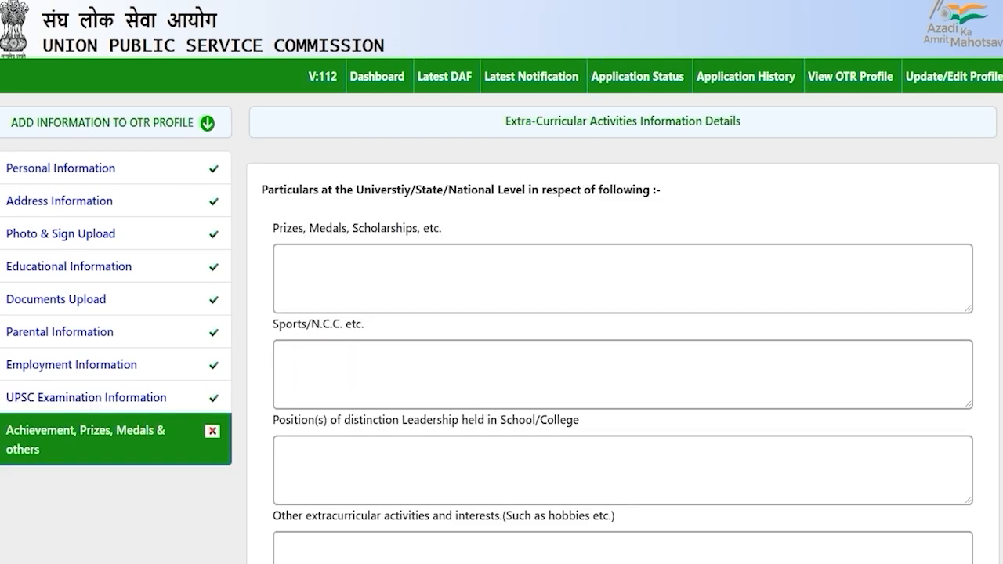
scroll(623, 353, down, 4)
scroll(623, 353, up, 4)
drag(370, 189, 565, 189)
click(355, 256)
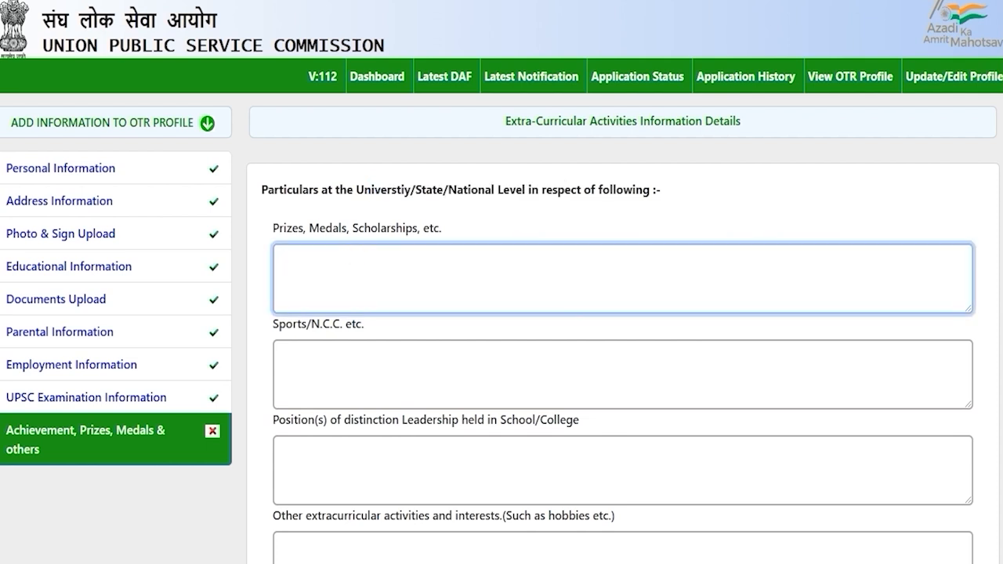
click(327, 361)
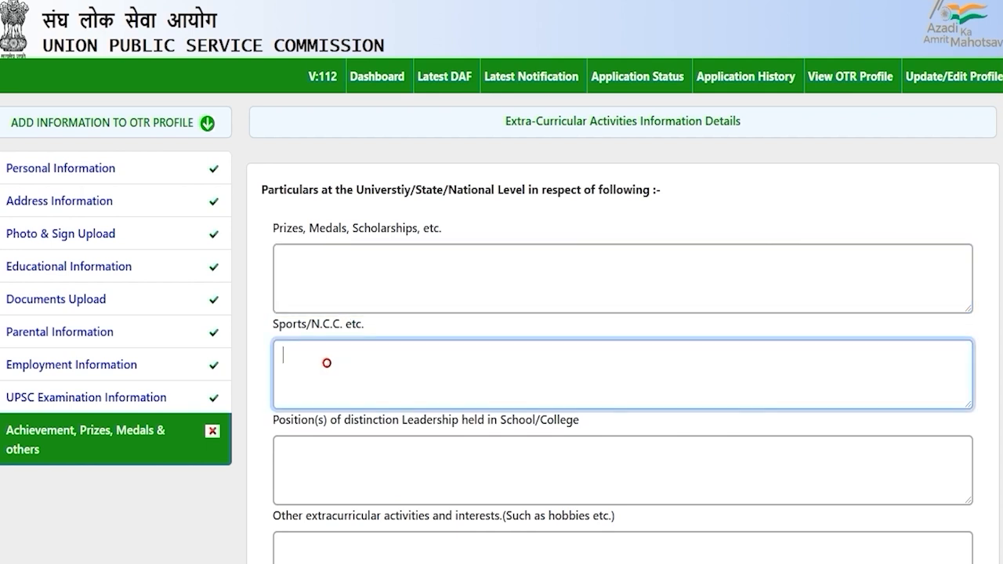
scroll(501, 314, down, 2)
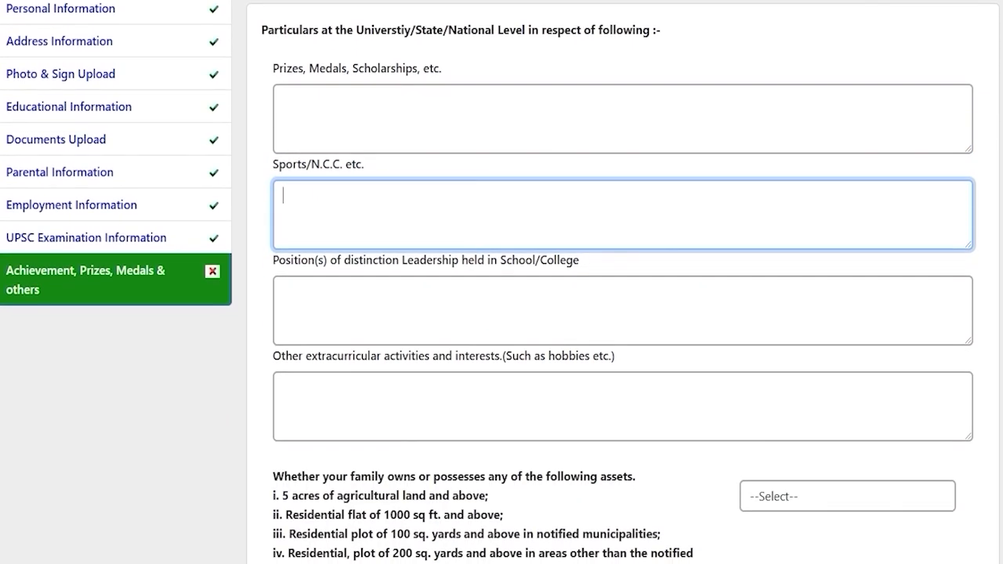
drag(291, 259, 540, 259)
click(455, 323)
scroll(454, 323, down, 2)
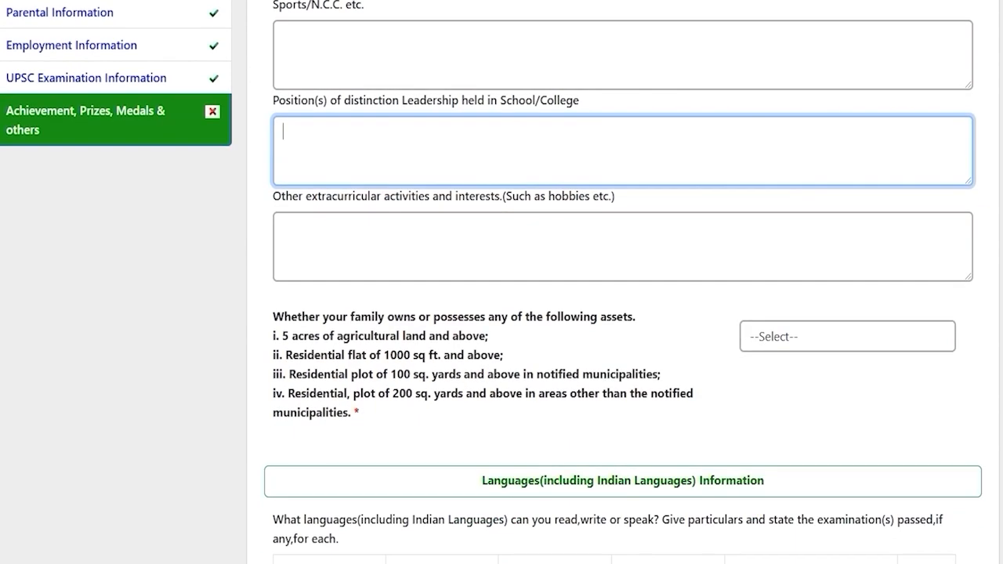
drag(318, 195, 616, 196)
click(445, 249)
scroll(446, 249, down, 2)
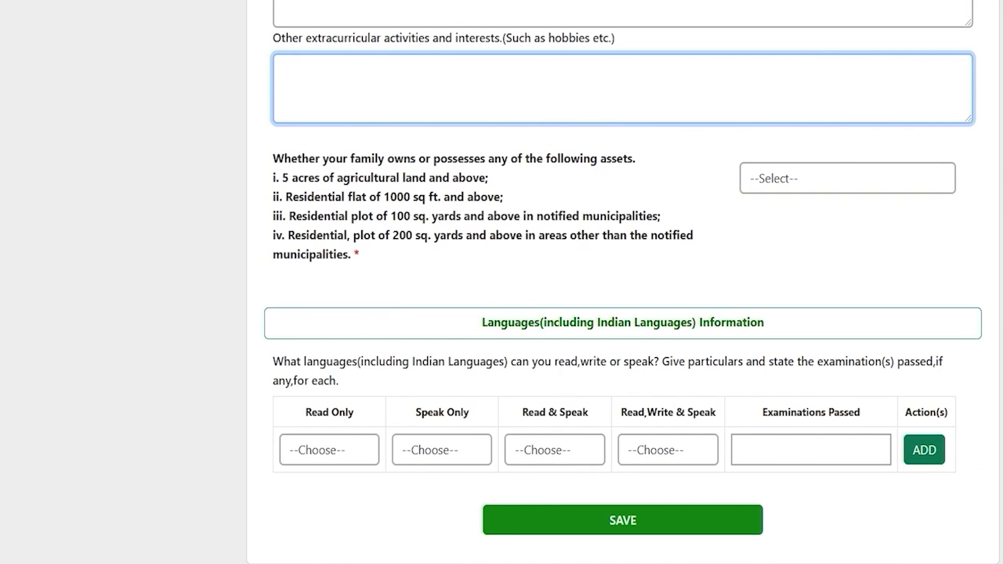
scroll(502, 282, up, 1)
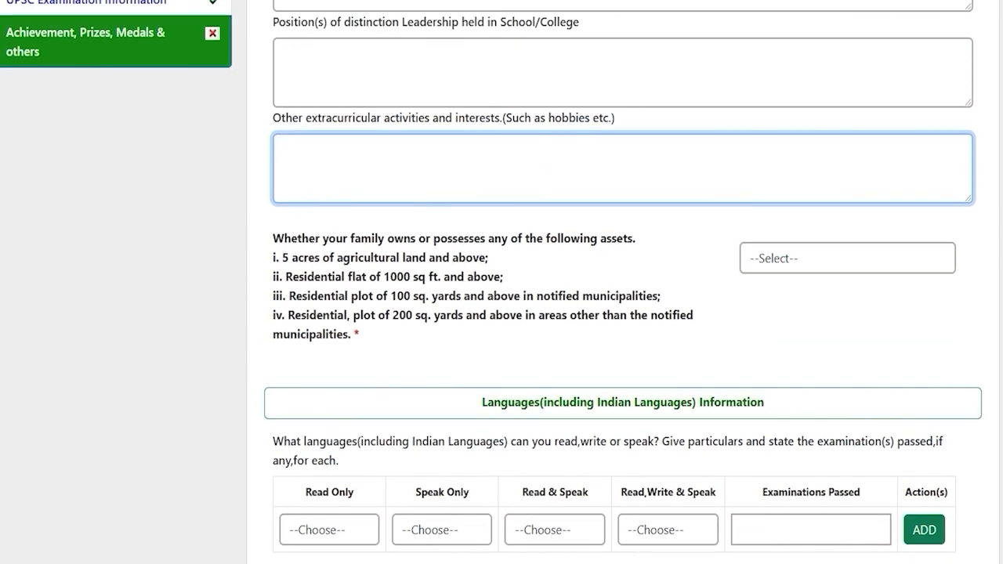
scroll(502, 282, up, 3)
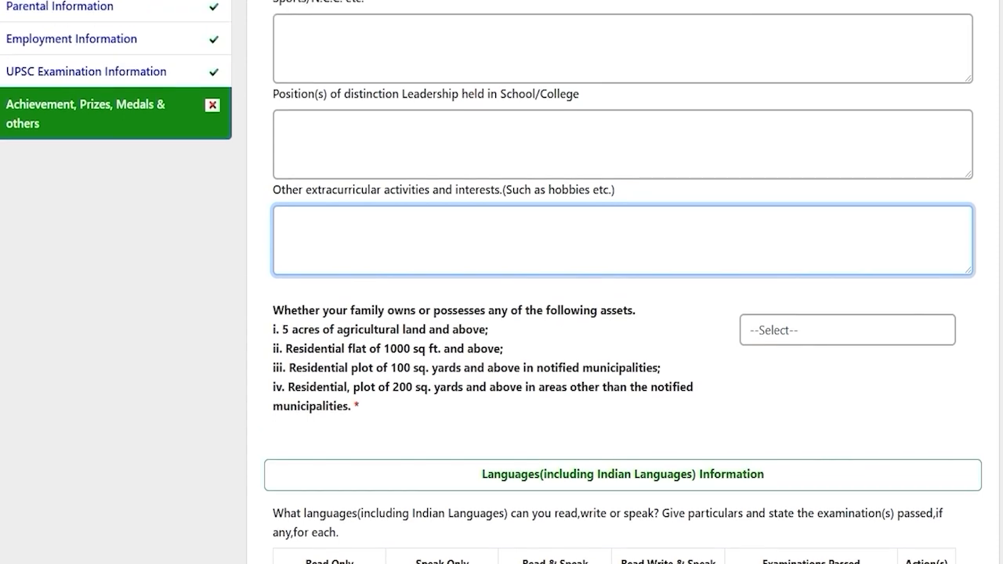
scroll(502, 283, up, 1)
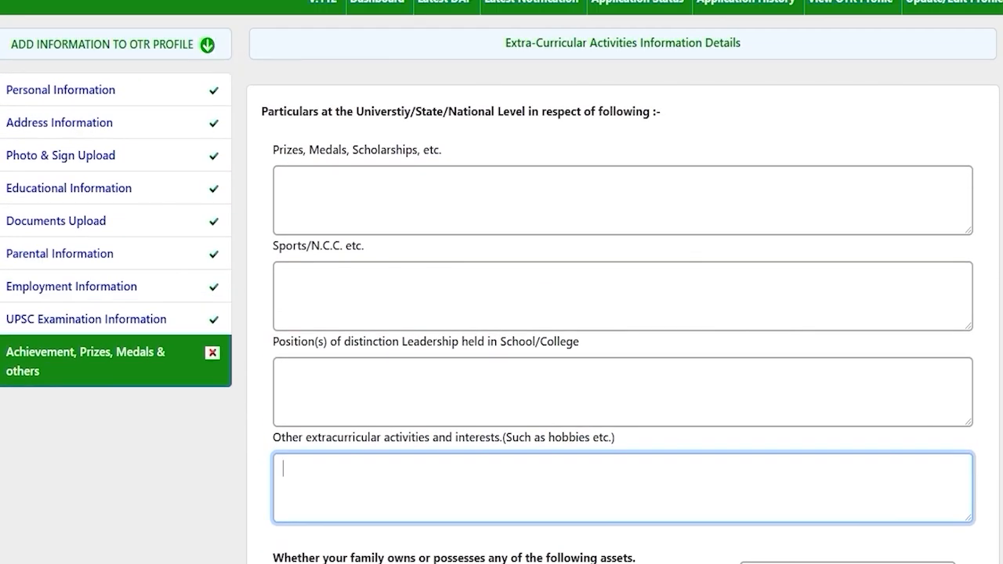
key(Tab)
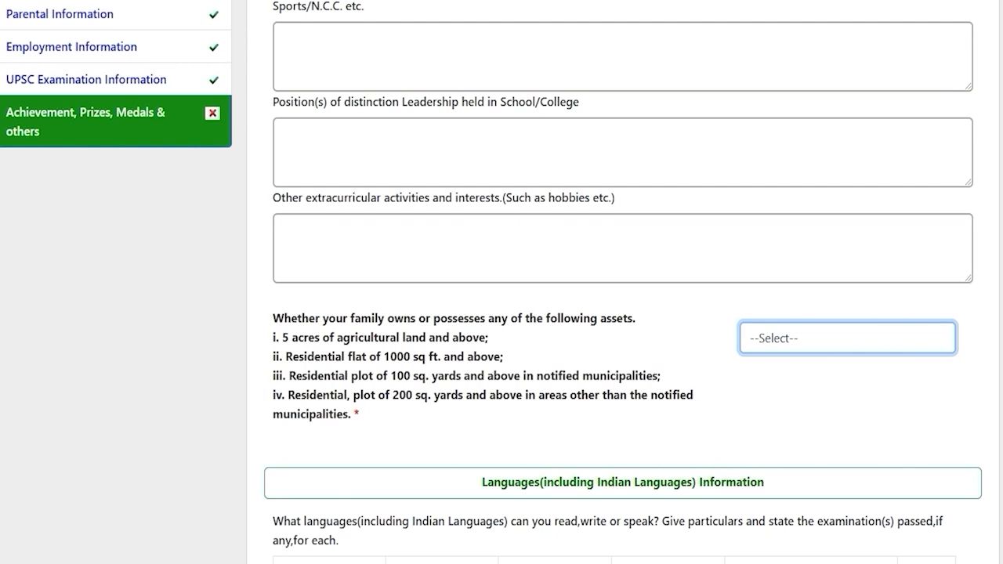
drag(303, 337, 412, 337)
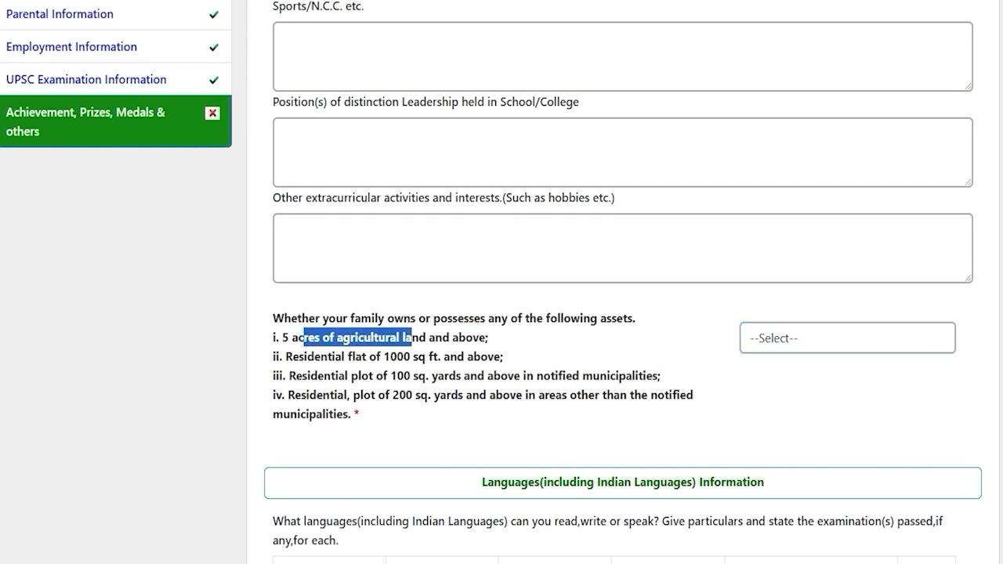
drag(320, 356, 449, 357)
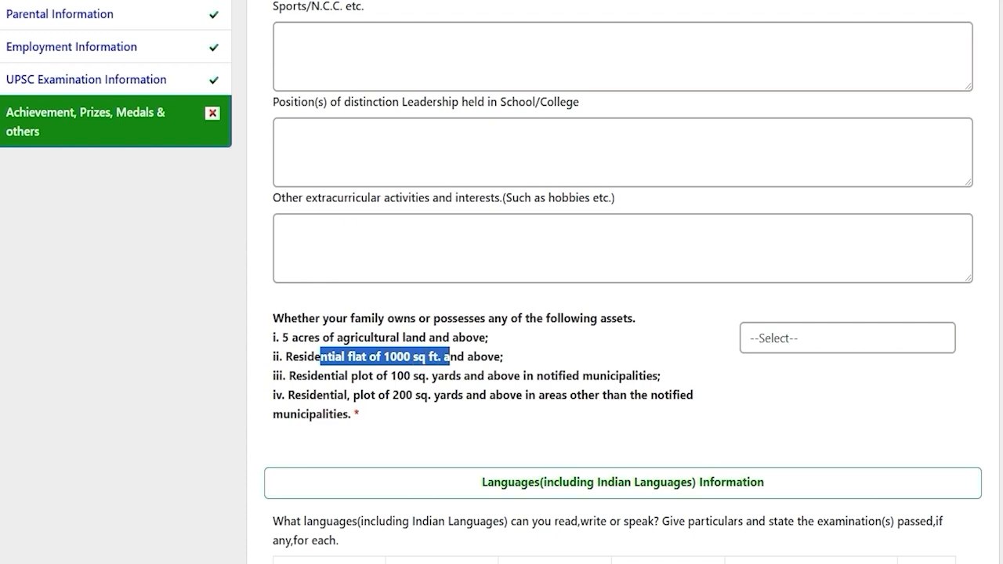
drag(331, 376, 500, 376)
drag(317, 395, 516, 395)
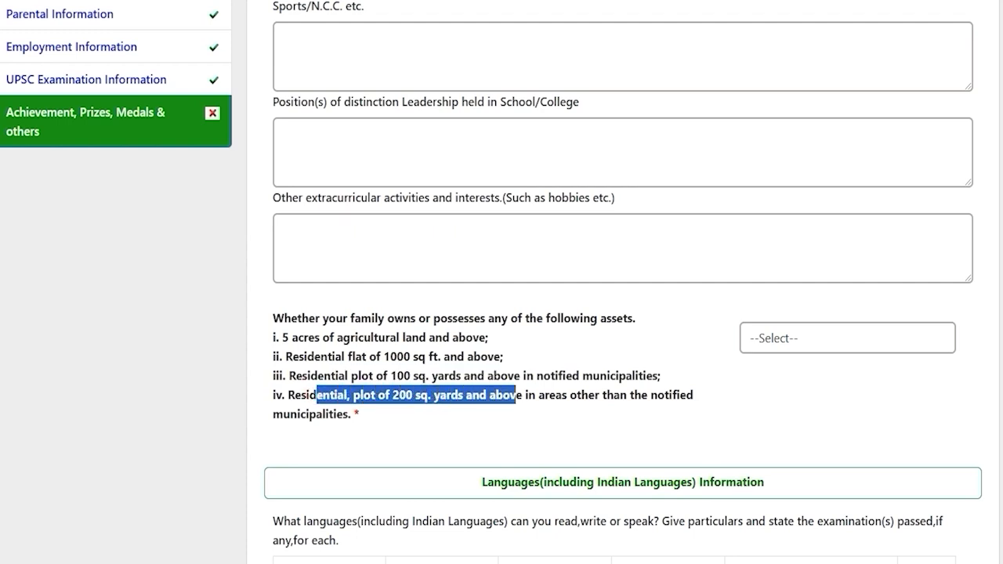
Answer NO to the family assets question
click(773, 340)
key(Down)
key(Down)
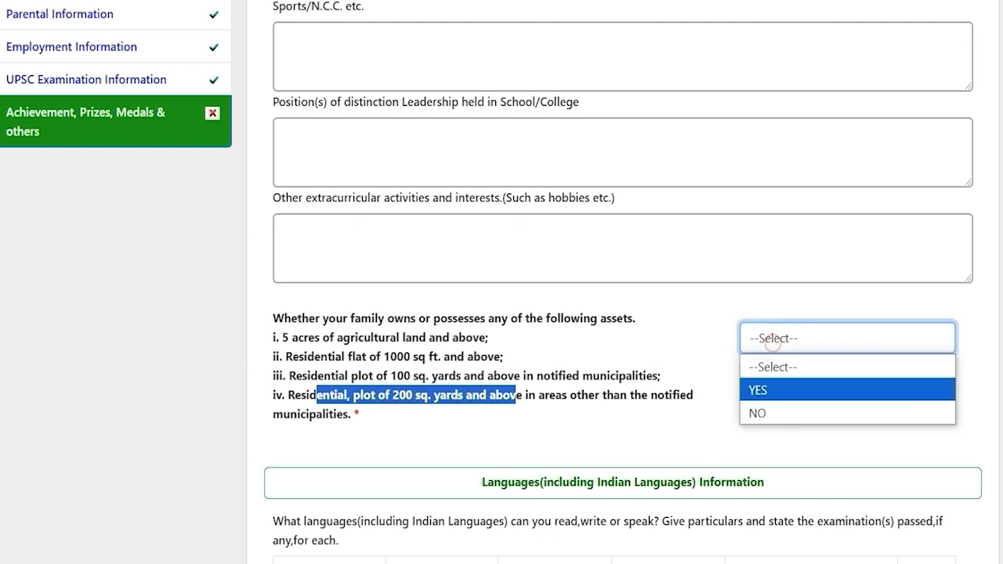
key(Return)
scroll(773, 343, down, 2)
click(539, 323)
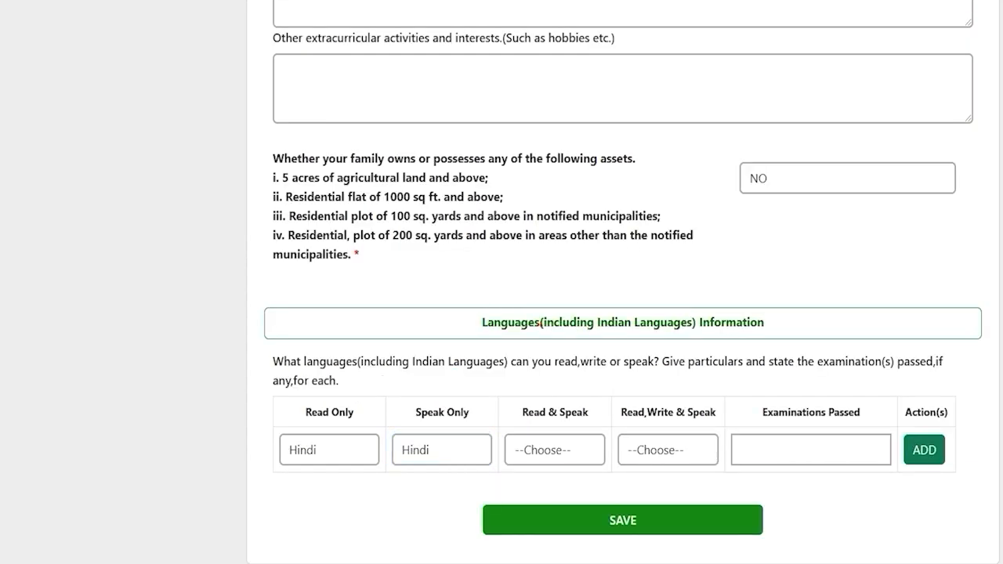
Add a language row with Hindi in every column and 12th as the examination passed
drag(484, 323, 765, 322)
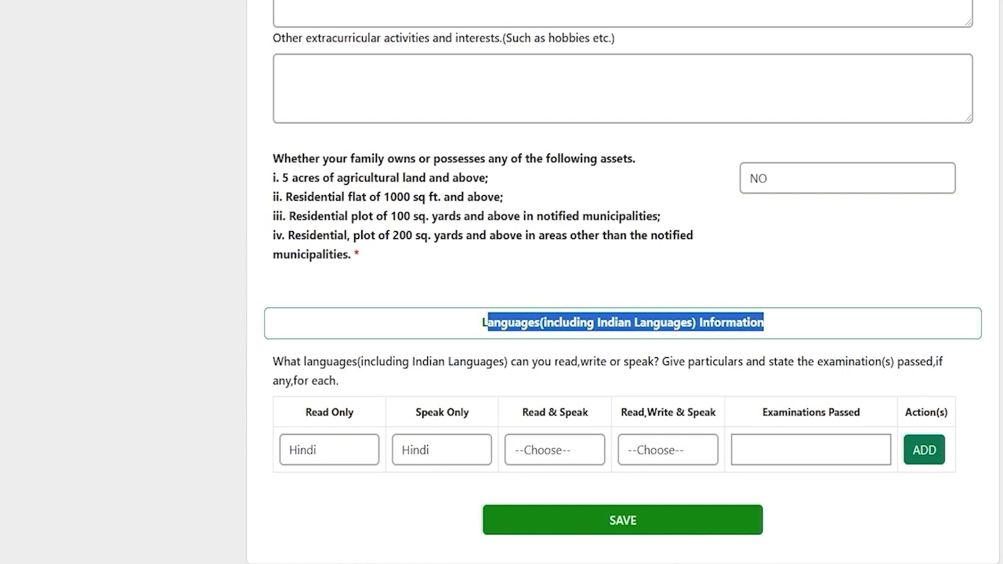
click(352, 443)
click(352, 443)
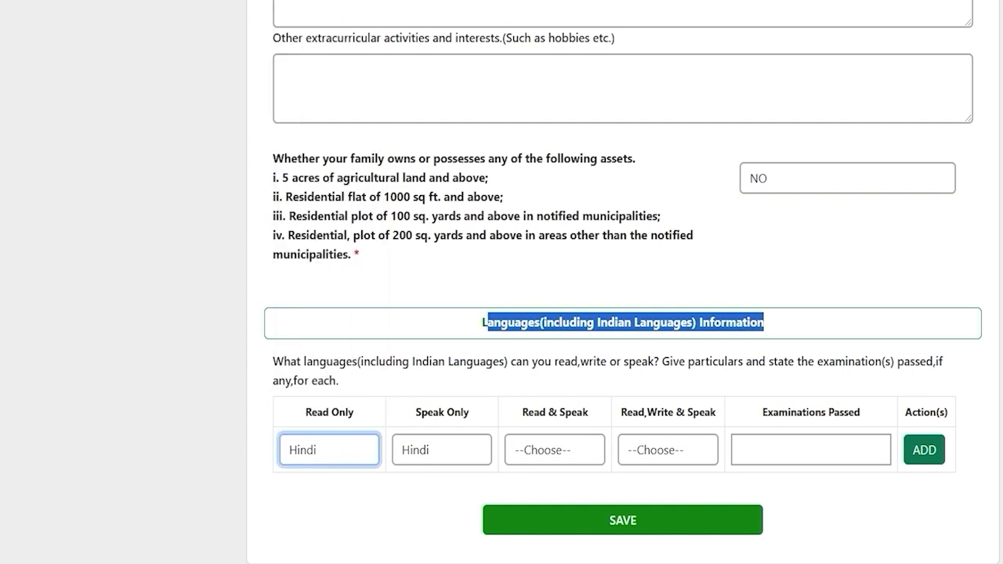
click(560, 449)
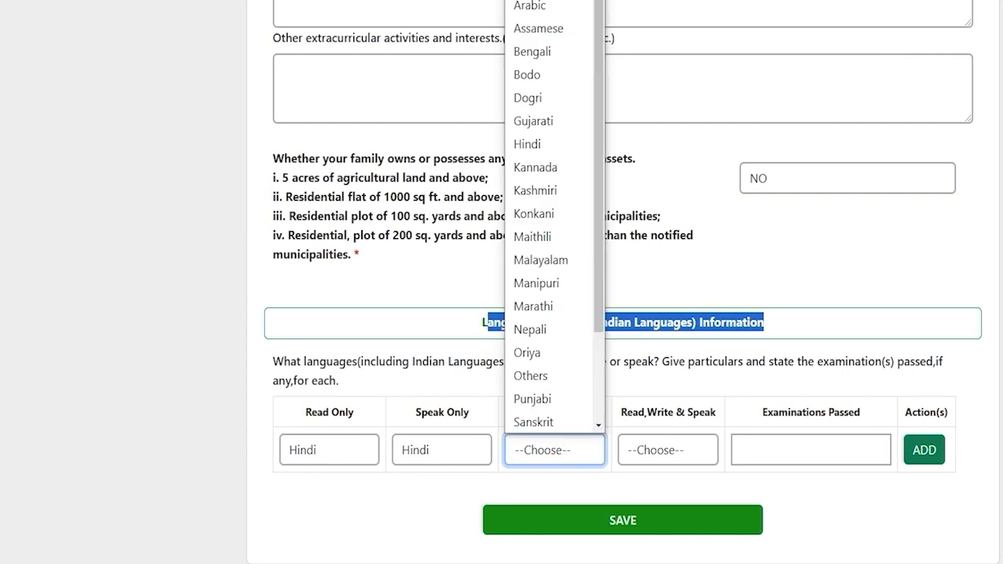
click(794, 450)
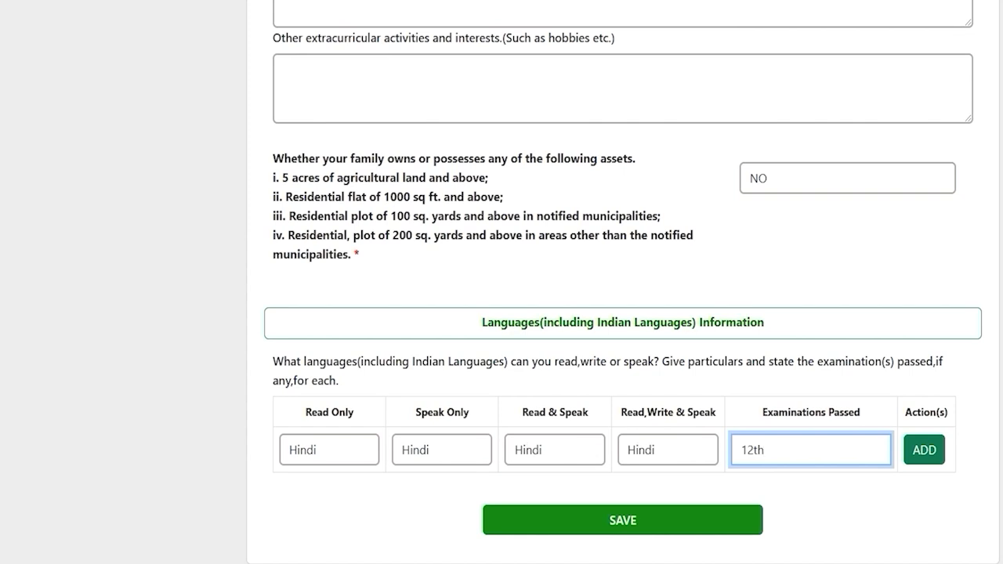
click(924, 450)
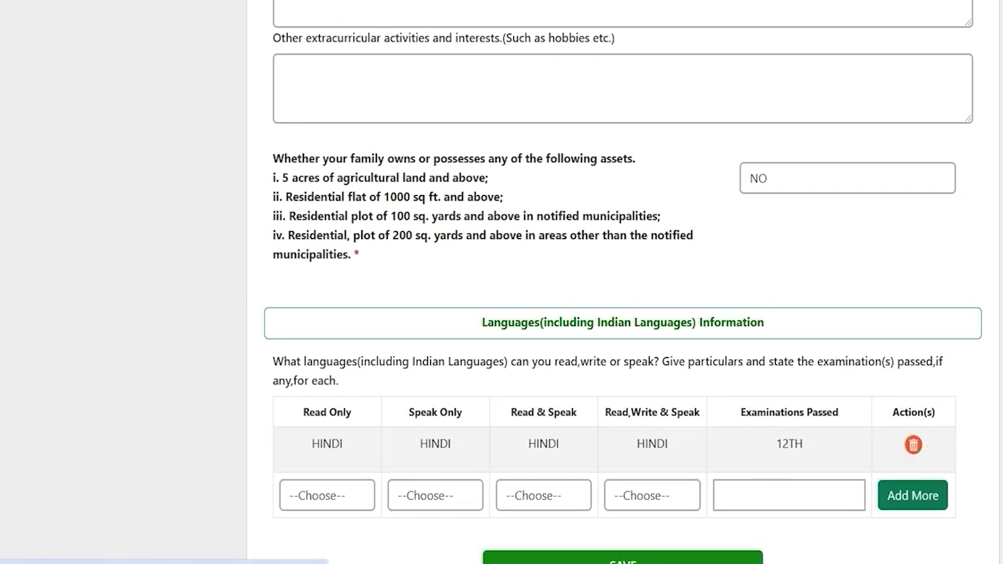
click(316, 495)
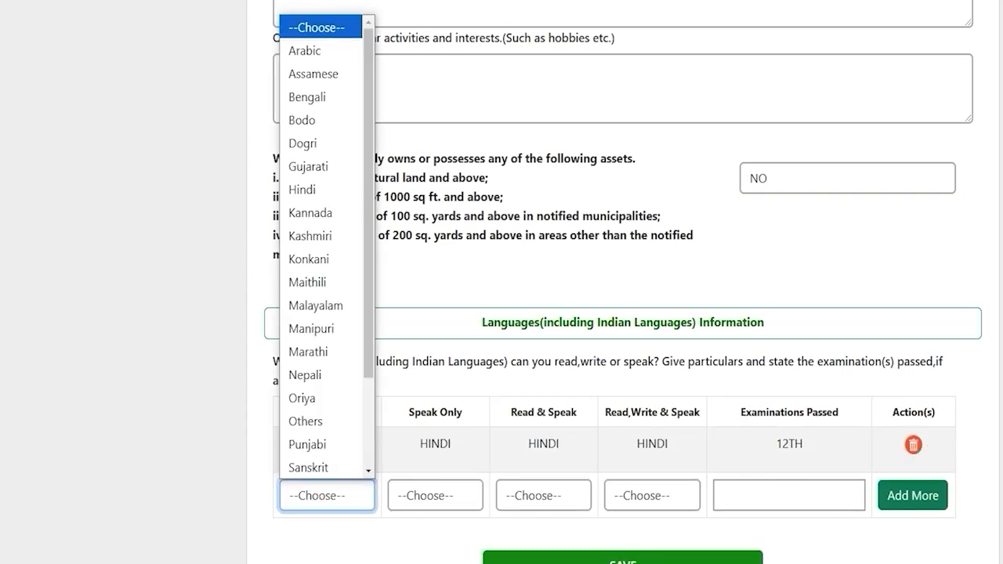
click(858, 548)
click(857, 549)
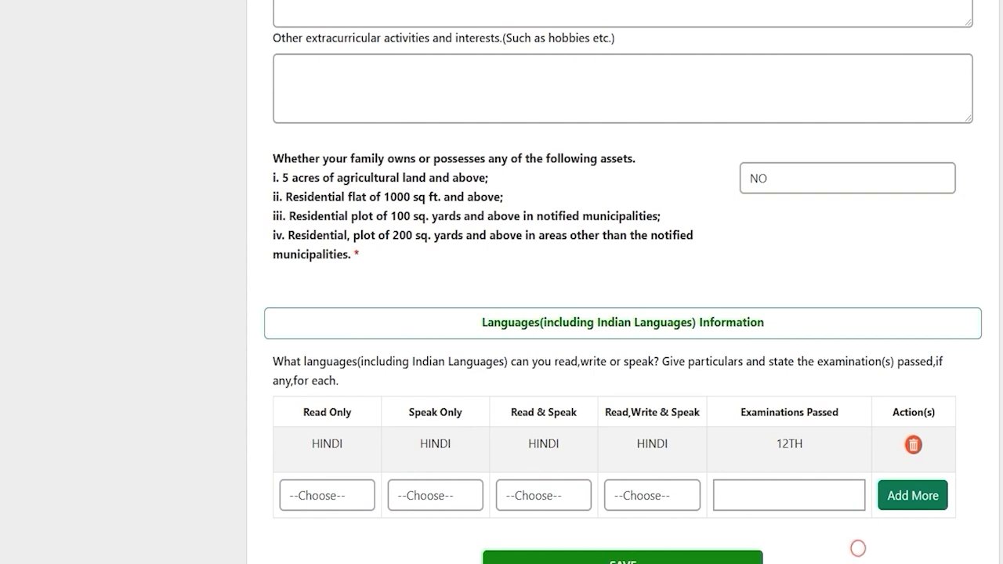
scroll(858, 549, down, 1)
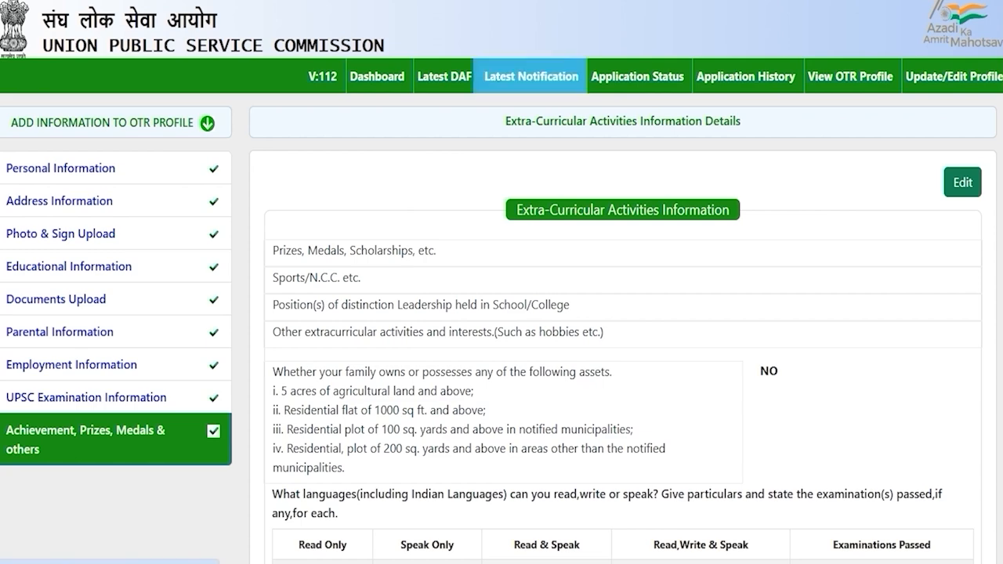
From Latest Notification, find Combined Medical Services Examination 2025 and start its Part I application
click(530, 78)
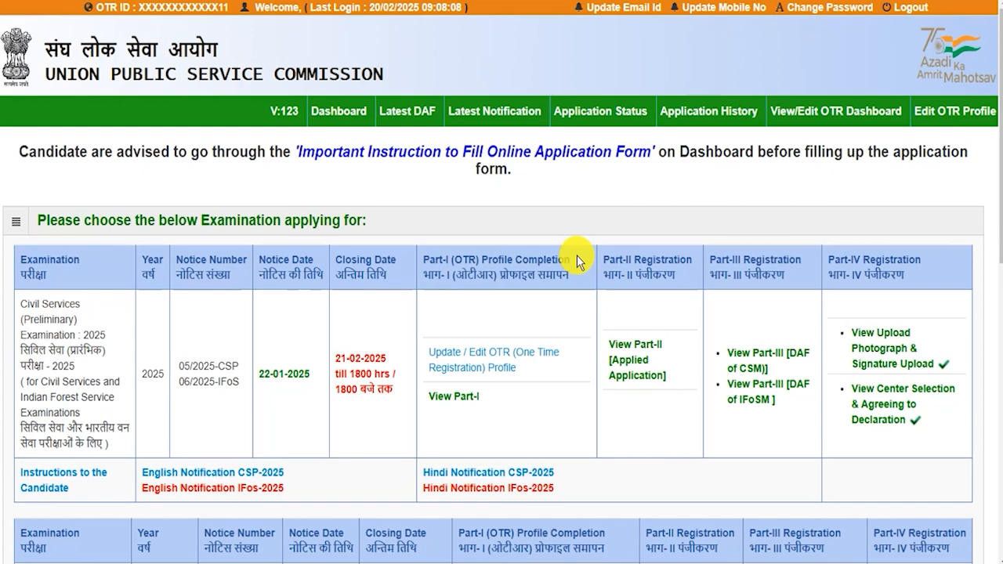
scroll(558, 315, down, 7)
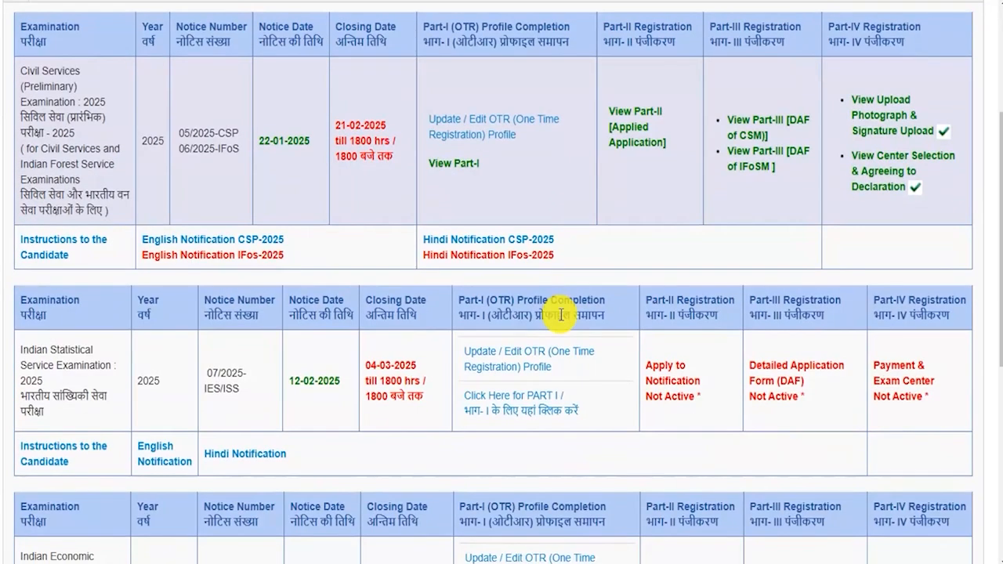
scroll(561, 315, down, 2)
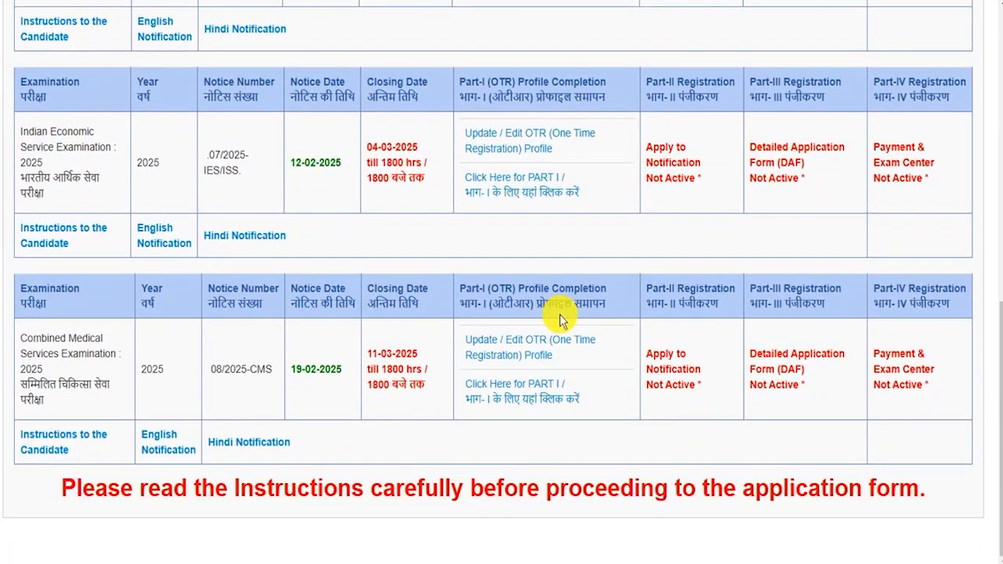
drag(20, 340, 47, 375)
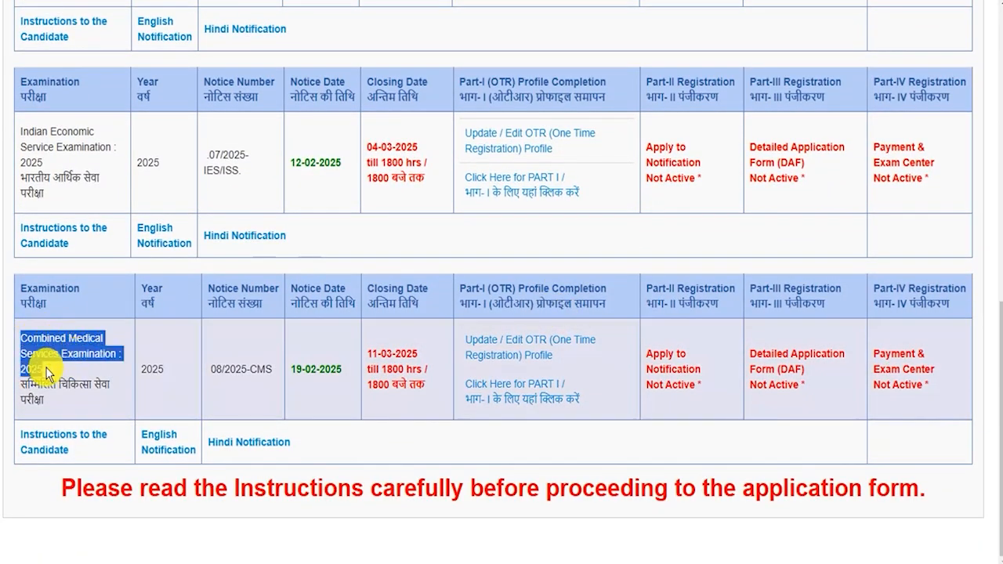
click(536, 404)
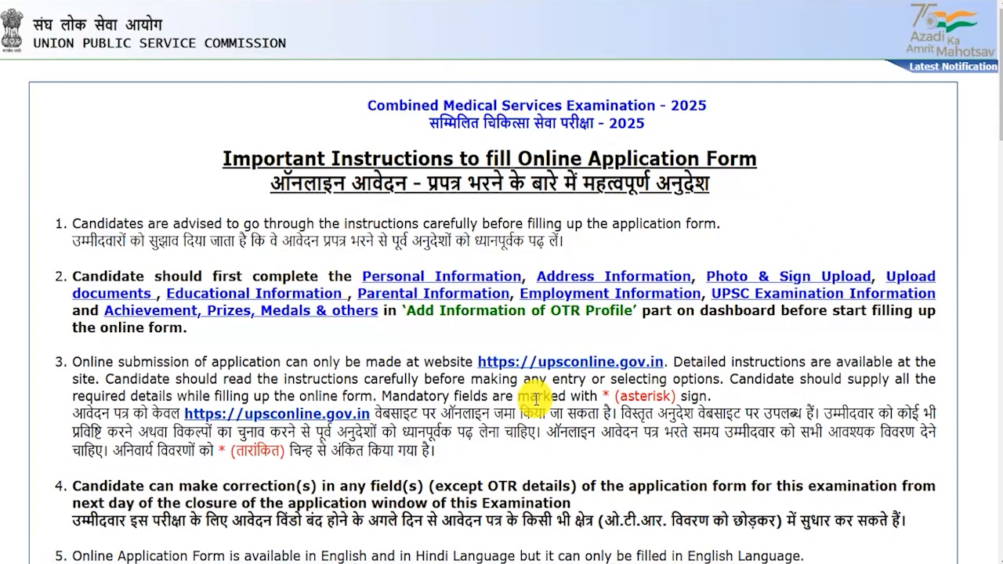
Read the CMS 2025 instructions, answer Yes, and dismiss the alert
drag(437, 413, 486, 416)
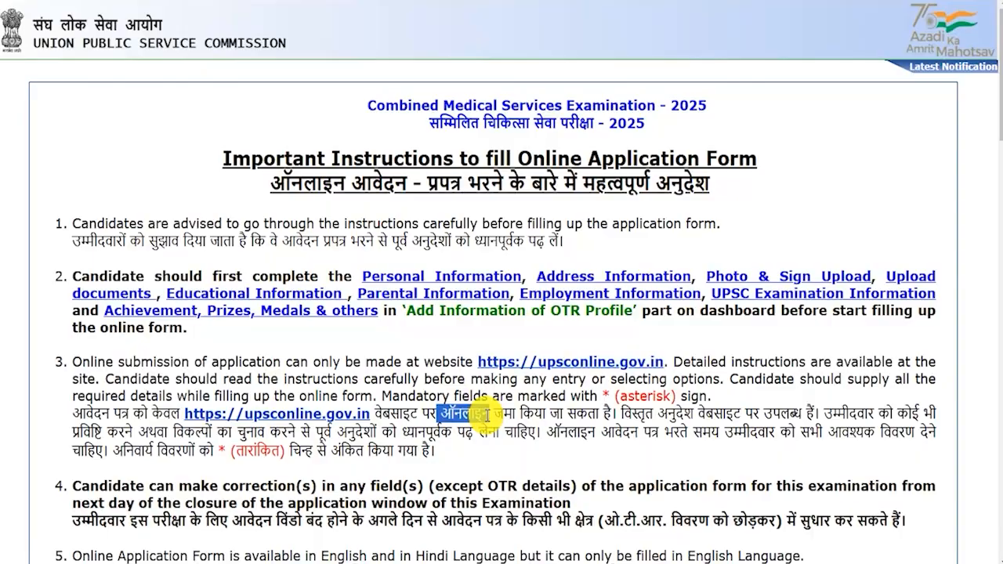
scroll(487, 416, down, 10)
scroll(487, 416, down, 10)
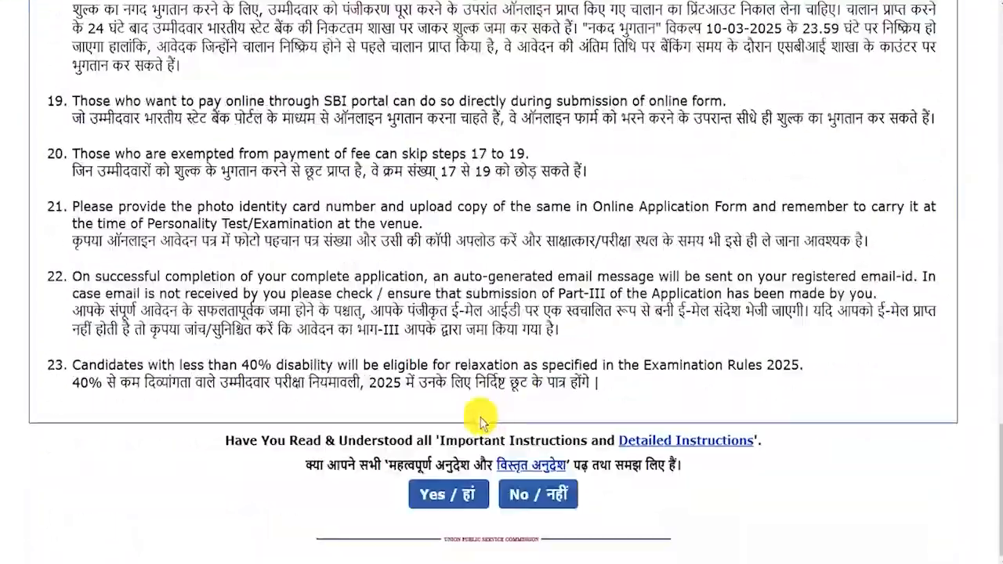
click(447, 499)
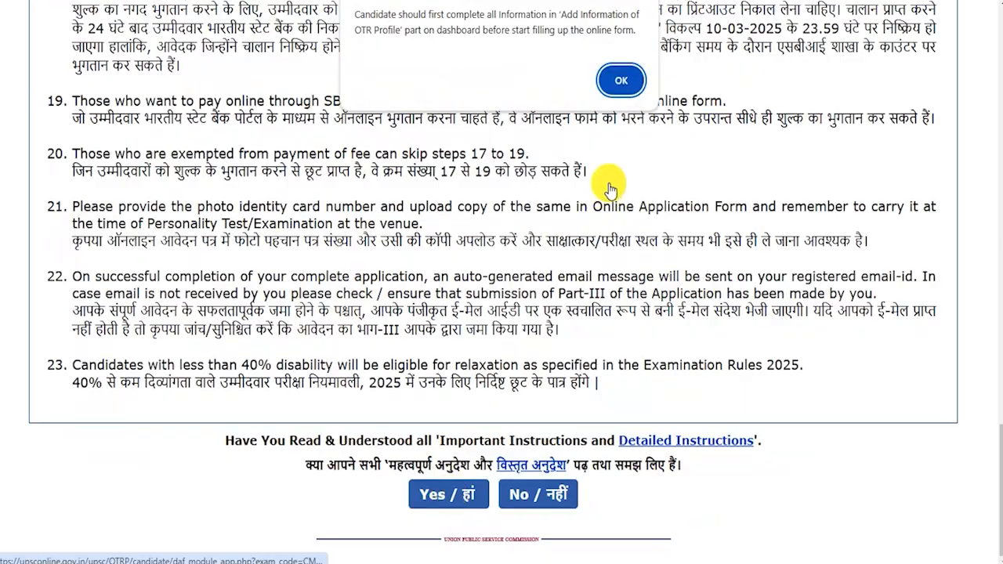
click(622, 81)
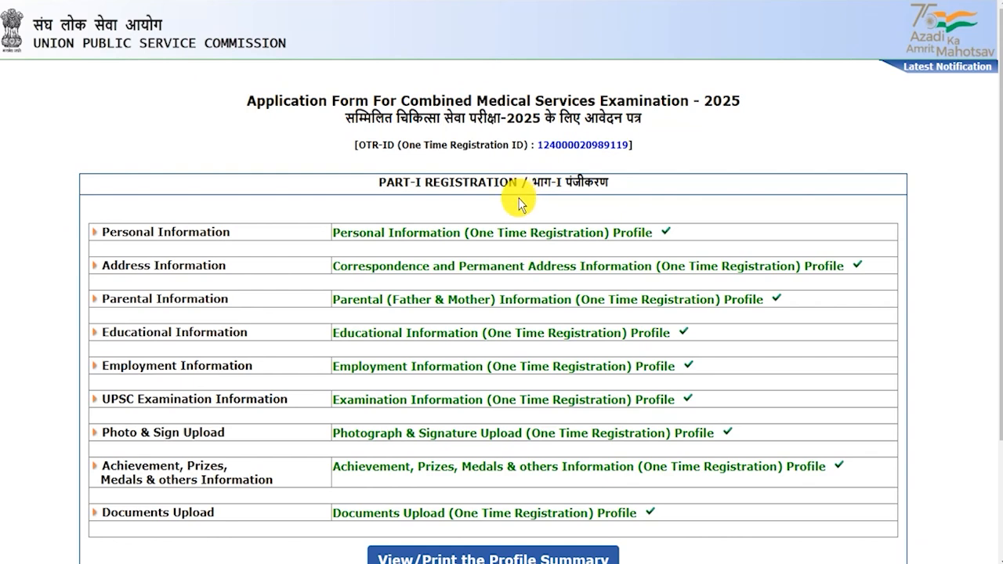
Tick the Part-I declaration and choose I Agree to complete Part I registration
scroll(533, 336, down, 2)
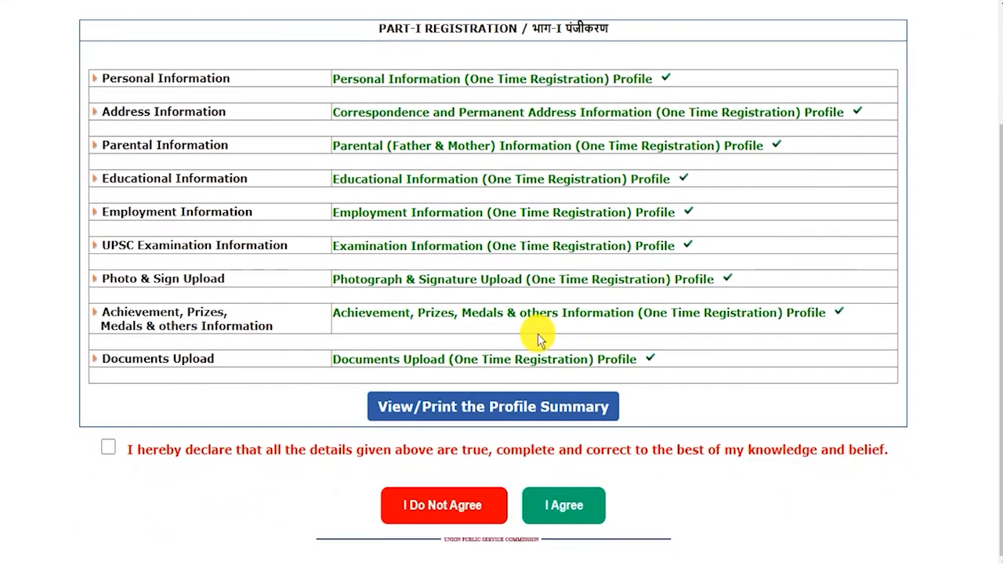
click(108, 447)
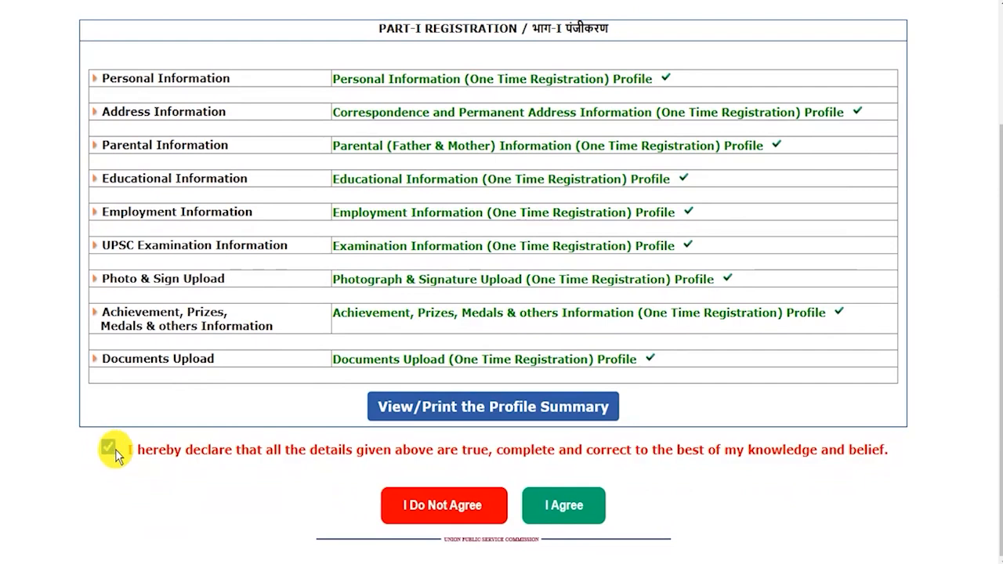
click(559, 514)
scroll(558, 513, down, 10)
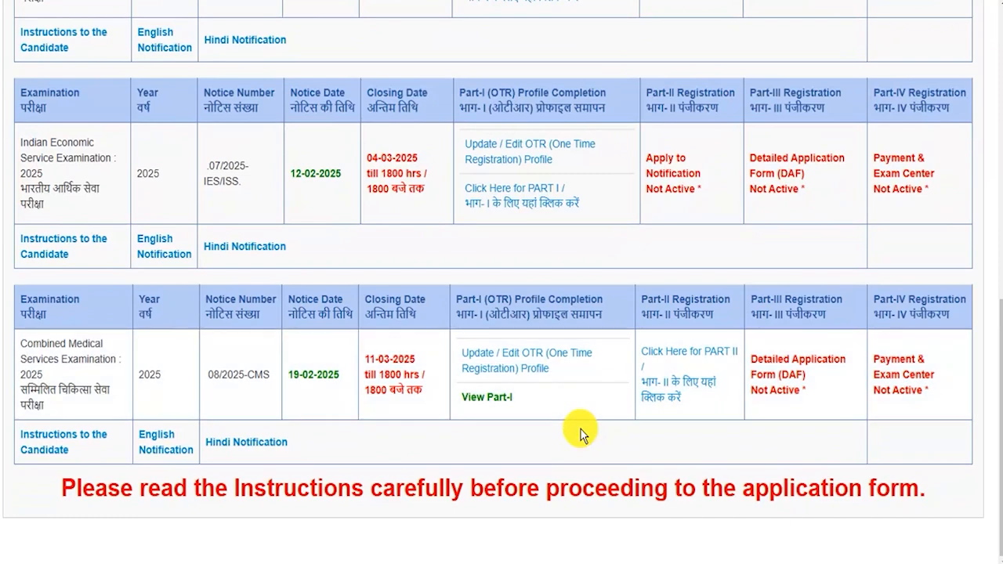
drag(20, 343, 63, 383)
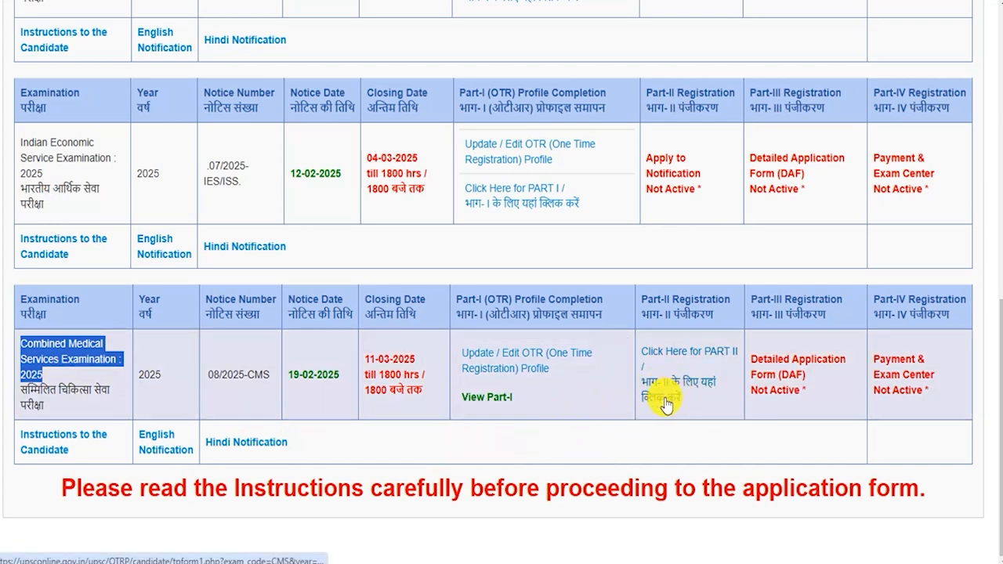
In Part II, set qualification to 'Already passed the written and practical parts of the Final MBBS Exam' and save
click(665, 403)
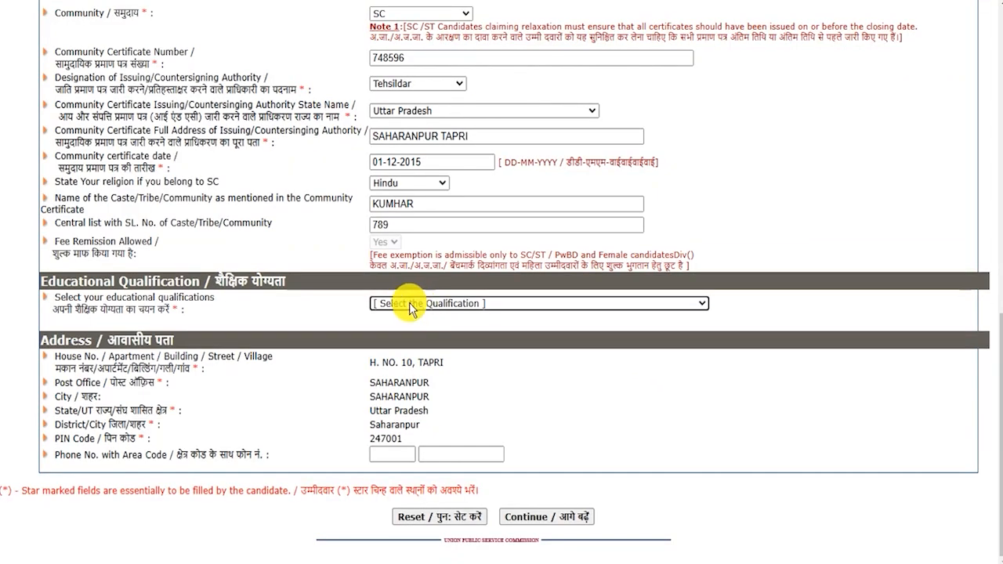
click(65, 283)
drag(64, 283, 396, 308)
click(396, 308)
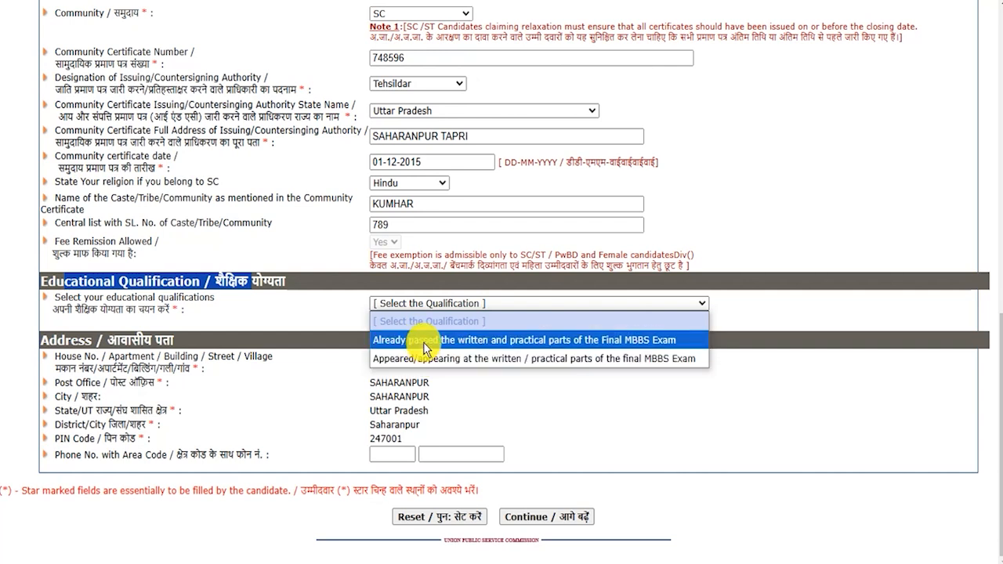
click(491, 342)
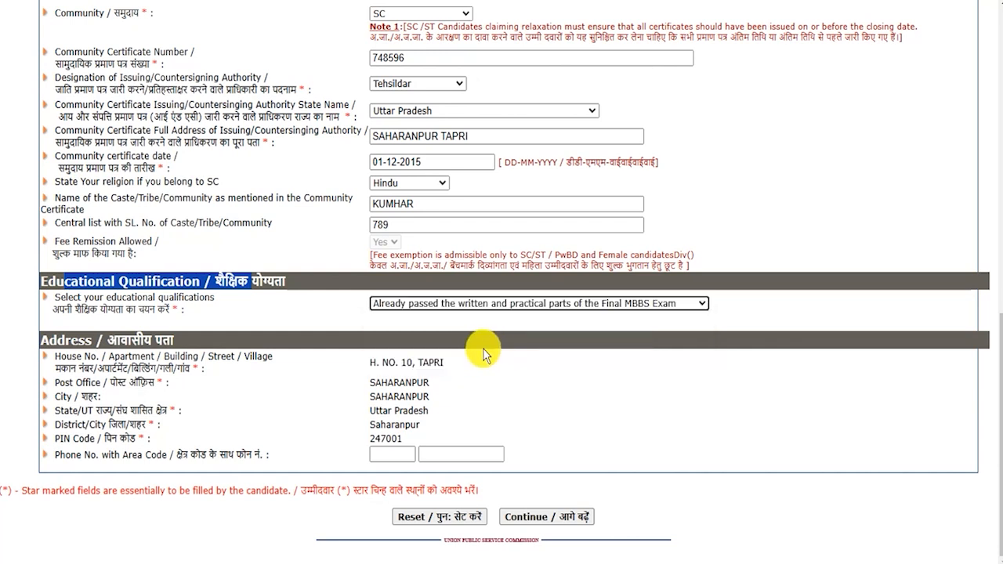
click(559, 519)
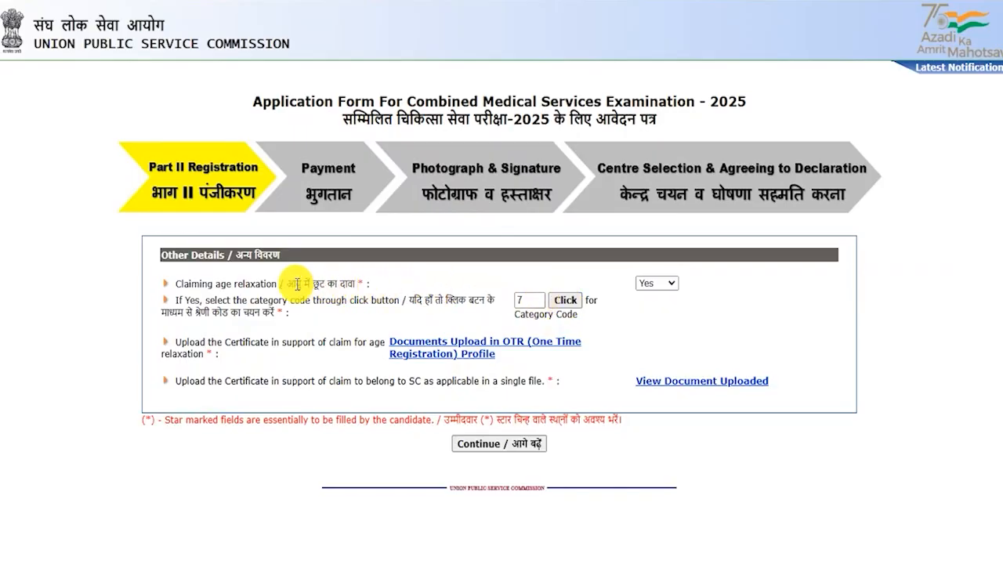
After checking the category codes, set Claiming age relaxation to No and submit the other details
drag(207, 284, 283, 283)
click(655, 285)
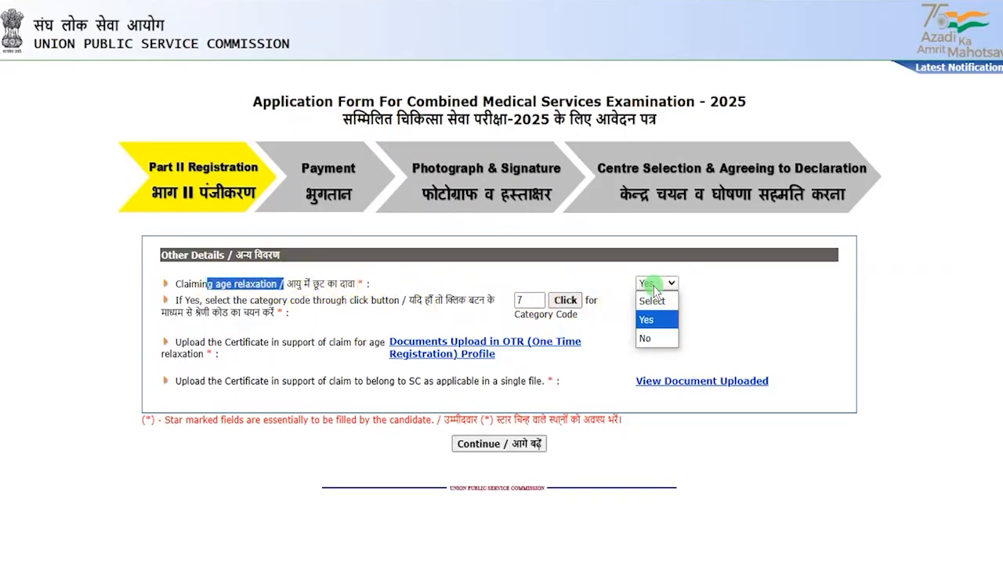
click(648, 320)
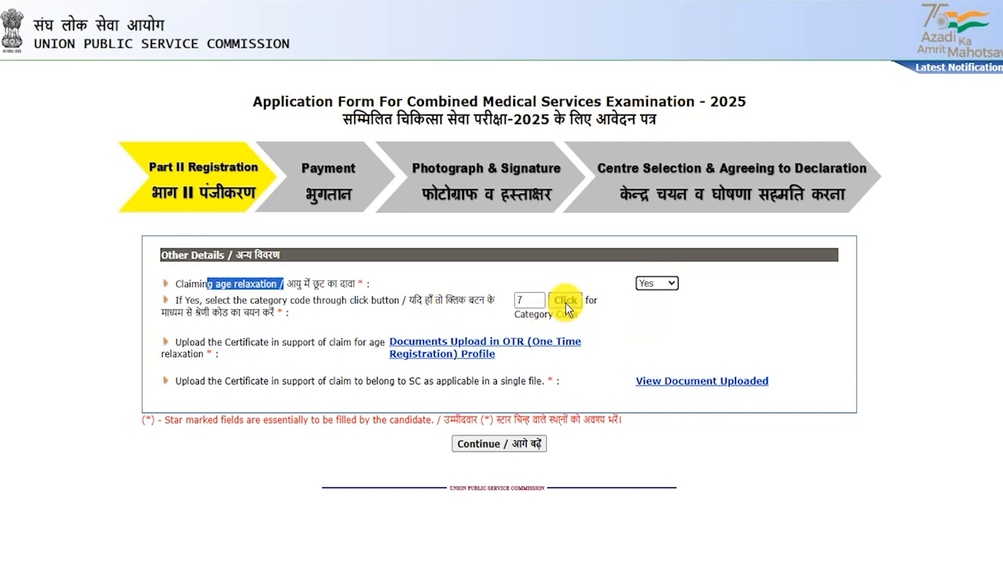
click(566, 303)
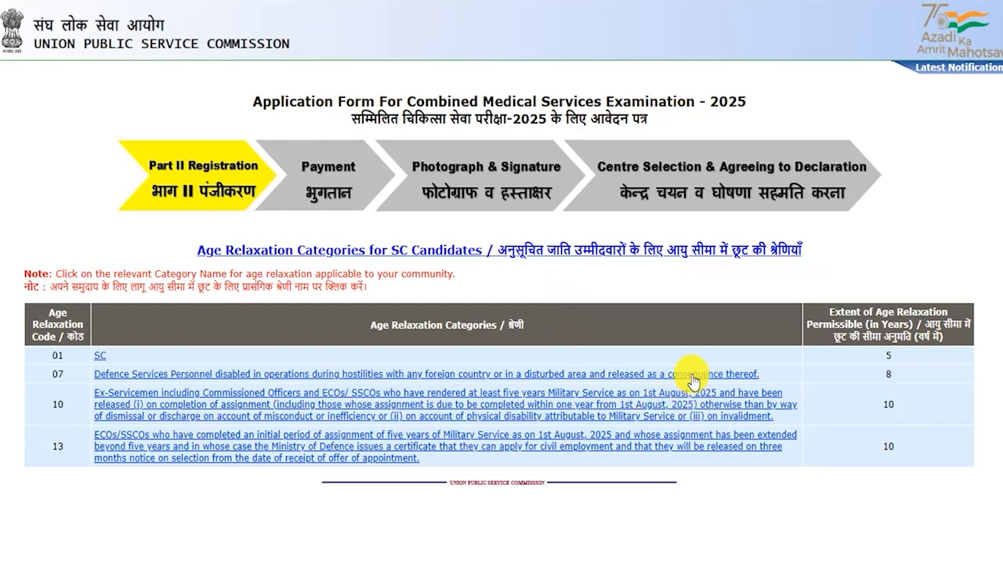
click(101, 356)
drag(251, 284, 354, 284)
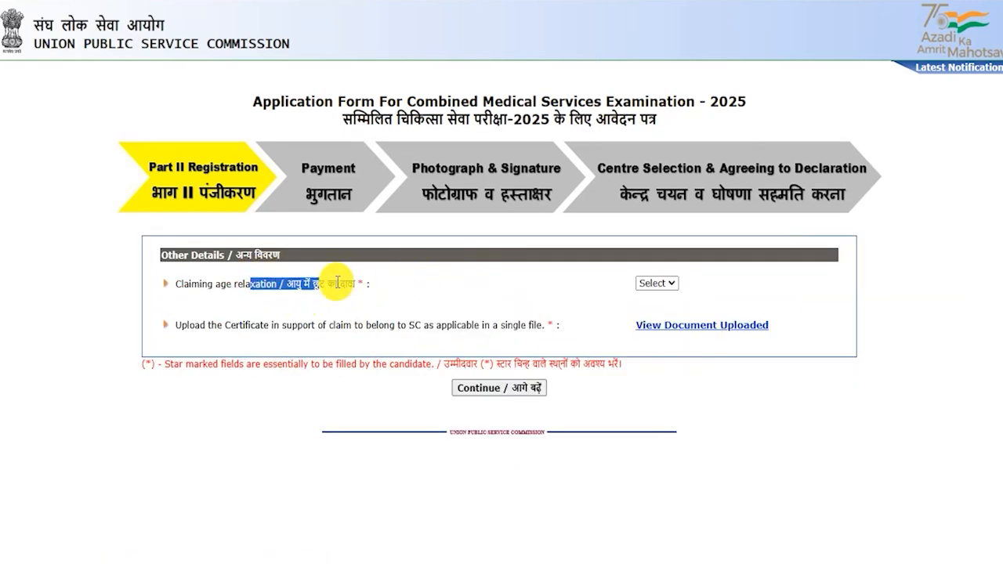
click(662, 284)
click(656, 338)
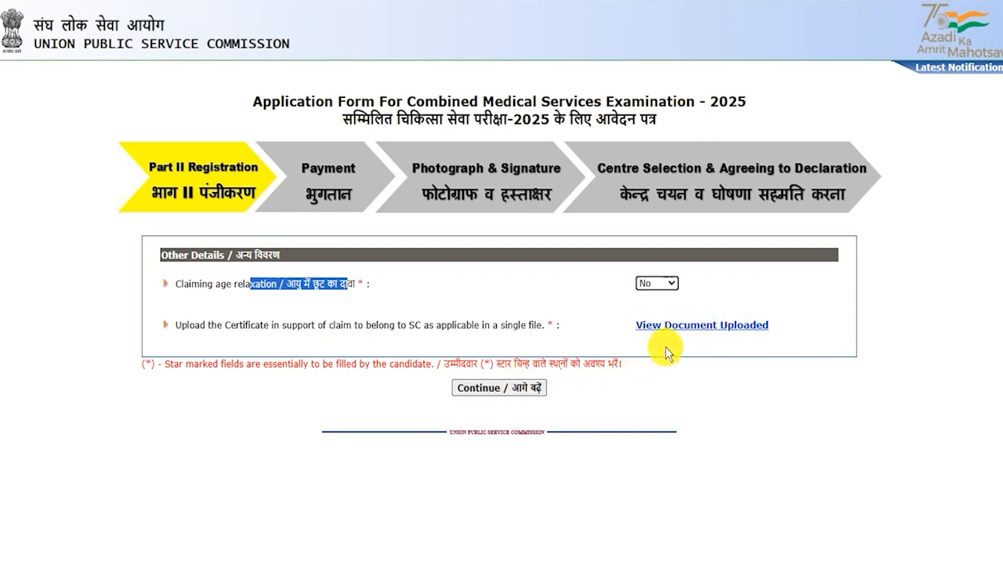
click(509, 388)
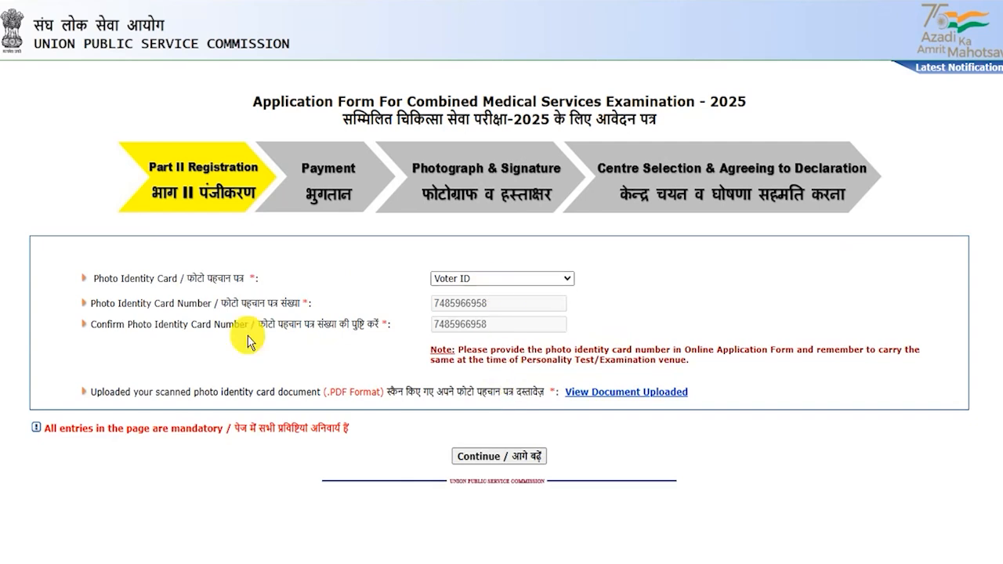
Keep Voter ID as the photo identity card and submit the identity details
click(476, 279)
click(475, 277)
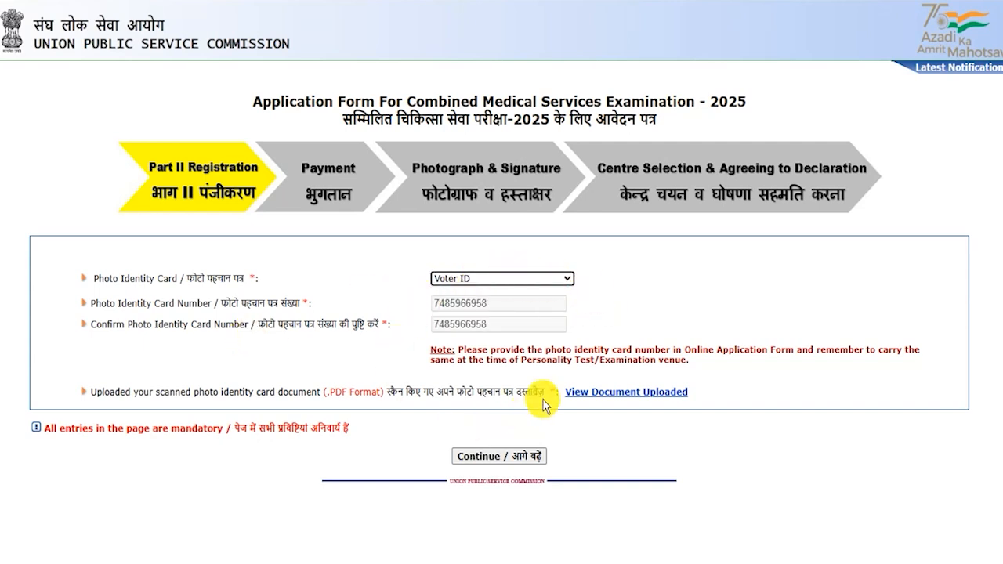
click(507, 456)
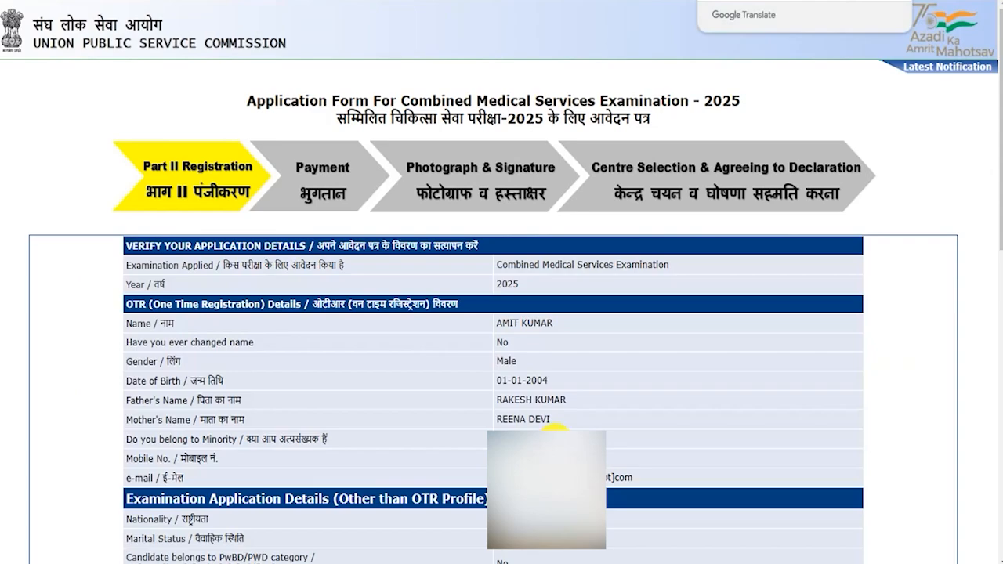
Fill in the verification code, agree to the declaration to submit, then start the CMS Part III DAF
scroll(555, 429, down, 15)
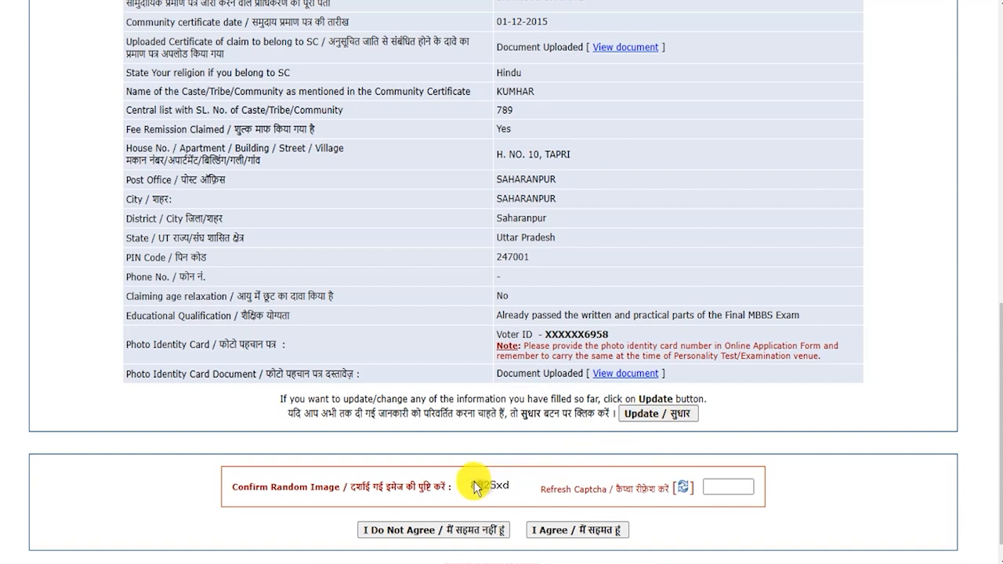
click(705, 487)
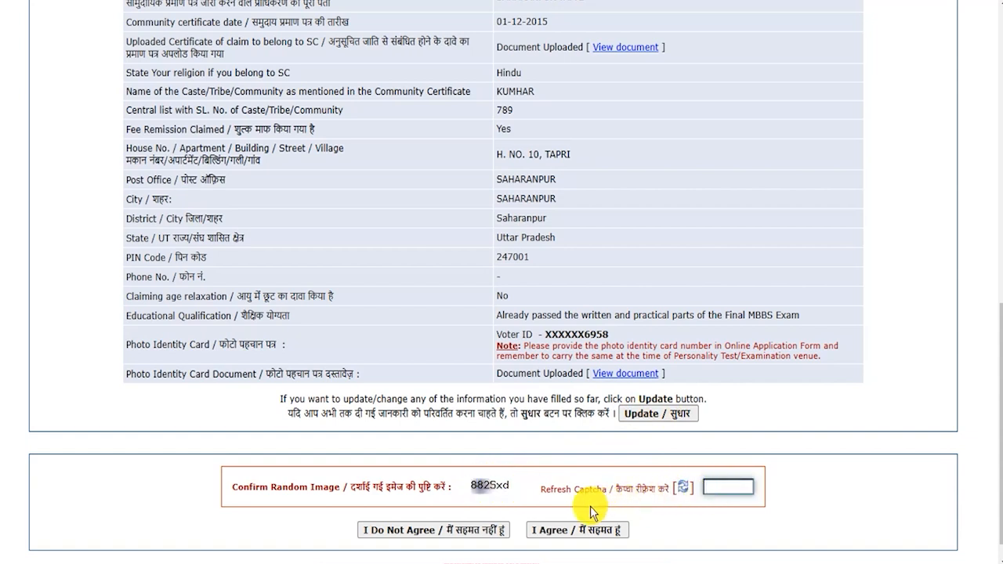
scroll(572, 551, down, 1)
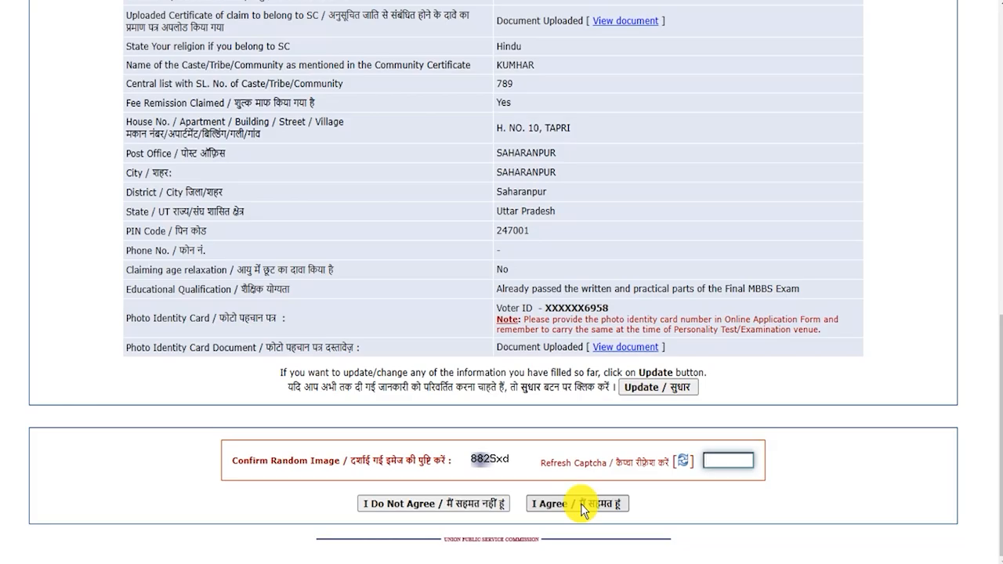
click(583, 506)
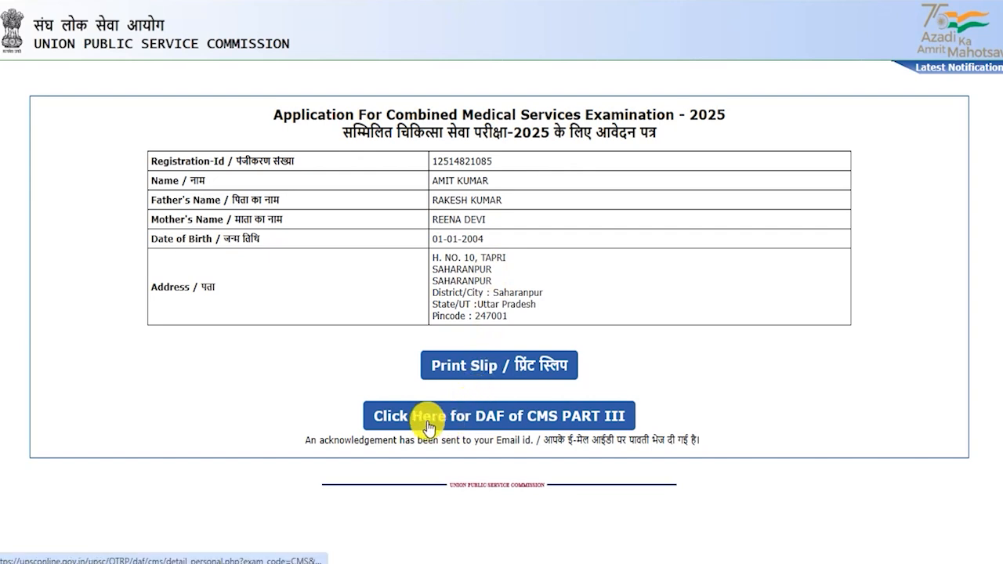
click(593, 423)
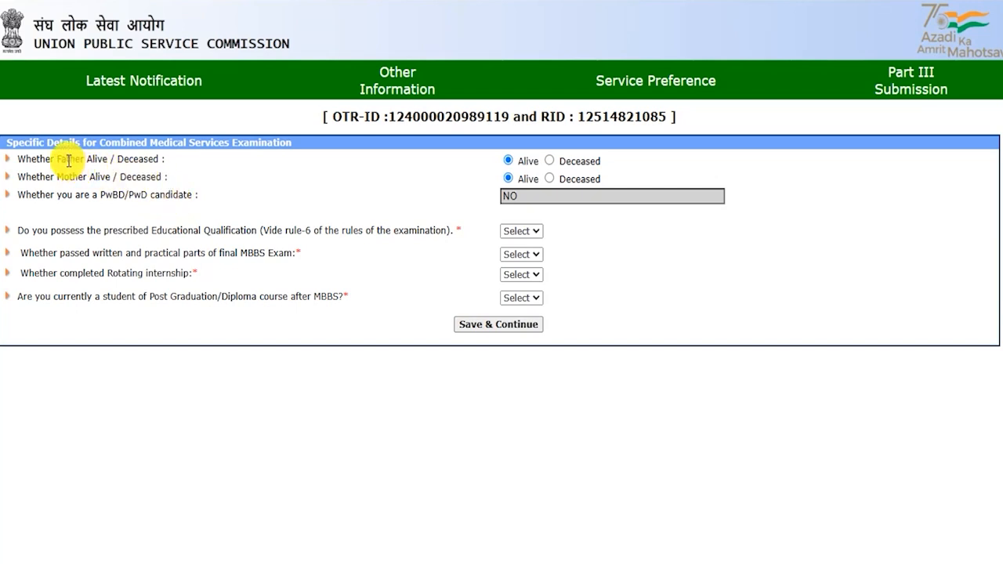
Mark both Father and Mother as Alive
drag(67, 159, 145, 163)
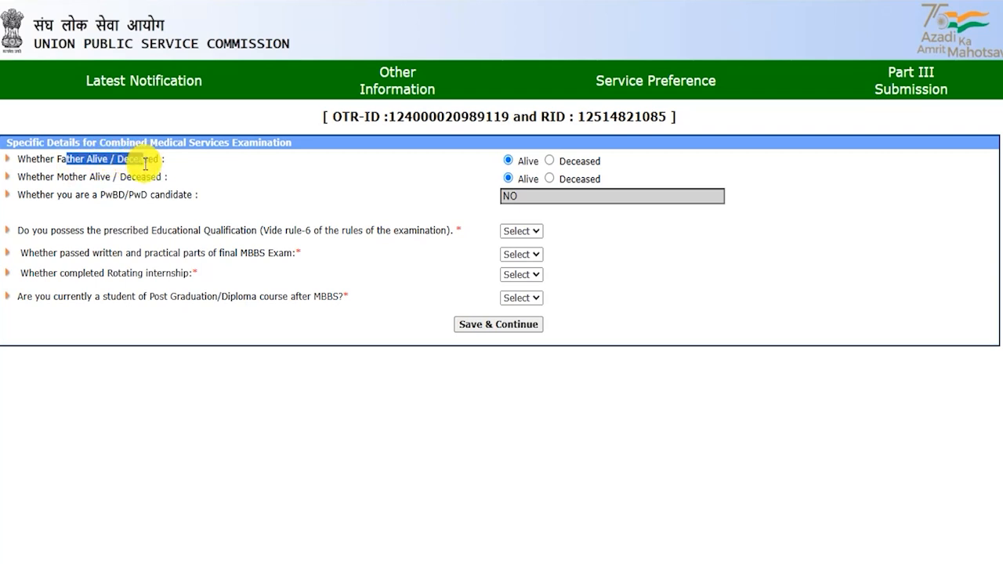
click(508, 161)
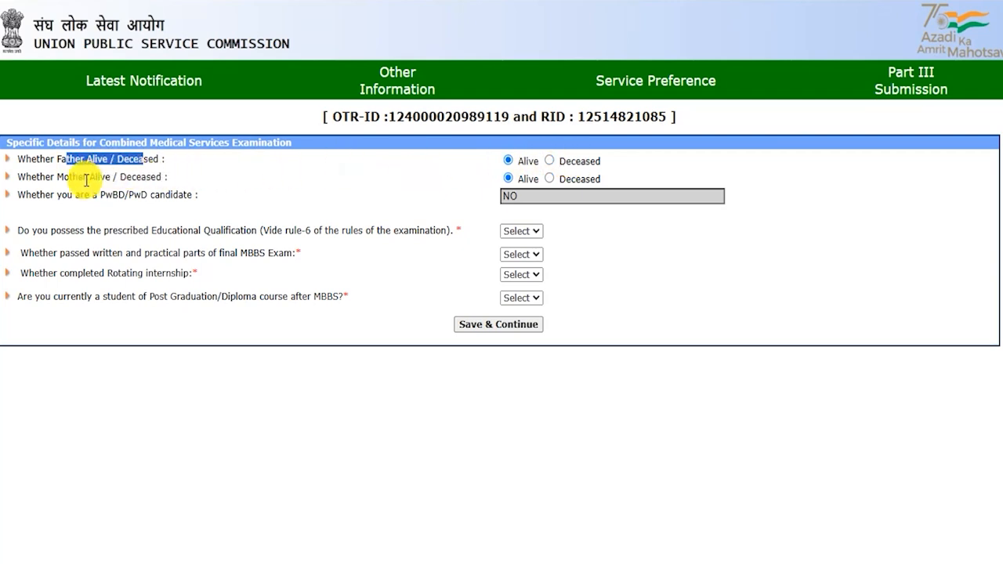
drag(52, 176, 127, 176)
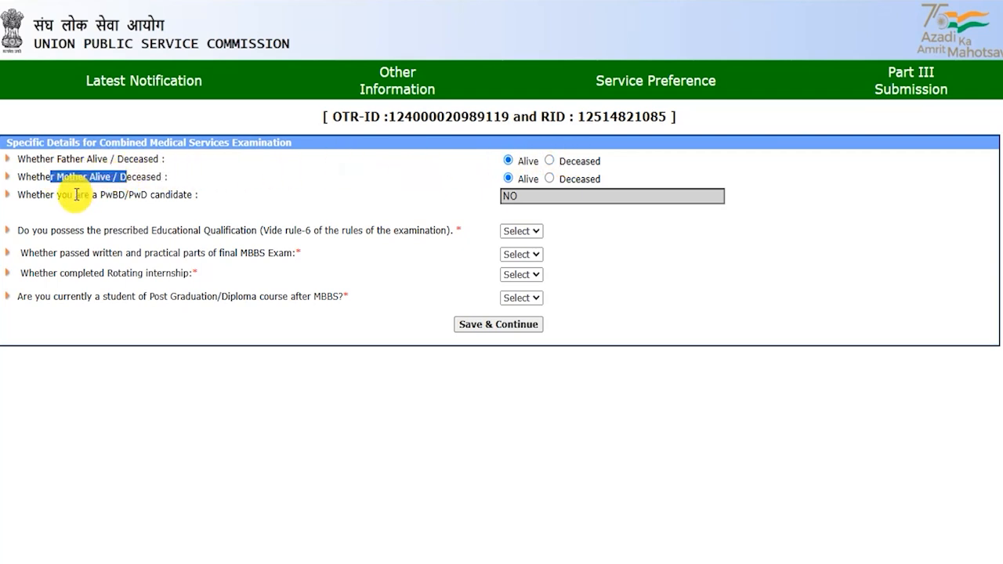
drag(49, 195, 172, 195)
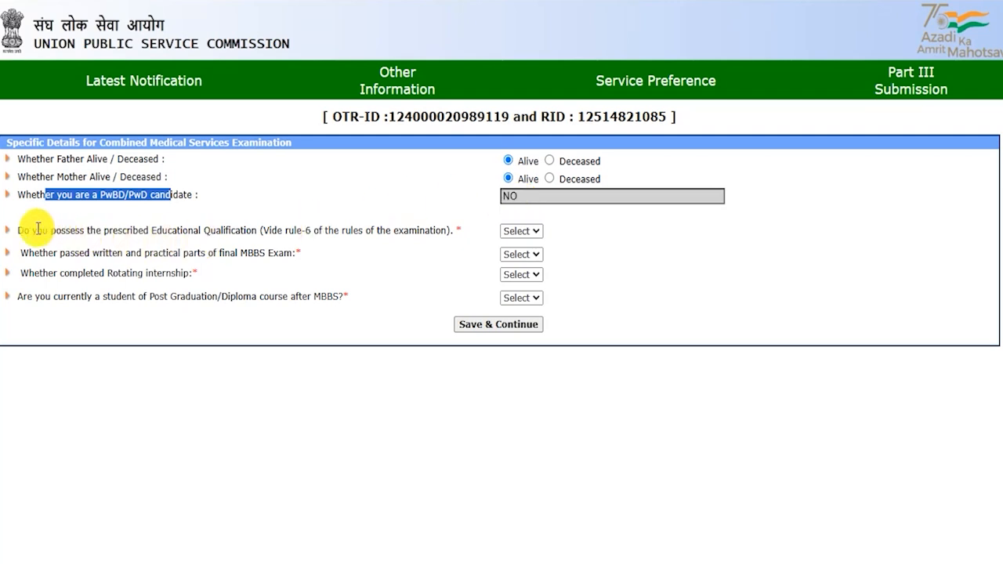
Answer Yes to having the prescribed educational qualification
drag(30, 230, 251, 231)
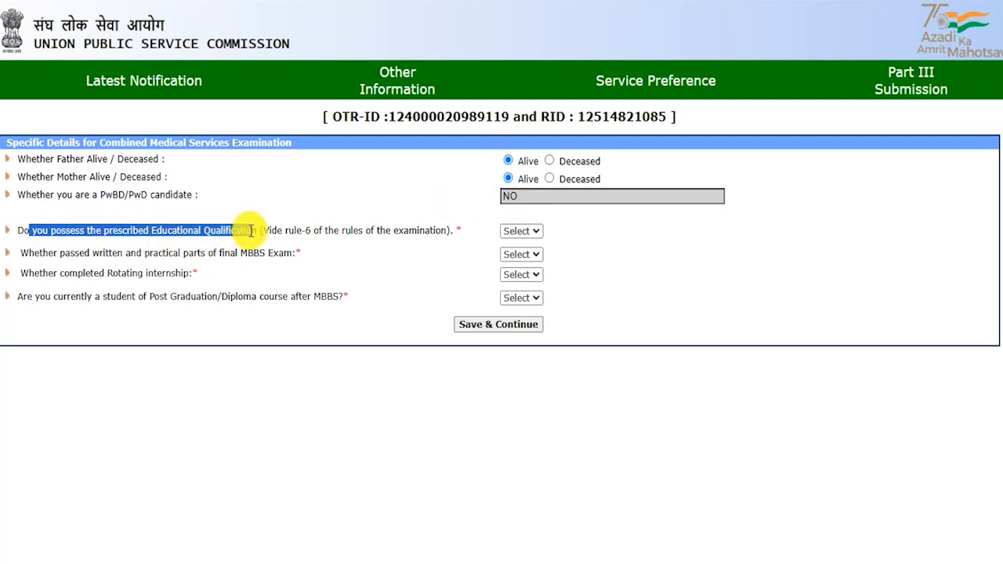
click(521, 230)
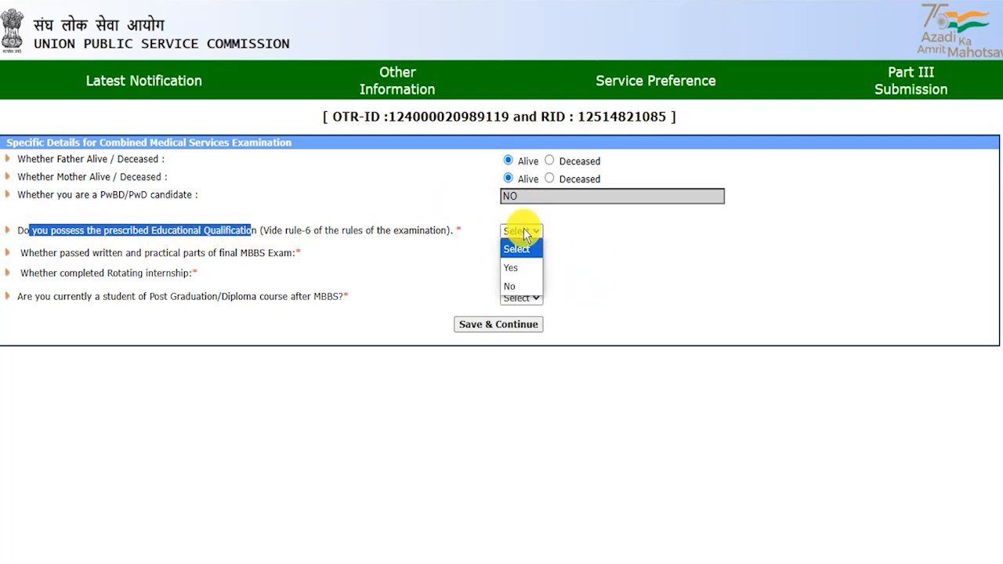
click(517, 267)
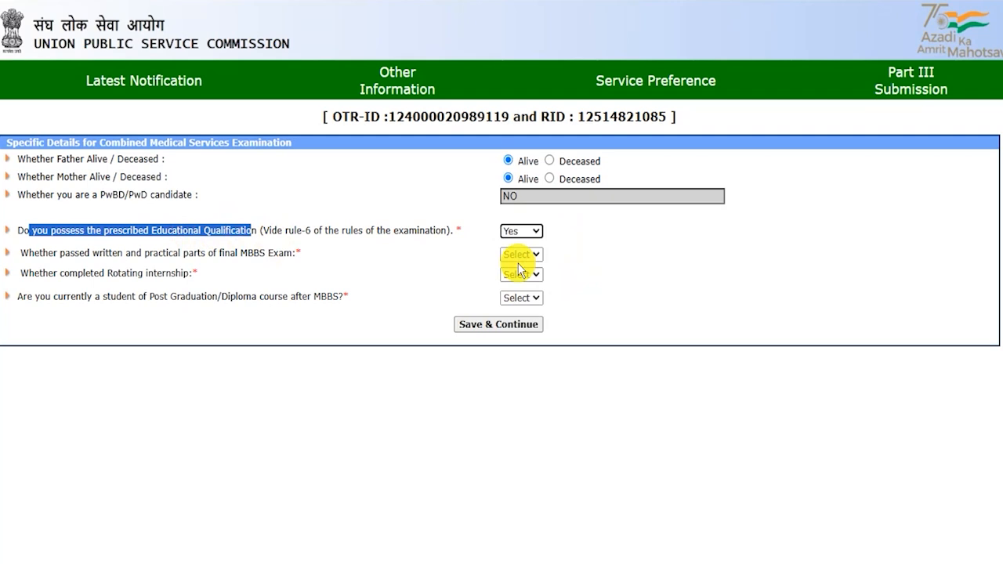
click(114, 256)
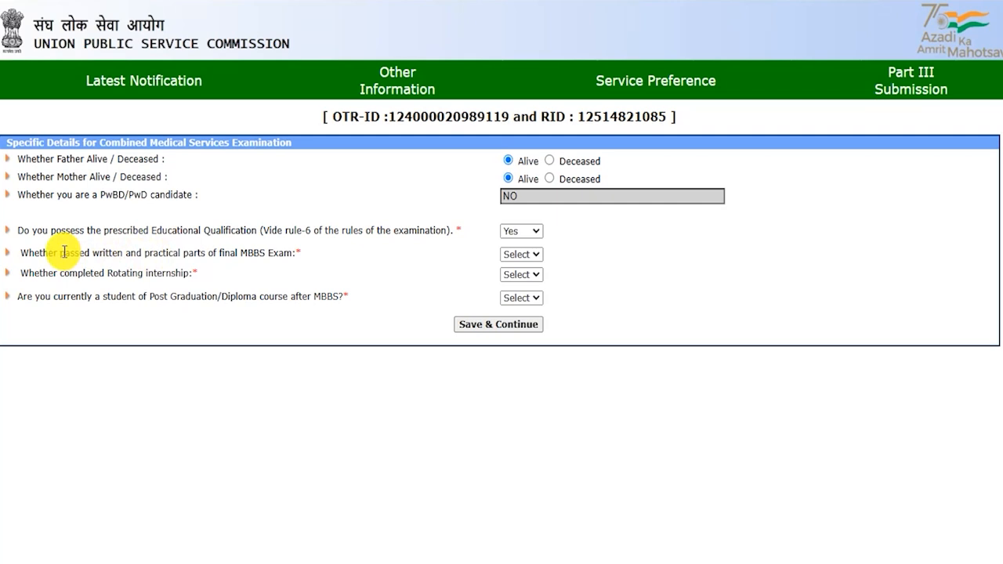
Answer No to having passed the final MBBS examination
drag(48, 253, 285, 252)
click(510, 254)
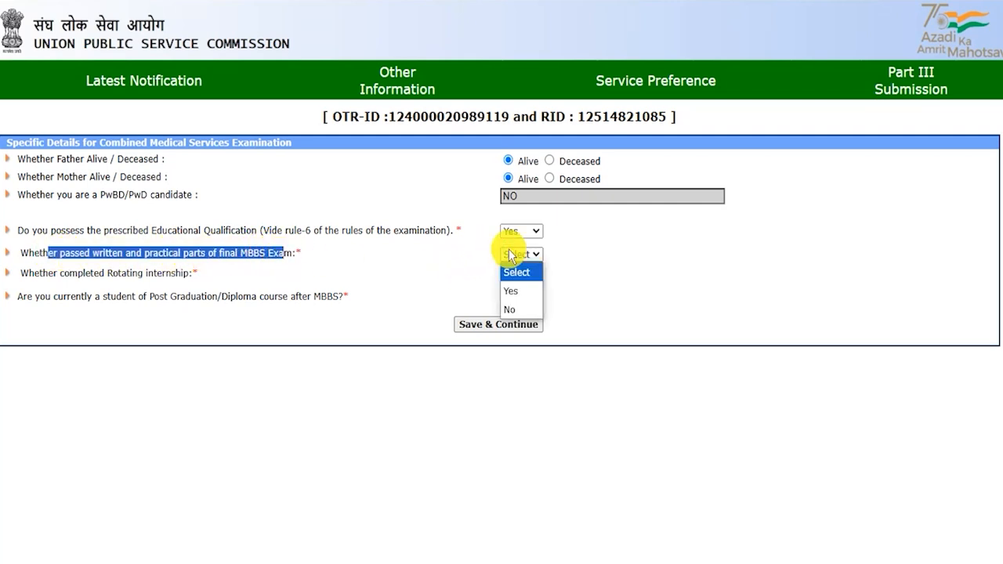
click(518, 291)
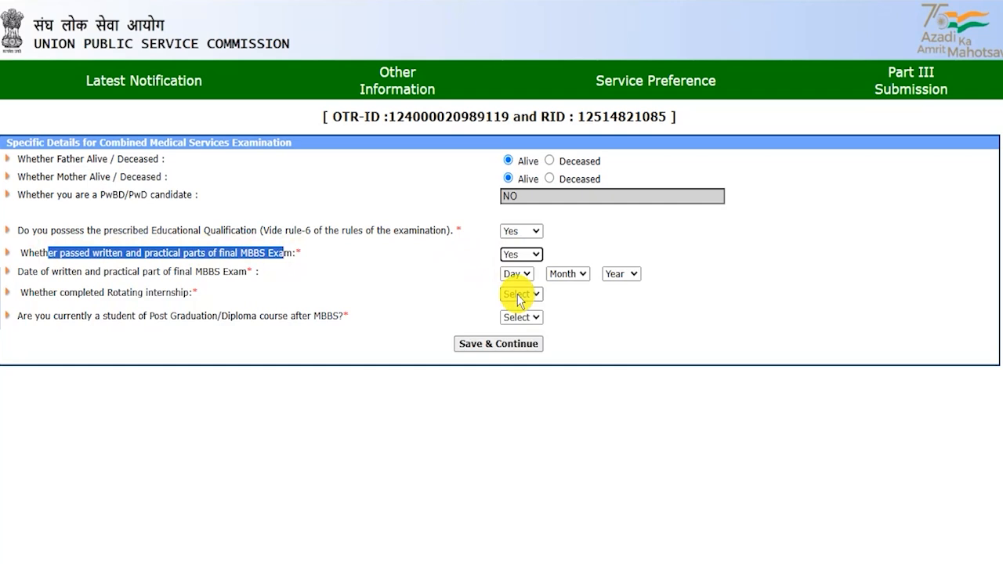
drag(41, 271, 205, 271)
click(511, 274)
click(512, 274)
click(567, 274)
click(621, 273)
click(632, 312)
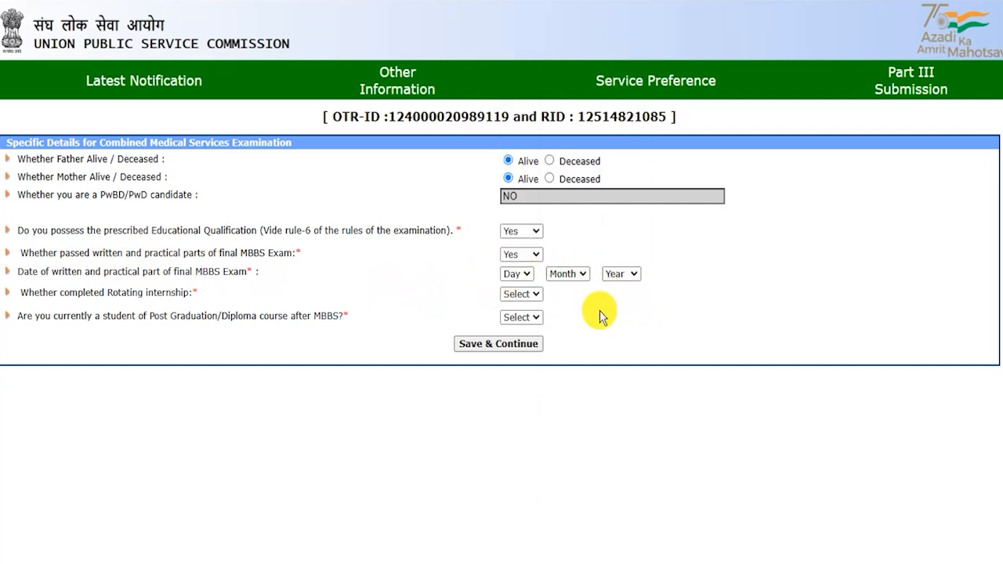
drag(125, 252, 231, 252)
click(521, 254)
click(515, 308)
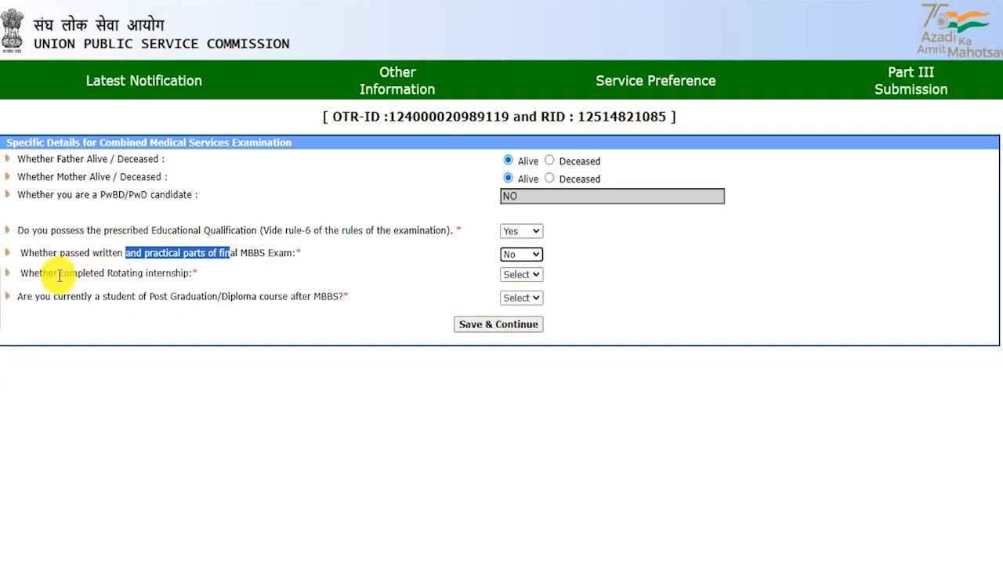
Answer No to having completed the rotating internship
drag(34, 273, 125, 273)
click(516, 276)
click(514, 311)
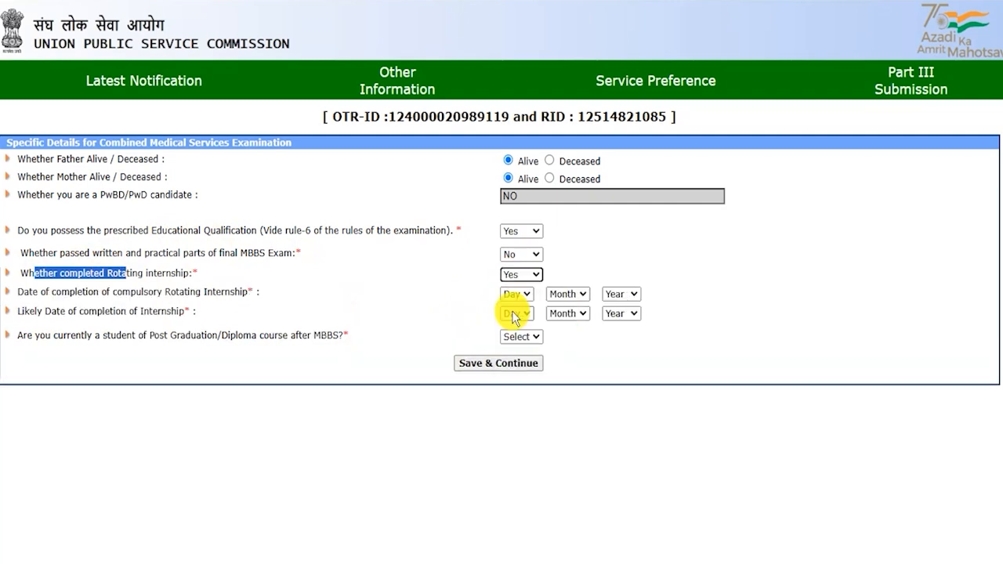
drag(40, 294, 266, 300)
click(506, 294)
click(620, 292)
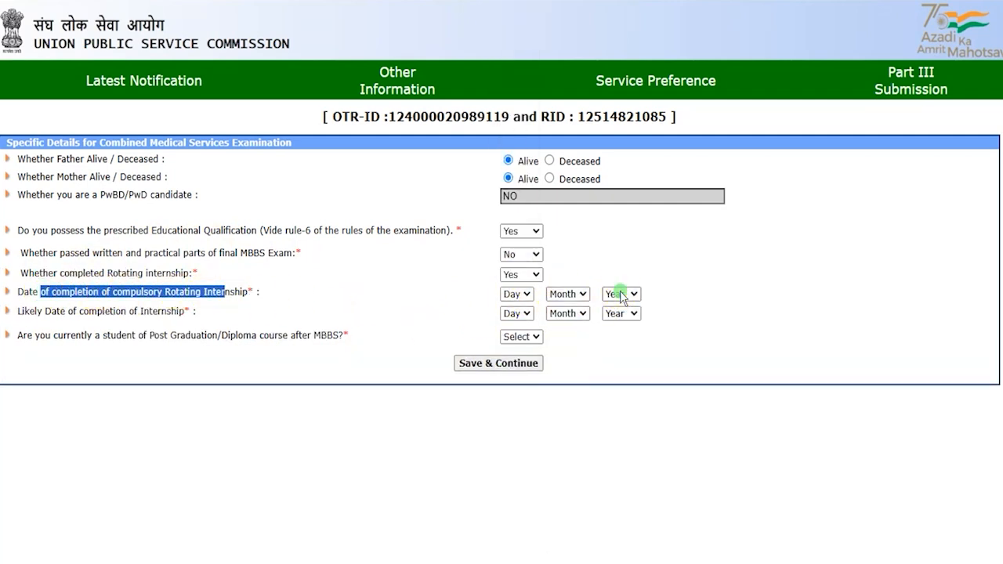
click(621, 295)
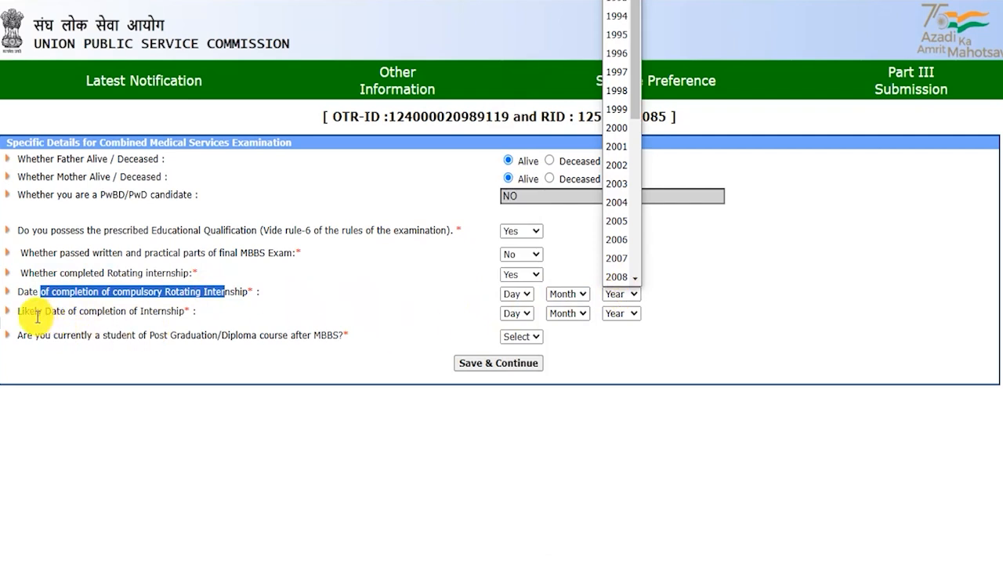
drag(30, 312, 477, 326)
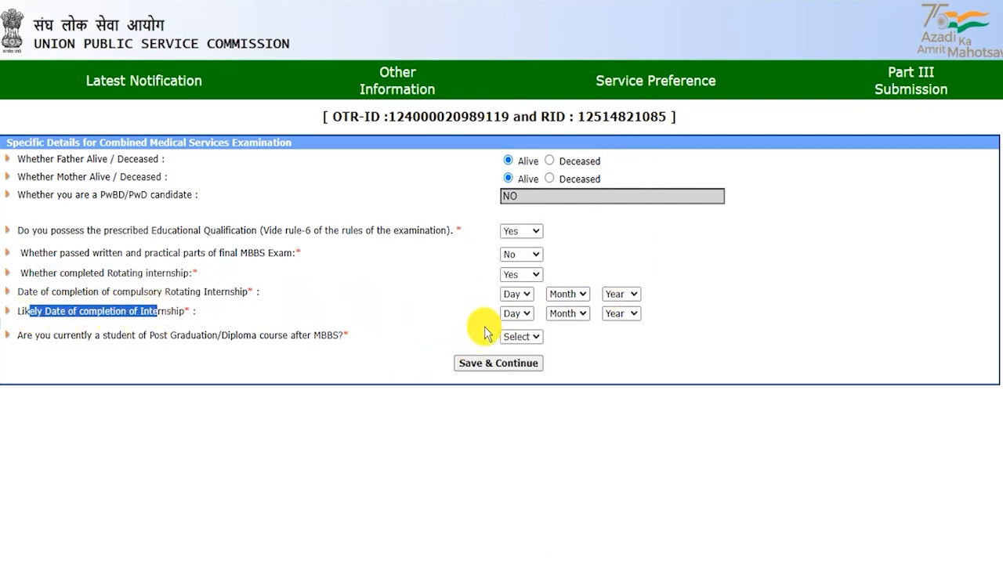
click(516, 315)
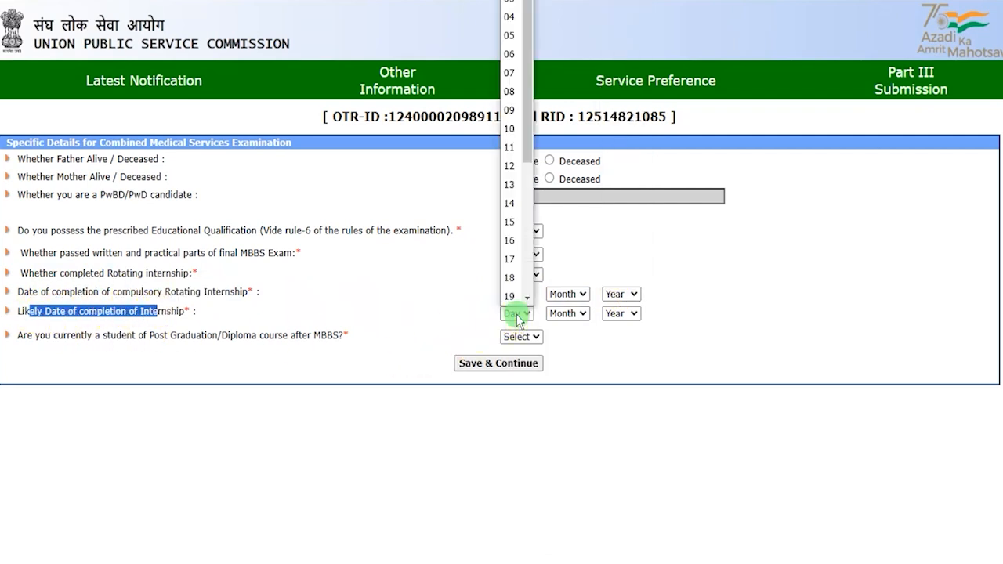
click(567, 315)
click(620, 315)
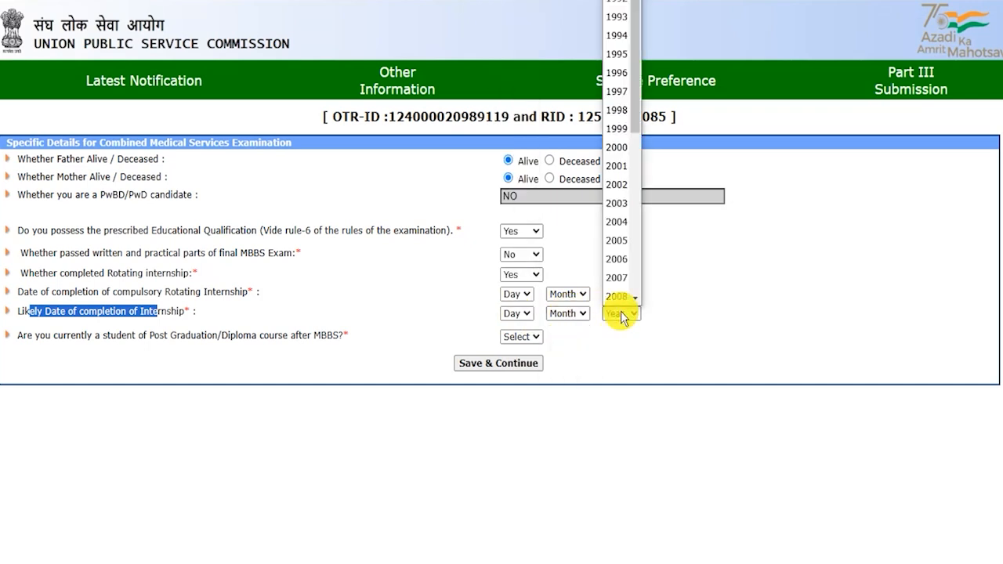
click(519, 275)
drag(93, 292, 216, 292)
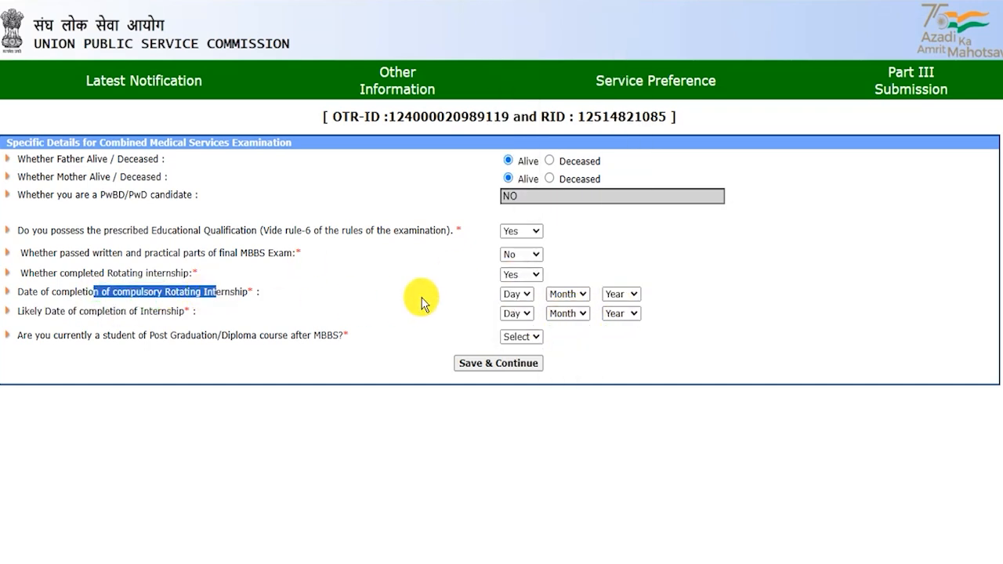
click(517, 275)
click(511, 307)
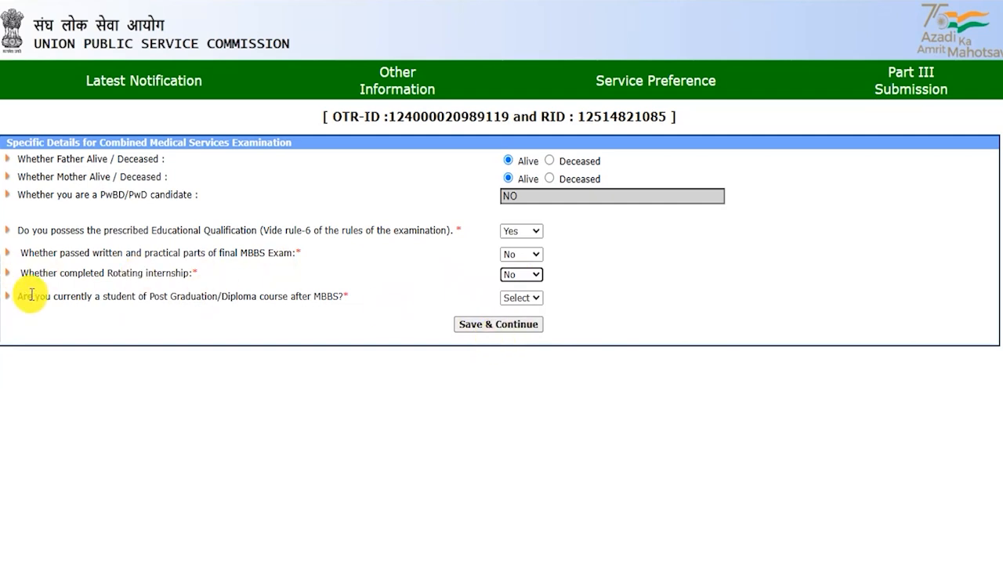
Review the Post Graduation follow-up questions, leaving the bond requirement set to No
drag(31, 295, 330, 301)
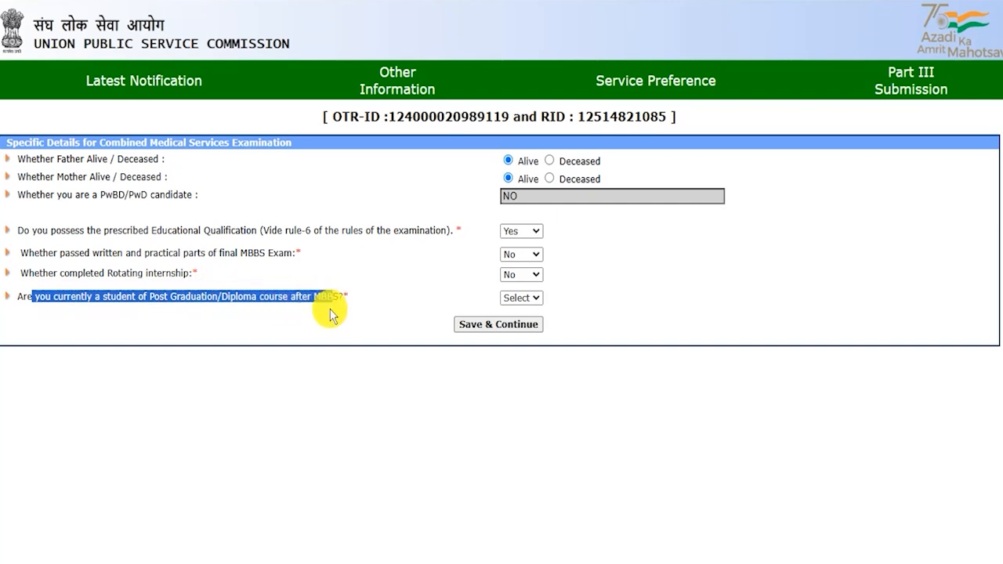
click(522, 298)
click(521, 335)
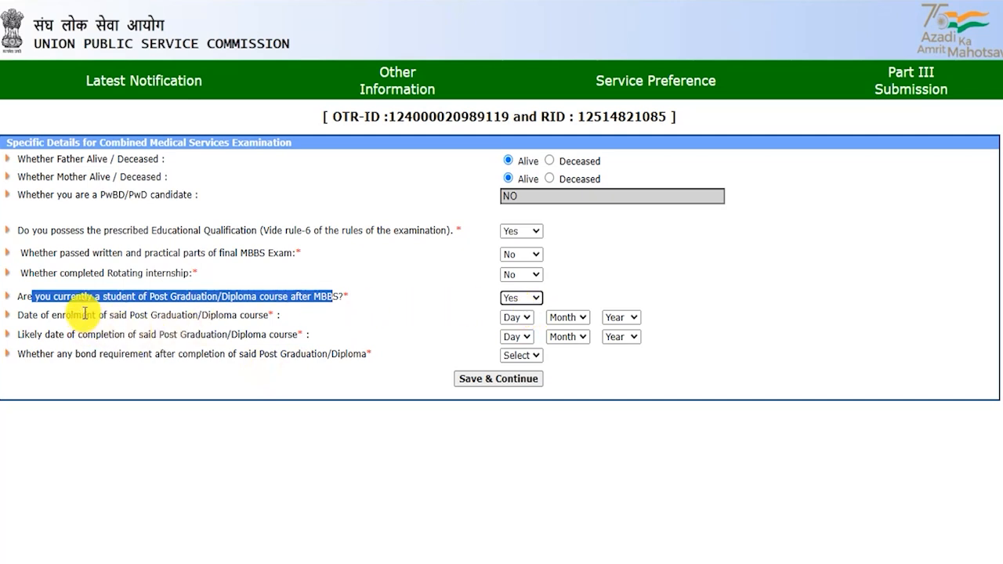
drag(148, 315, 256, 316)
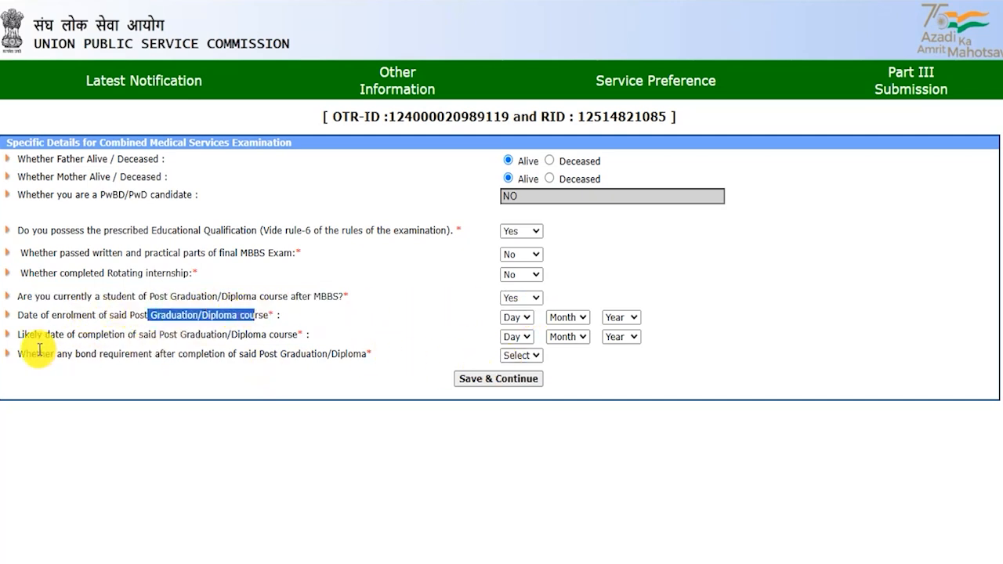
drag(34, 340, 268, 336)
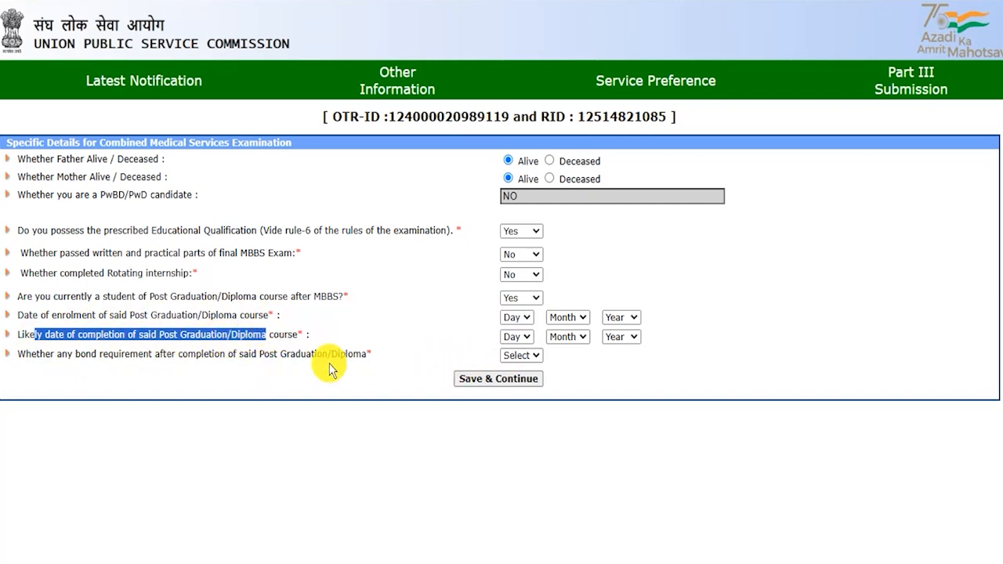
drag(53, 357, 328, 354)
click(540, 360)
click(511, 414)
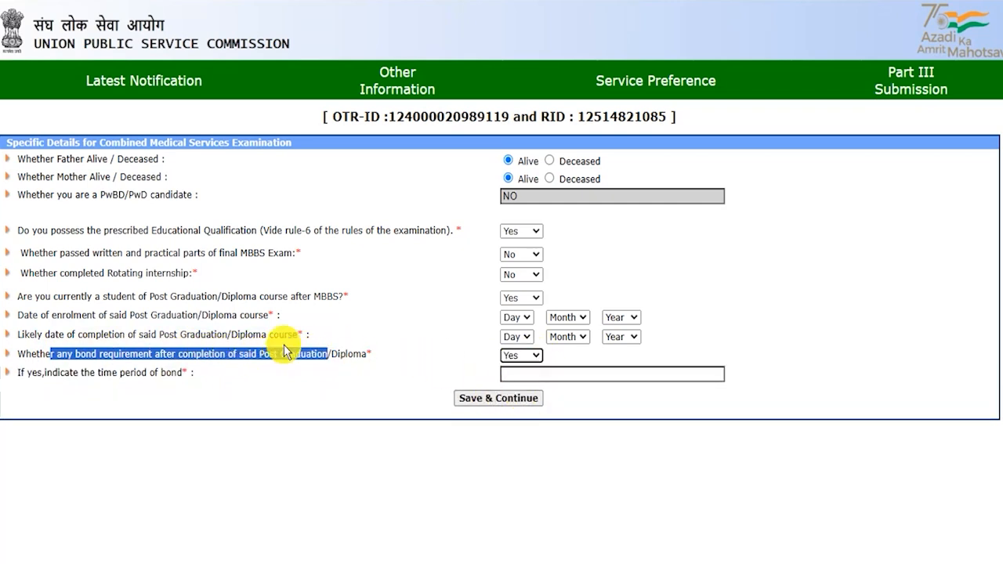
drag(90, 374, 130, 374)
click(519, 362)
click(507, 399)
Set the Post Graduation student answer to No and save the Specific Details
drag(169, 296, 236, 295)
click(236, 295)
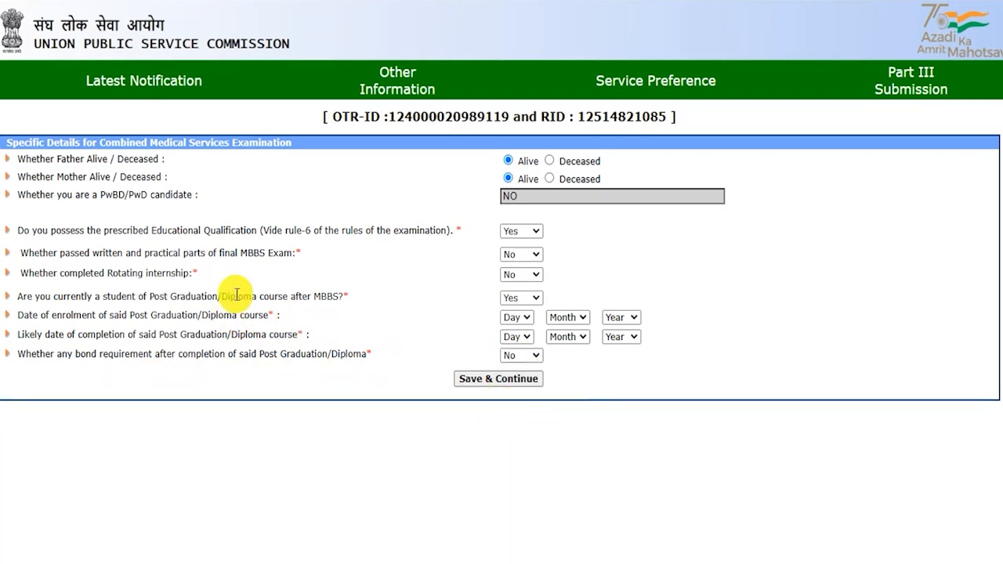
click(521, 298)
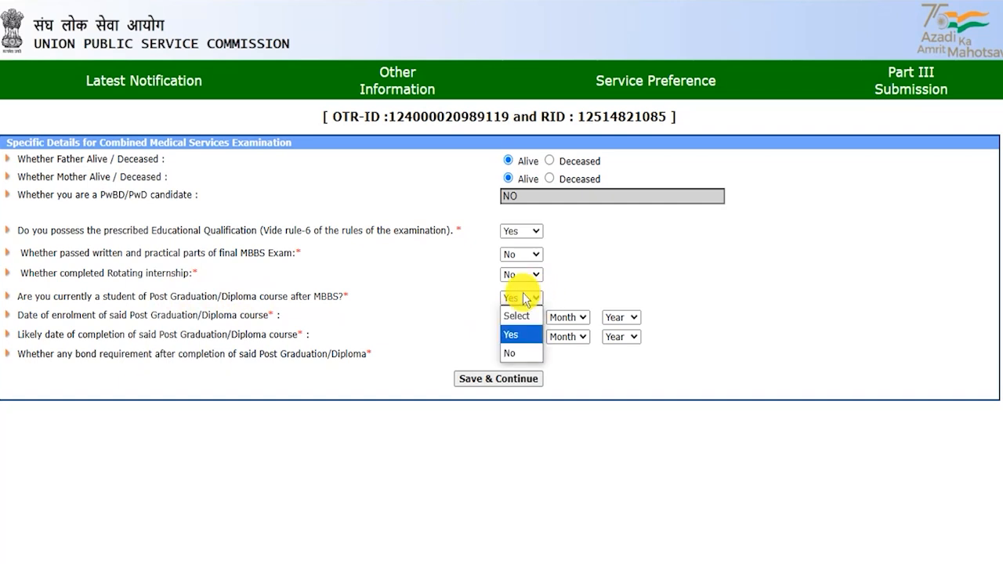
click(520, 352)
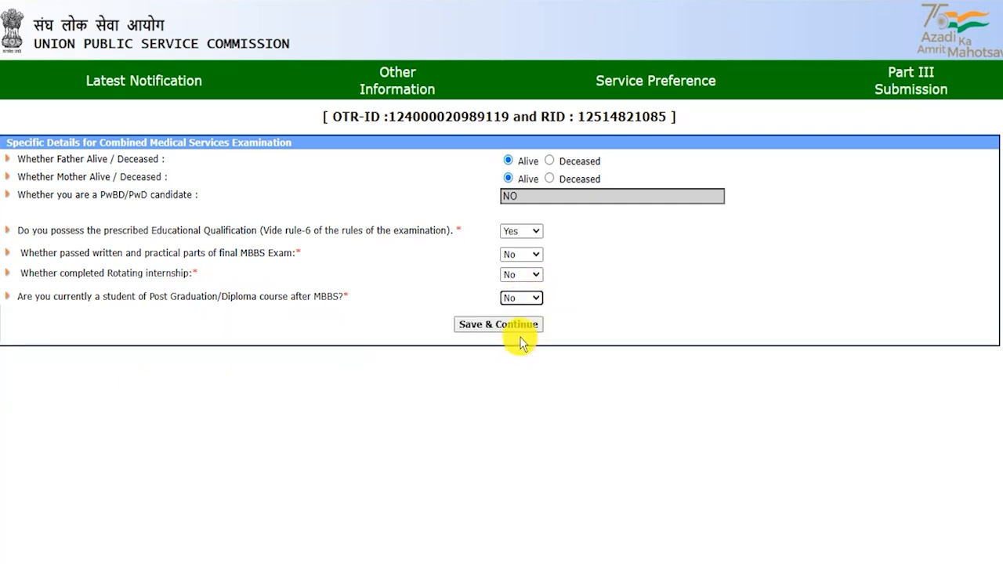
click(518, 332)
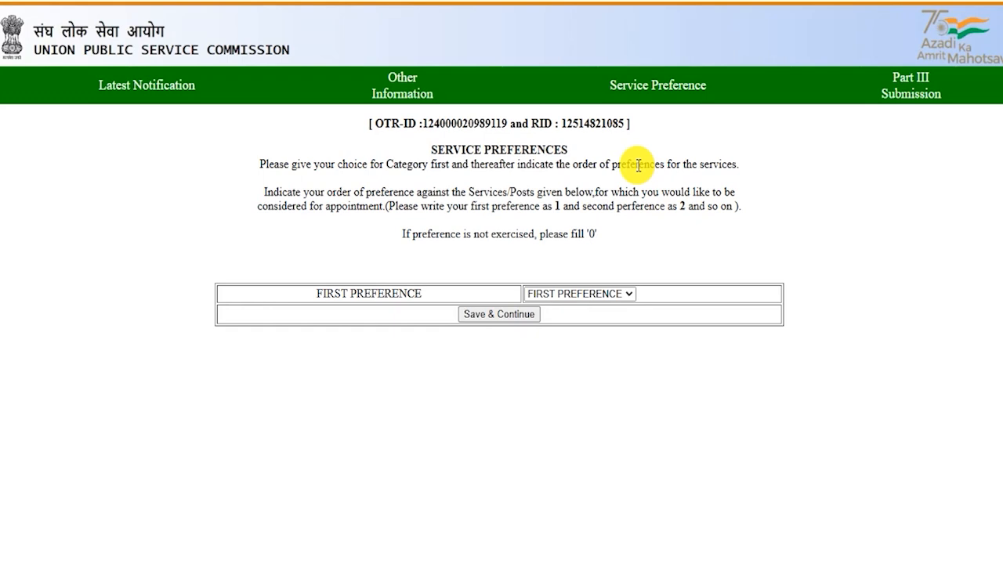
Choose Category - I as first preference, order services 1 and 1, 2, 3, and save
double_click(558, 206)
double_click(682, 206)
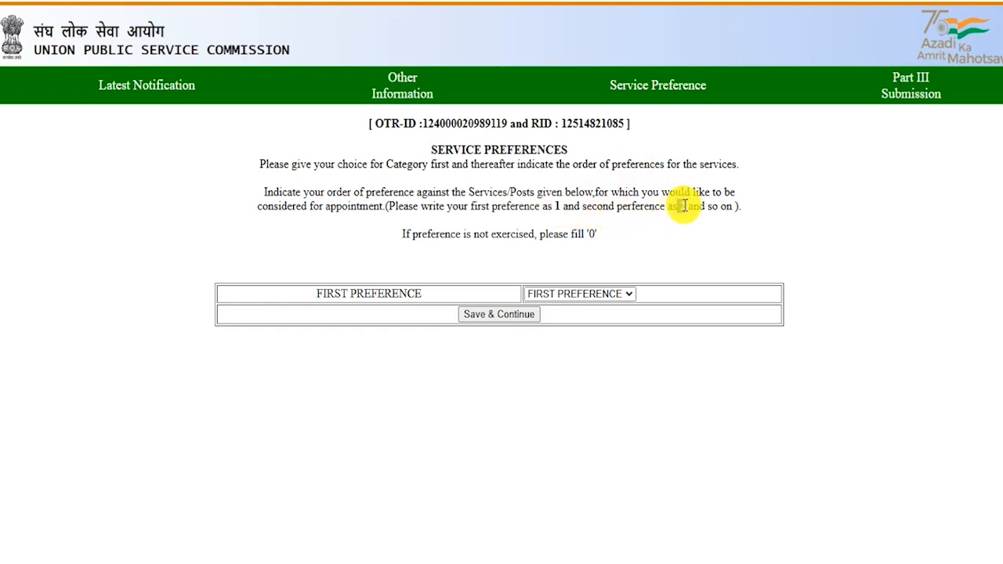
drag(413, 234, 538, 234)
click(592, 236)
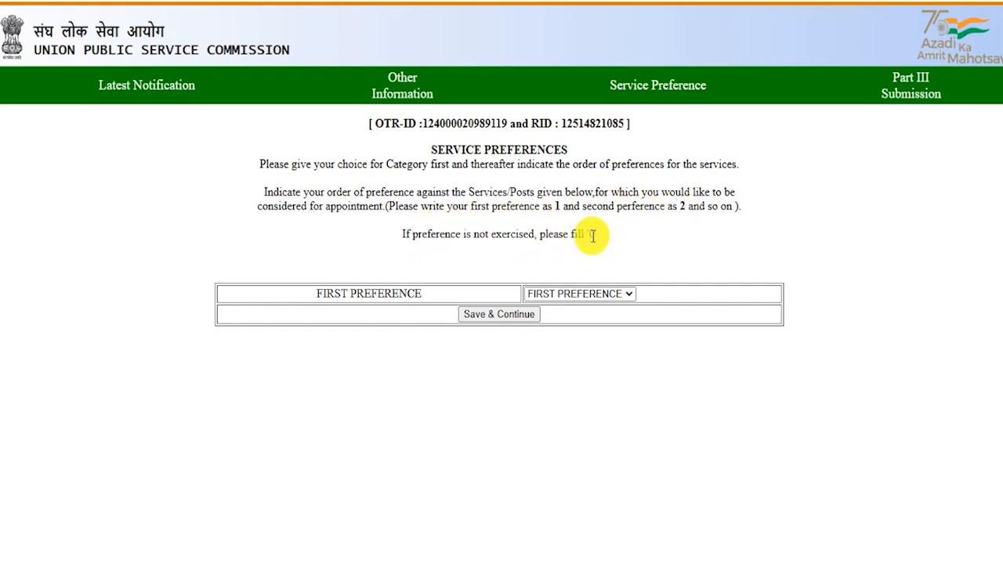
click(553, 296)
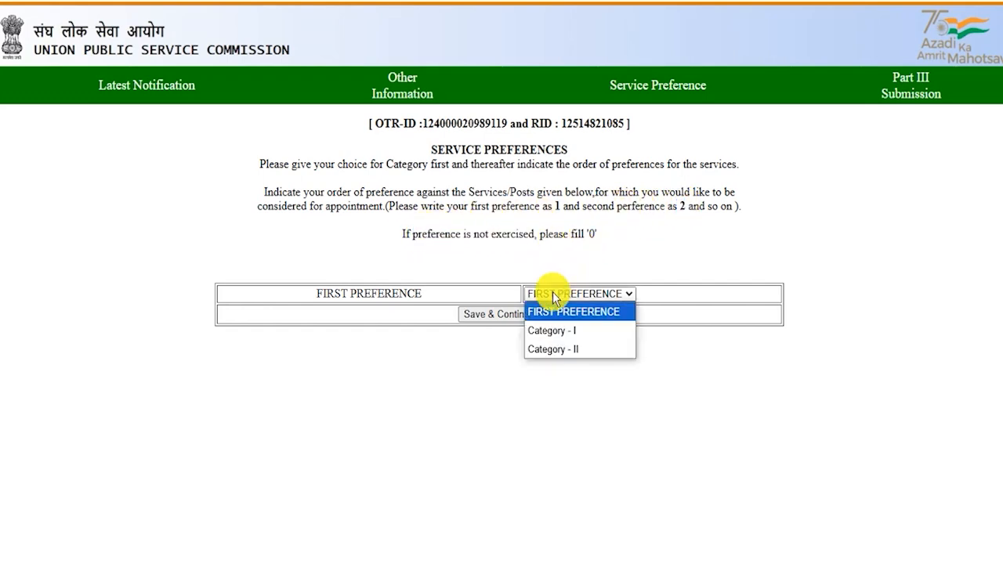
click(556, 333)
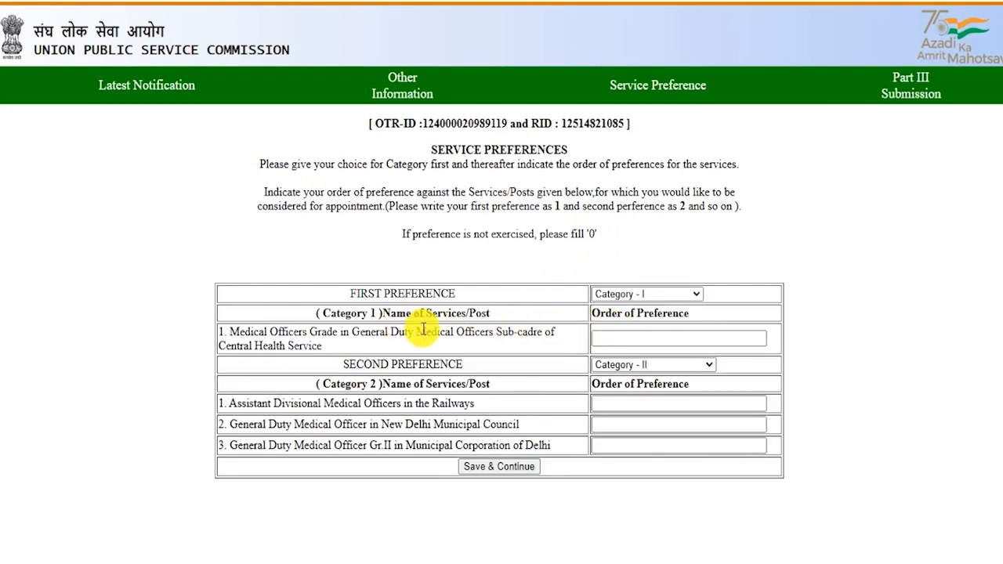
click(619, 340)
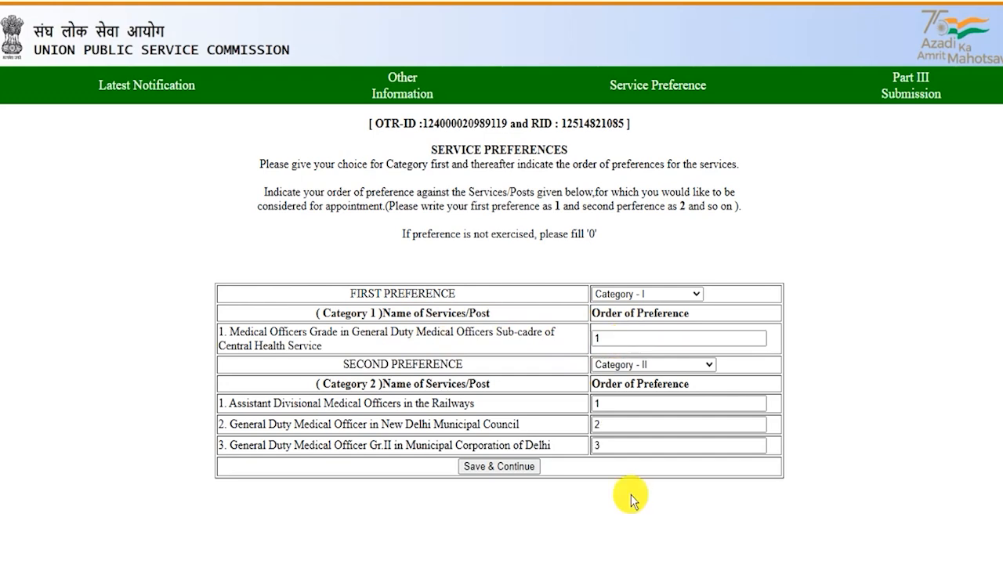
click(493, 469)
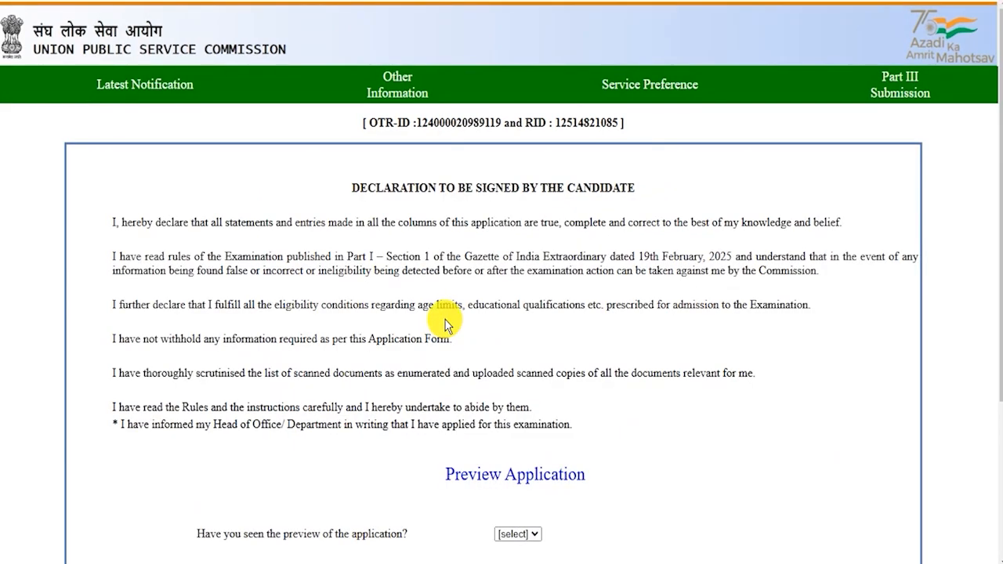
Confirm Yes to having seen the preview and finally submit Part III
scroll(446, 320, down, 2)
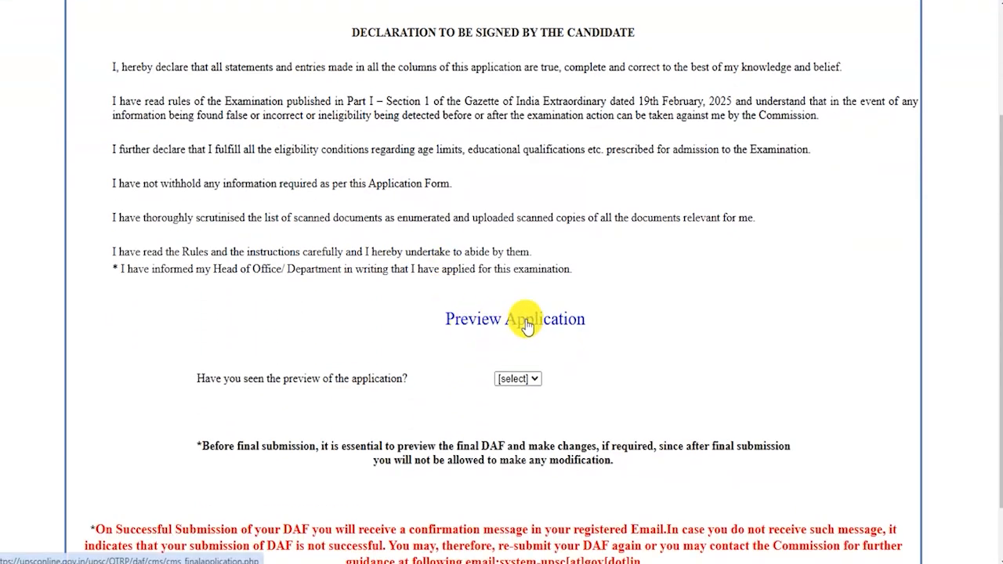
drag(262, 379, 379, 379)
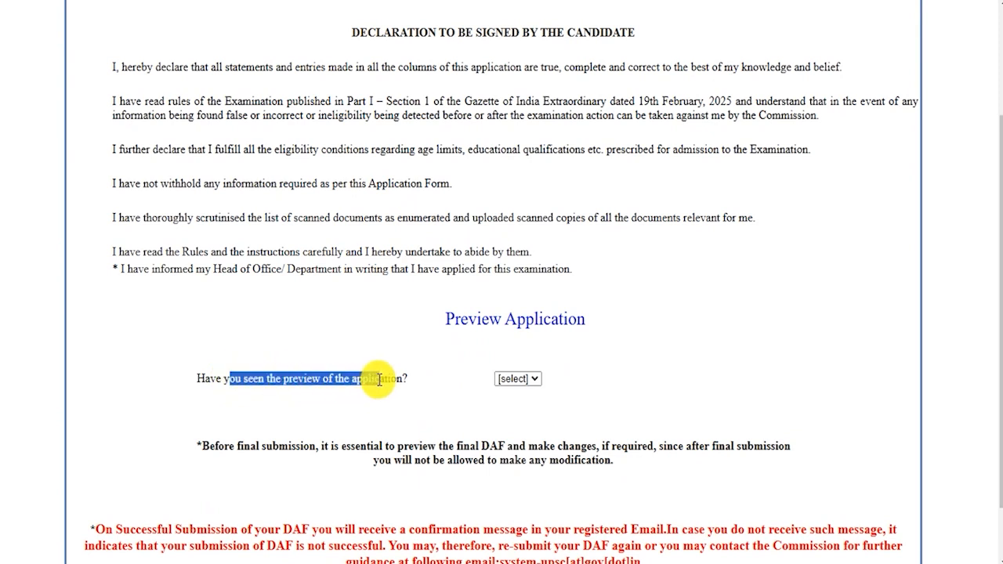
click(513, 380)
click(506, 416)
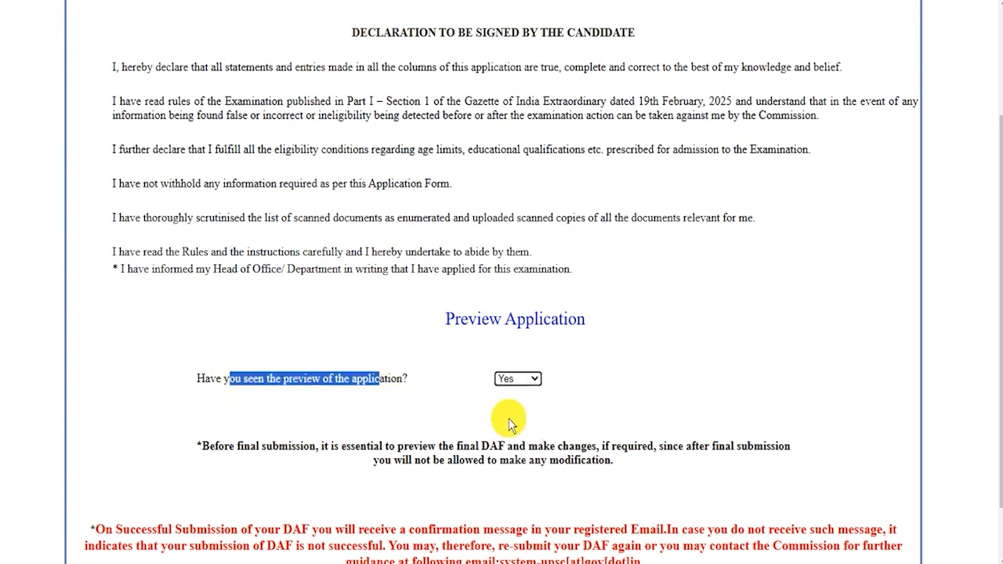
scroll(525, 412, down, 1)
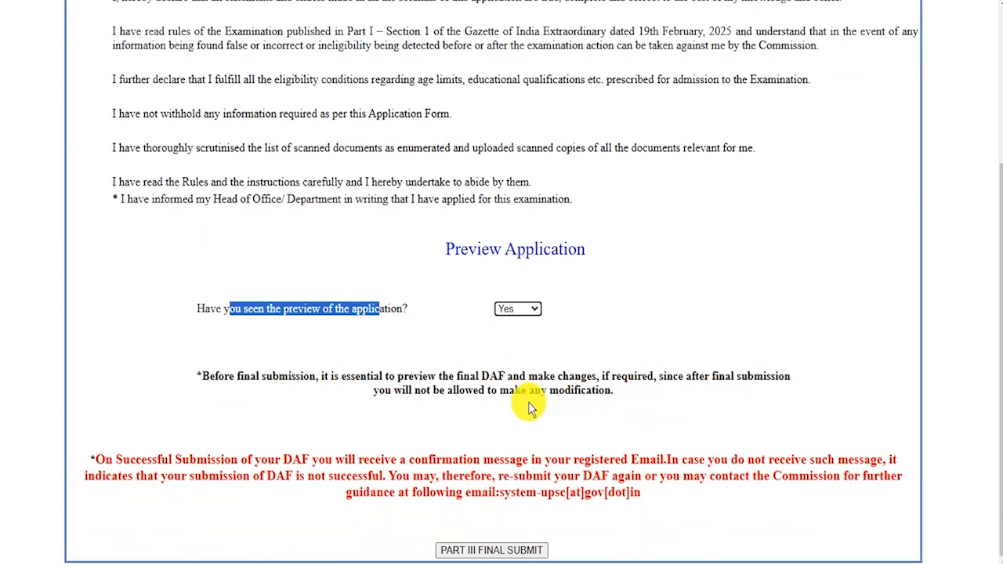
click(531, 552)
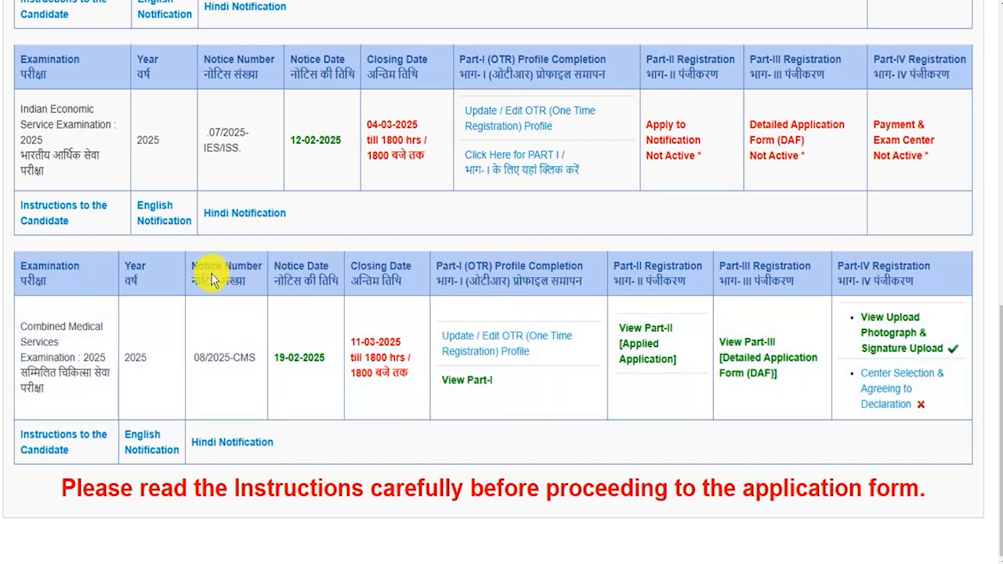
Open Part-IV Center Selection & Agreeing to Declaration for the CMS 2025 exam
drag(22, 326, 107, 357)
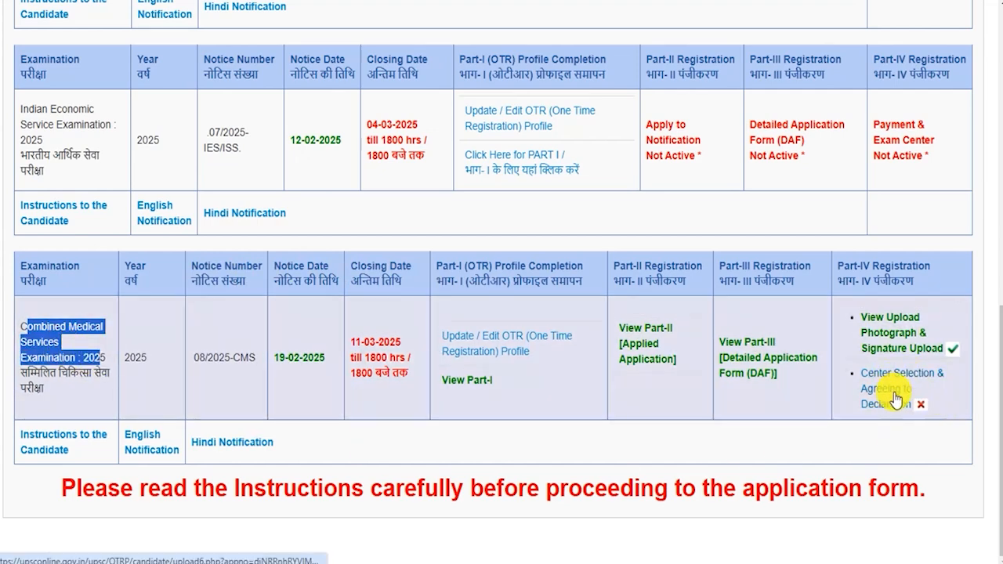
click(888, 404)
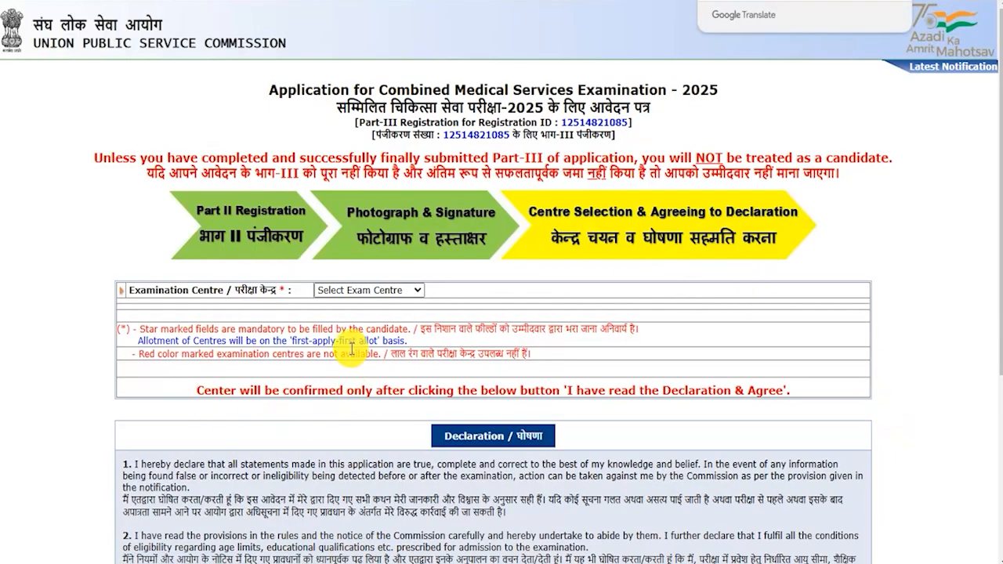
Choose Delhi as examination centre, agree to the declaration and finally submit
drag(146, 290, 226, 290)
click(355, 289)
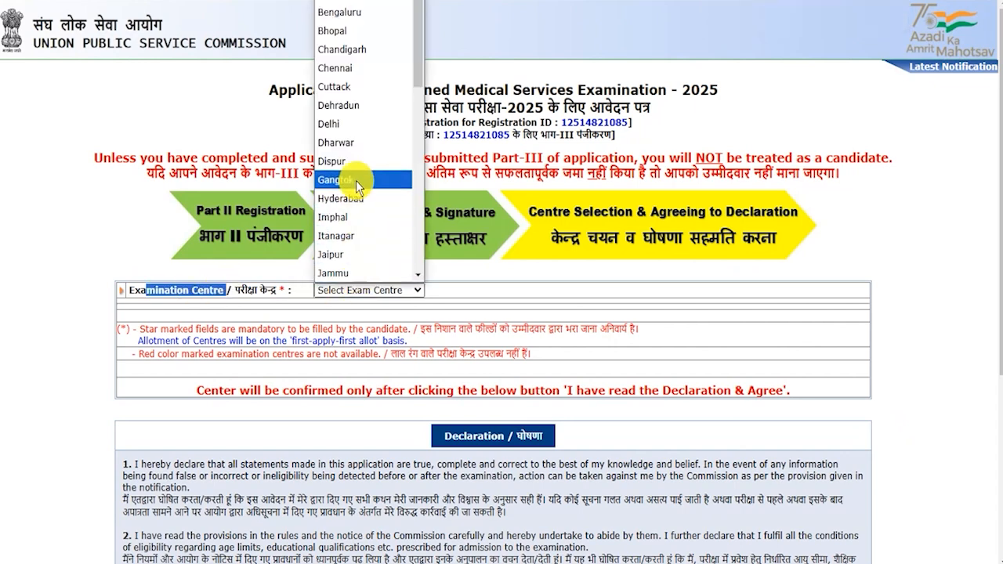
click(357, 137)
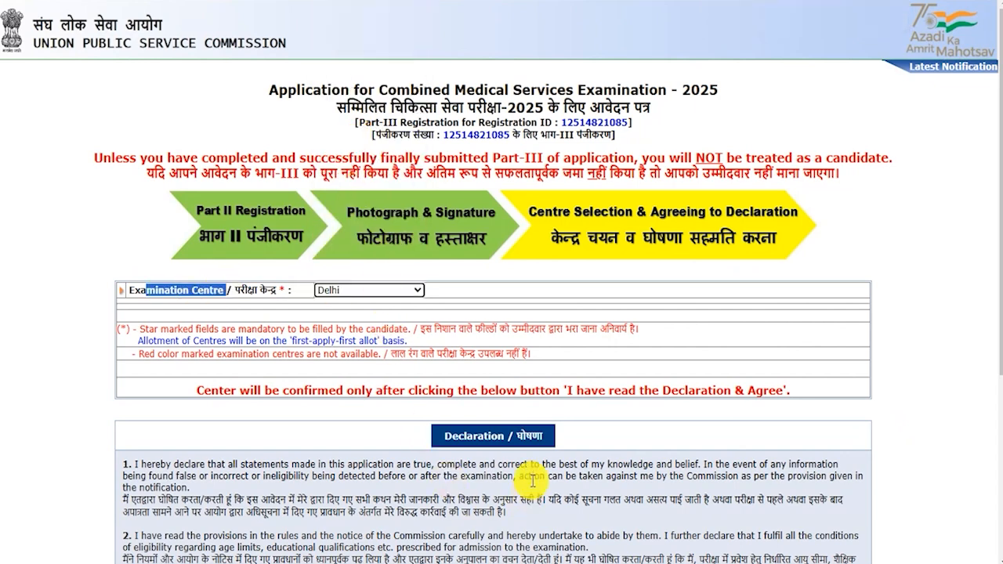
click(502, 434)
scroll(471, 455, down, 2)
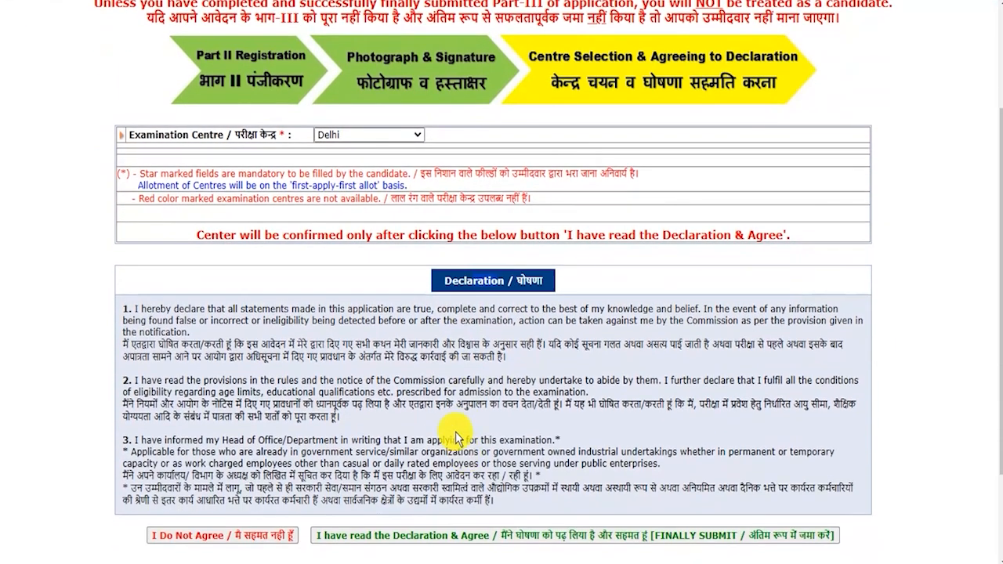
drag(377, 381, 483, 392)
scroll(480, 388, down, 2)
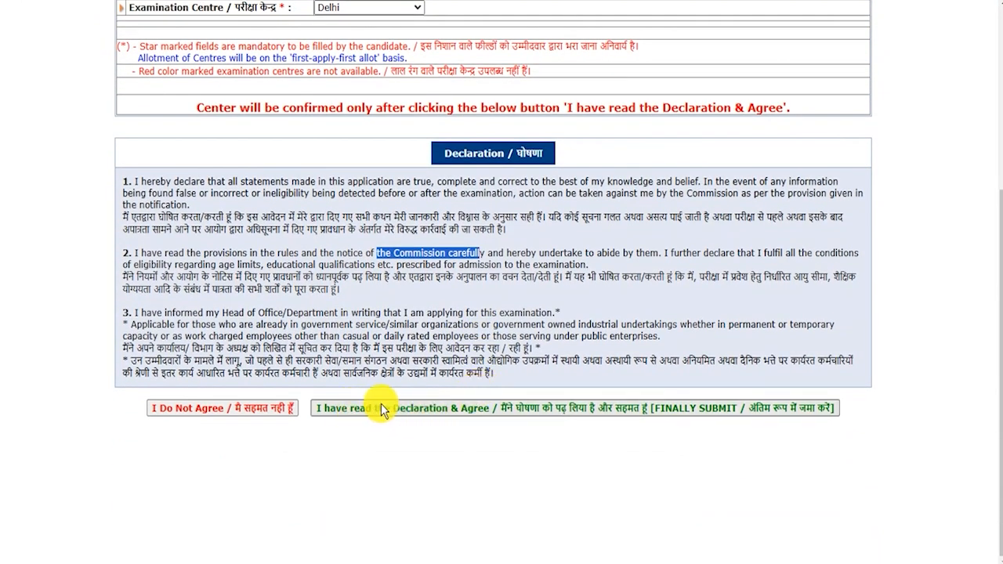
click(463, 408)
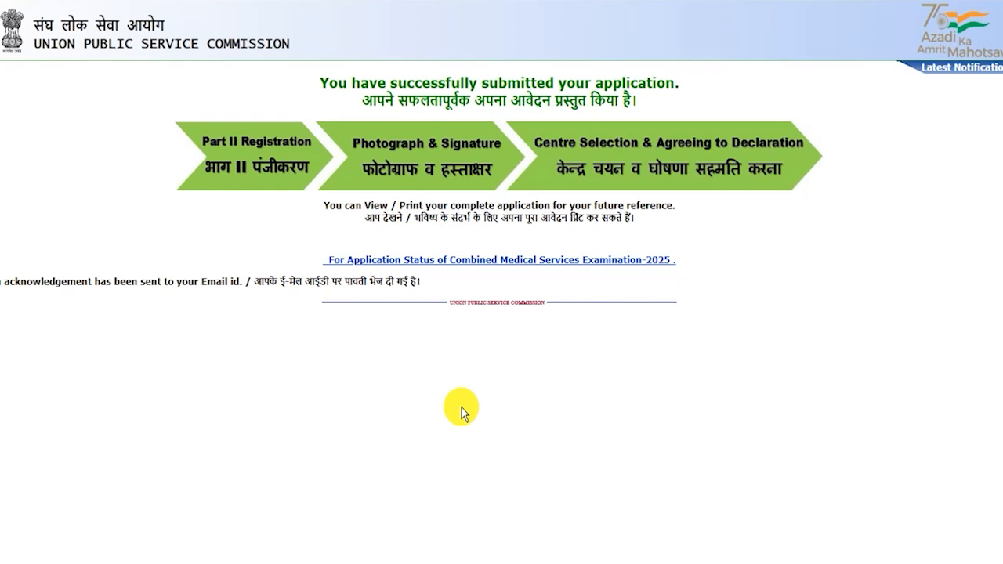
Open the Application Status page for Combined Medical Services Examination-2025
drag(329, 83, 632, 105)
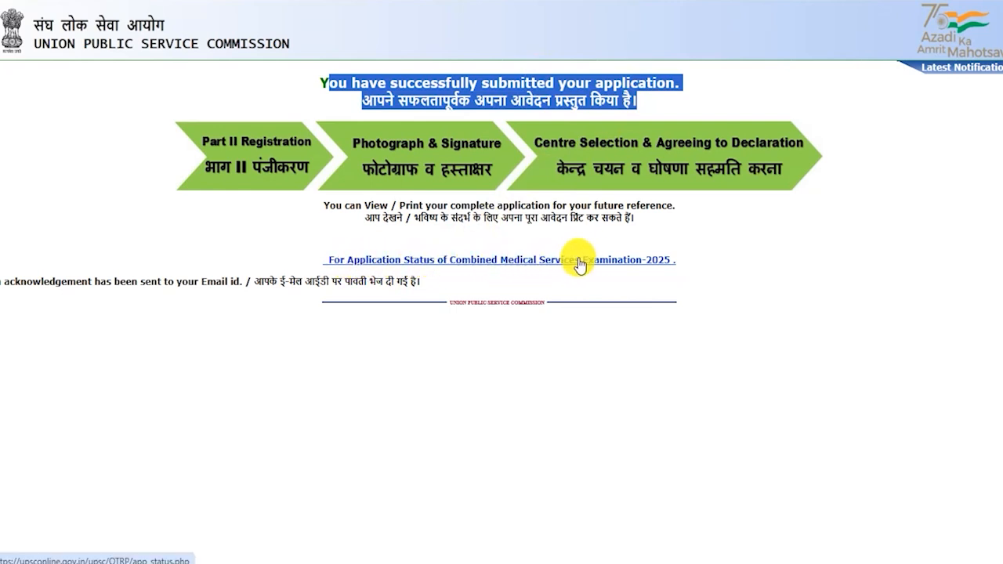
click(653, 262)
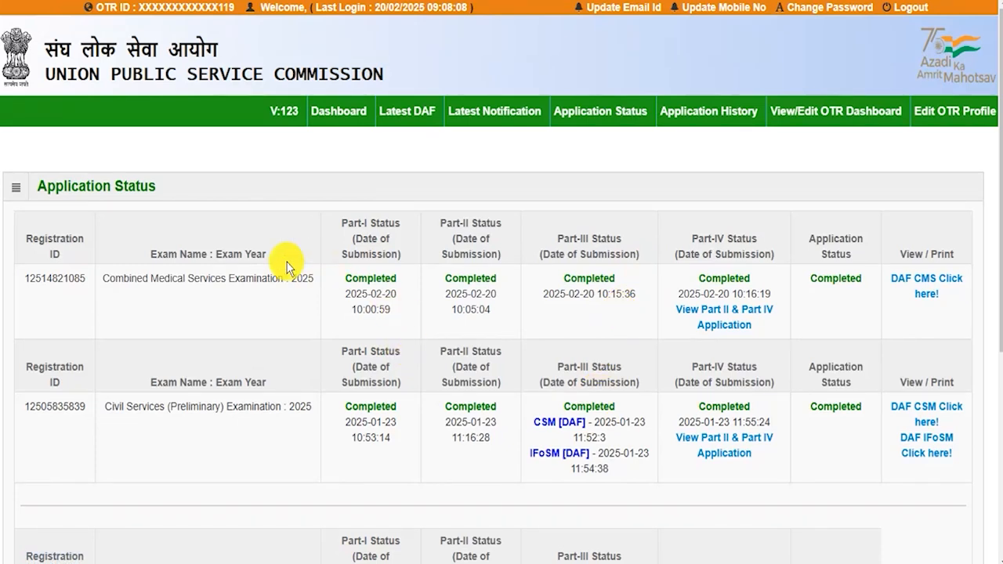
drag(113, 280, 292, 280)
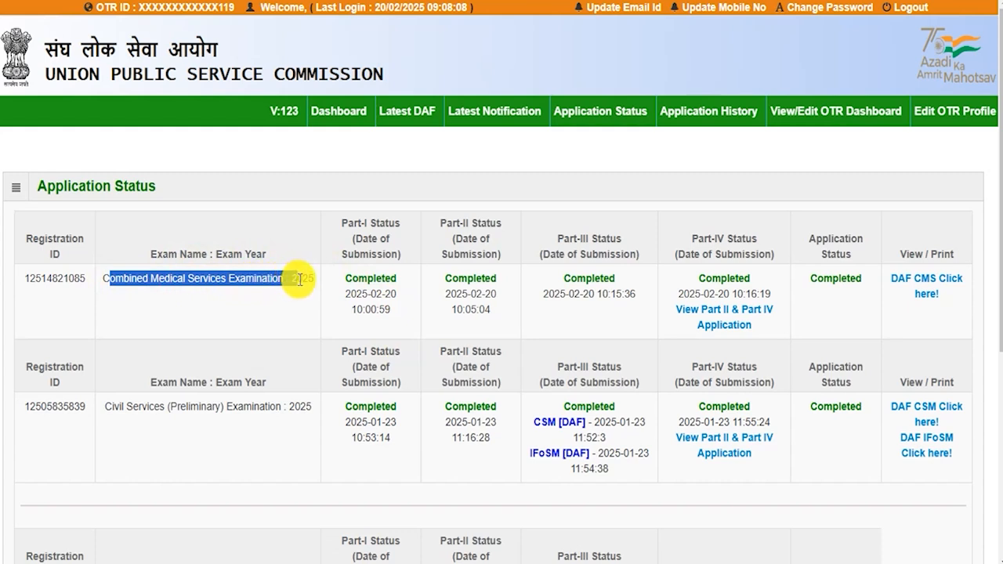
drag(367, 281, 398, 281)
drag(468, 282, 475, 281)
drag(579, 283, 590, 285)
click(713, 280)
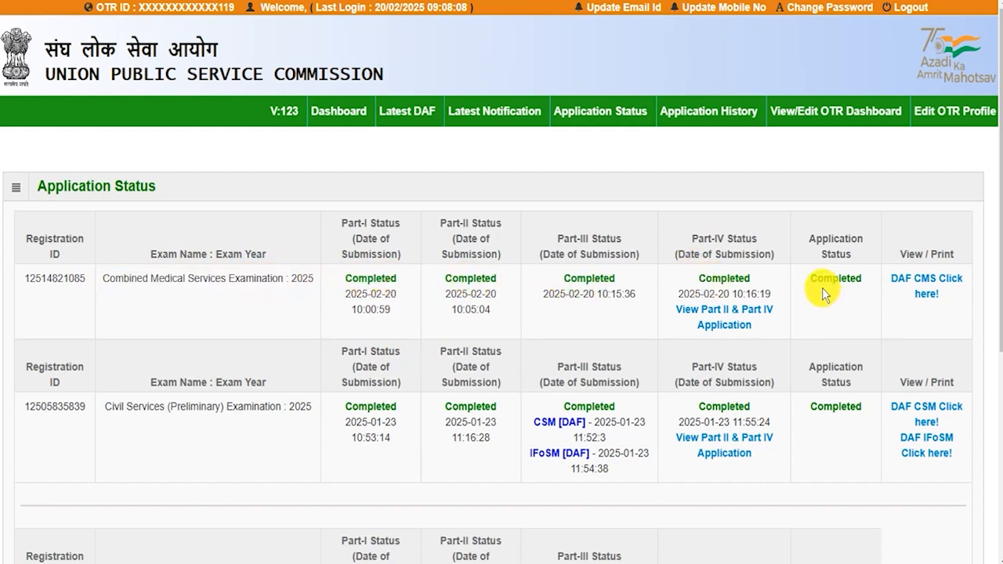
drag(823, 279, 854, 282)
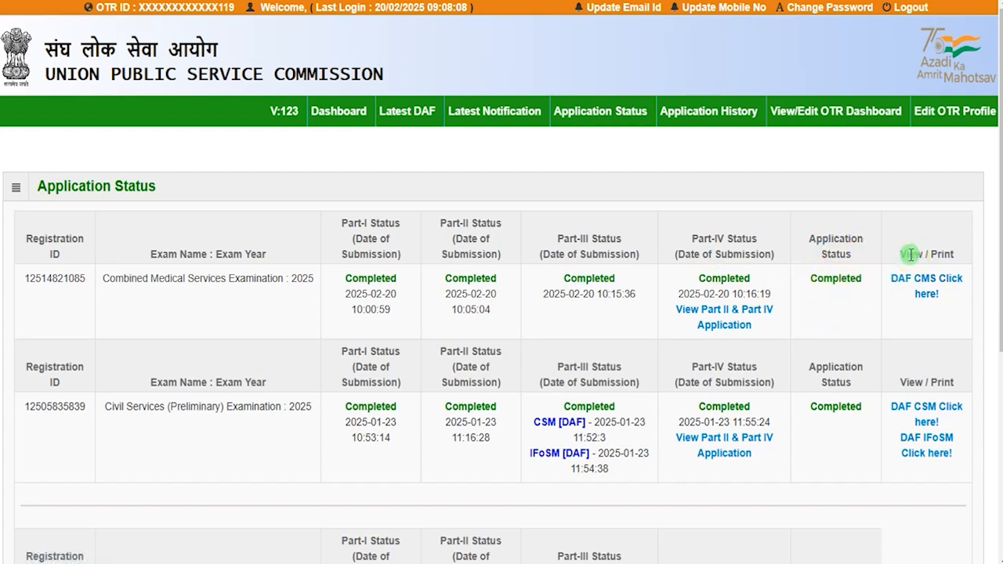
drag(910, 253, 938, 254)
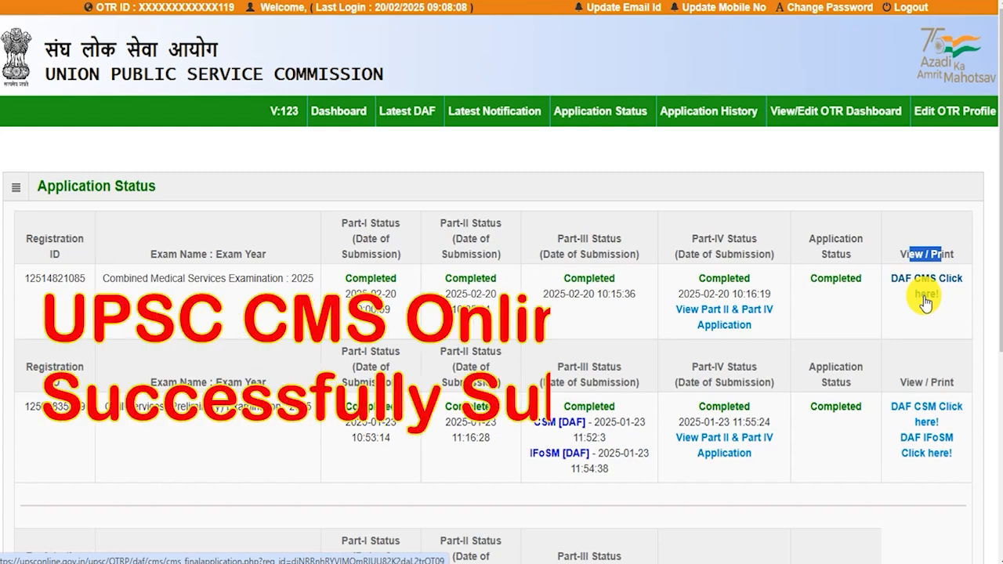
drag(143, 278, 292, 281)
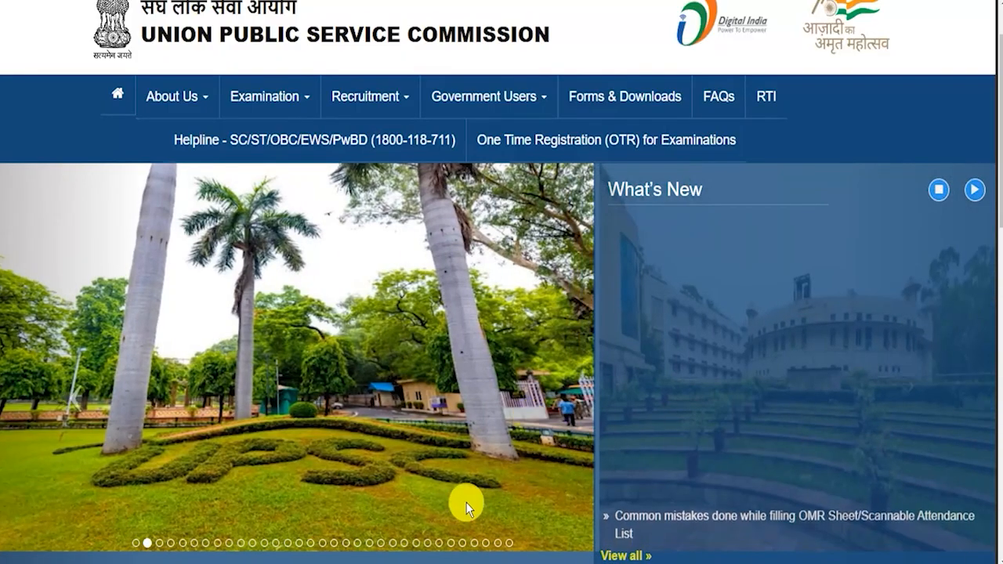
Step through the homepage slideshow photos using the carousel dots
click(159, 542)
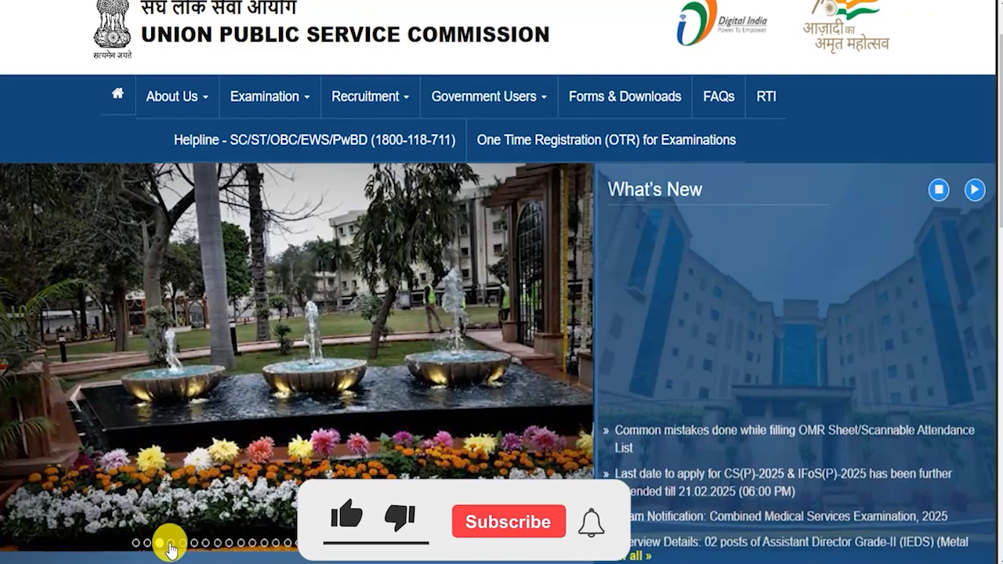
click(171, 543)
click(182, 543)
click(188, 542)
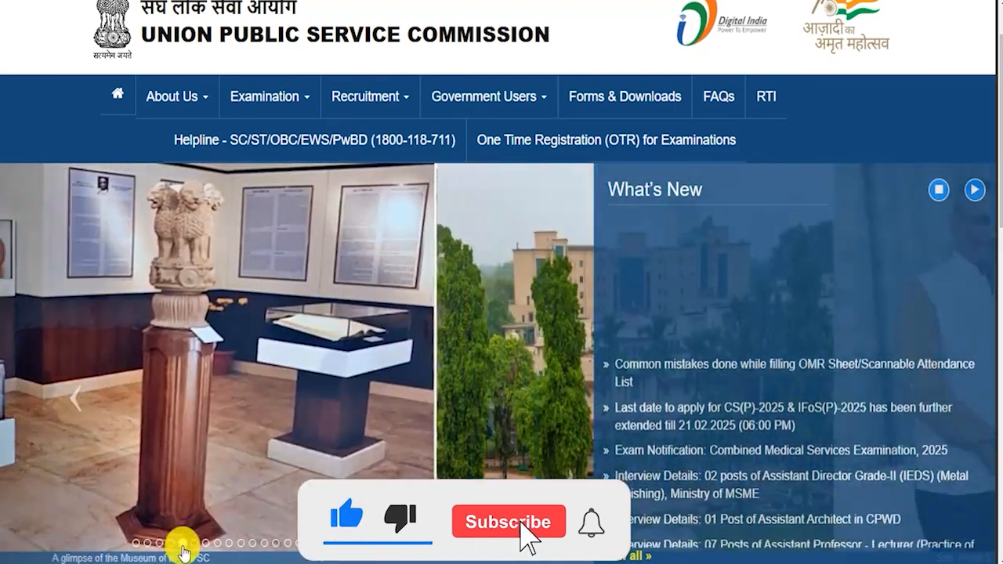
click(195, 543)
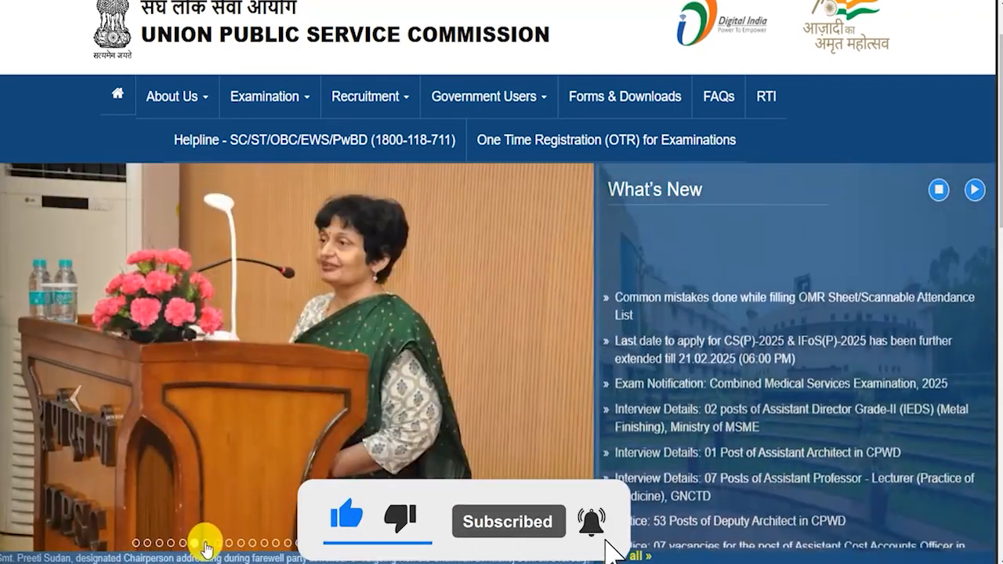
click(206, 544)
click(217, 543)
click(218, 544)
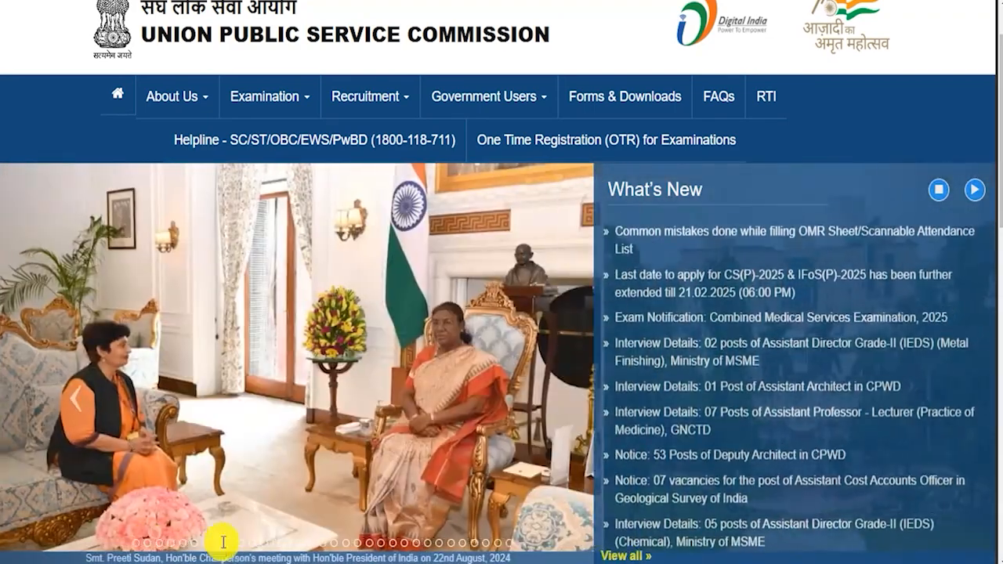